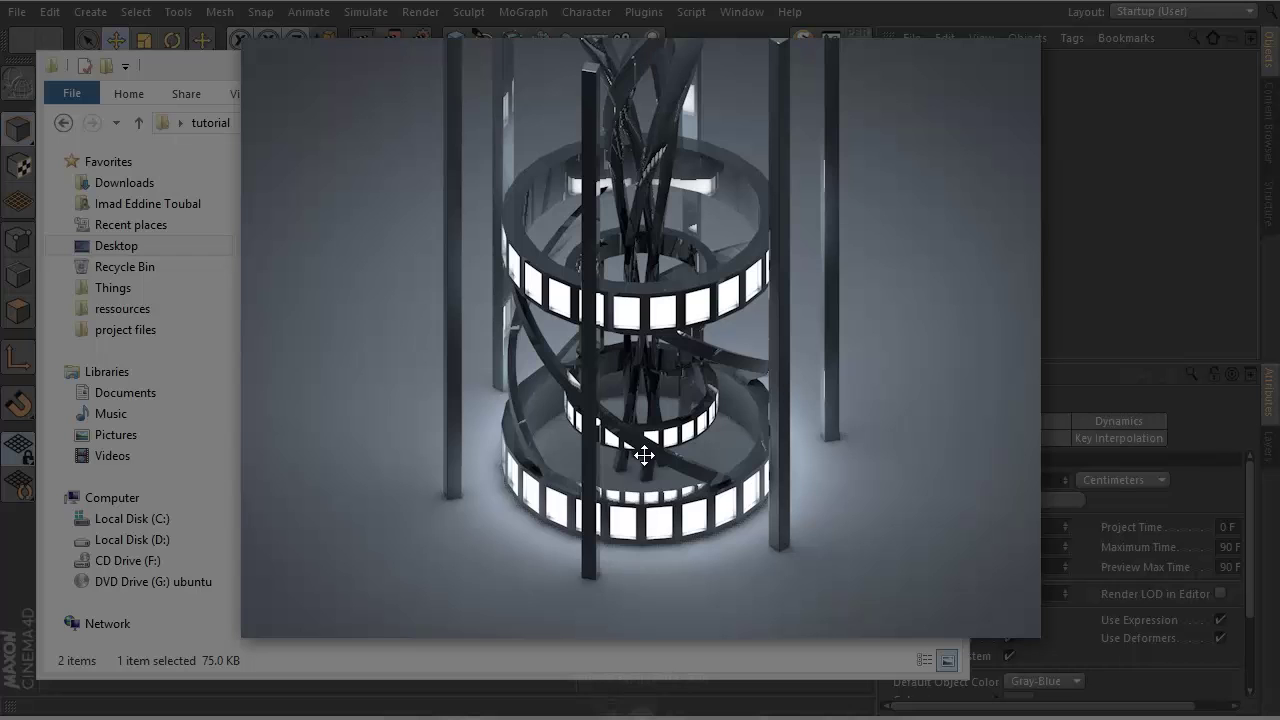
# Examine the reference renders Untitled 1.jpg and hh.jpg, and put the tutorial folder out of the way.
pyautogui.scroll(3, 625, 350)
pyautogui.scroll(-2, 699, 311)
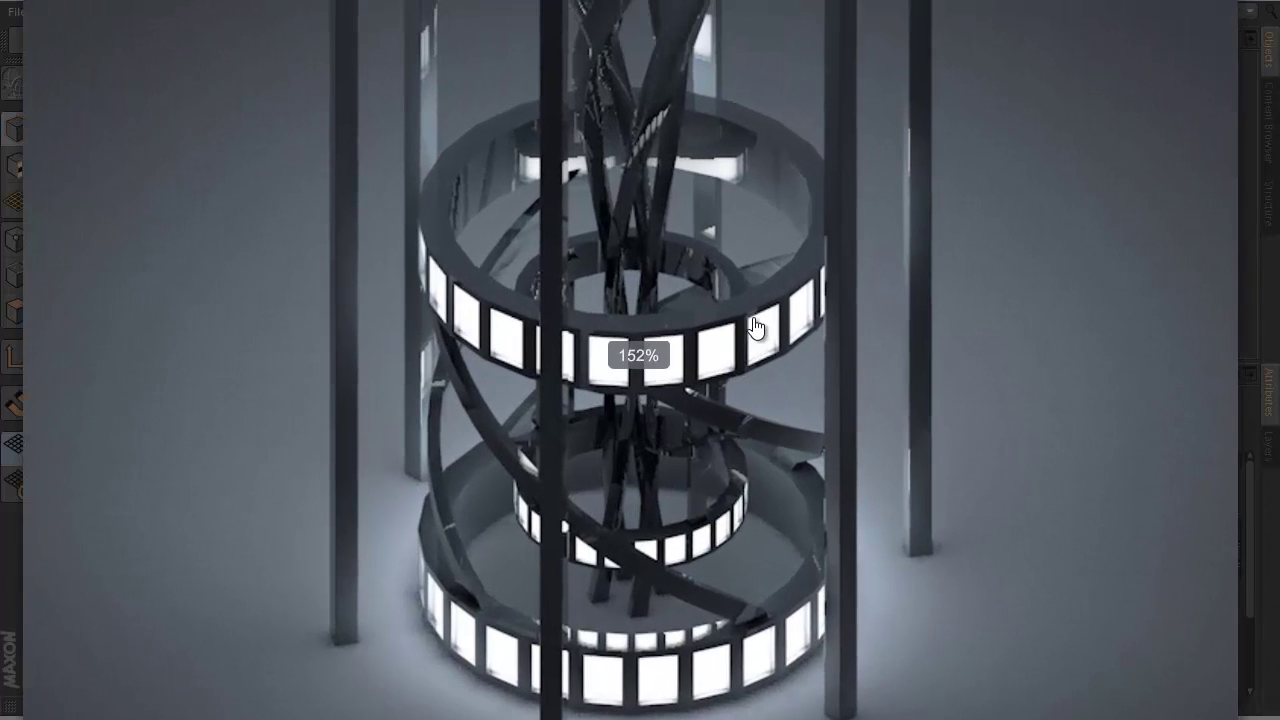
pyautogui.click(1268, 34)
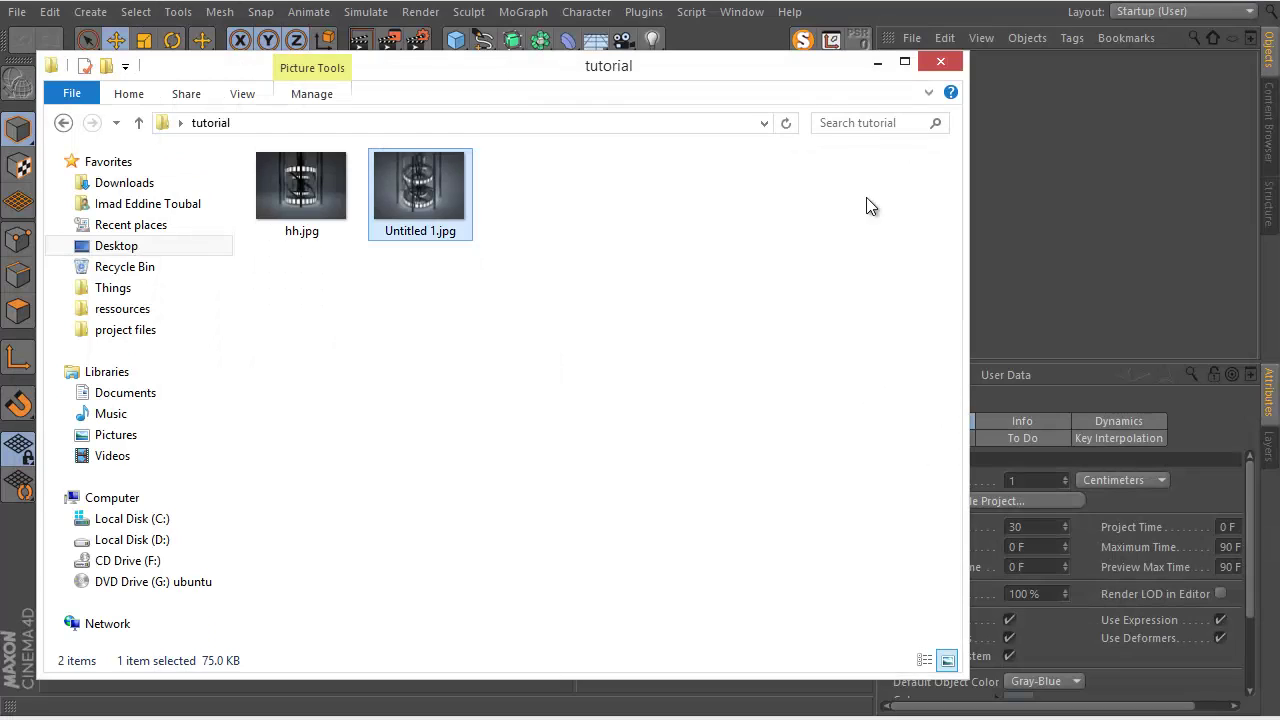
pyautogui.doubleClick(330, 195)
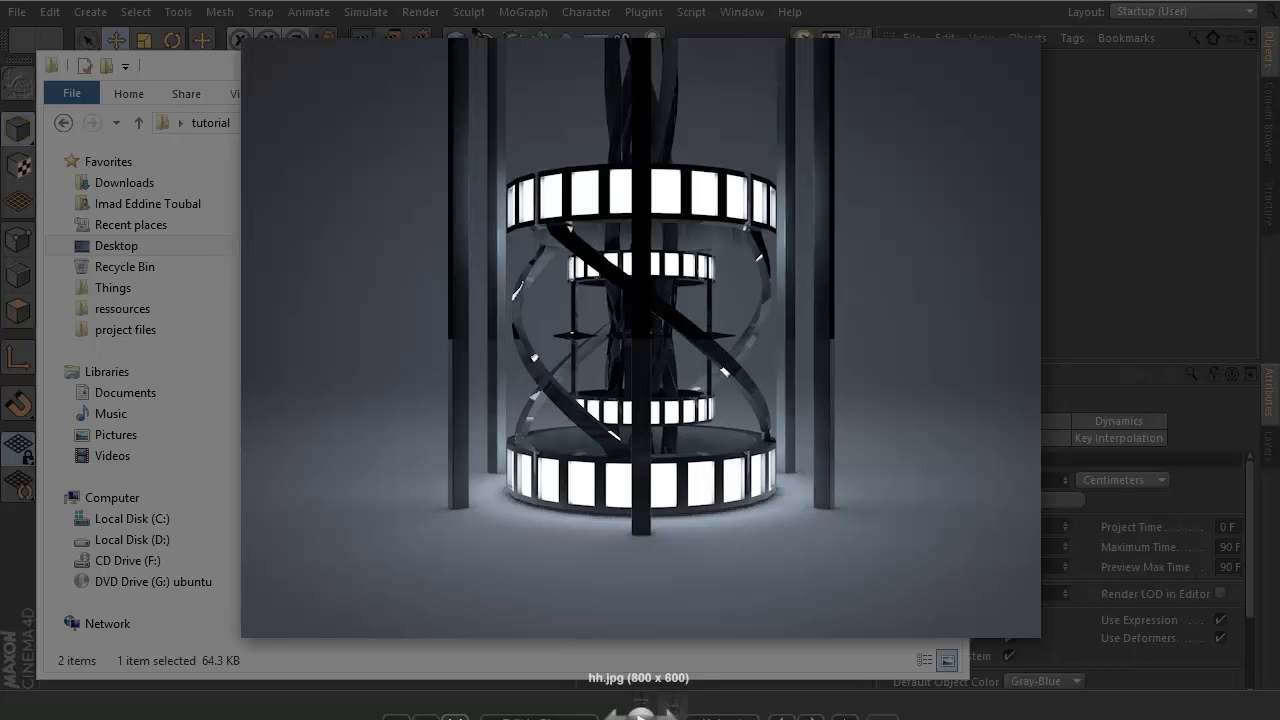
pyautogui.click(1121, 85)
pyautogui.click(873, 62)
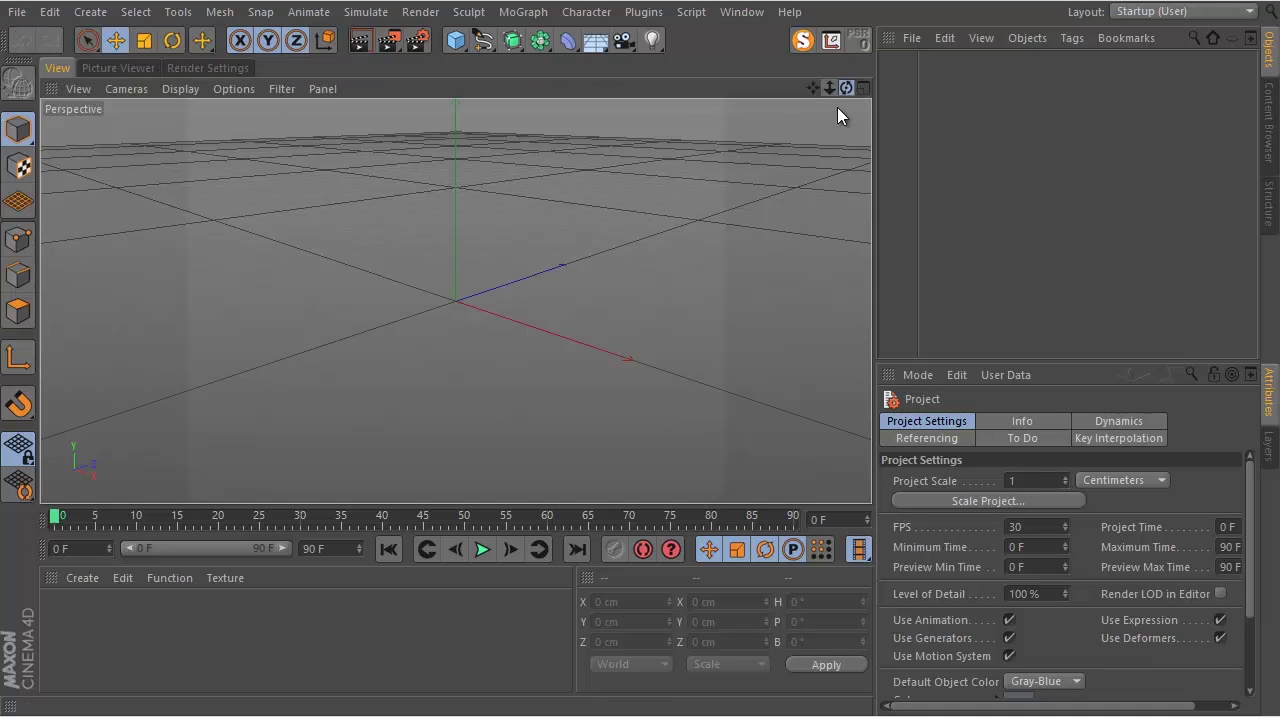
# Add a Tube primitive with an inner radius of about 154 cm and a height of about 79 cm.
pyautogui.keyDown('alt'); pyautogui.moveTo(818, 160); pyautogui.dragTo(642, 354); pyautogui.keyUp('alt')
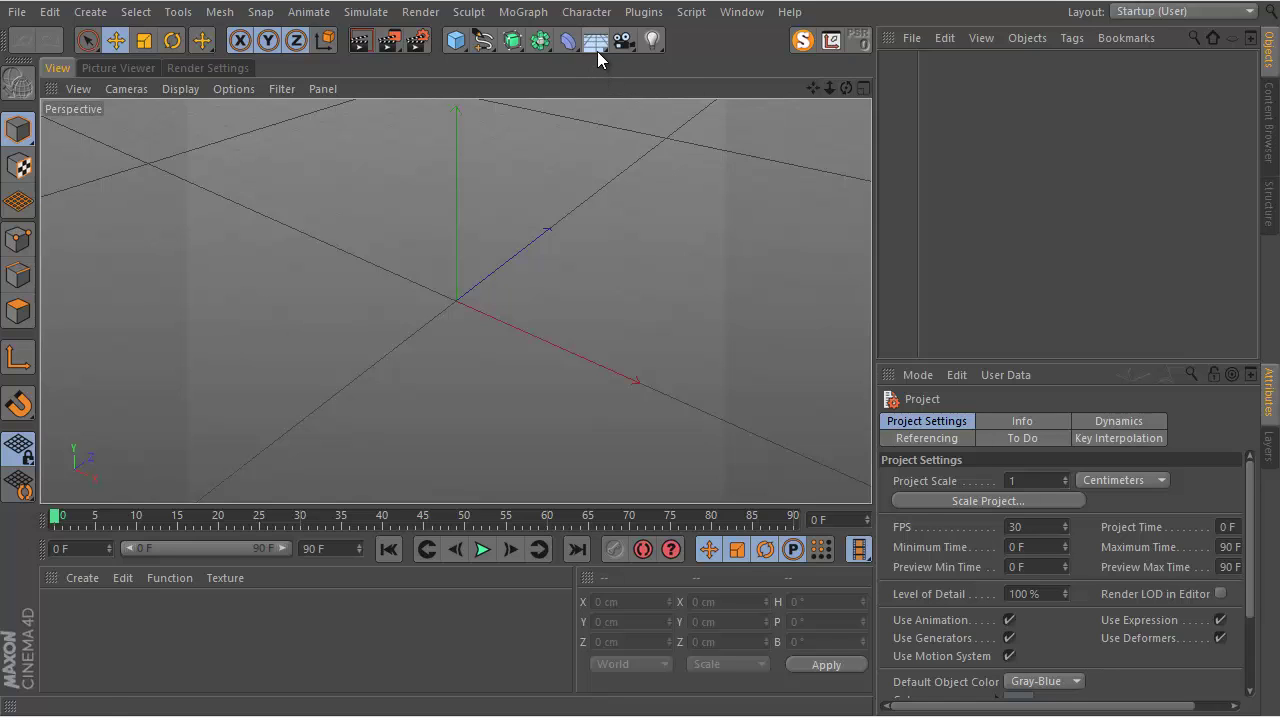
pyautogui.click(458, 42)
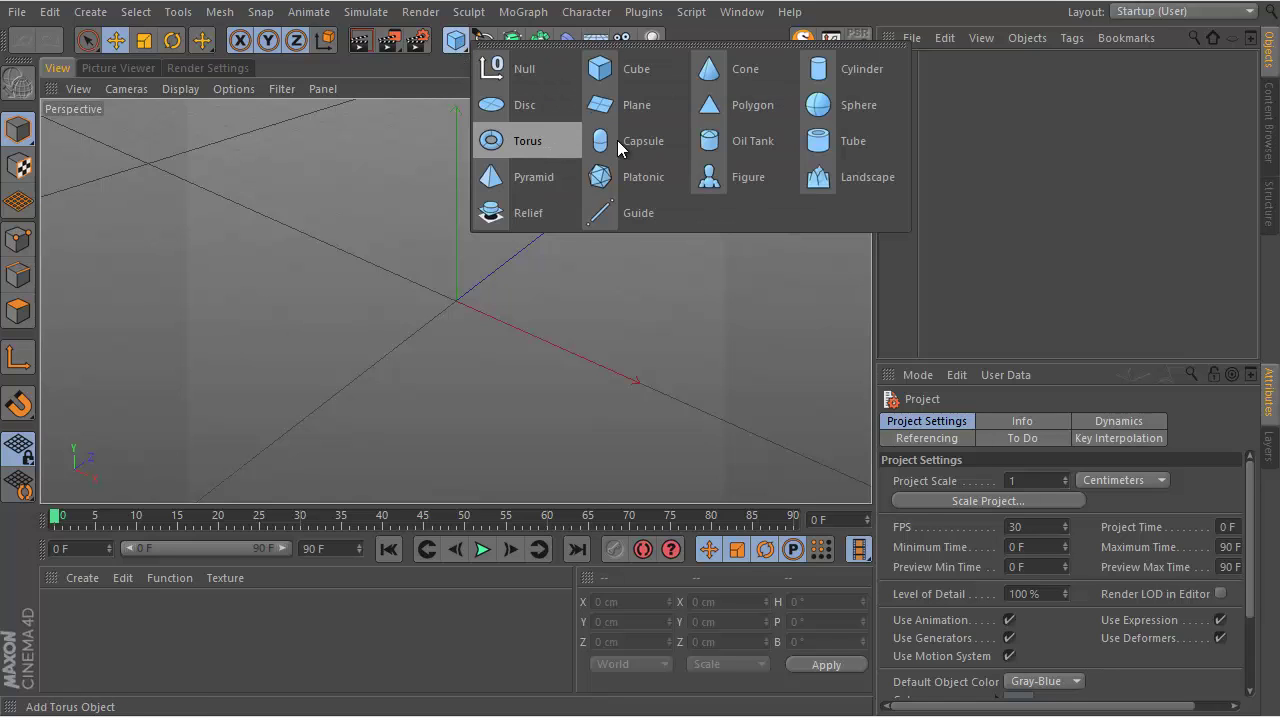
pyautogui.click(837, 143)
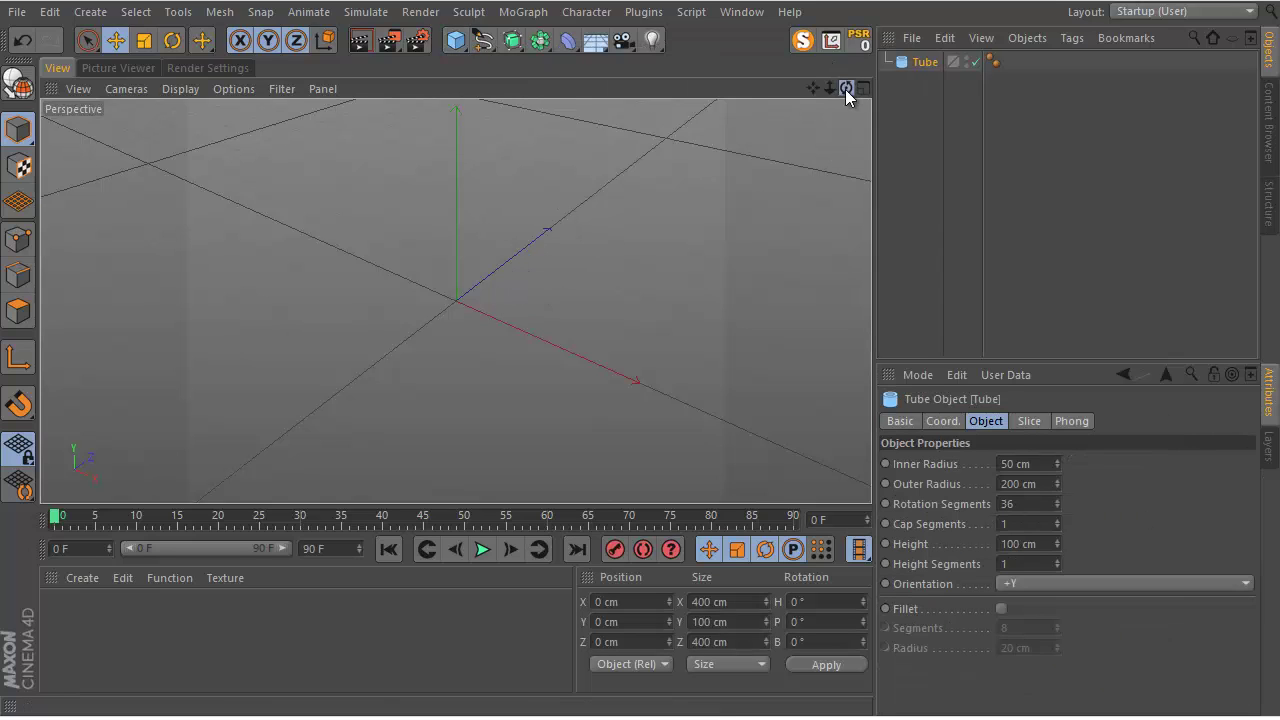
pyautogui.moveTo(480, 316); pyautogui.dragTo(568, 328)
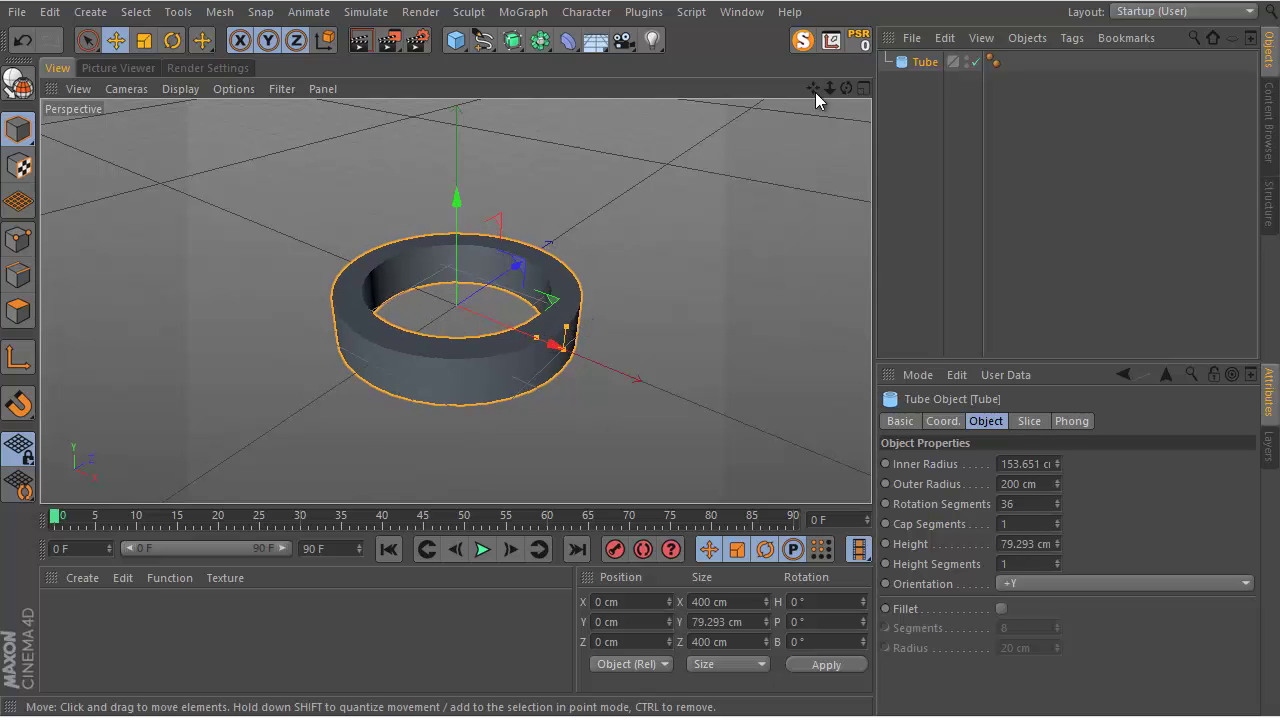
# Set the perspective view's display to Gouraud Shading (Lines).
pyautogui.moveTo(846, 88); pyautogui.dragTo(870, 128)
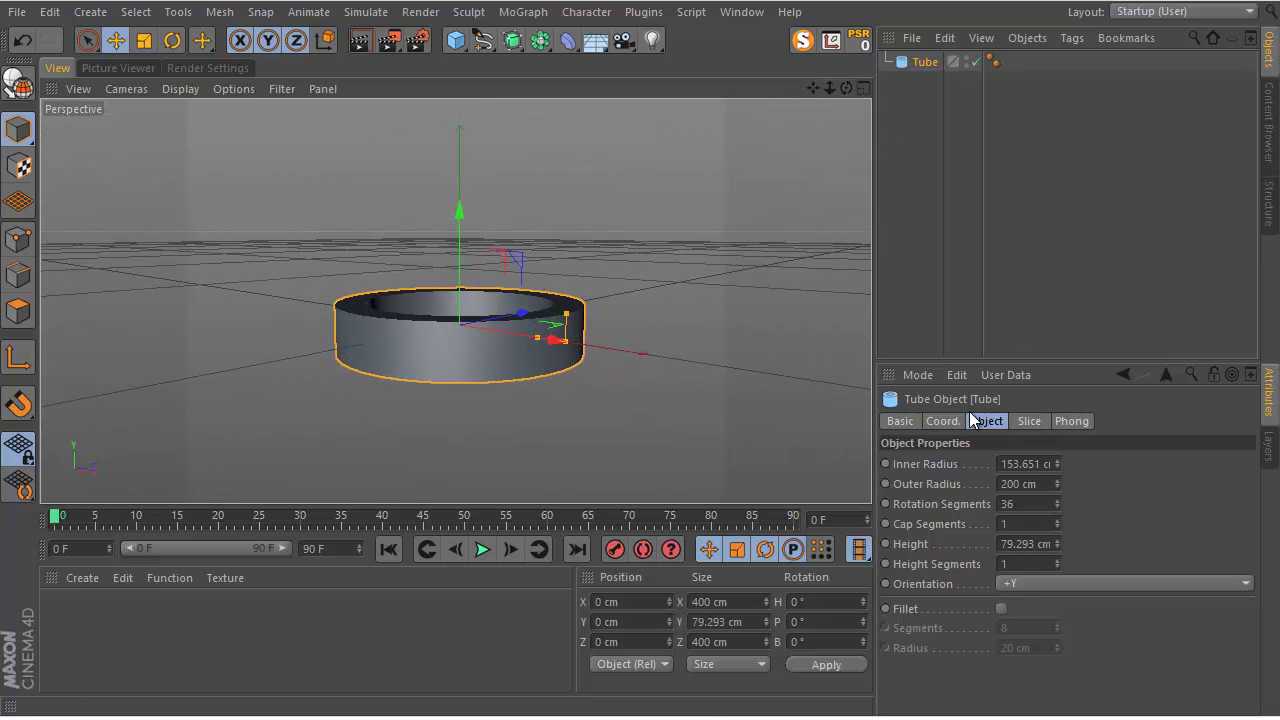
pyautogui.click(184, 91)
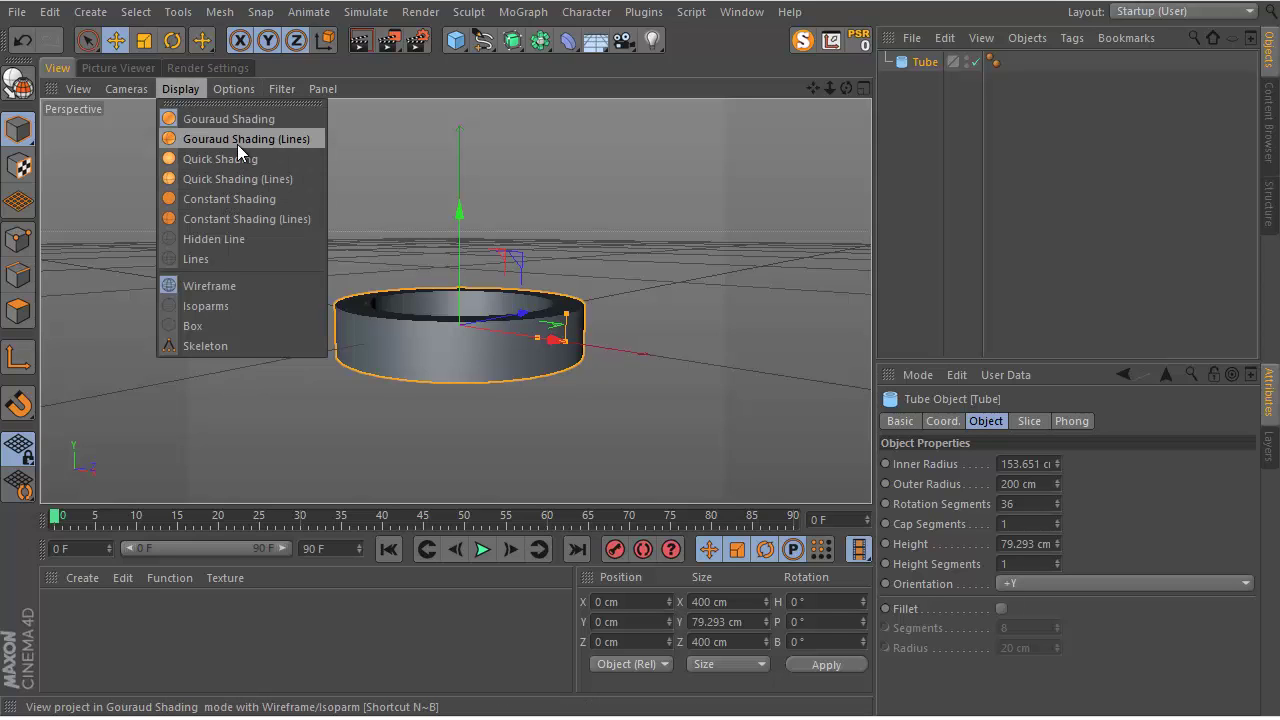
pyautogui.click(282, 141)
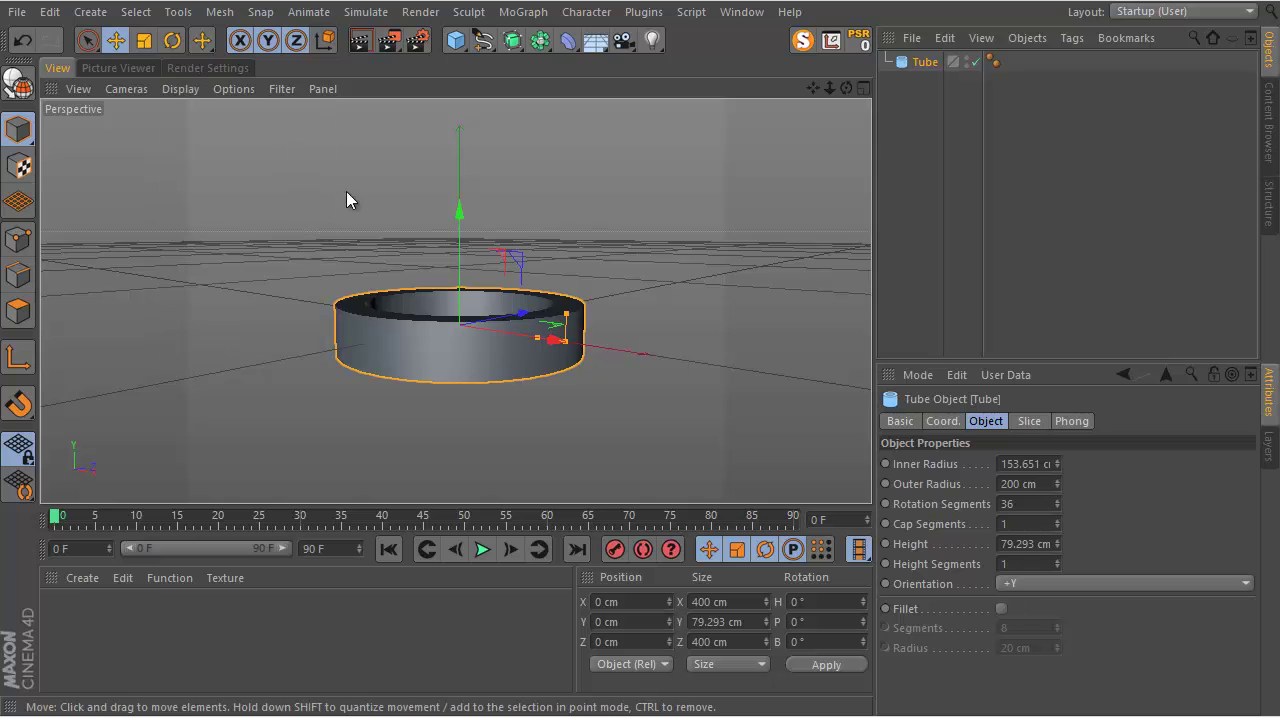
# Set the tube's rotation segments to 24.
pyautogui.keyDown('alt'); pyautogui.moveTo(643, 356); pyautogui.dragTo(641, 352); pyautogui.keyUp('alt')
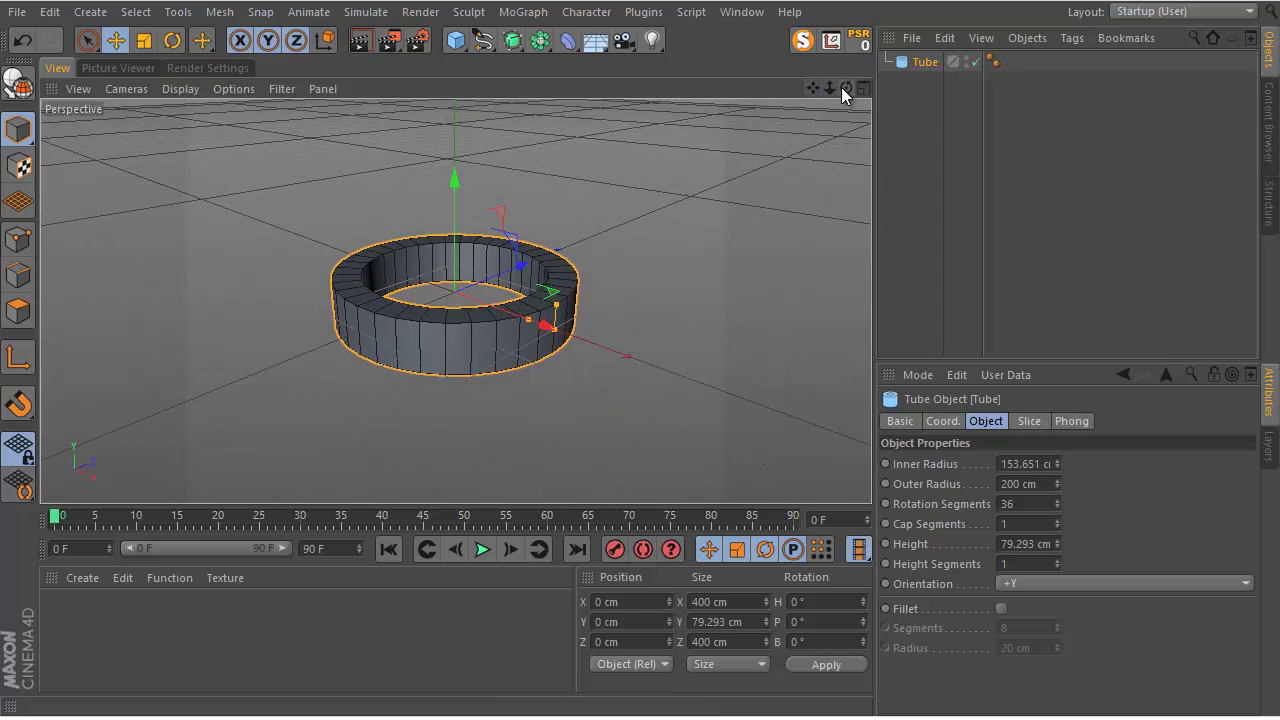
pyautogui.moveTo(841, 87)
pyautogui.mouseDown()
pyautogui.moveTo(641, 356)
pyautogui.moveTo(826, 91)
pyautogui.mouseUp()
pyautogui.moveTo(641, 355); pyautogui.dragTo(818, 267)
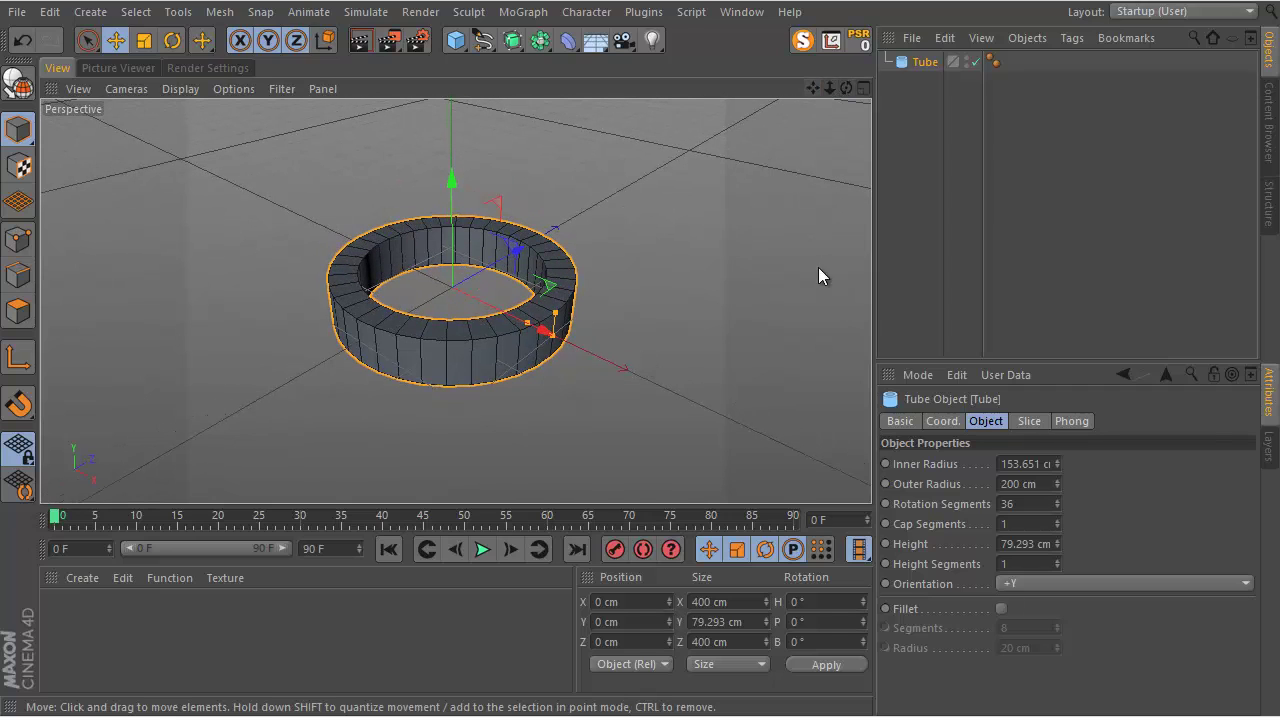
pyautogui.click(1025, 503)
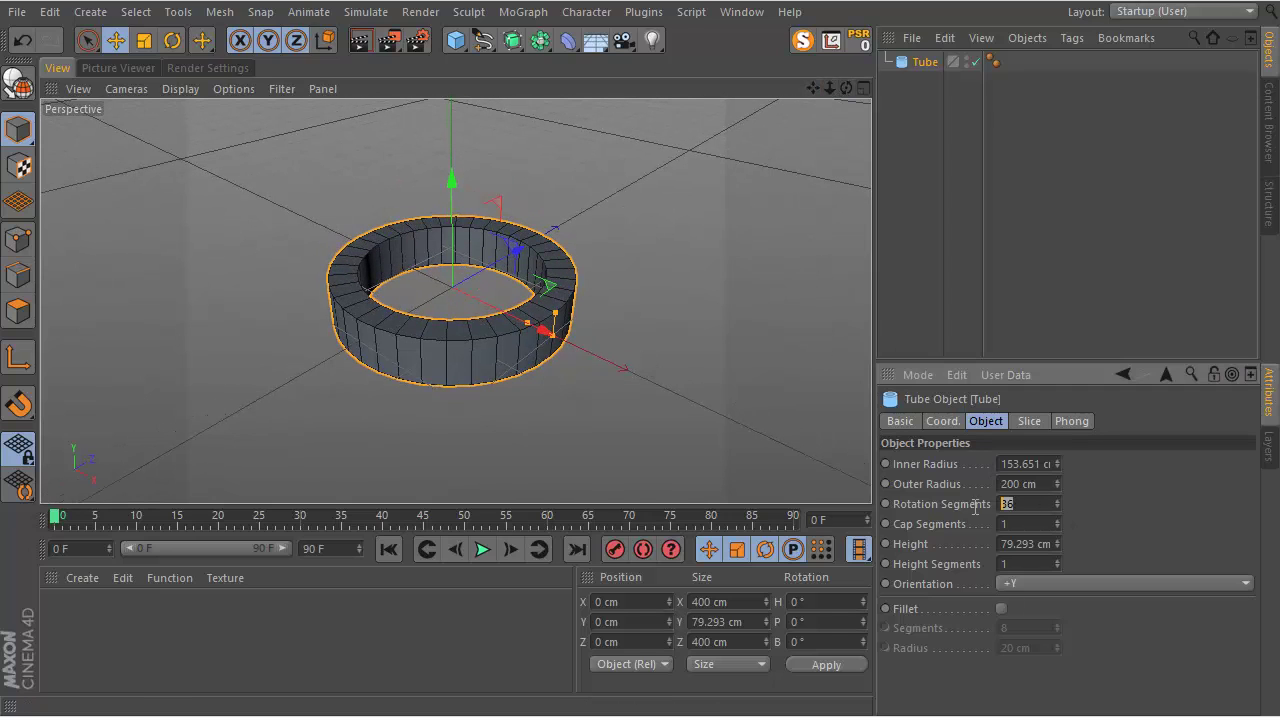
pyautogui.write('2')
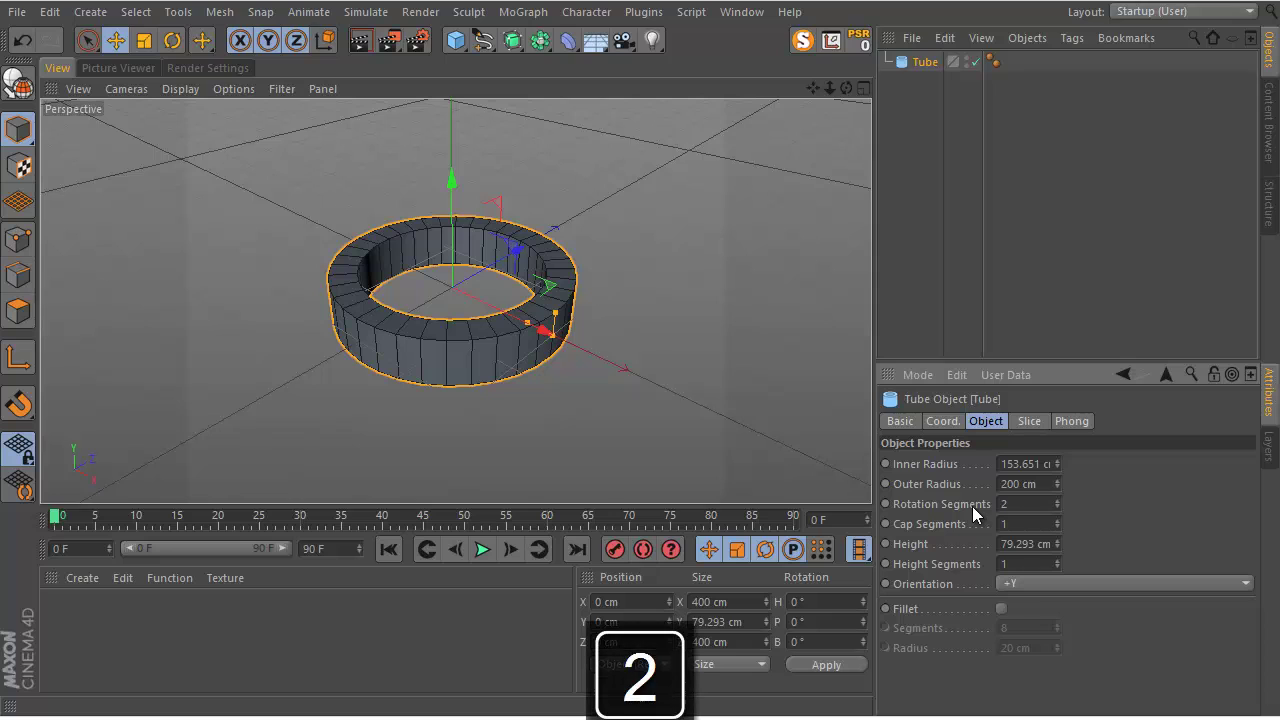
pyautogui.write('4')
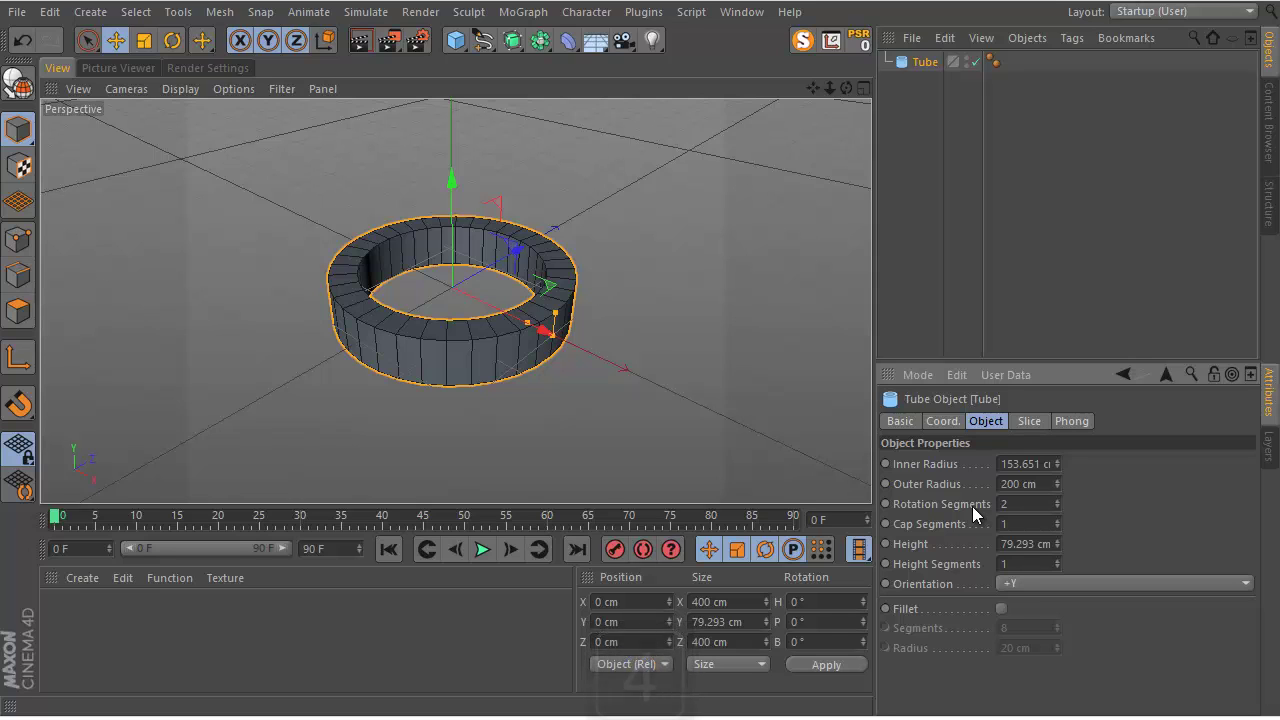
pyautogui.click(1142, 495)
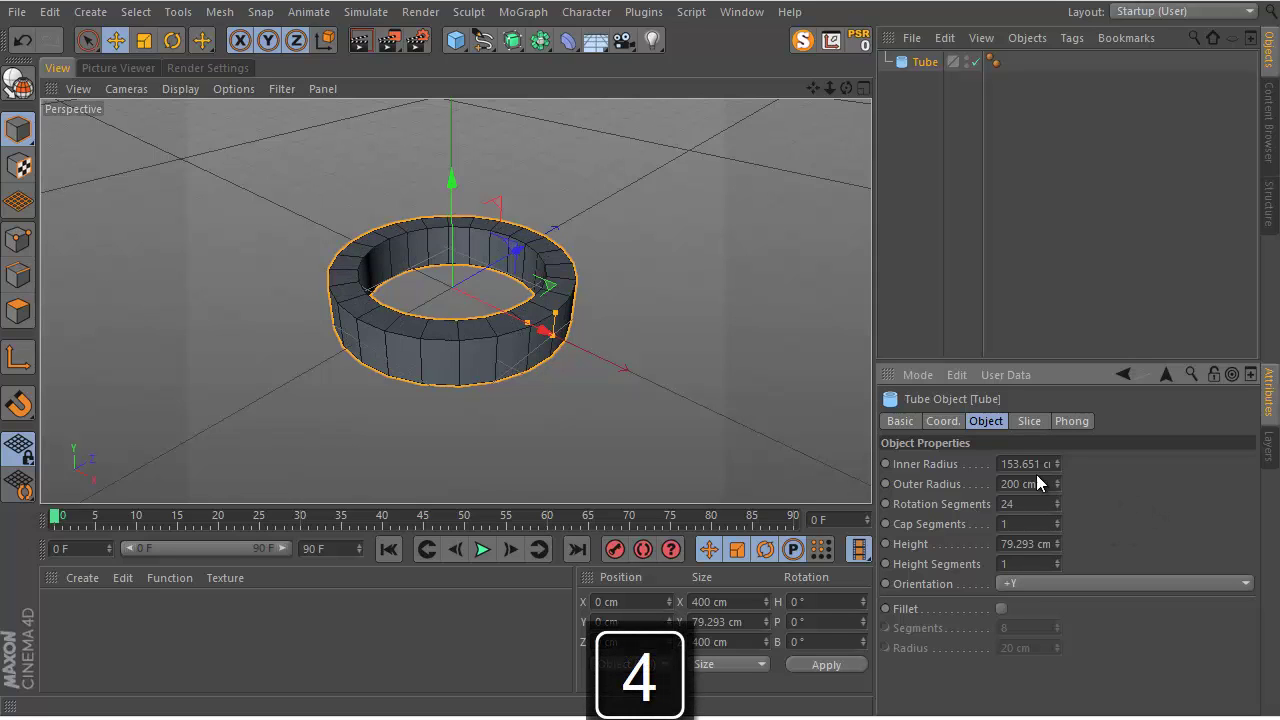
# Enable the tube's fillet with 1 segment and a 1 cm radius.
pyautogui.moveTo(846, 89); pyautogui.dragTo(662, 344)
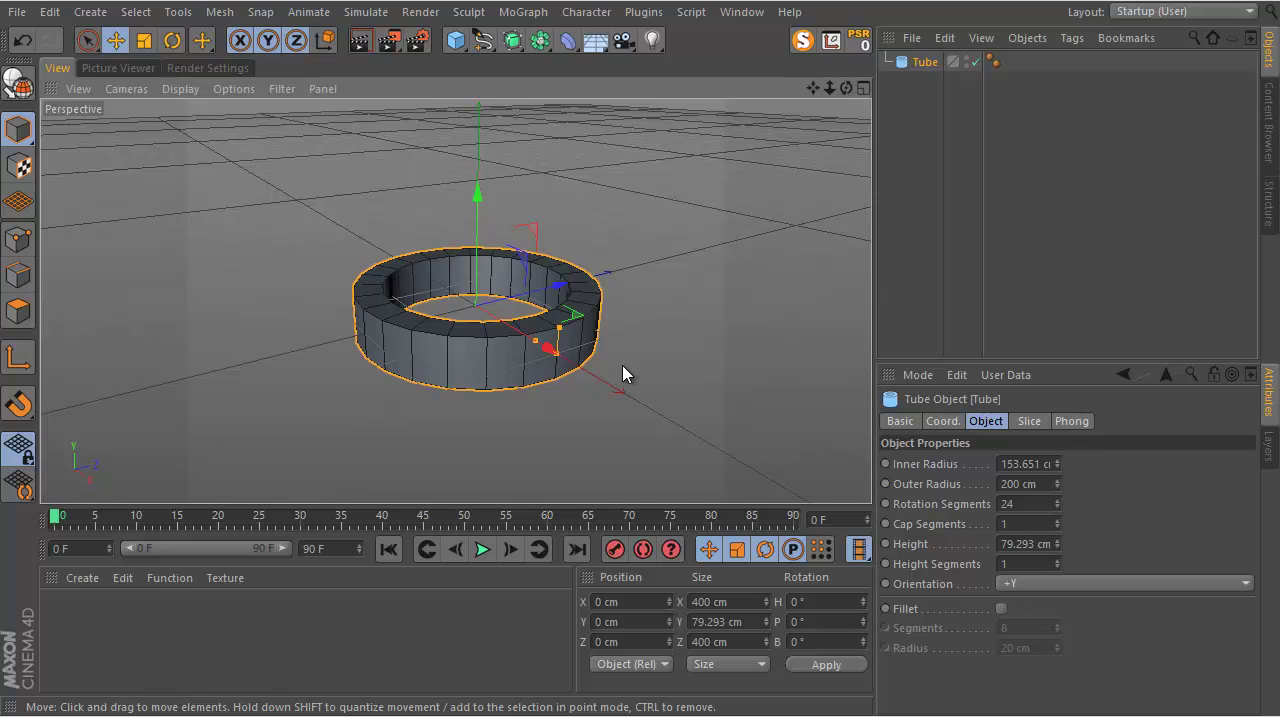
pyautogui.click(1002, 608)
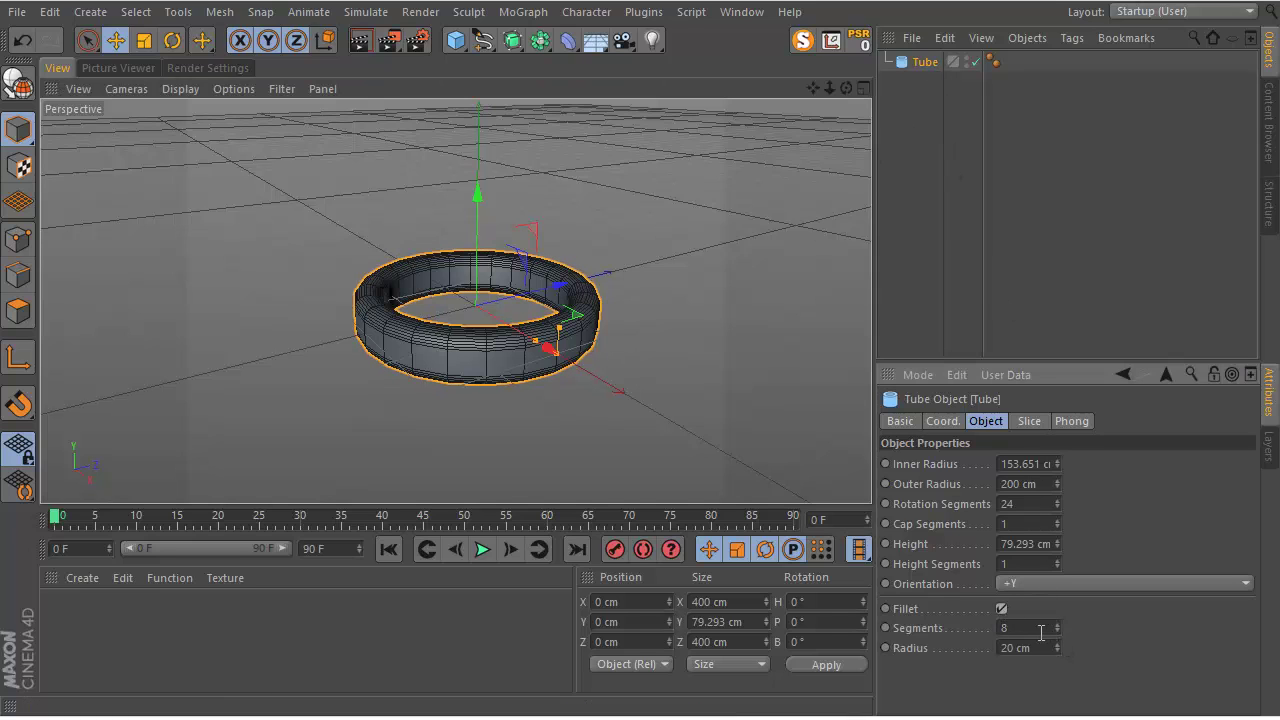
pyautogui.click(1041, 632)
pyautogui.write('1')
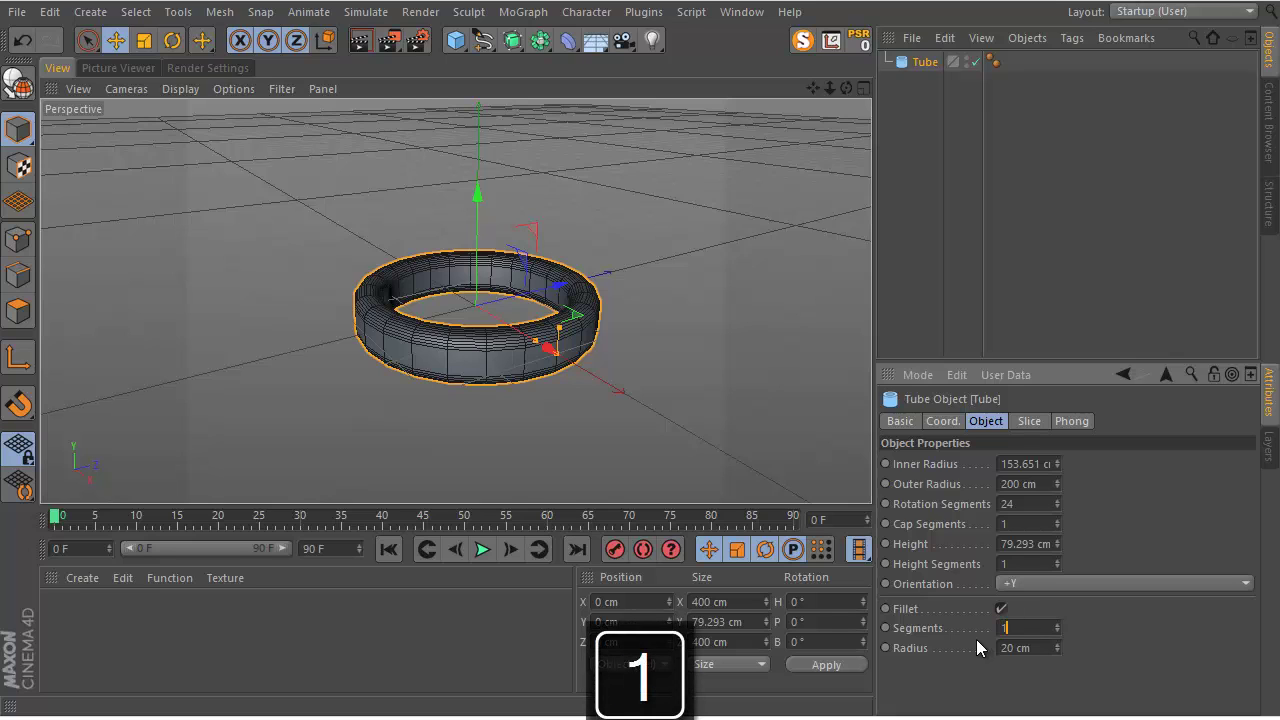
pyautogui.press('Tab')
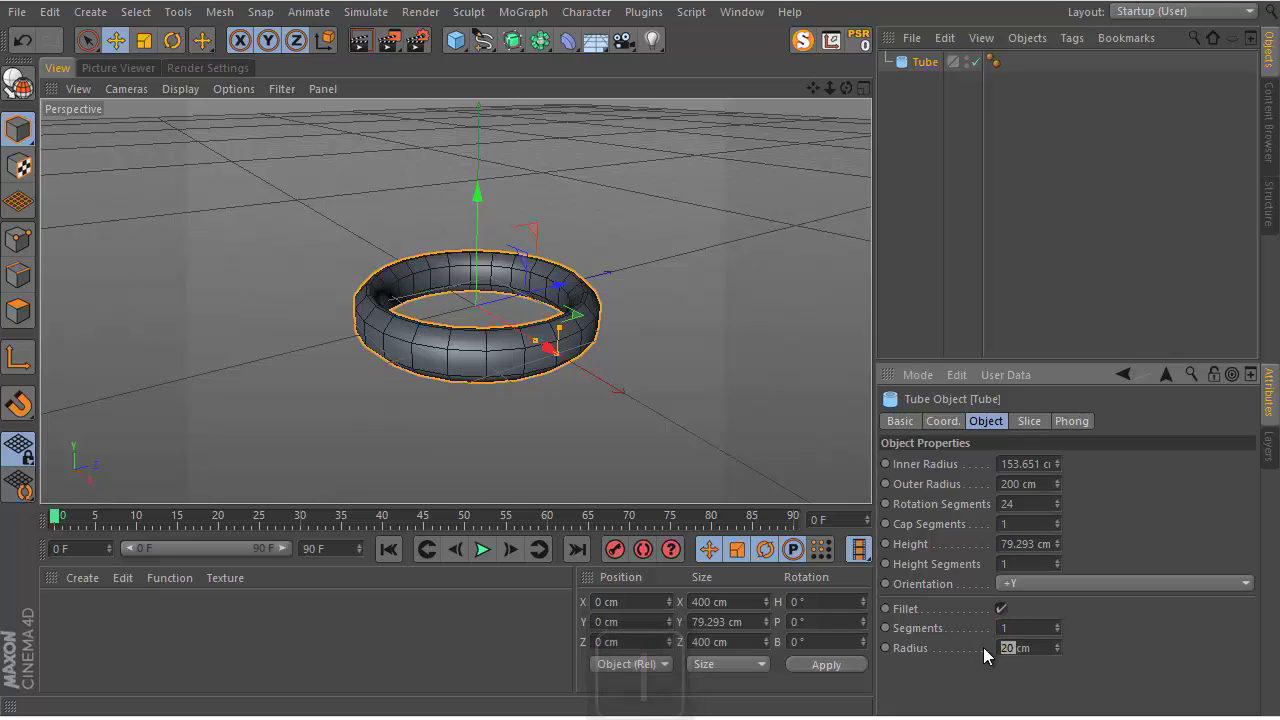
pyautogui.write('1')
pyautogui.click(1112, 622)
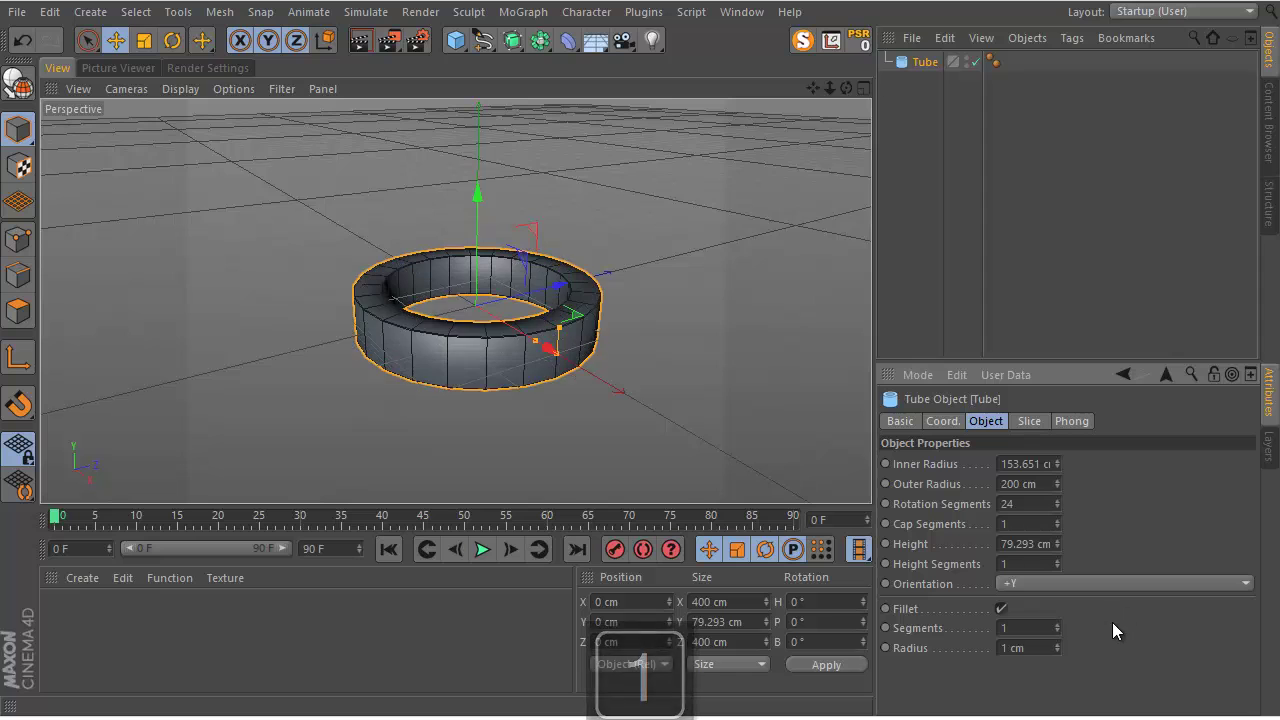
# Inspect the tube's rounded edges up close and set its fillet segments to 2.
pyautogui.scroll(2, 559, 379)
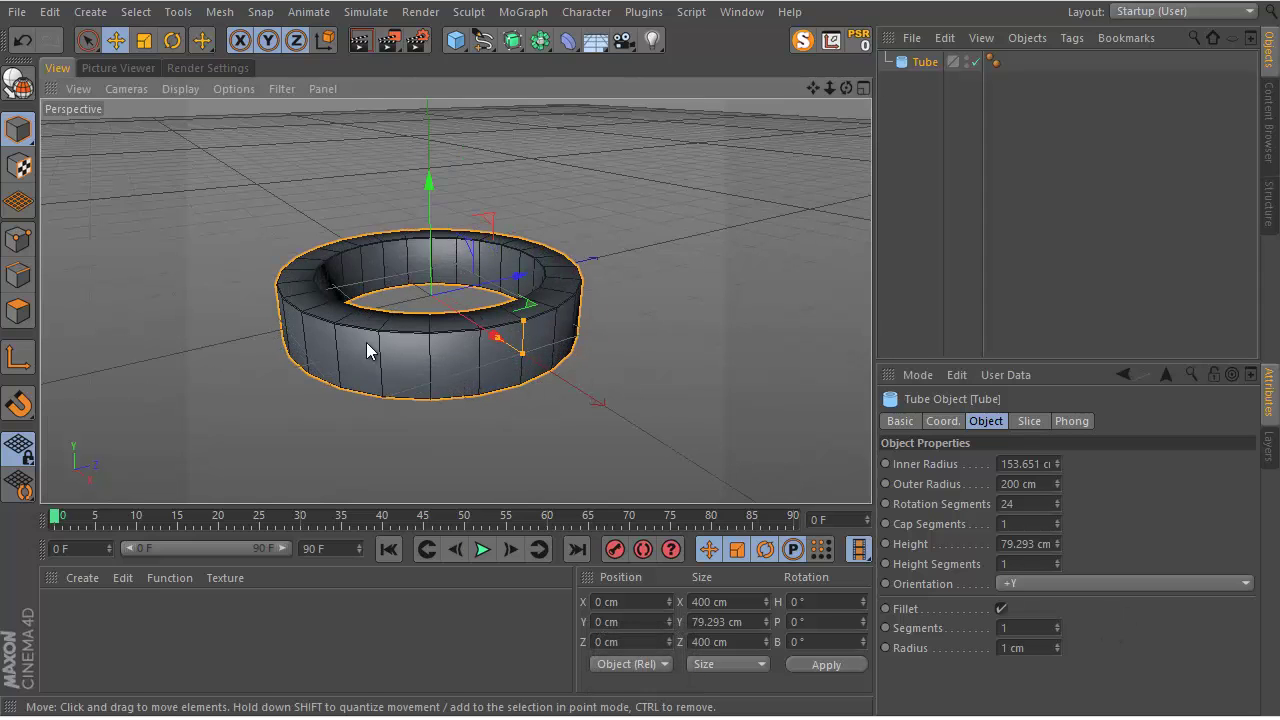
pyautogui.scroll(5, 371, 349)
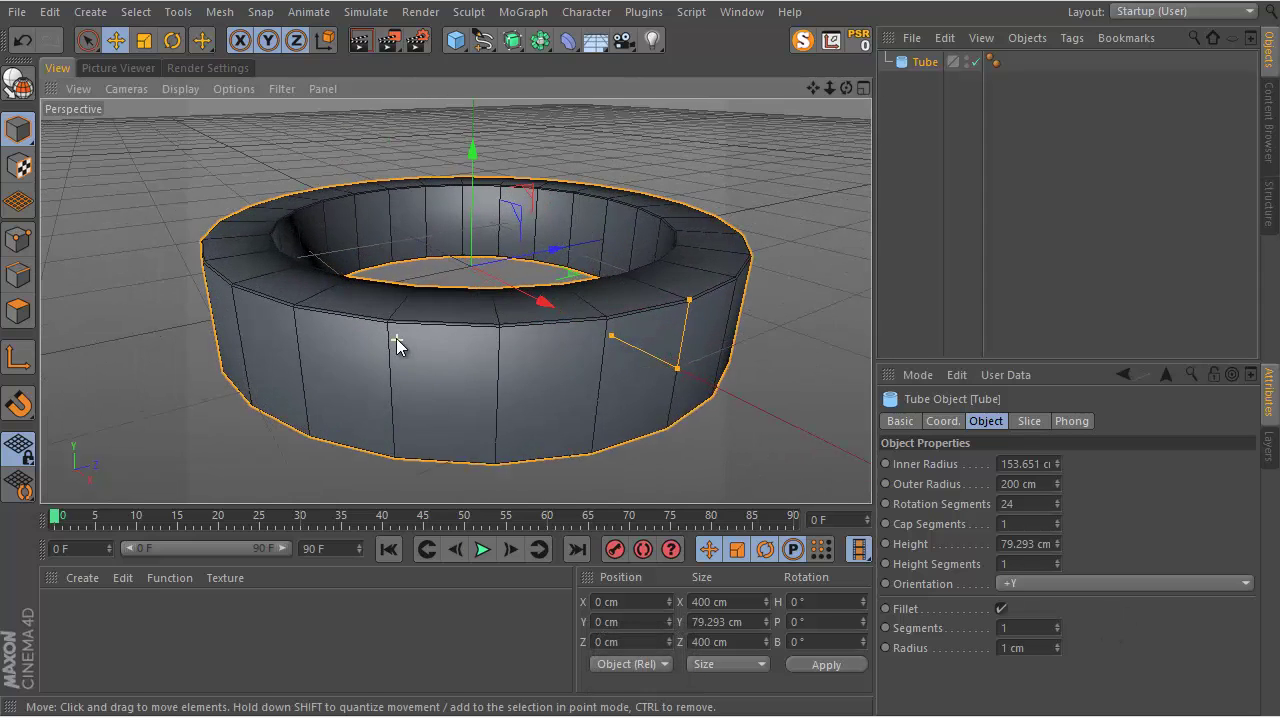
pyautogui.scroll(2, 396, 338)
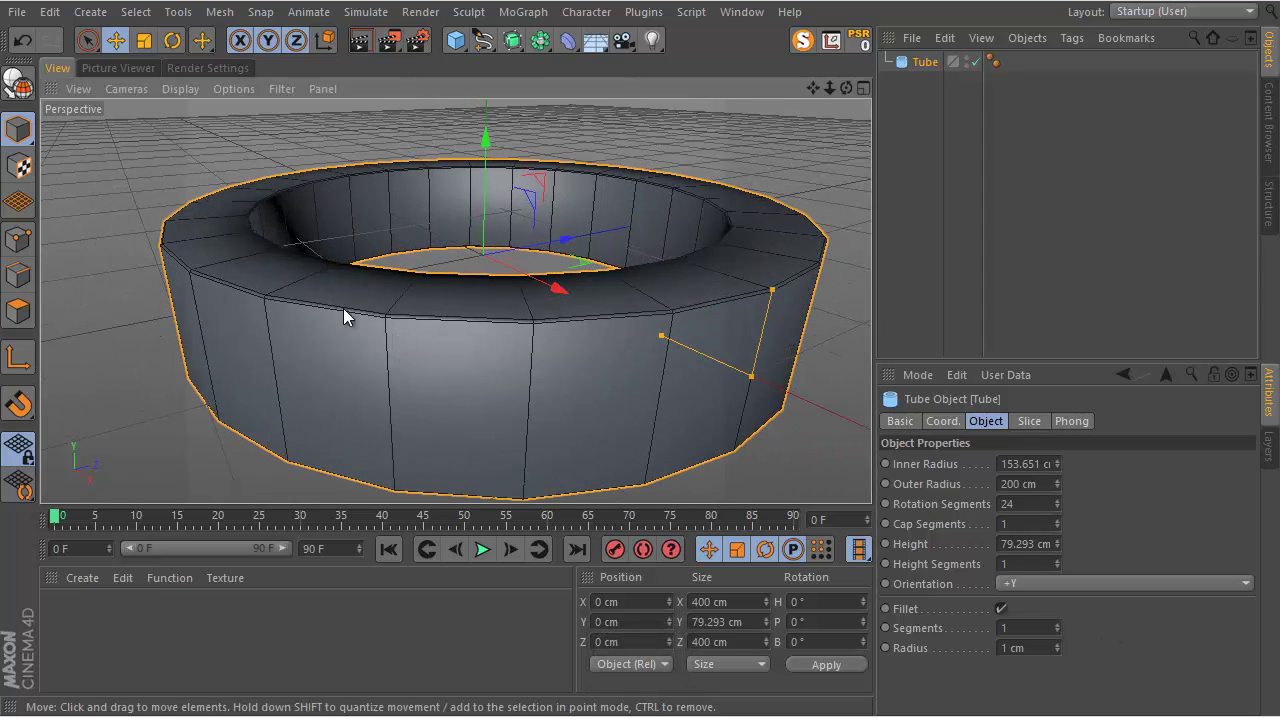
pyautogui.click(1054, 623)
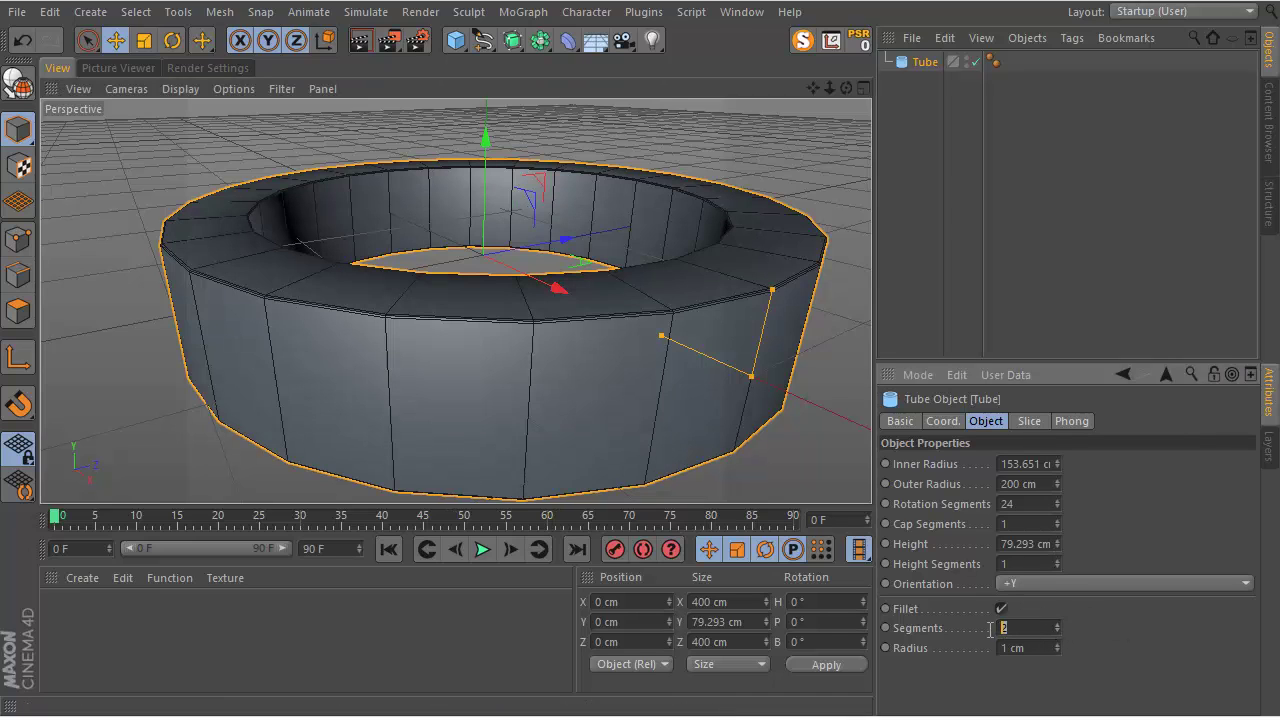
# Convert the tube primitive into an editable polygon object.
pyautogui.scroll(-5, 641, 355)
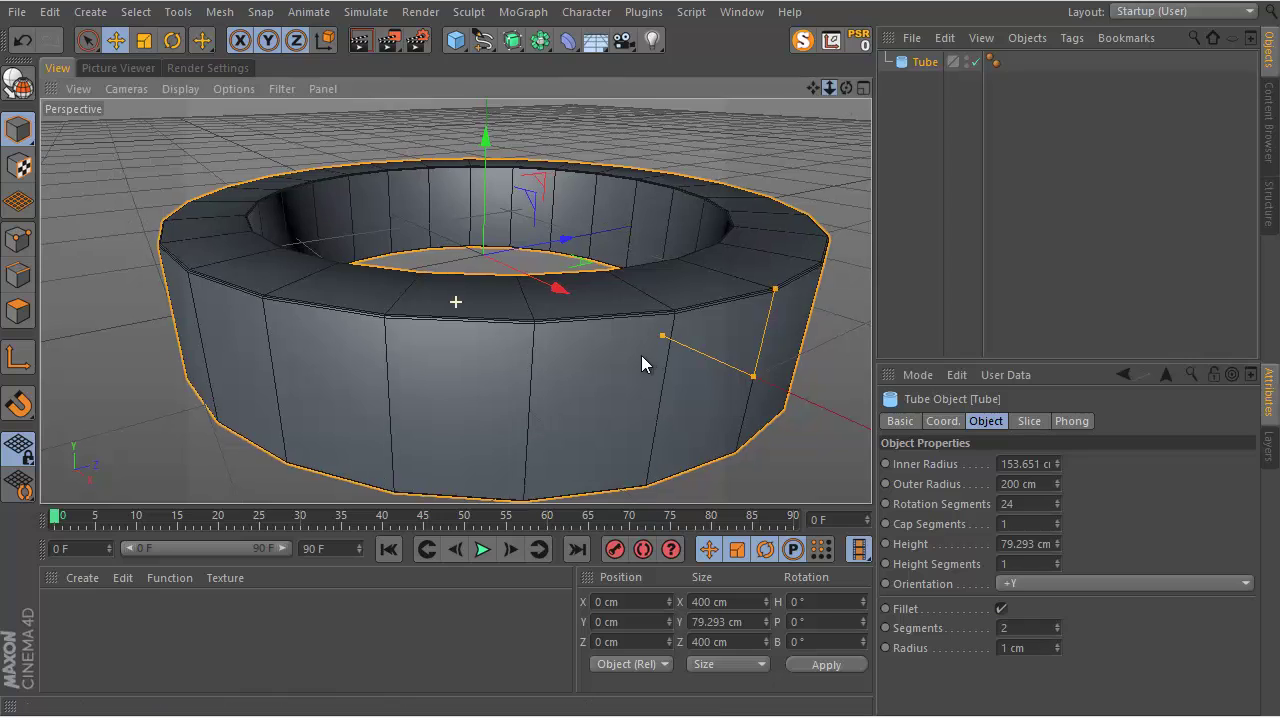
pyautogui.scroll(3, 641, 360)
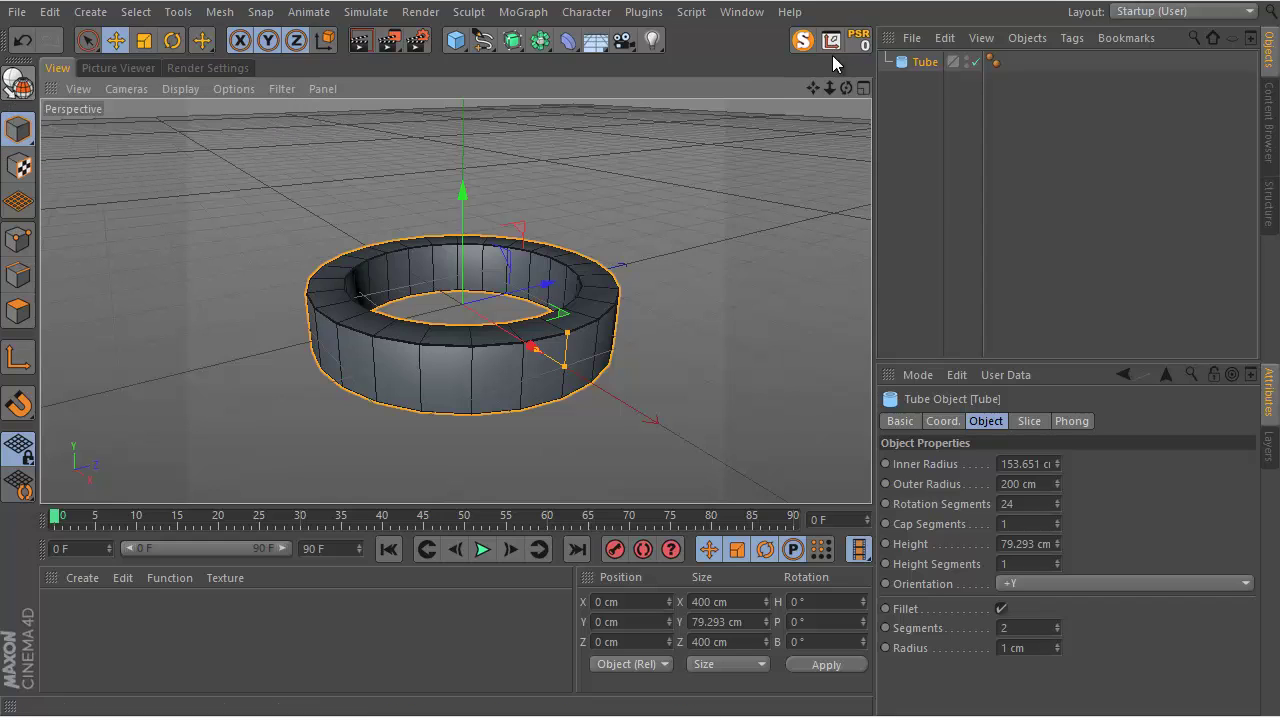
pyautogui.rightClick(922, 62)
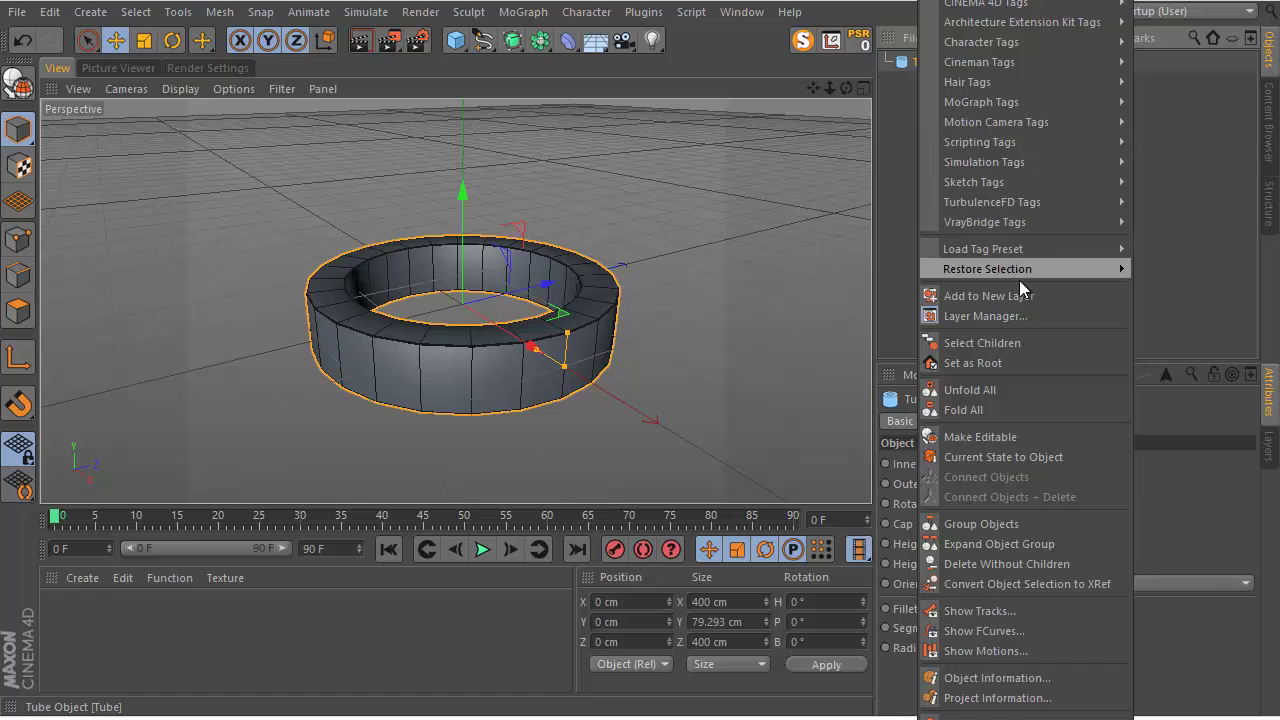
pyautogui.click(1192, 298)
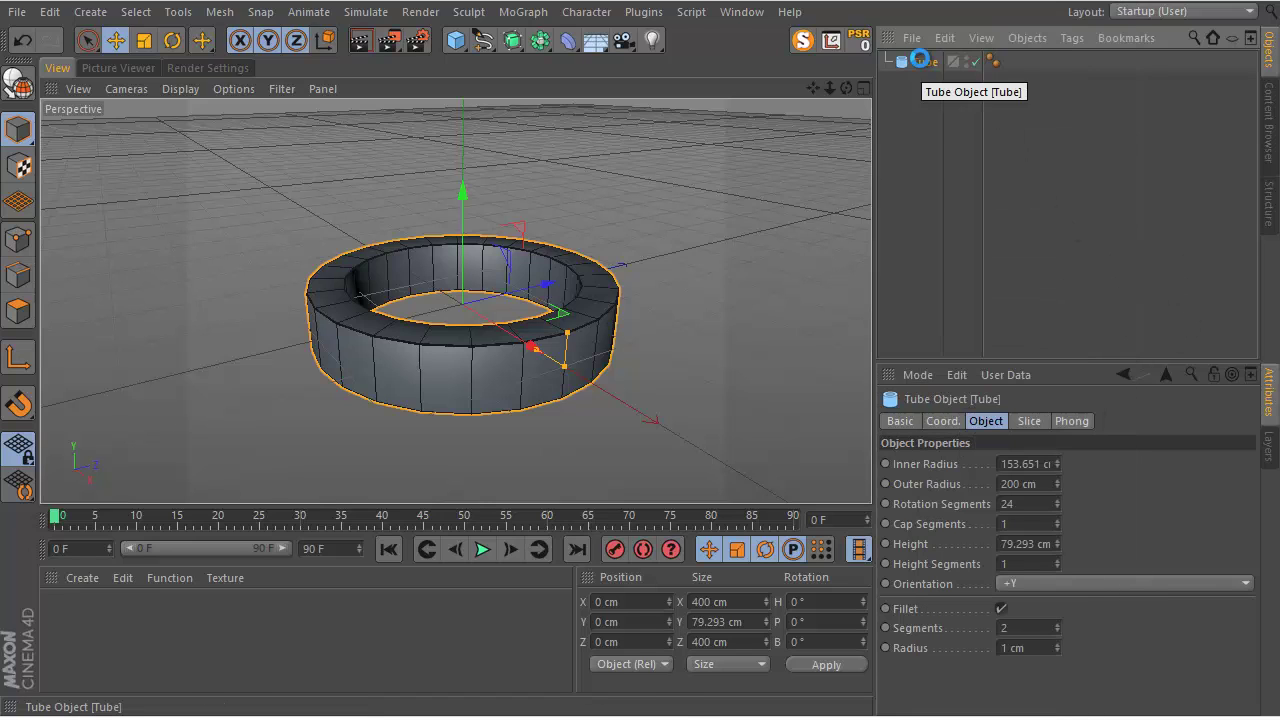
pyautogui.press('c')
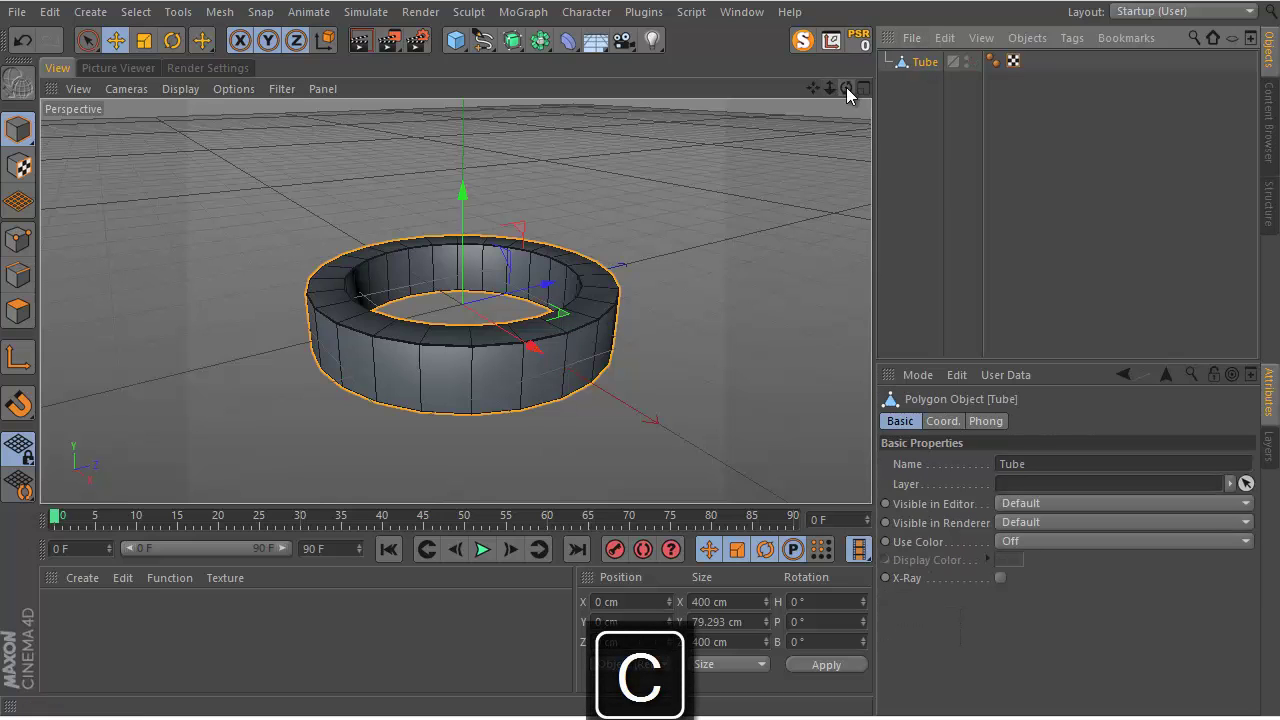
# Loop-select the ring of polygons around the tube's outer wall in polygon mode.
pyautogui.moveTo(846, 87); pyautogui.dragTo(800, 137)
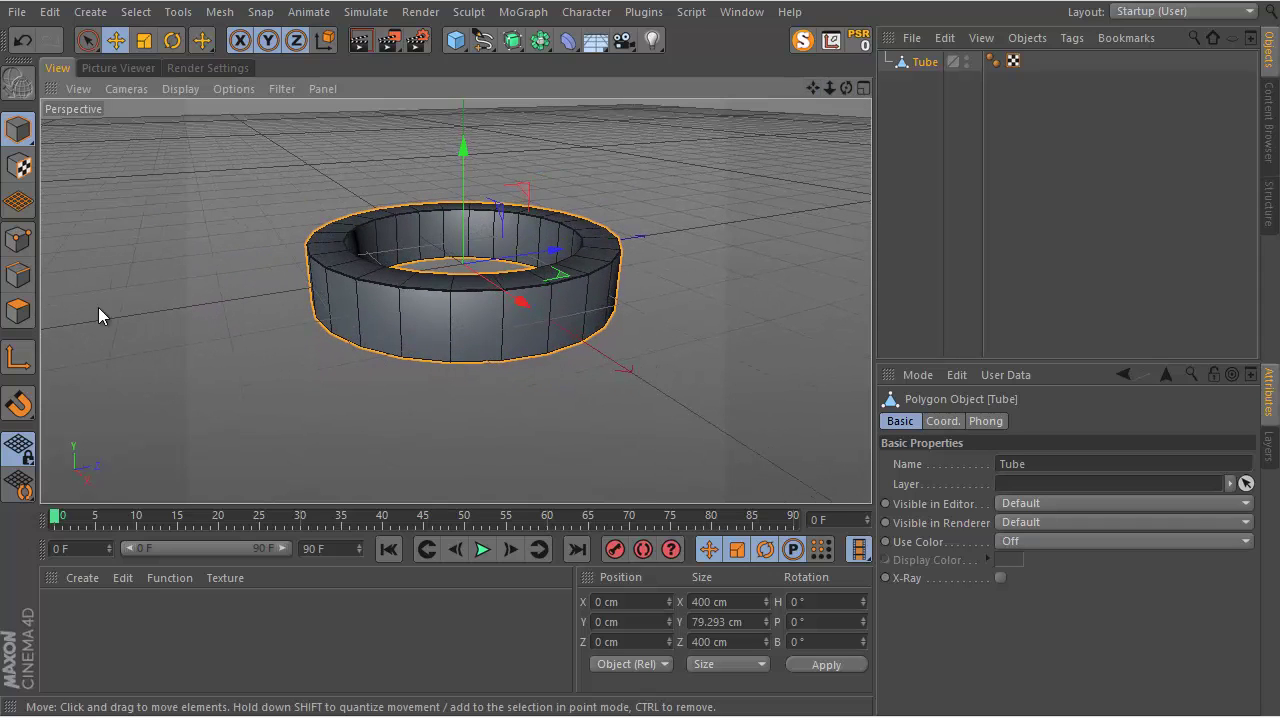
pyautogui.press('u')
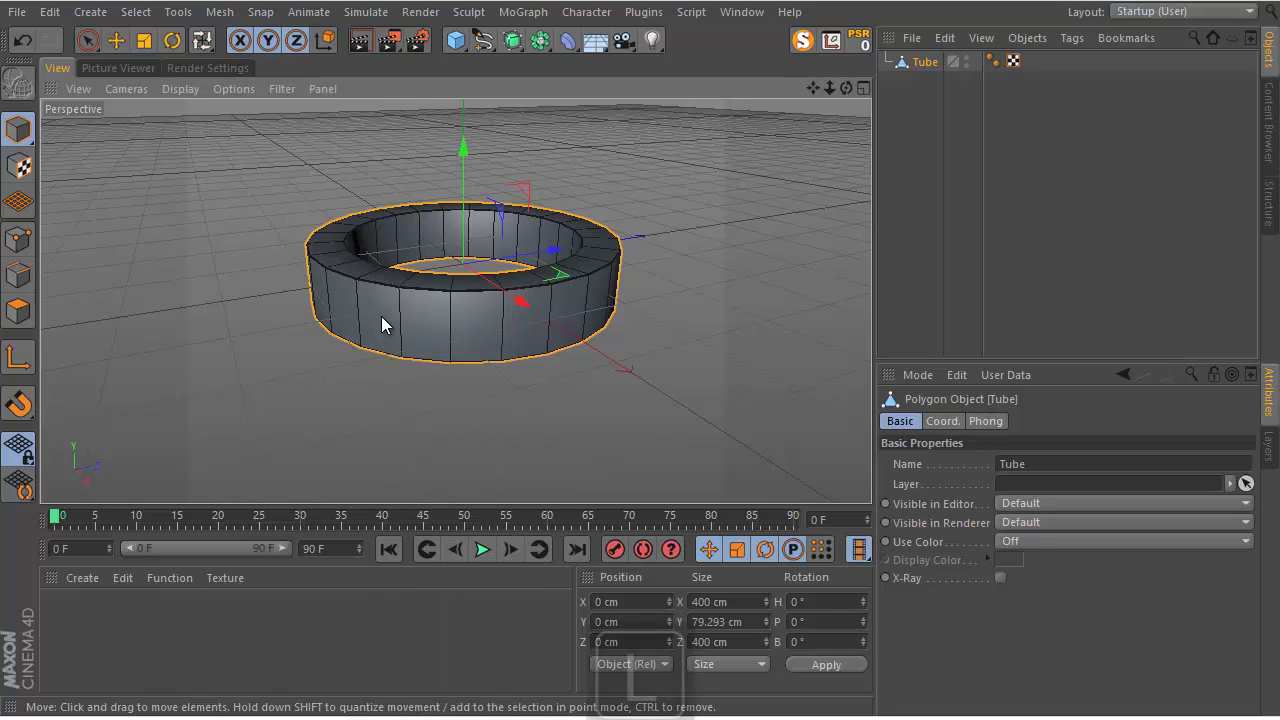
pyautogui.press('l')
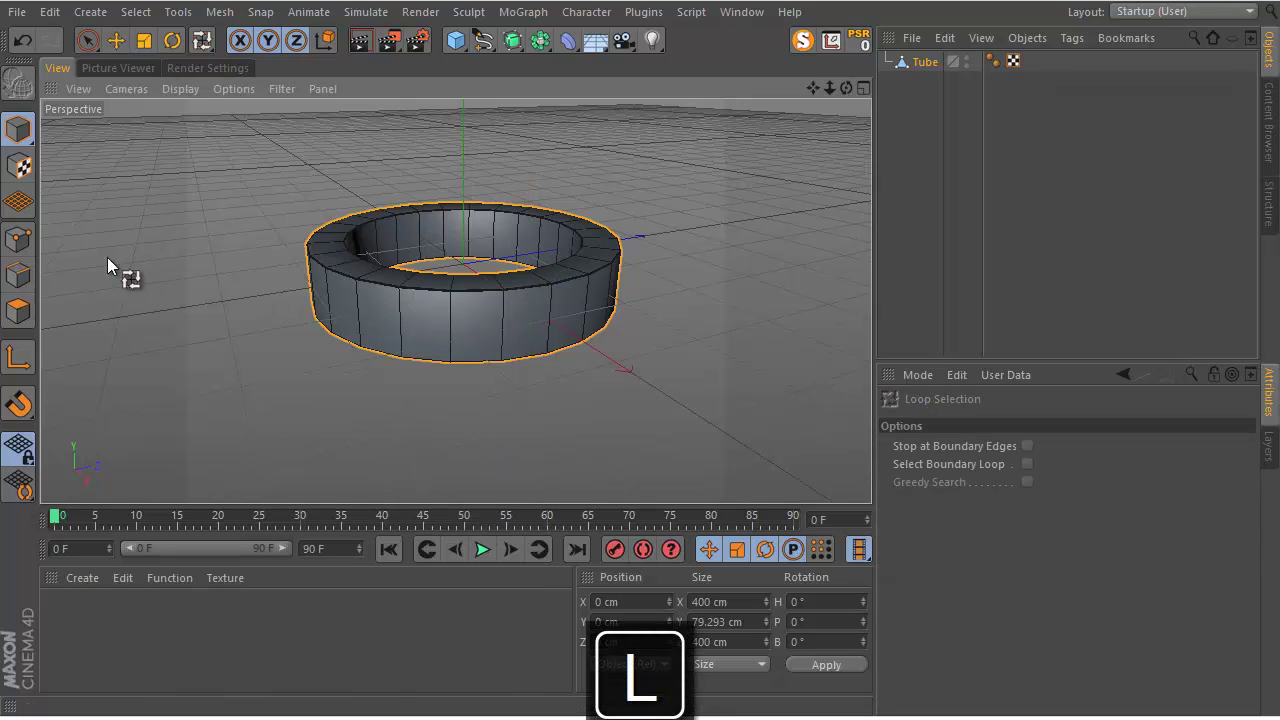
pyautogui.click(18, 314)
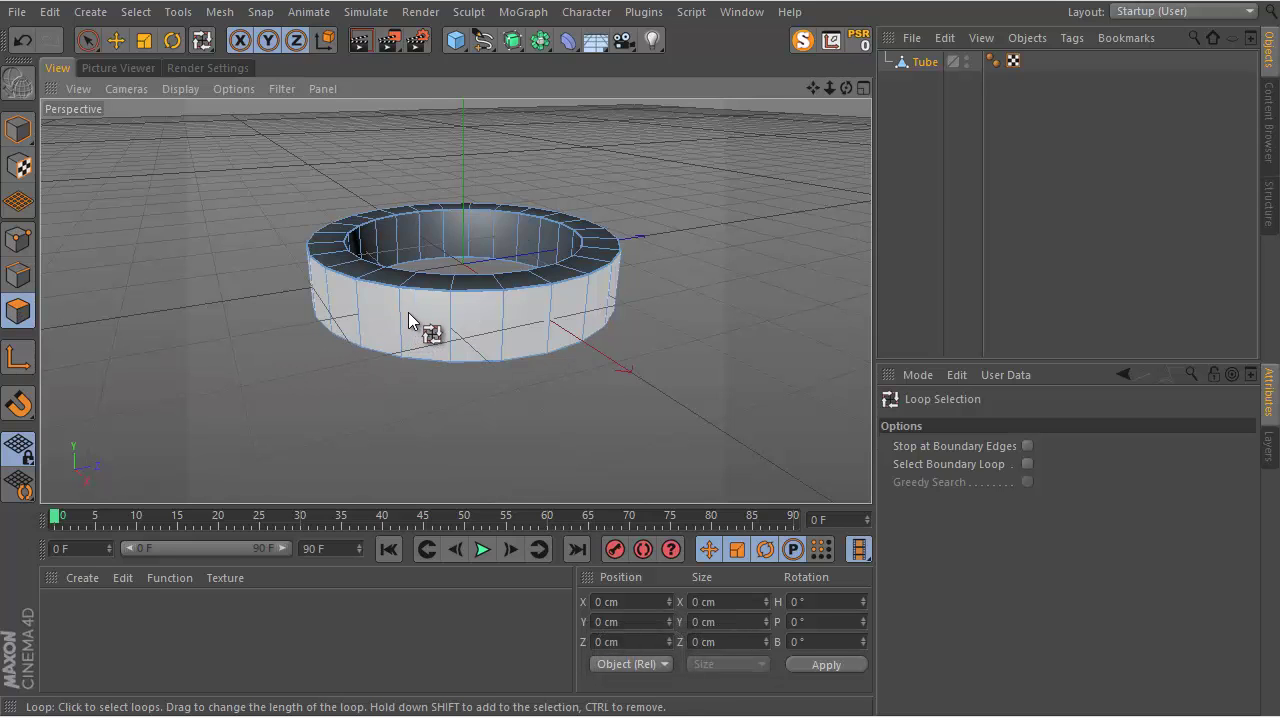
pyautogui.press('u')
pyautogui.press('l')
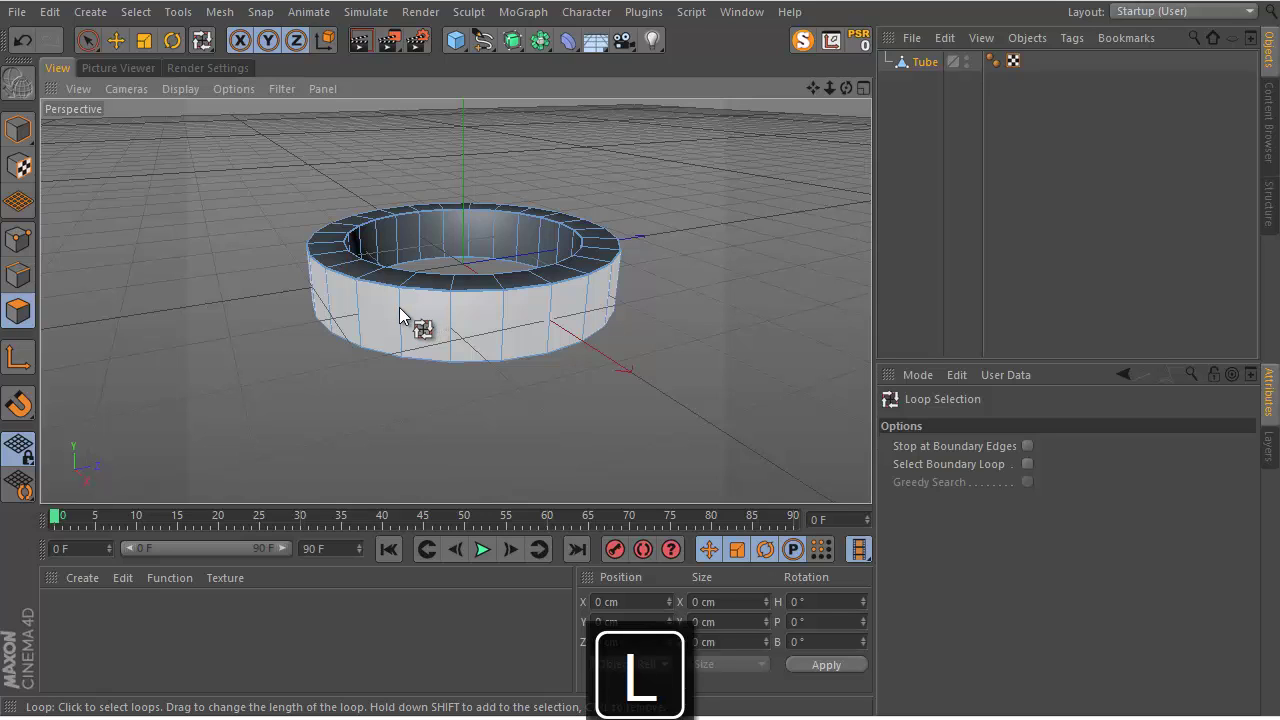
pyautogui.click(526, 296)
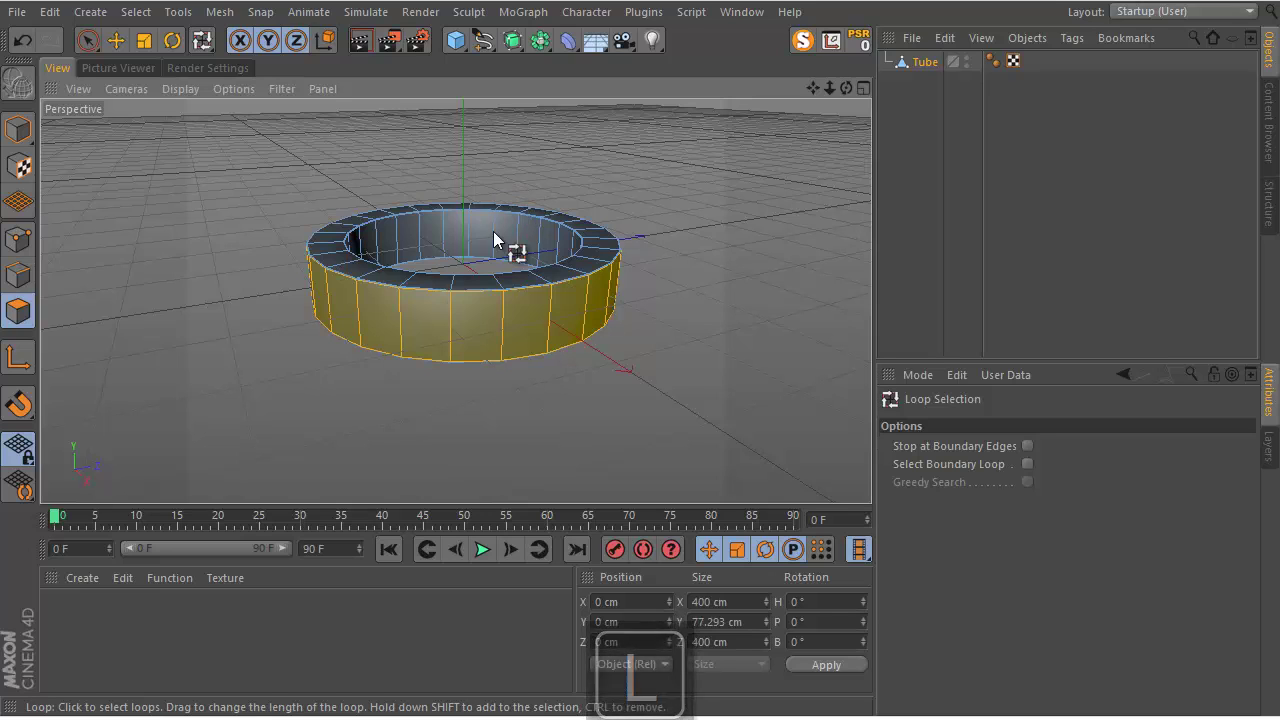
# Inset each selected outer wall polygon individually by about 5.6 cm using Extrude Inner with Preserve Groups off.
pyautogui.press('i')
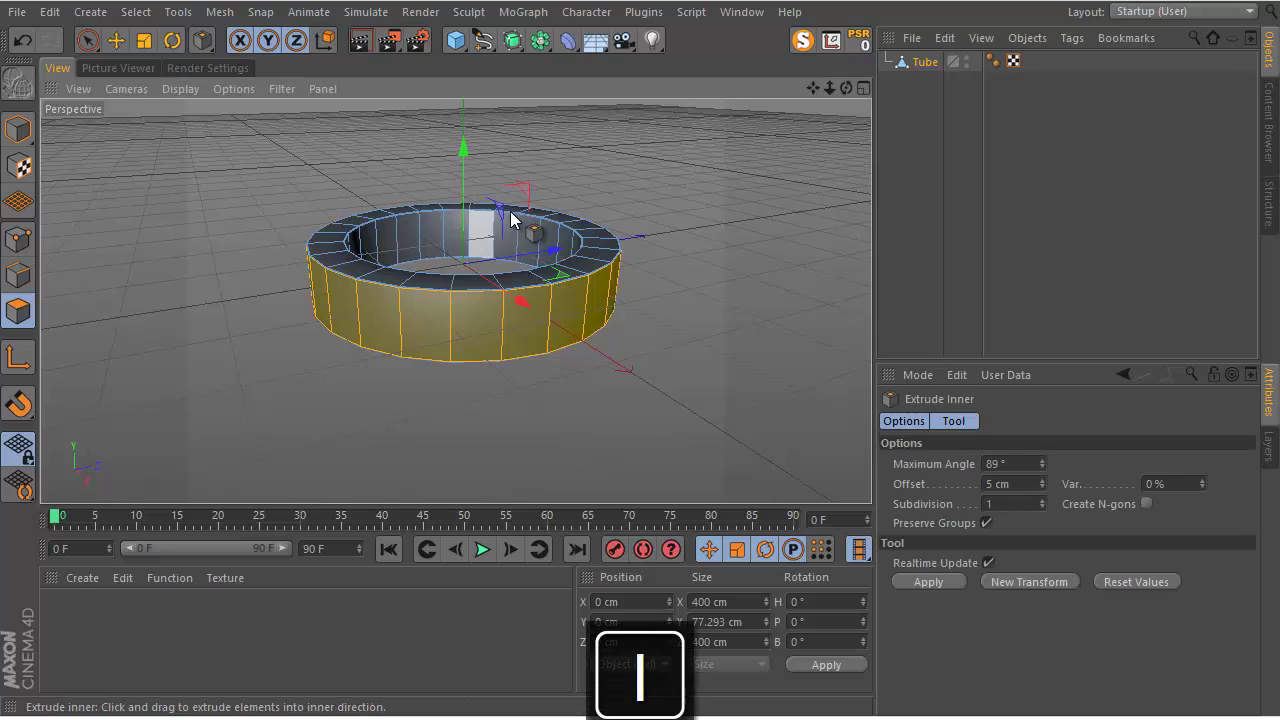
pyautogui.rightClick(366, 164)
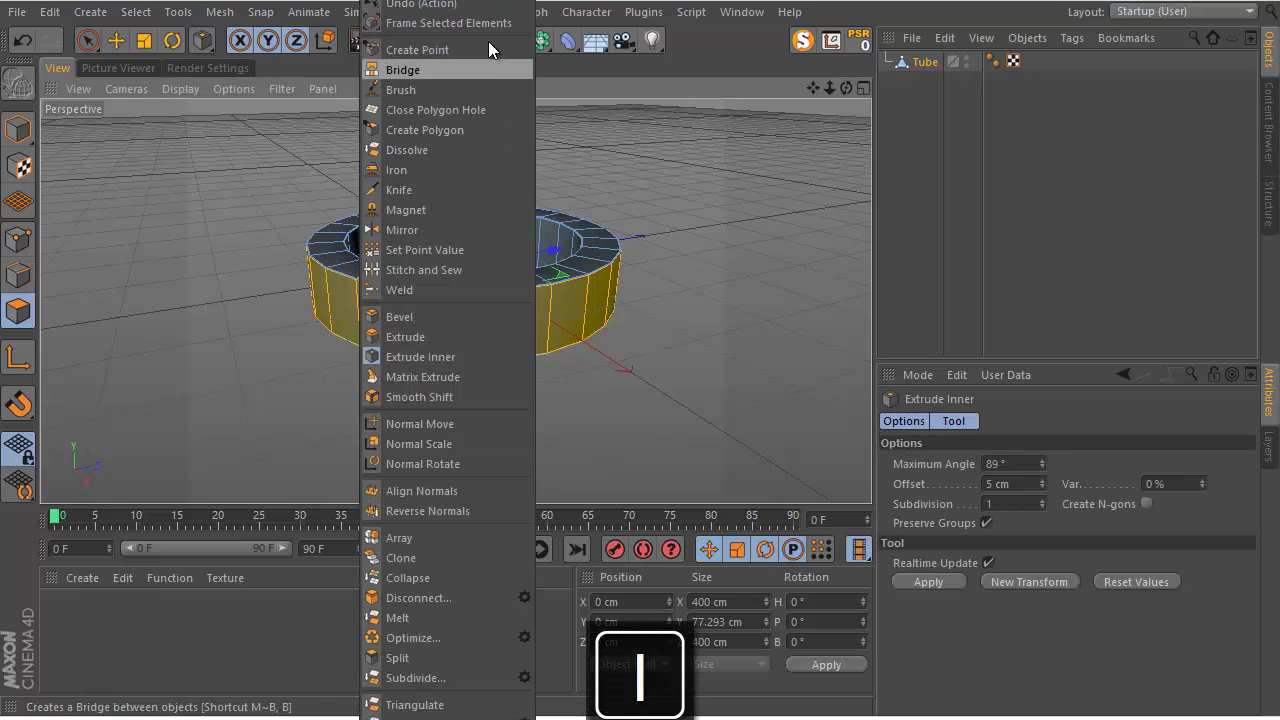
pyautogui.click(455, 357)
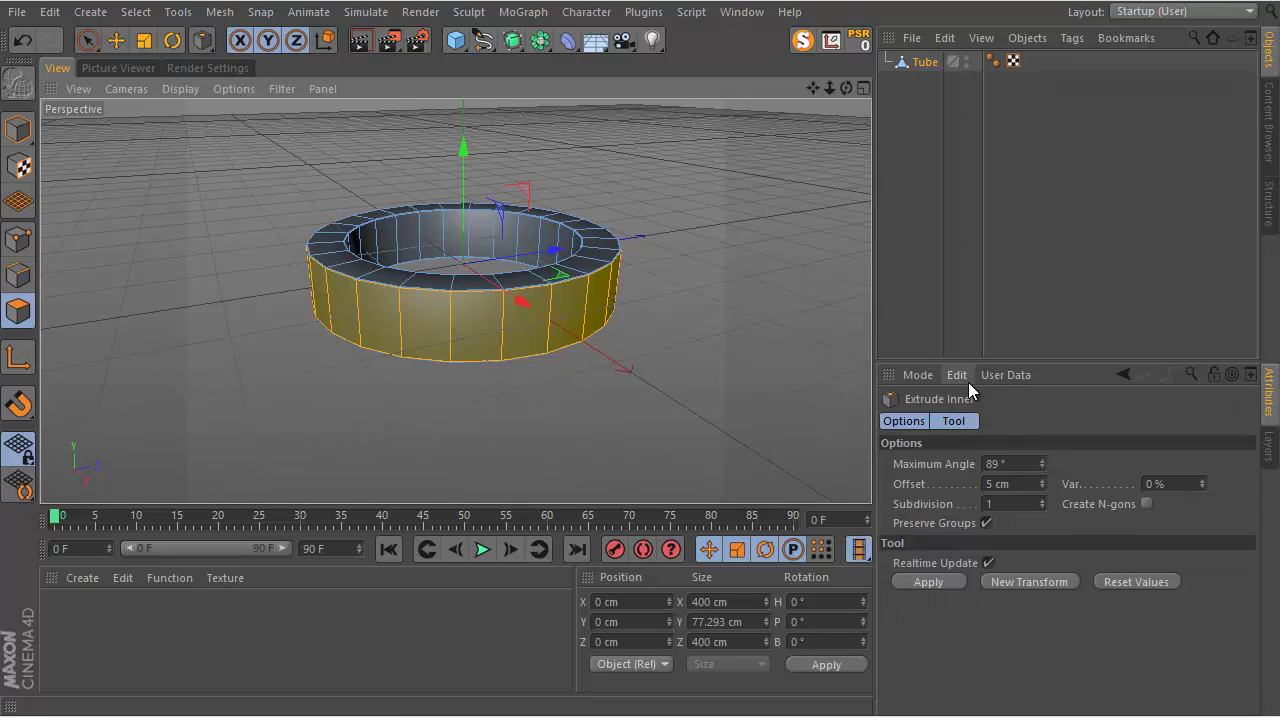
pyautogui.click(986, 523)
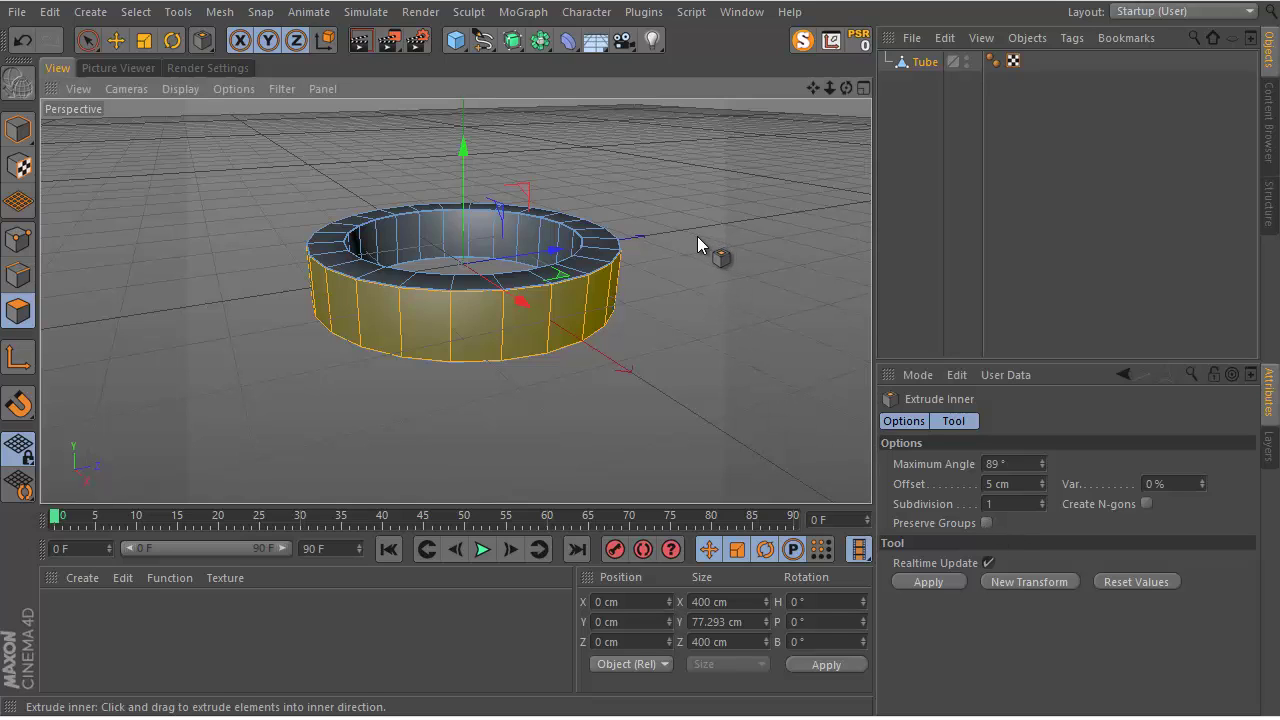
pyautogui.moveTo(697, 236); pyautogui.dragTo(640, 354)
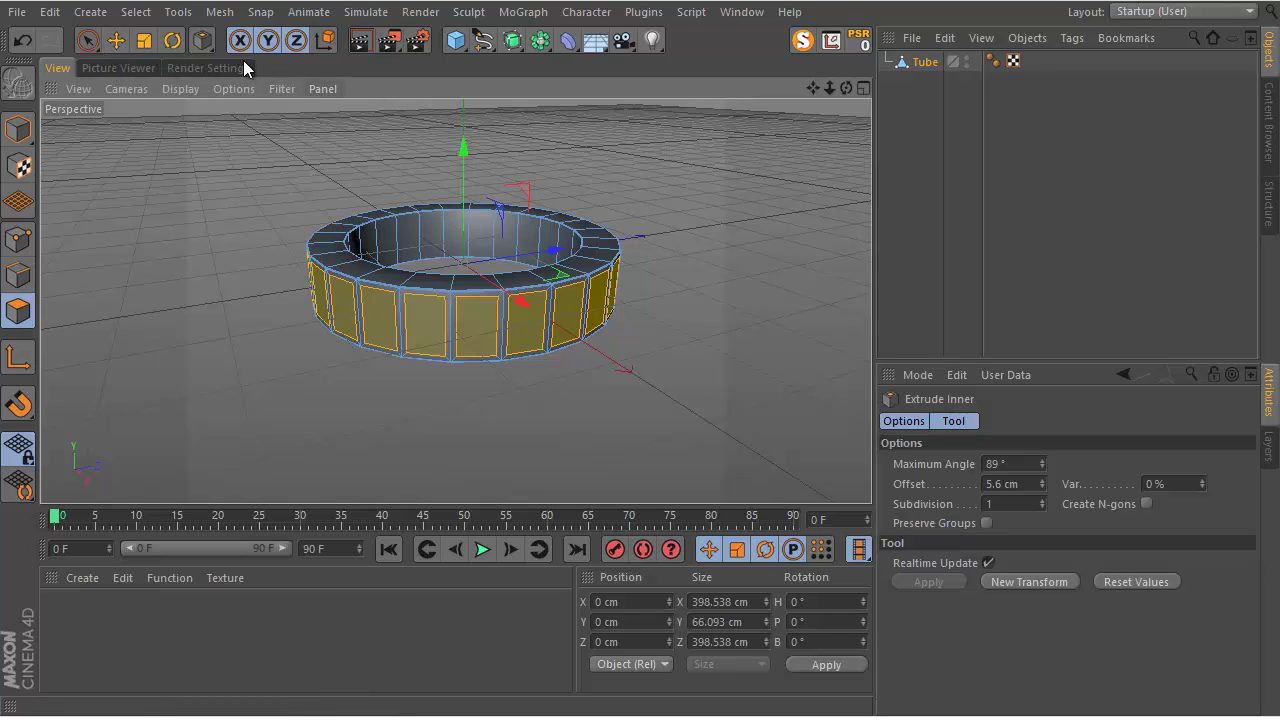
# Extrude the inset outer wall panels inward with an offset of about -7.6 cm.
pyautogui.rightClick(614, 193)
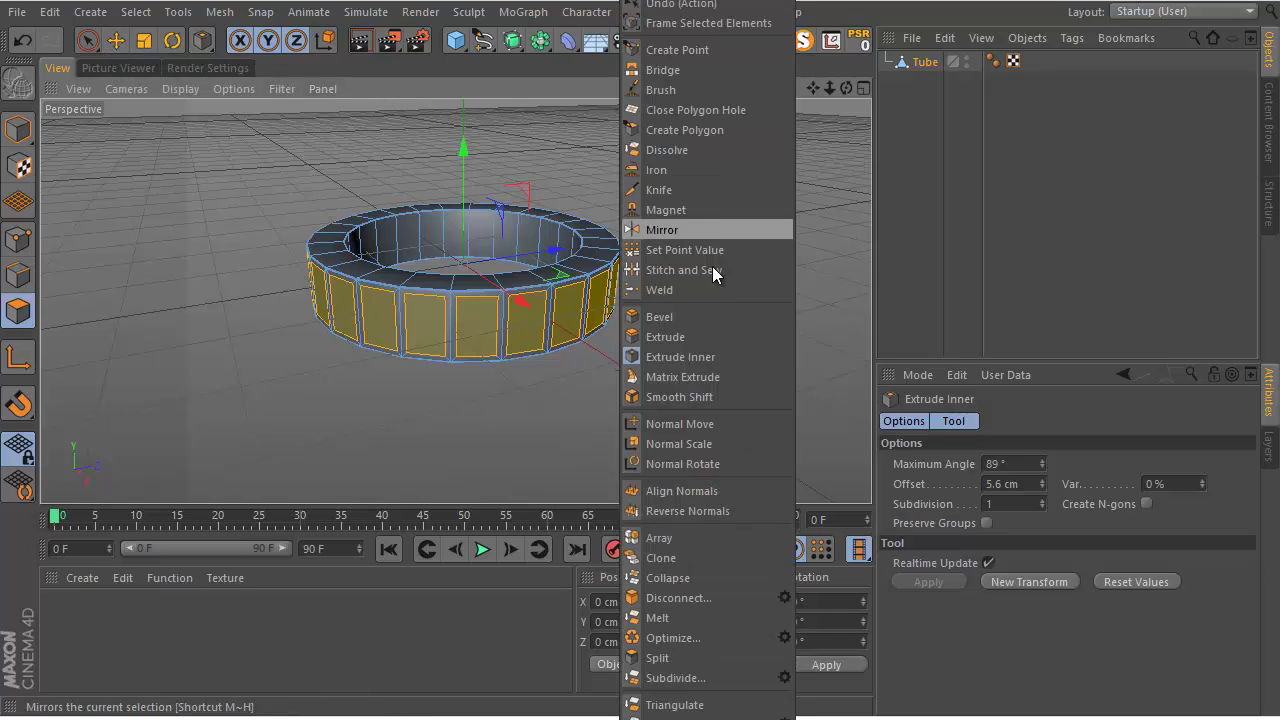
pyautogui.click(732, 337)
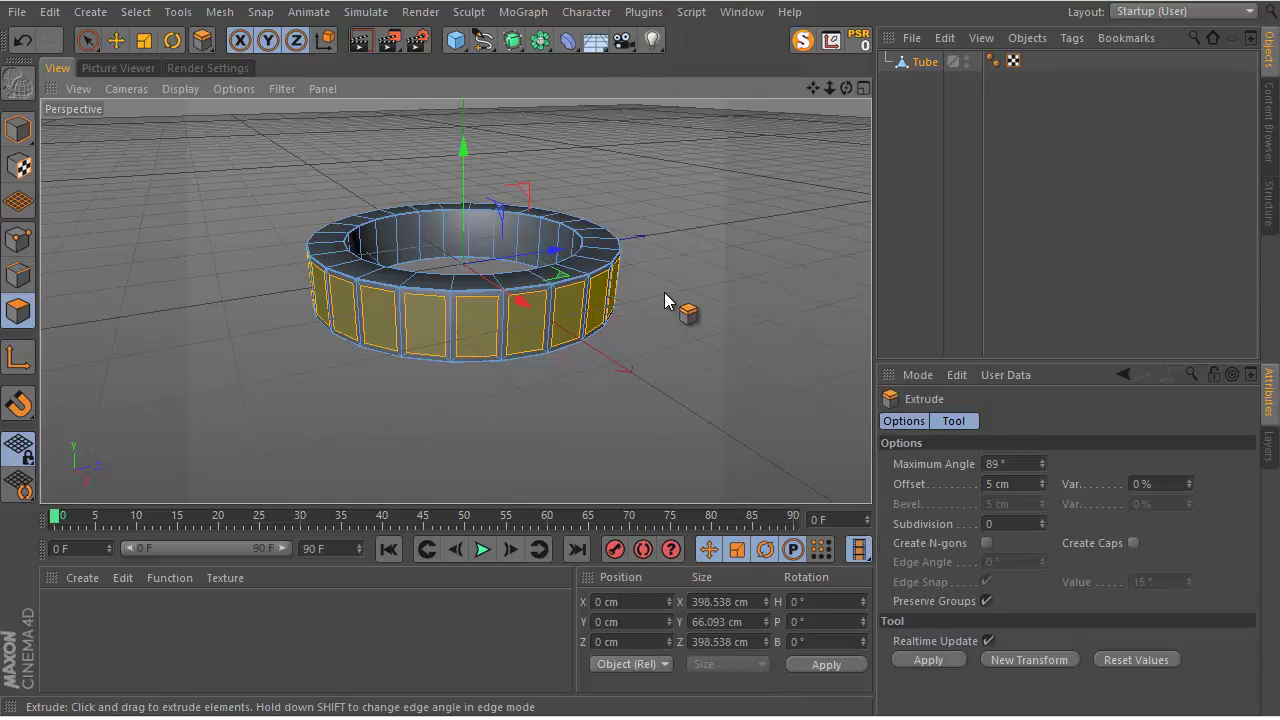
pyautogui.moveTo(641, 362); pyautogui.dragTo(641, 362)
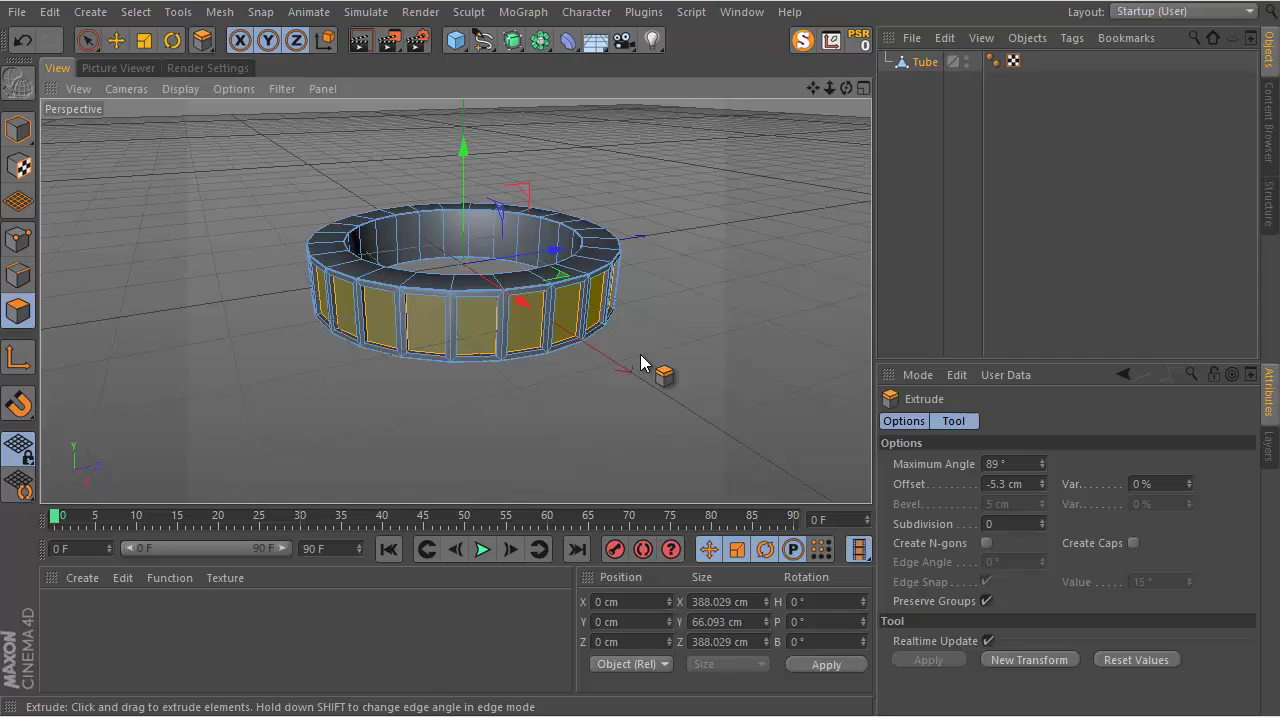
pyautogui.moveTo(641, 362); pyautogui.dragTo(641, 362)
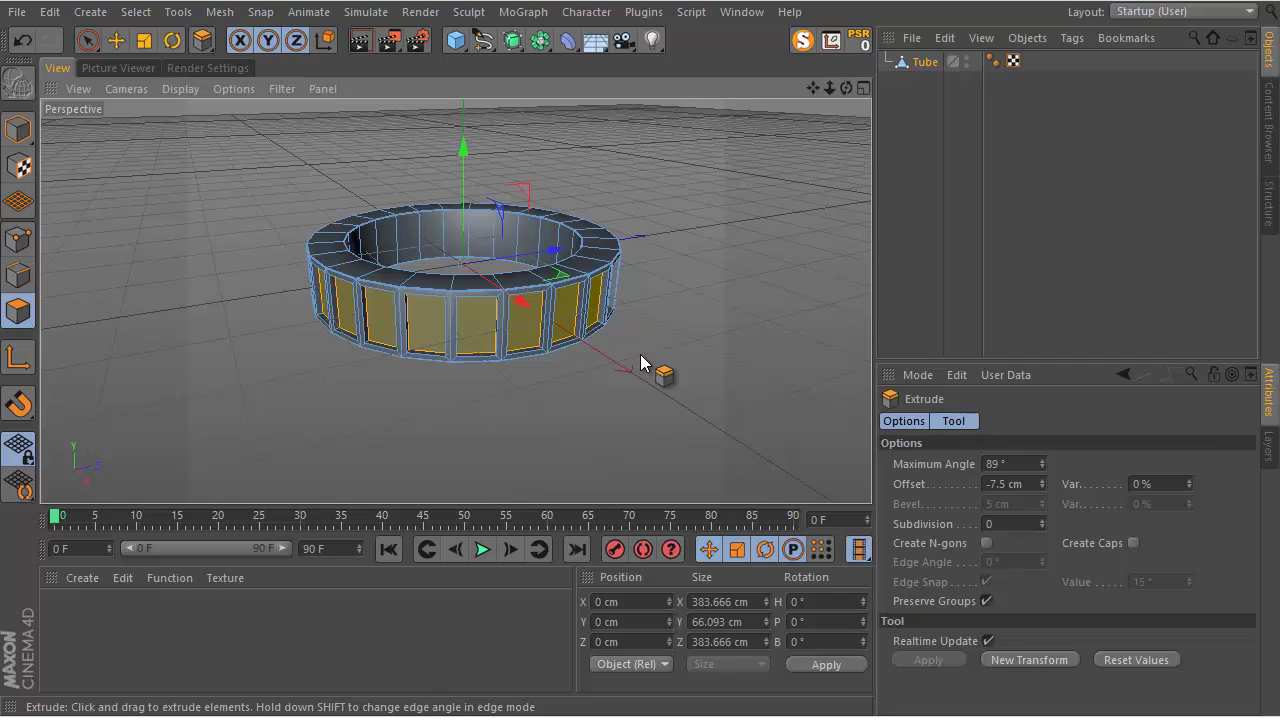
pyautogui.moveTo(641, 362); pyautogui.dragTo(688, 298)
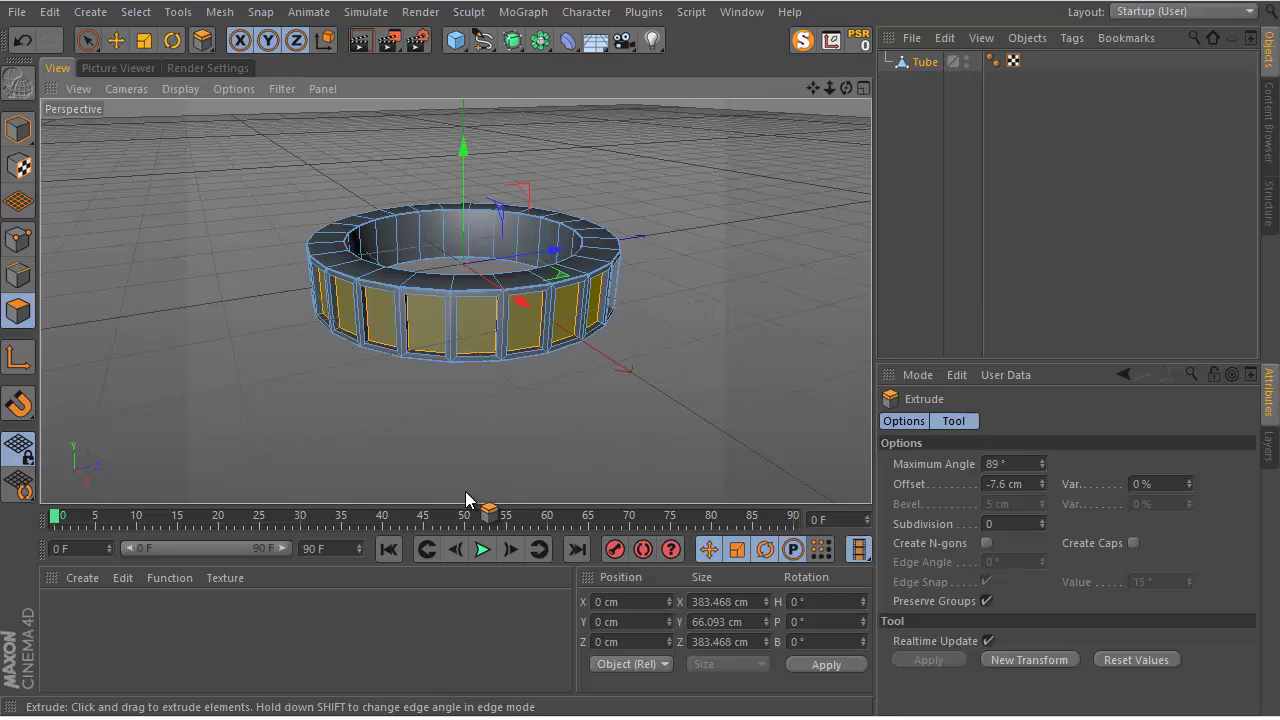
# Create a new material and apply it to the selected recessed panels.
pyautogui.click(127, 656)
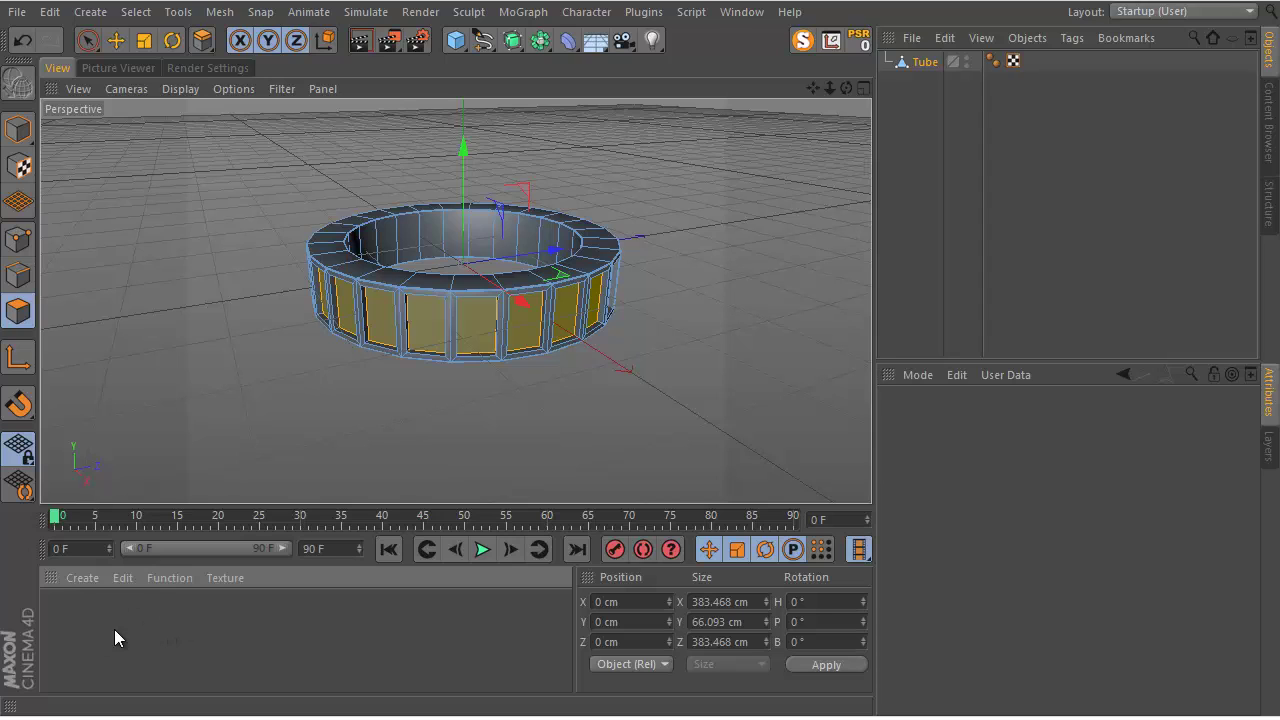
pyautogui.click(58, 630)
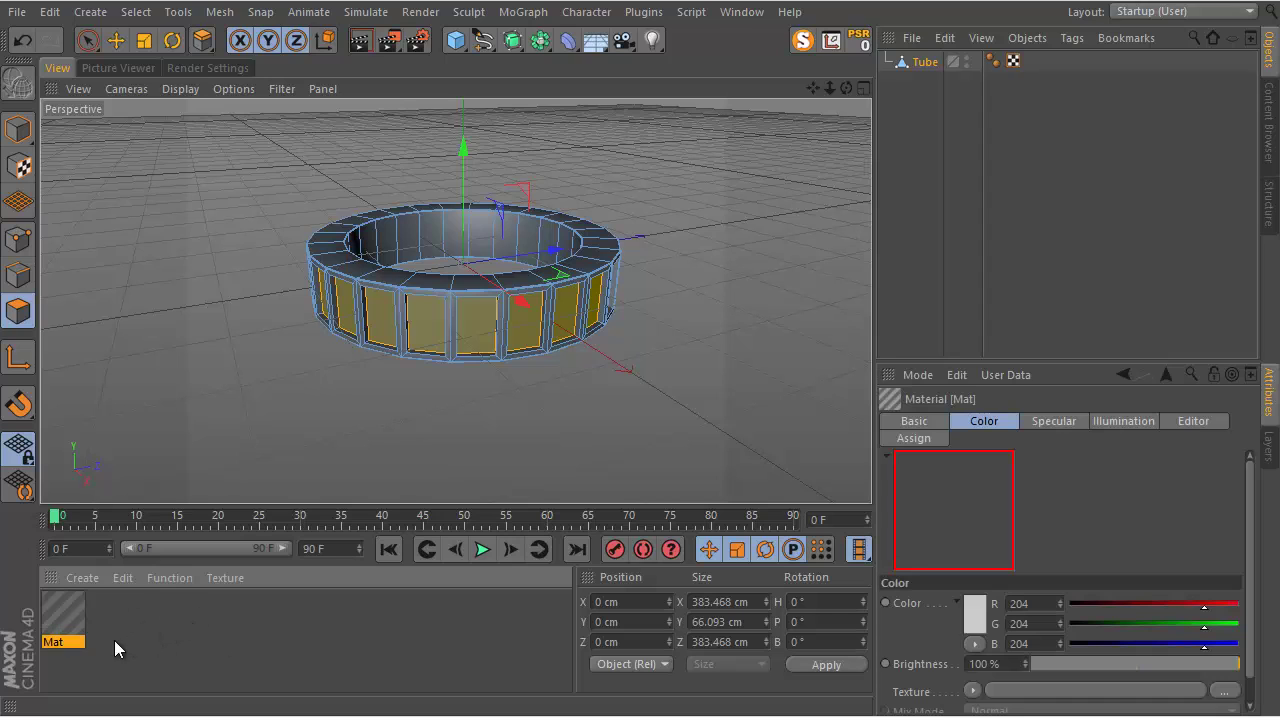
pyautogui.rightClick(64, 623)
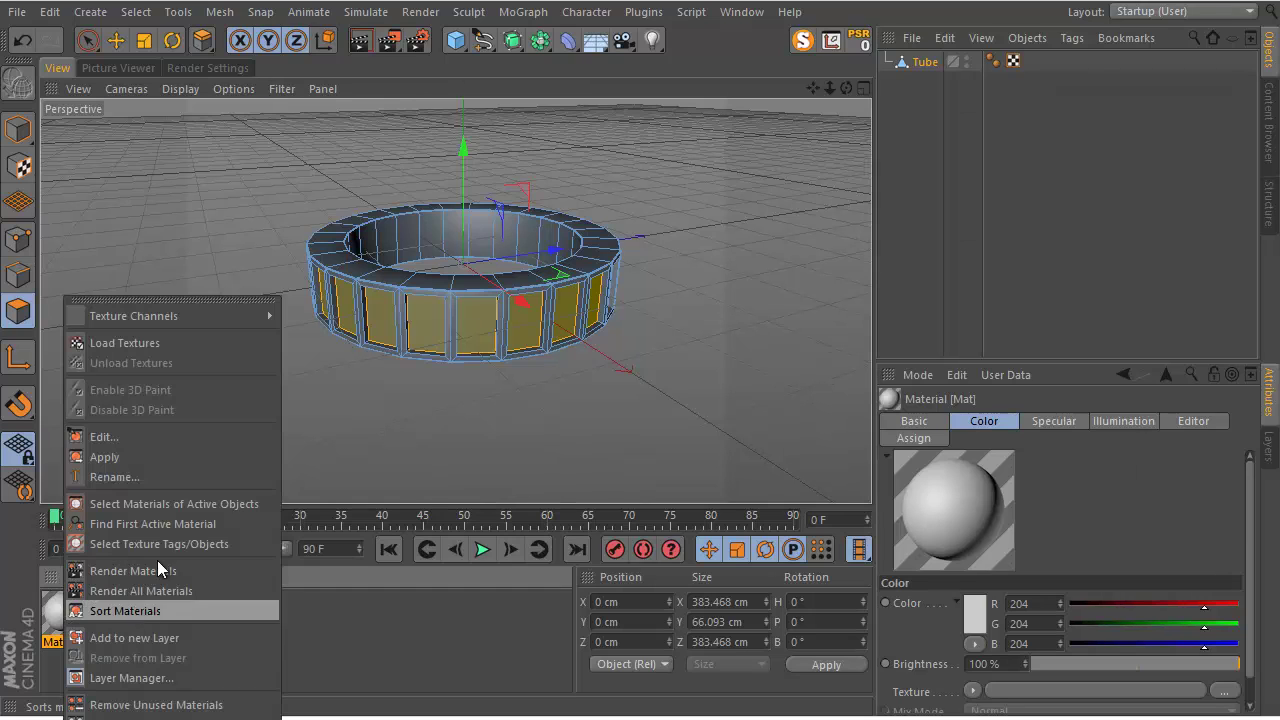
pyautogui.click(151, 456)
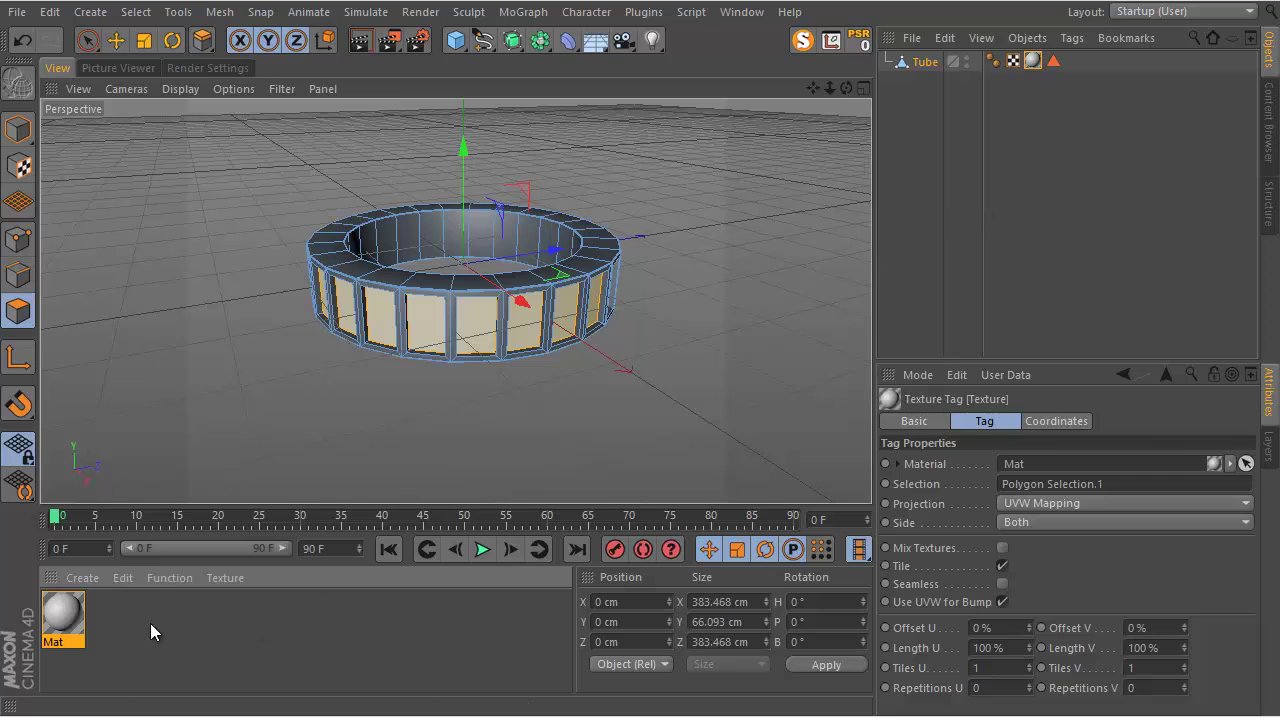
pyautogui.doubleClick(62, 614)
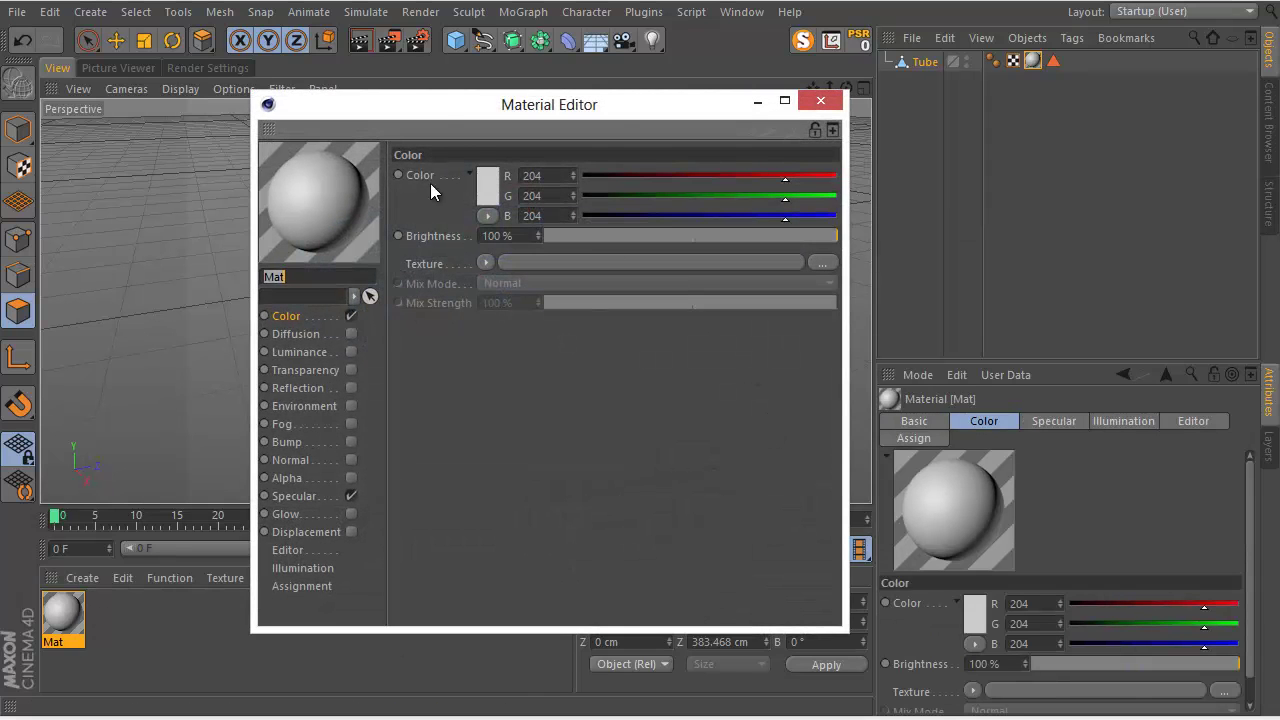
pyautogui.moveTo(765, 92); pyautogui.dragTo(822, 102)
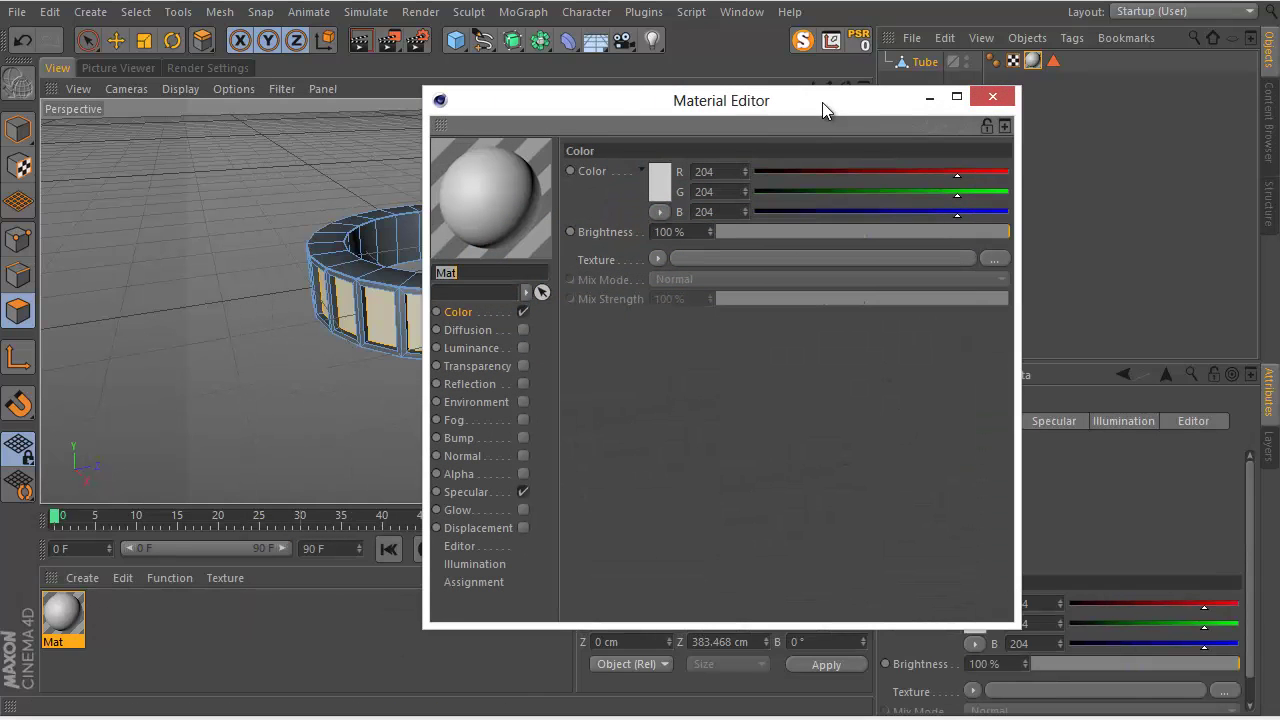
pyautogui.click(986, 96)
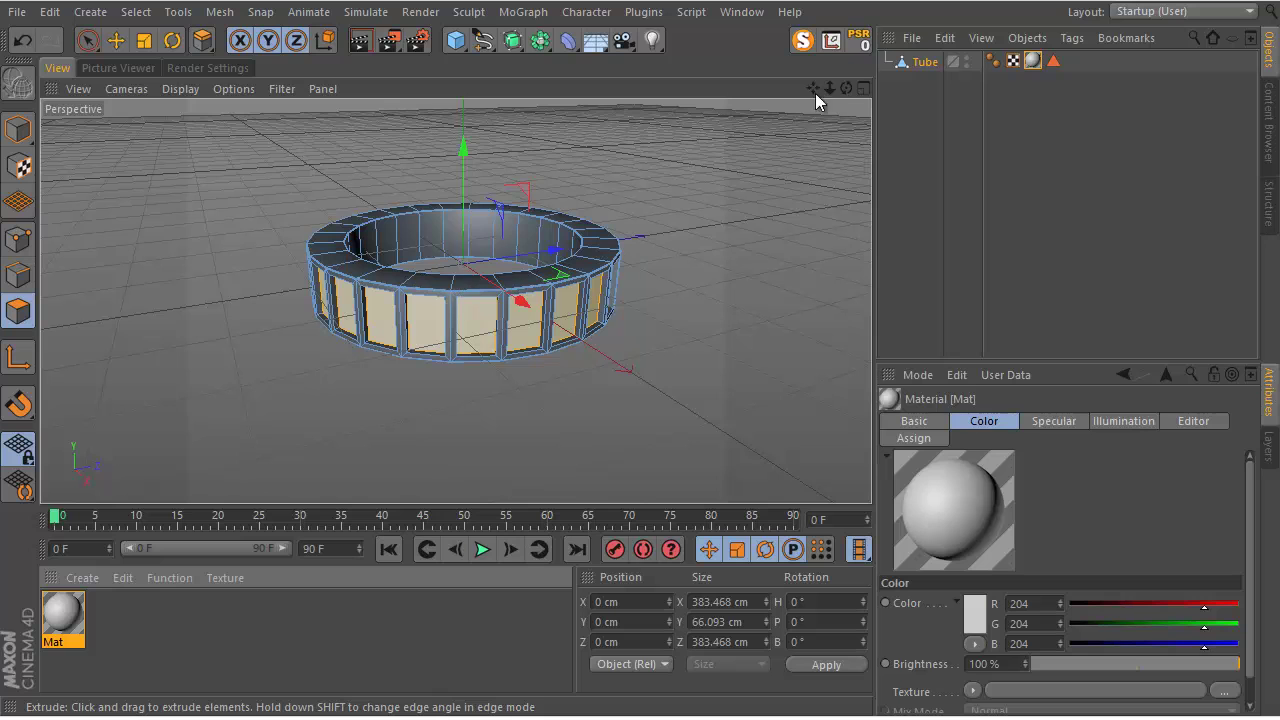
# In the top view, select four polygons a quarter turn apart on the ring's top face with Live Selection.
pyautogui.moveTo(846, 88); pyautogui.dragTo(641, 355)
pyautogui.press('F1')
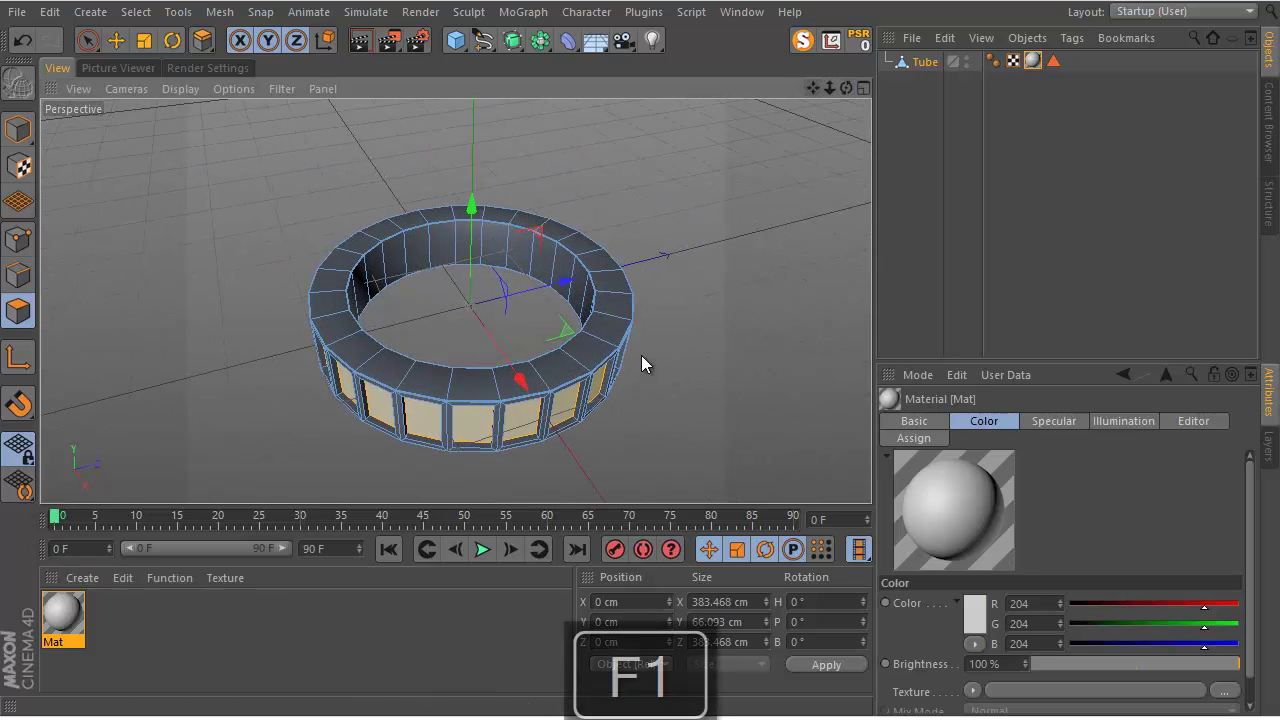
pyautogui.press('F2')
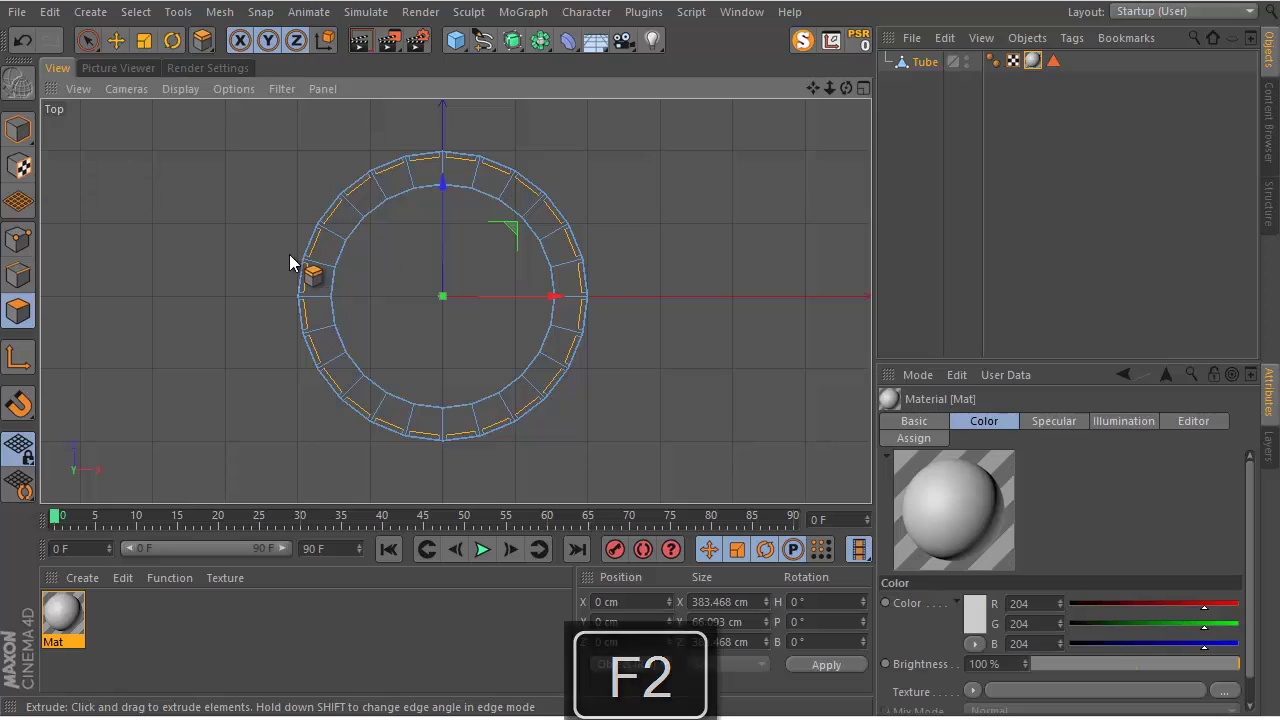
pyautogui.click(87, 42)
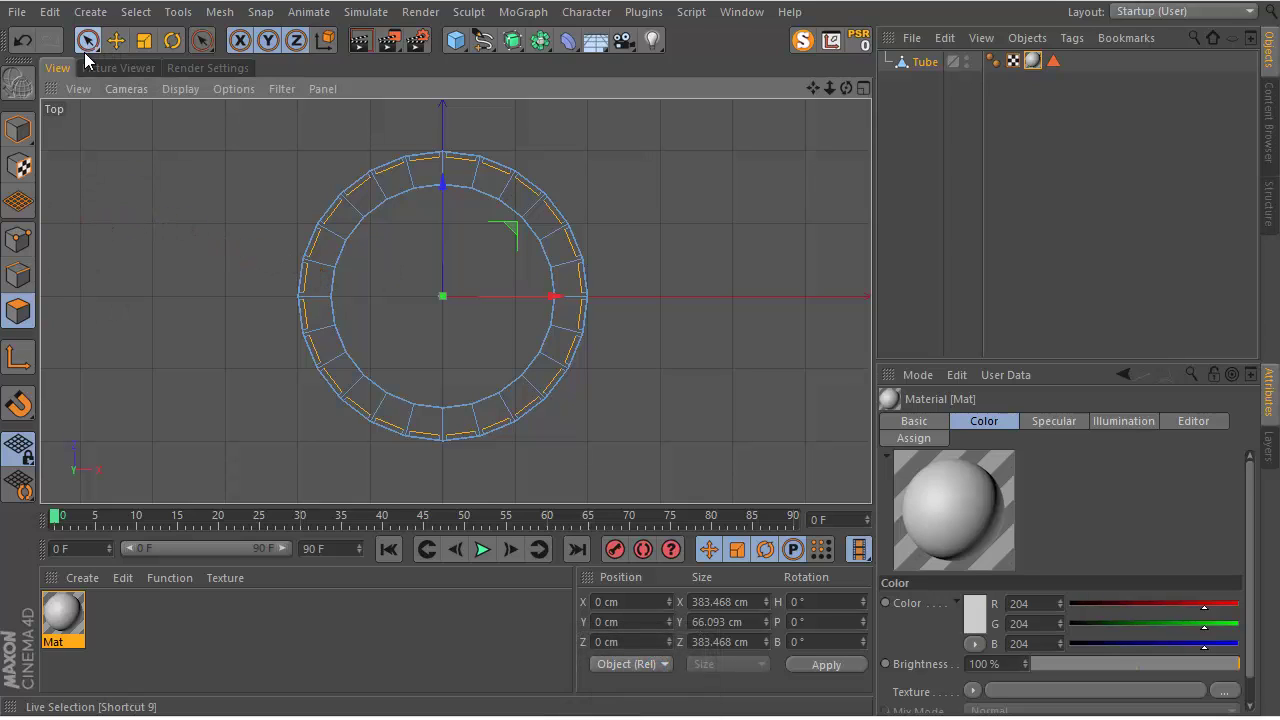
pyautogui.click(96, 46)
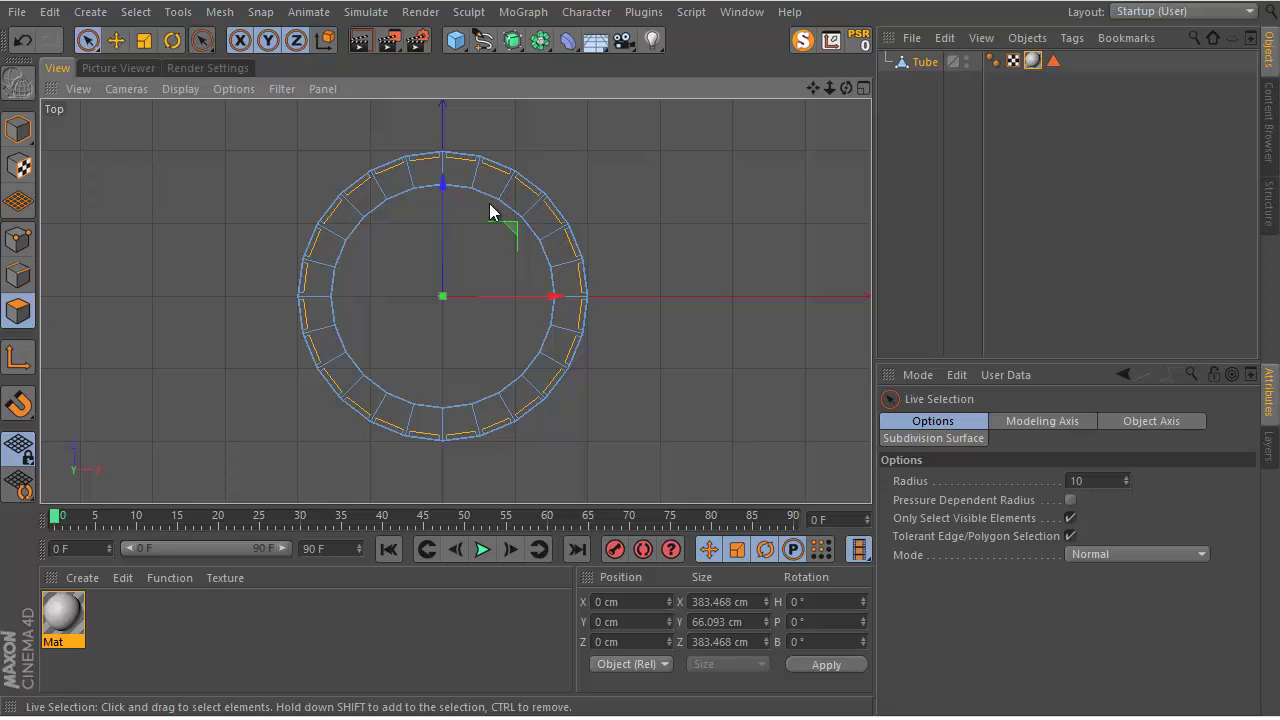
pyautogui.click(465, 188)
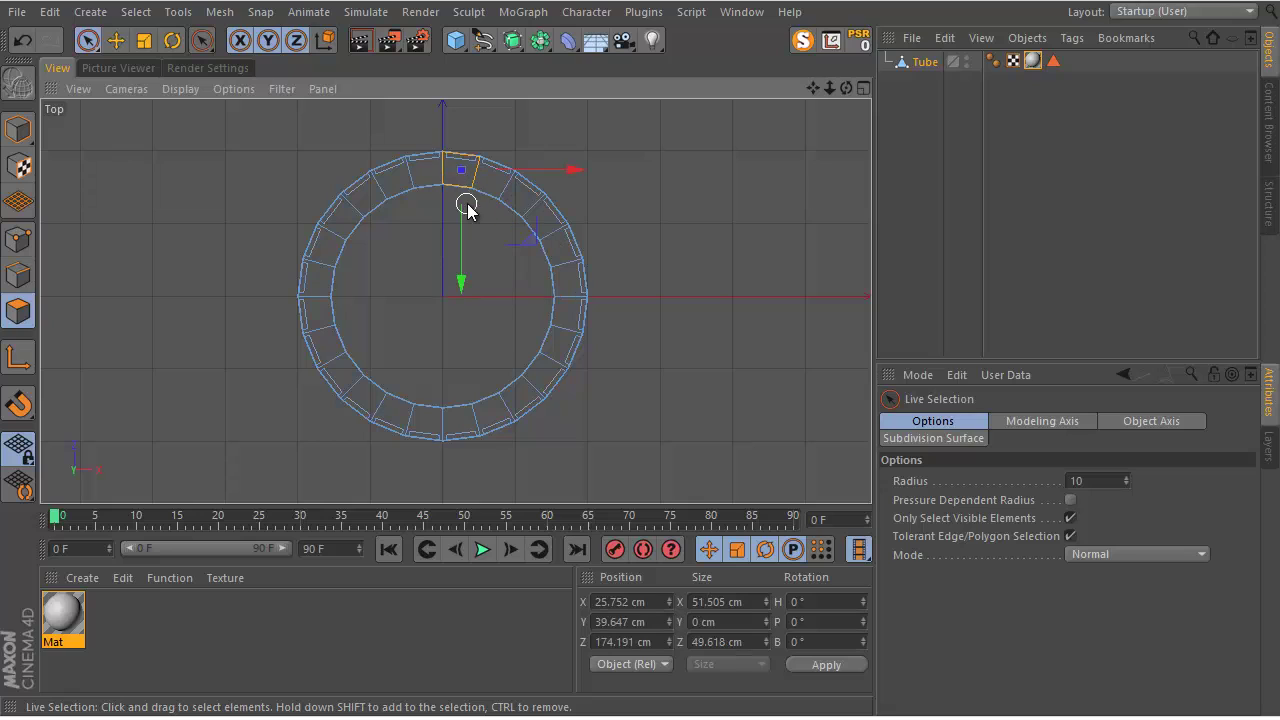
pyautogui.keyDown('shift'); pyautogui.click(573, 317); pyautogui.keyUp('shift')
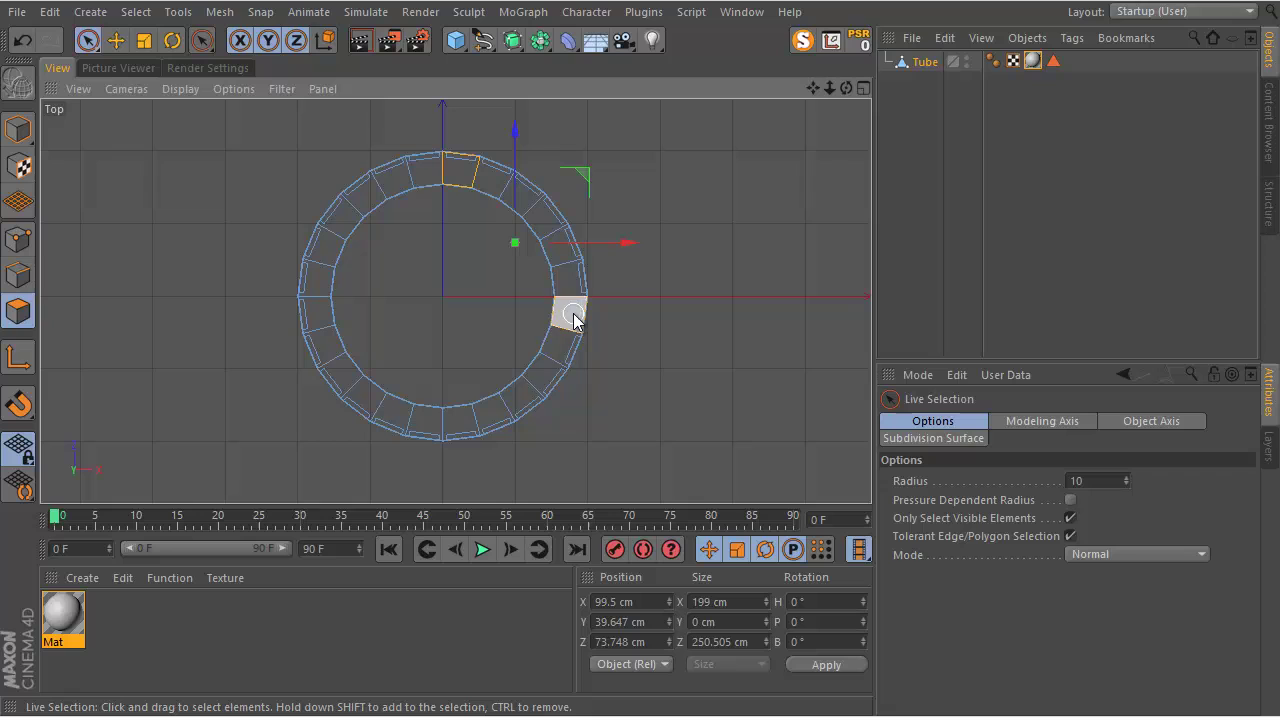
pyautogui.keyDown('shift'); pyautogui.click(427, 432); pyautogui.keyUp('shift')
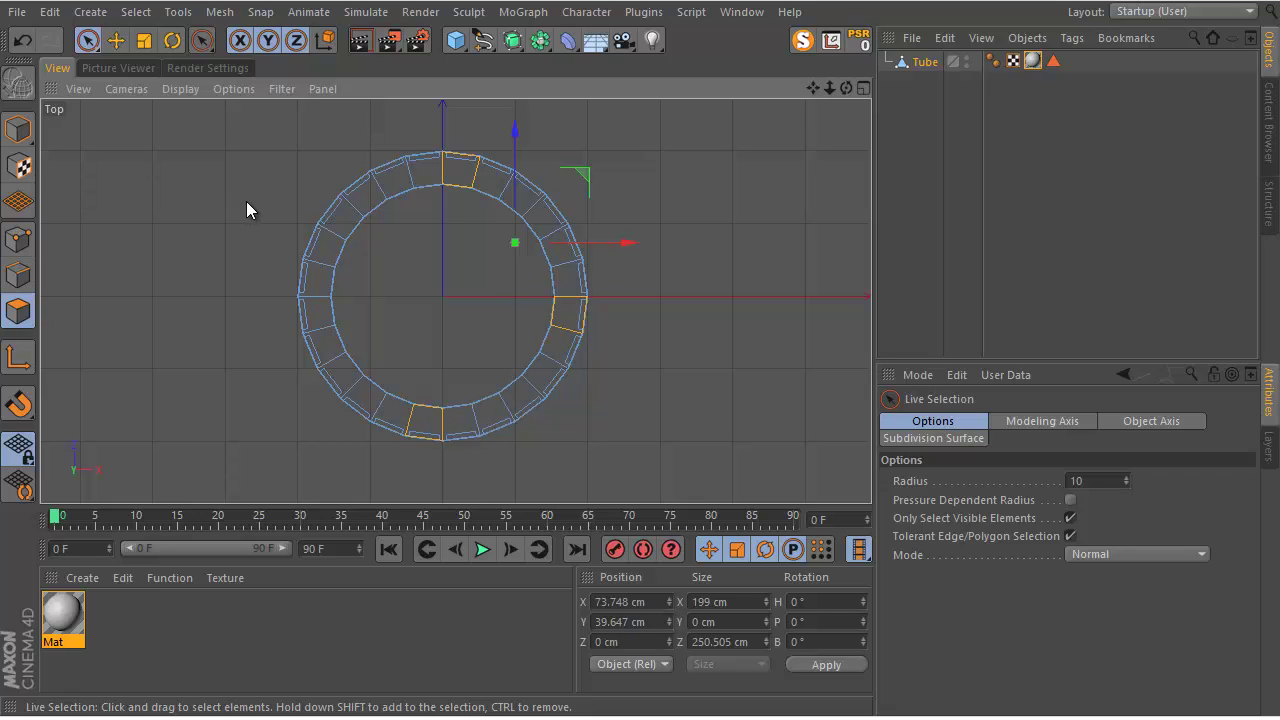
pyautogui.keyDown('shift'); pyautogui.click(319, 281); pyautogui.keyUp('shift')
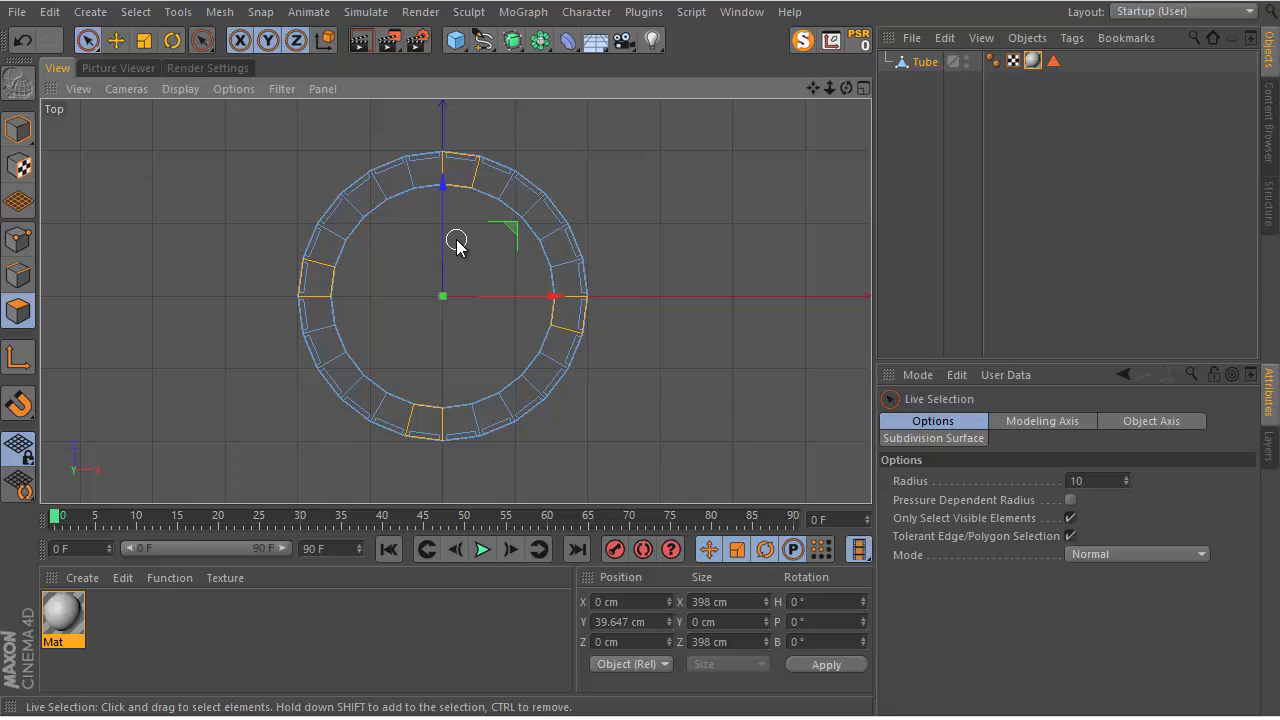
# Try to add in-between polygons of the top face to the four already selected.
pyautogui.keyDown('shift'); pyautogui.click(366, 204); pyautogui.keyUp('shift')
pyautogui.keyDown('shift'); pyautogui.click(545, 213); pyautogui.keyUp('shift')
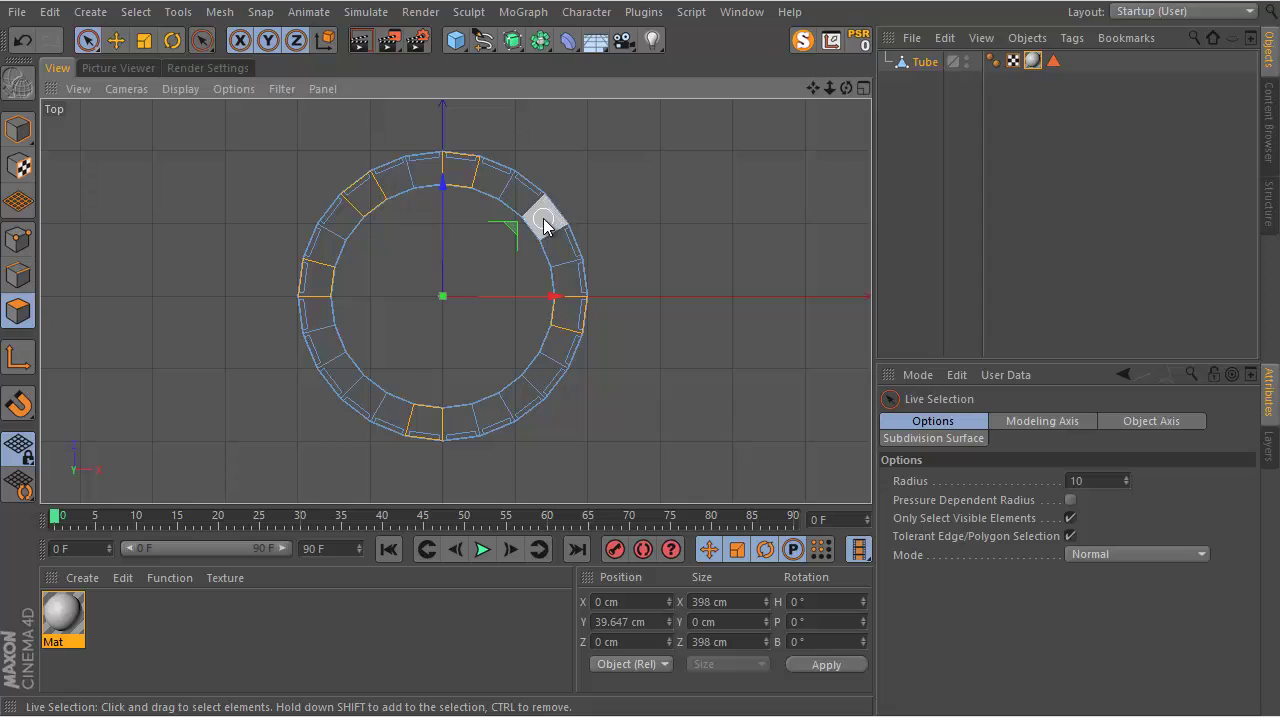
pyautogui.keyDown('shift'); pyautogui.click(520, 400); pyautogui.keyUp('shift')
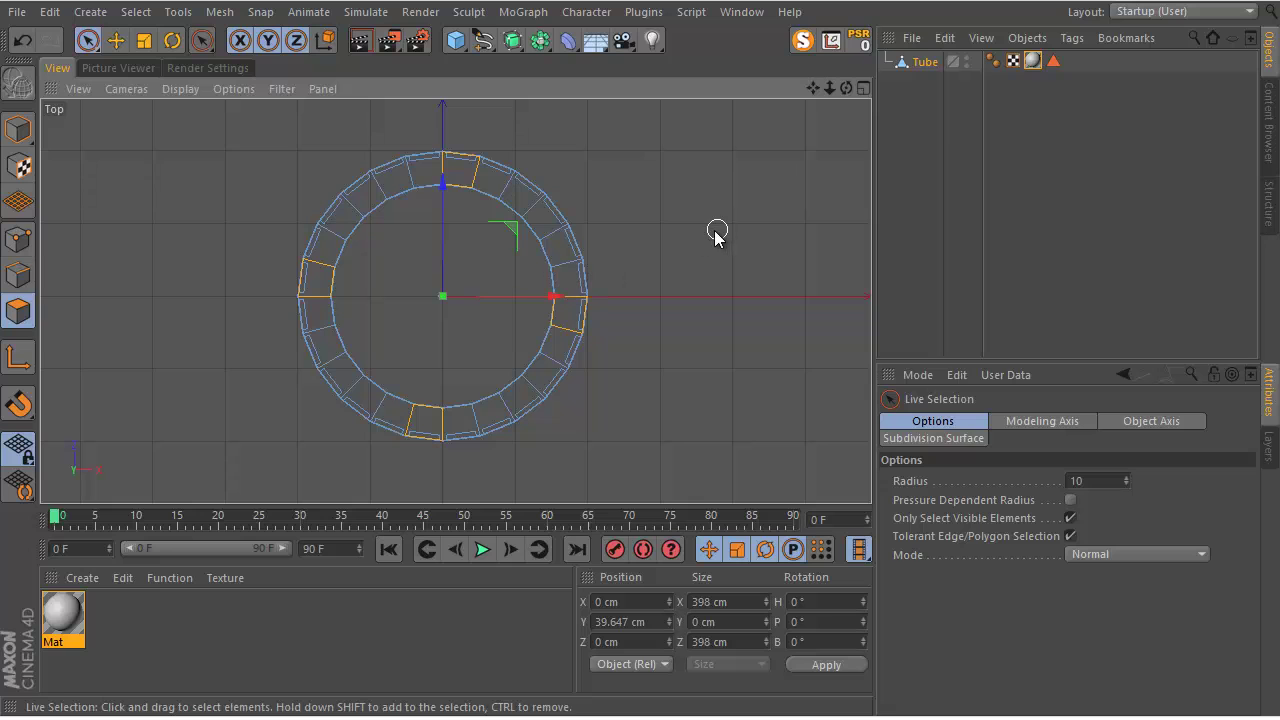
# Inset the four selected polygons on the ring's top face with Extrude Inner by about 5.9 cm, in the perspective view.
pyautogui.press('F1')
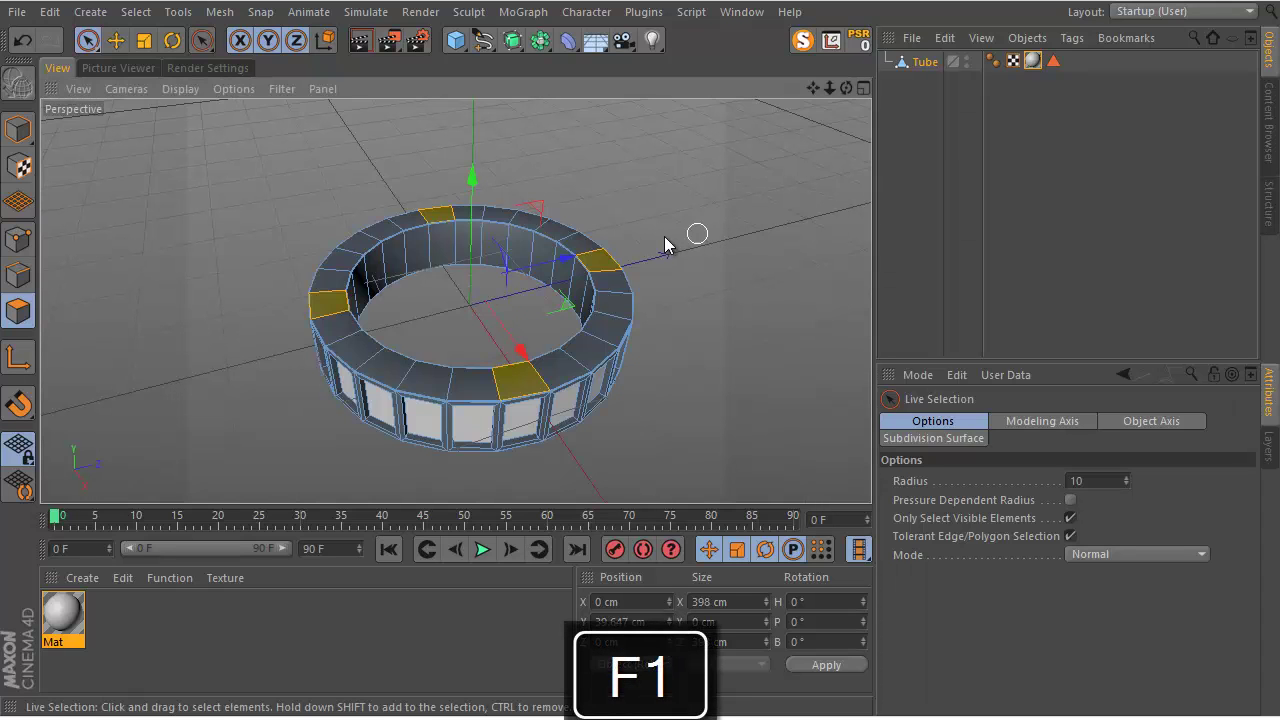
pyautogui.rightClick(464, 266)
pyautogui.click(534, 355)
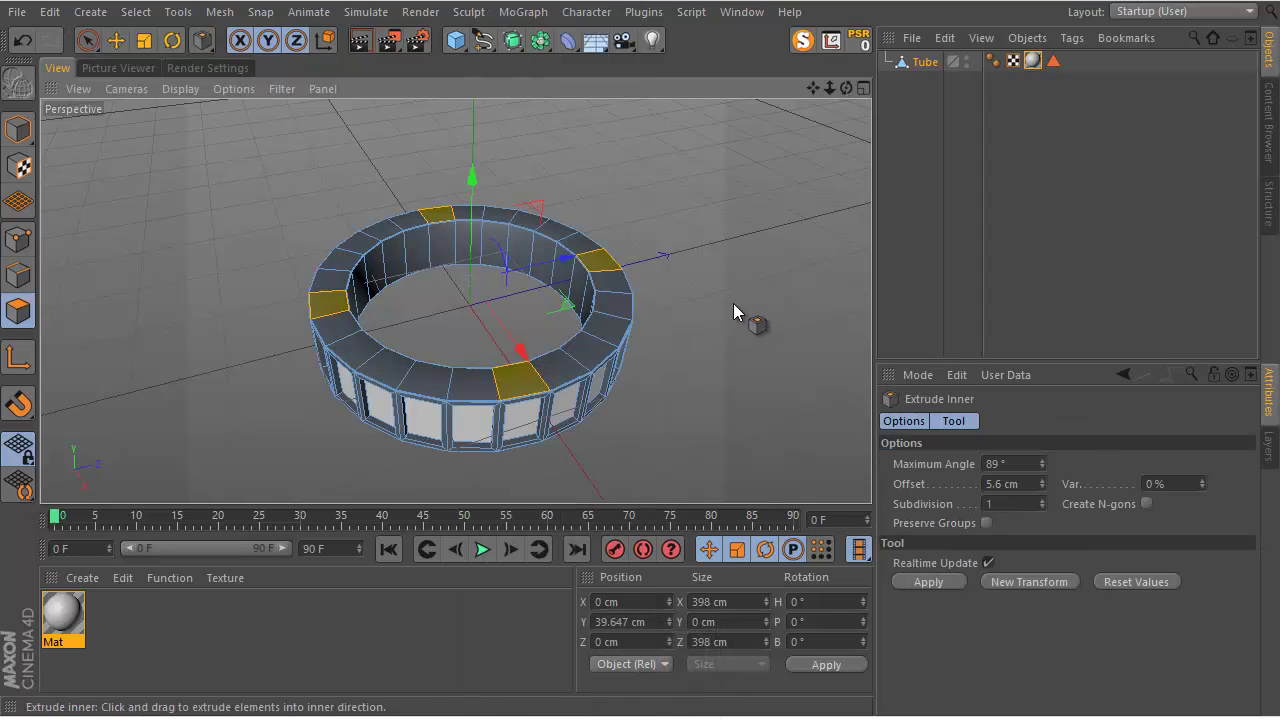
pyautogui.moveTo(690, 318); pyautogui.dragTo(640, 354)
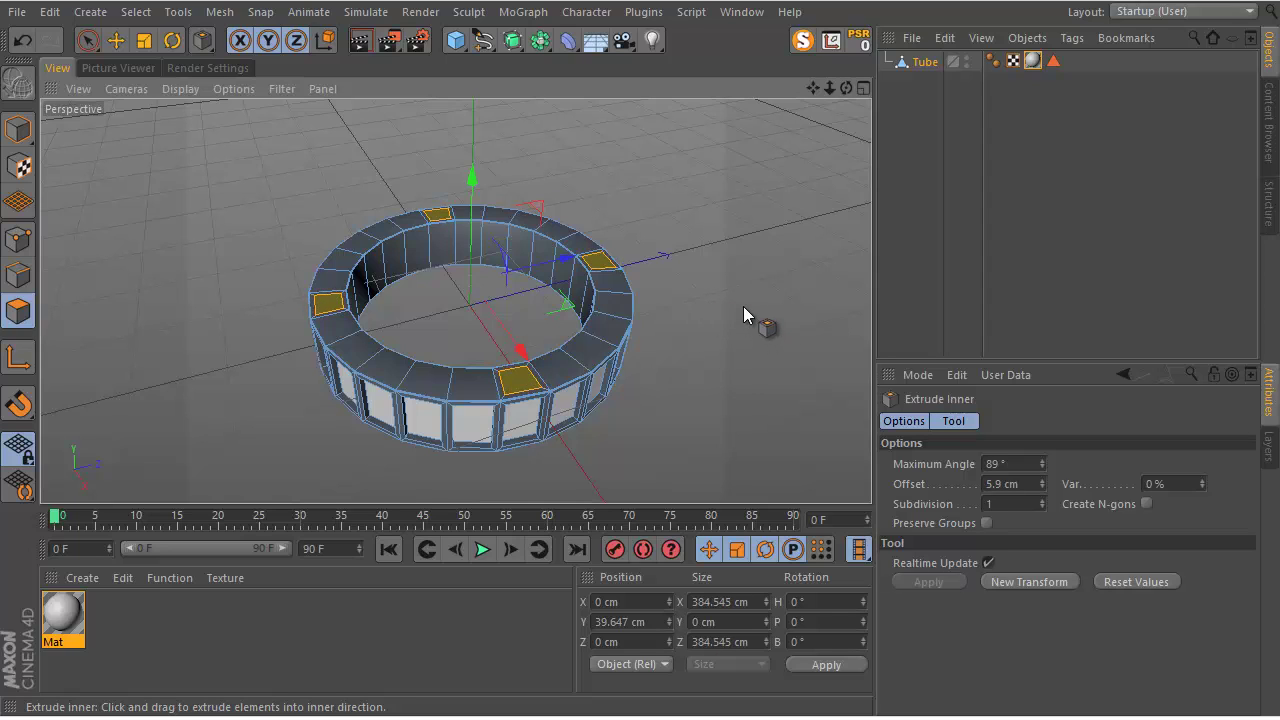
# Extrude the four inset polygons upward into legs with Subdivision 5, ending at about Y 195 cm.
pyautogui.rightClick(557, 250)
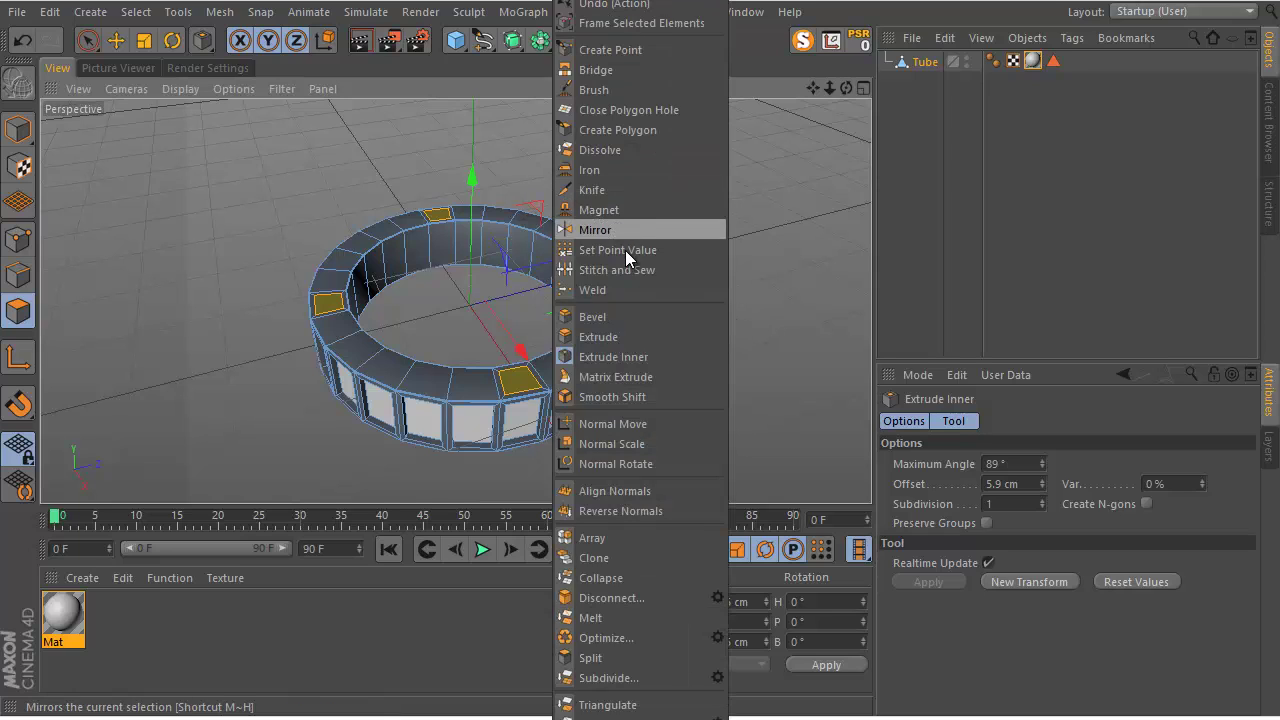
pyautogui.click(598, 337)
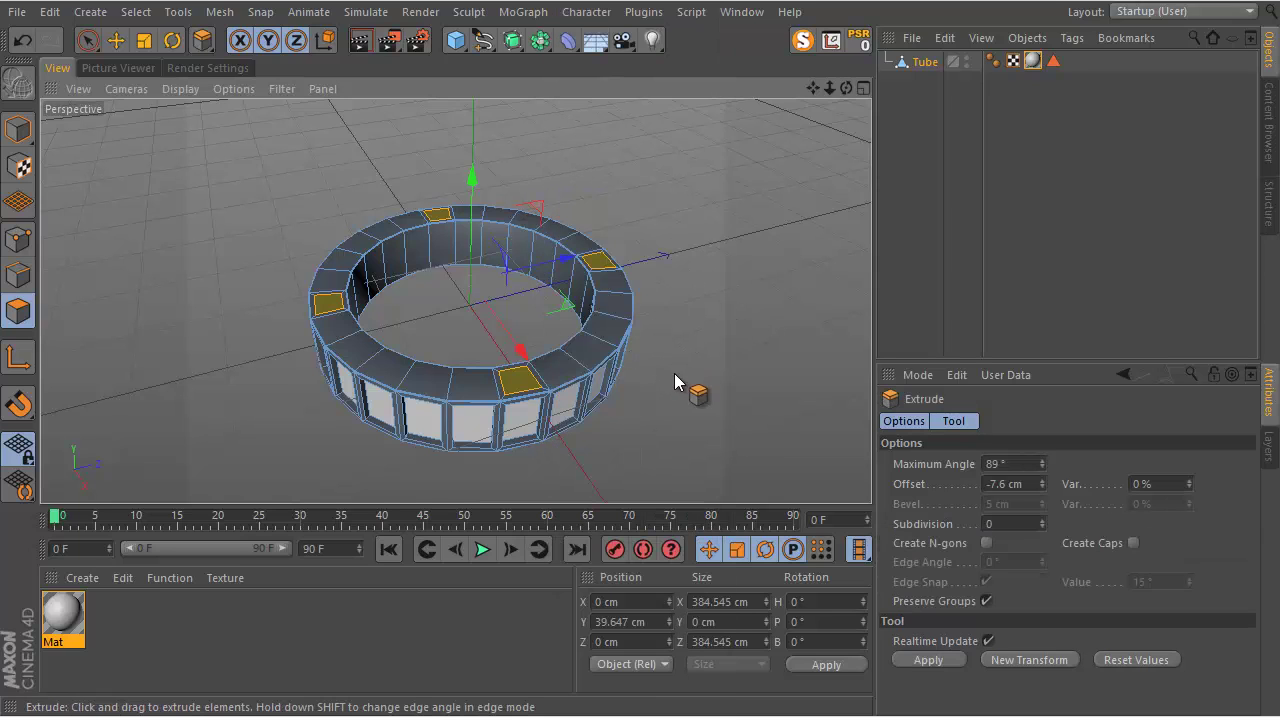
pyautogui.moveTo(641, 351); pyautogui.dragTo(669, 377)
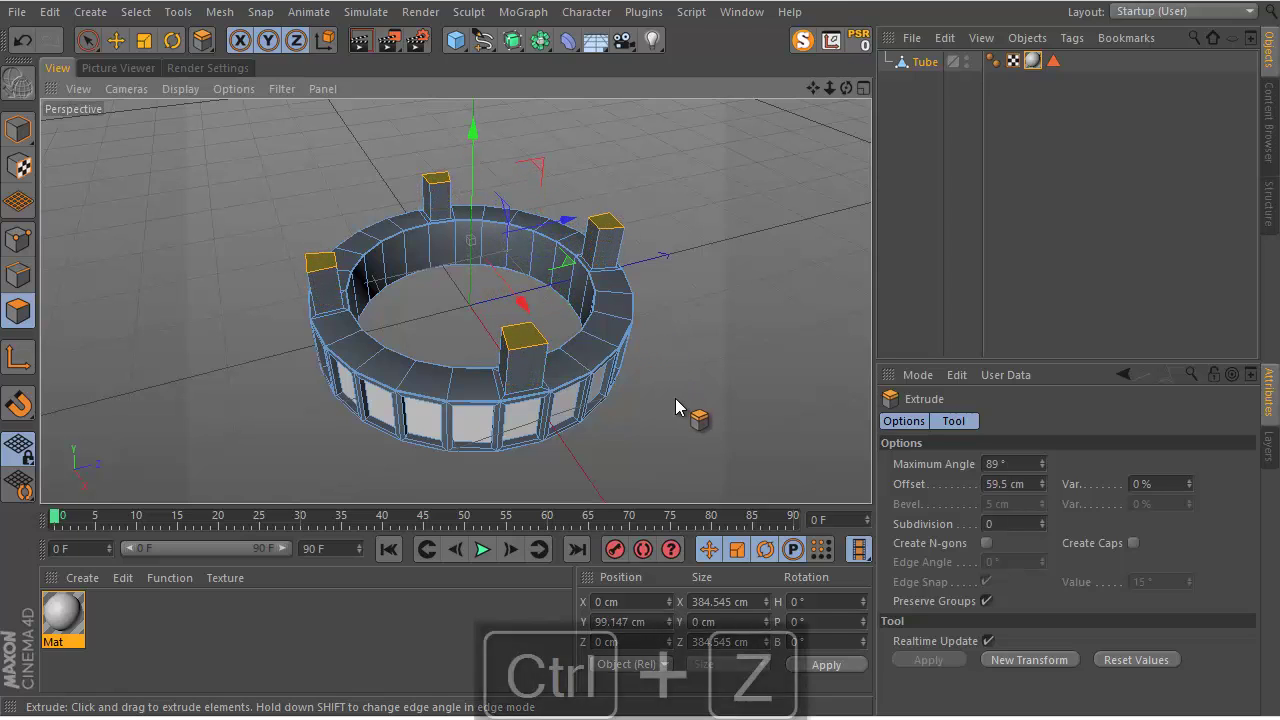
pyautogui.hotkey('ctrl', 'z')
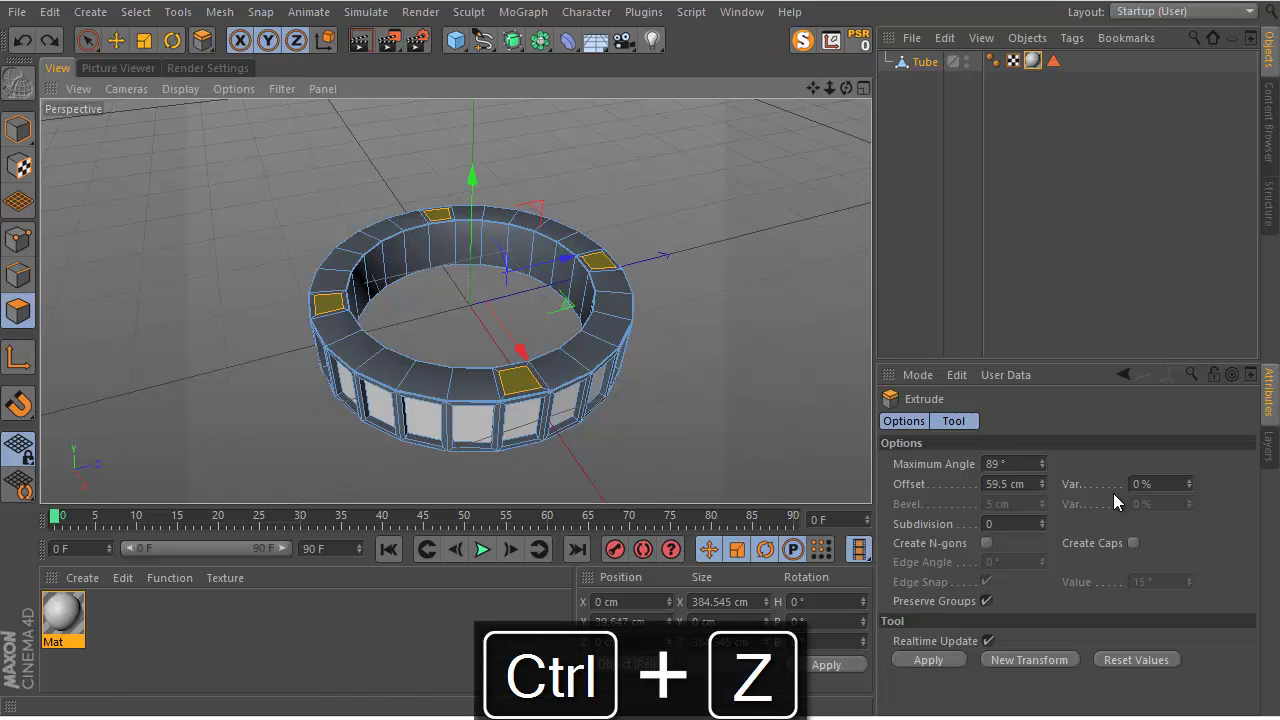
pyautogui.doubleClick(1037, 521)
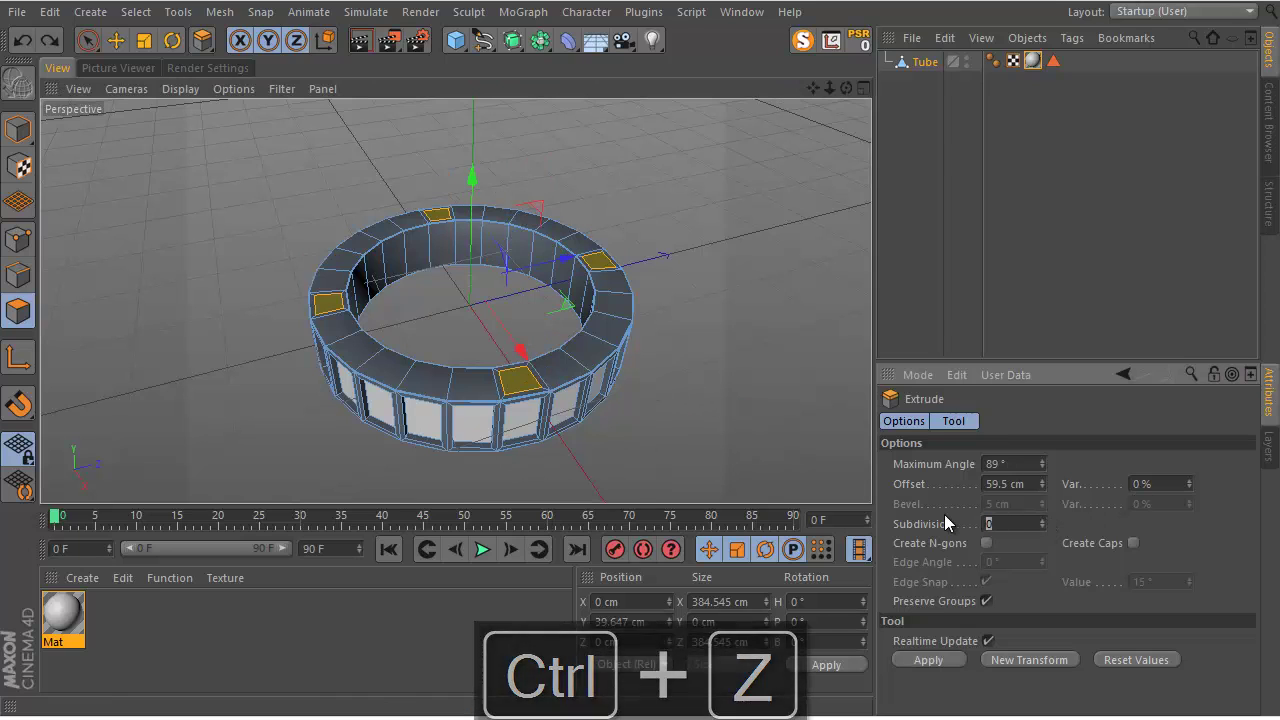
pyautogui.write('5')
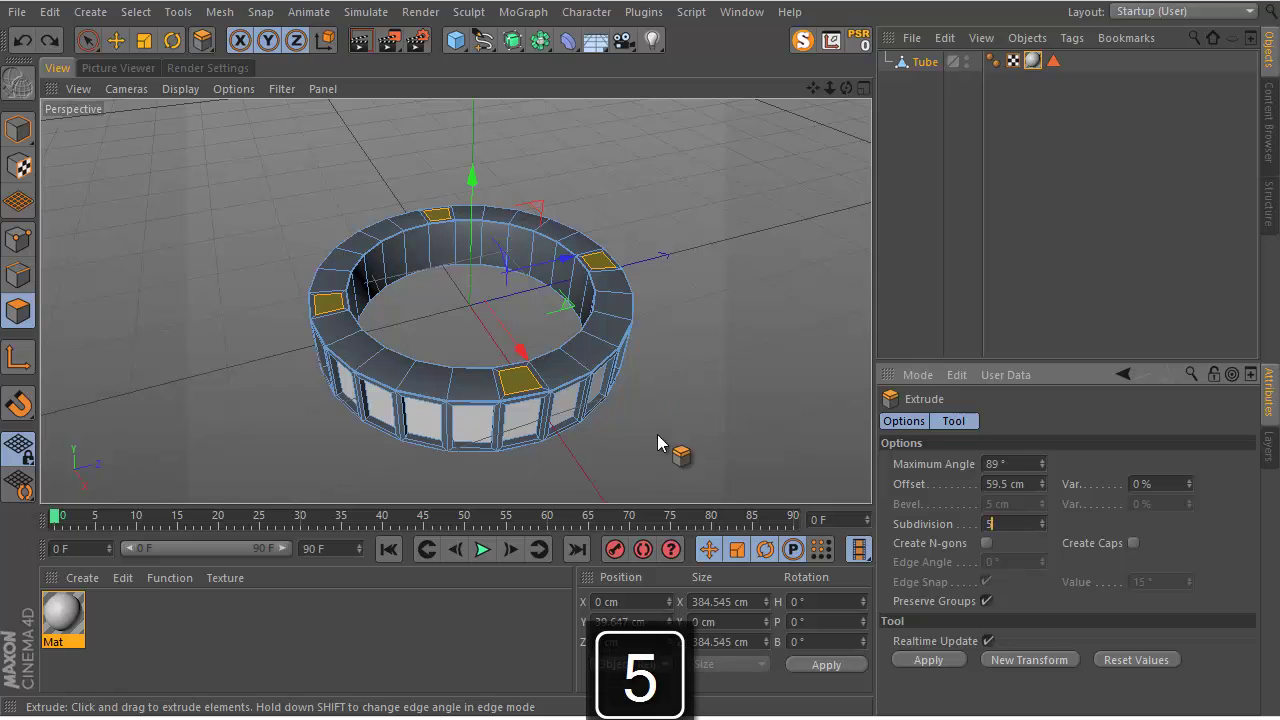
pyautogui.moveTo(642, 351)
pyautogui.mouseDown()
pyautogui.moveTo(679, 332)
pyautogui.moveTo(651, 328)
pyautogui.moveTo(641, 353)
pyautogui.mouseUp()
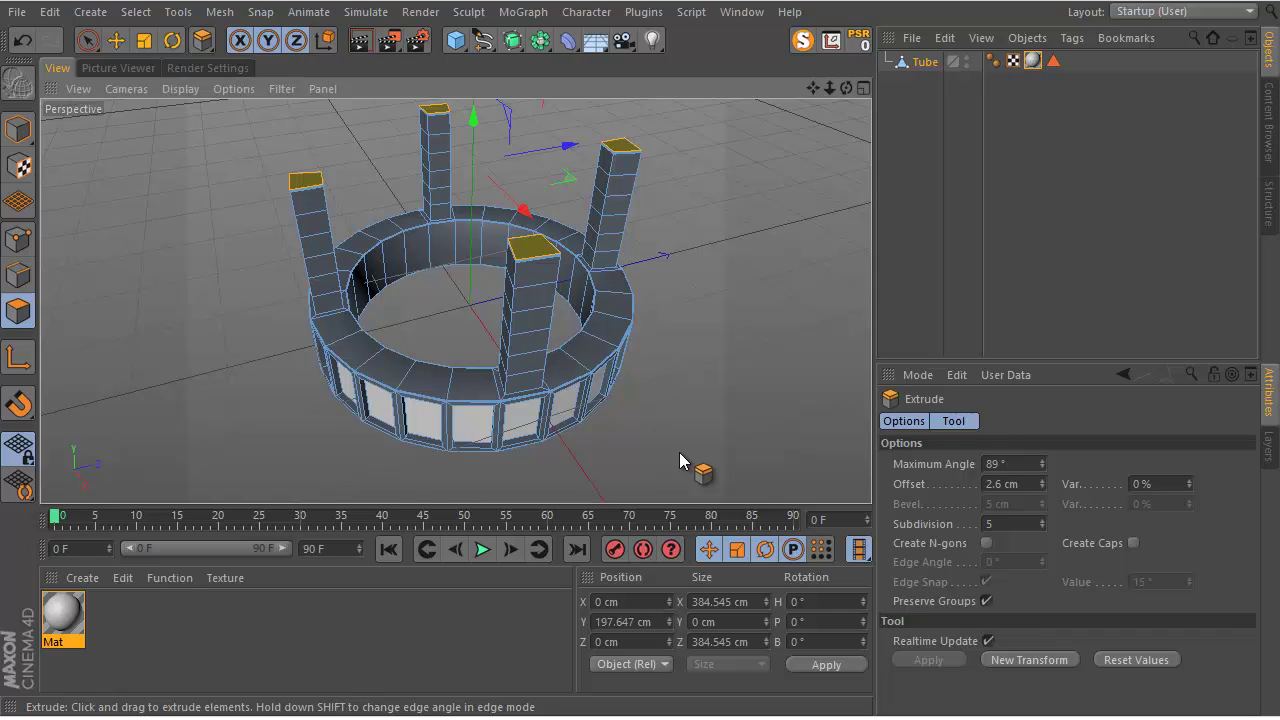
# Undo the extra 2.6 cm extrusion and delete the end polygons of the four legs.
pyautogui.press('Delete')
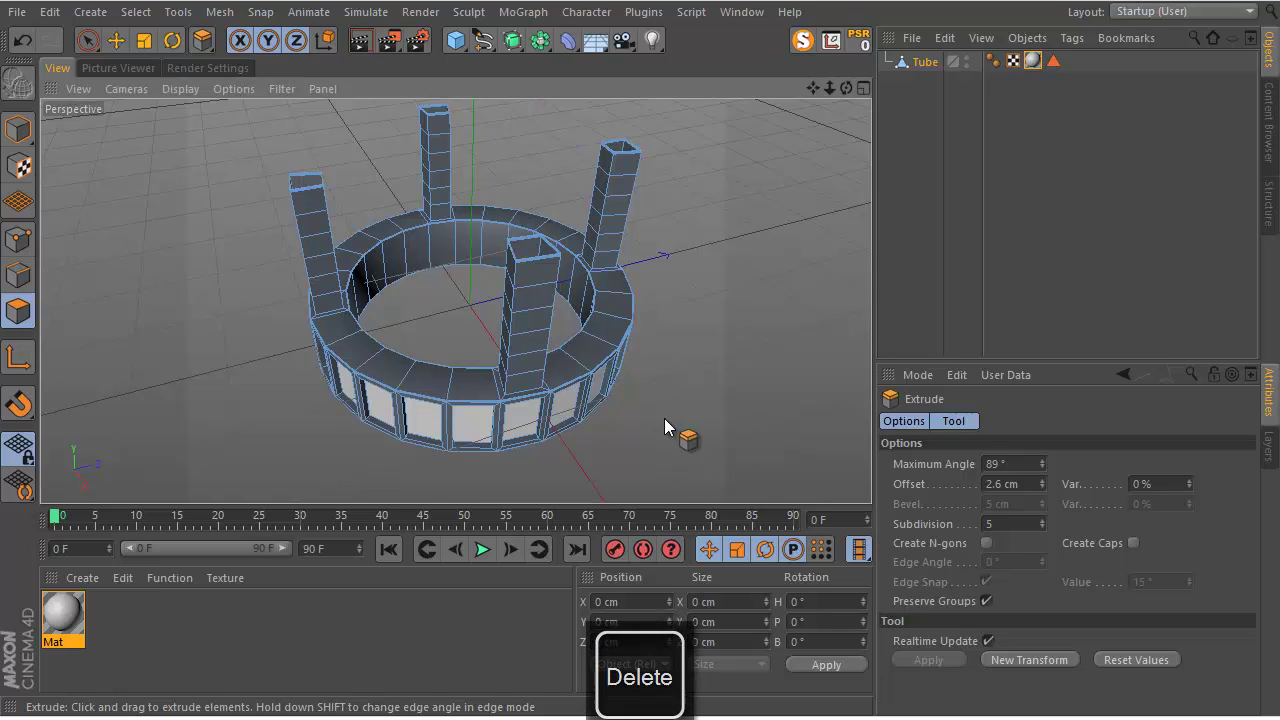
pyautogui.hotkey('ctrl', 'z')
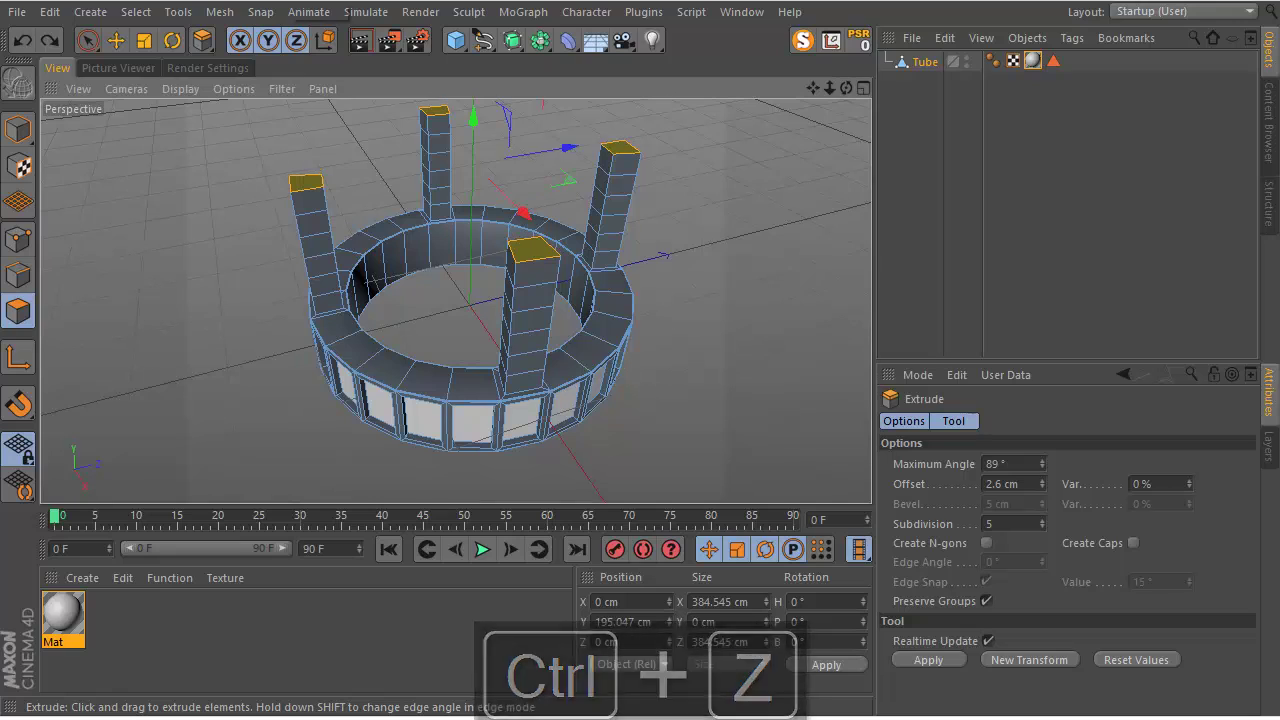
pyautogui.press('Delete')
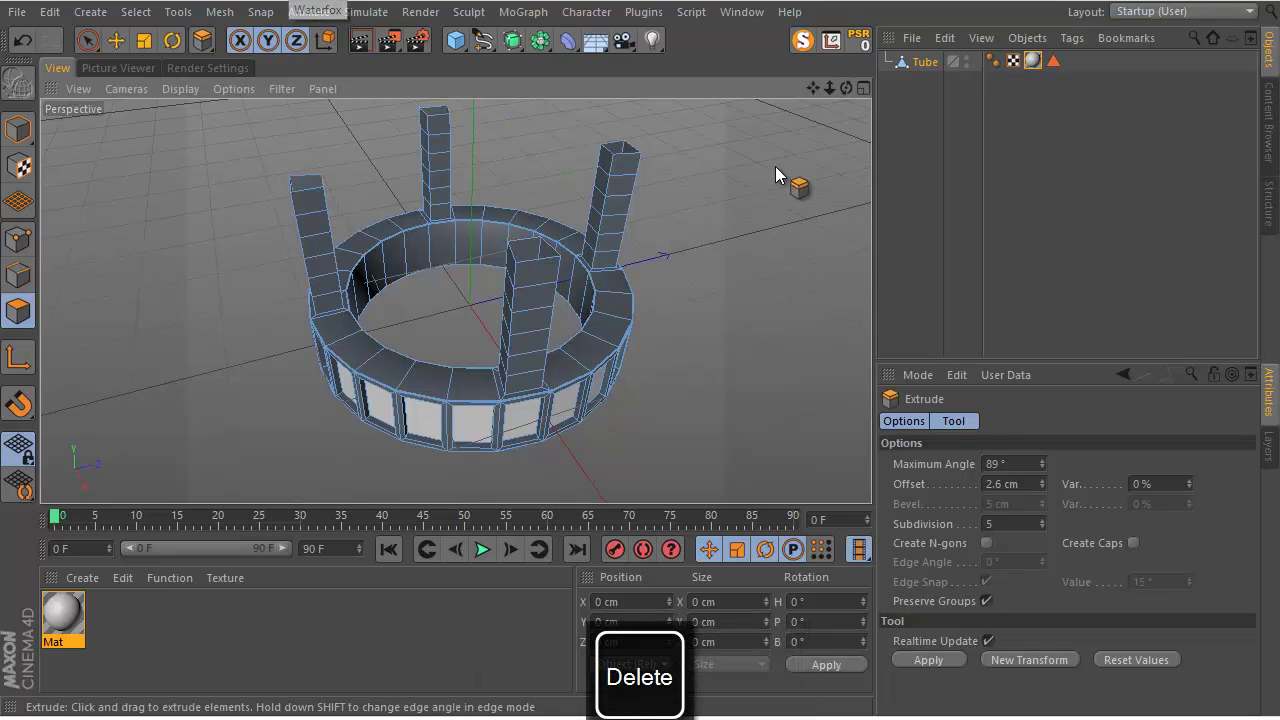
# In Model mode, rotate the whole tube to a pitch of -180° so its legs point down.
pyautogui.moveTo(843, 91); pyautogui.dragTo(641, 352)
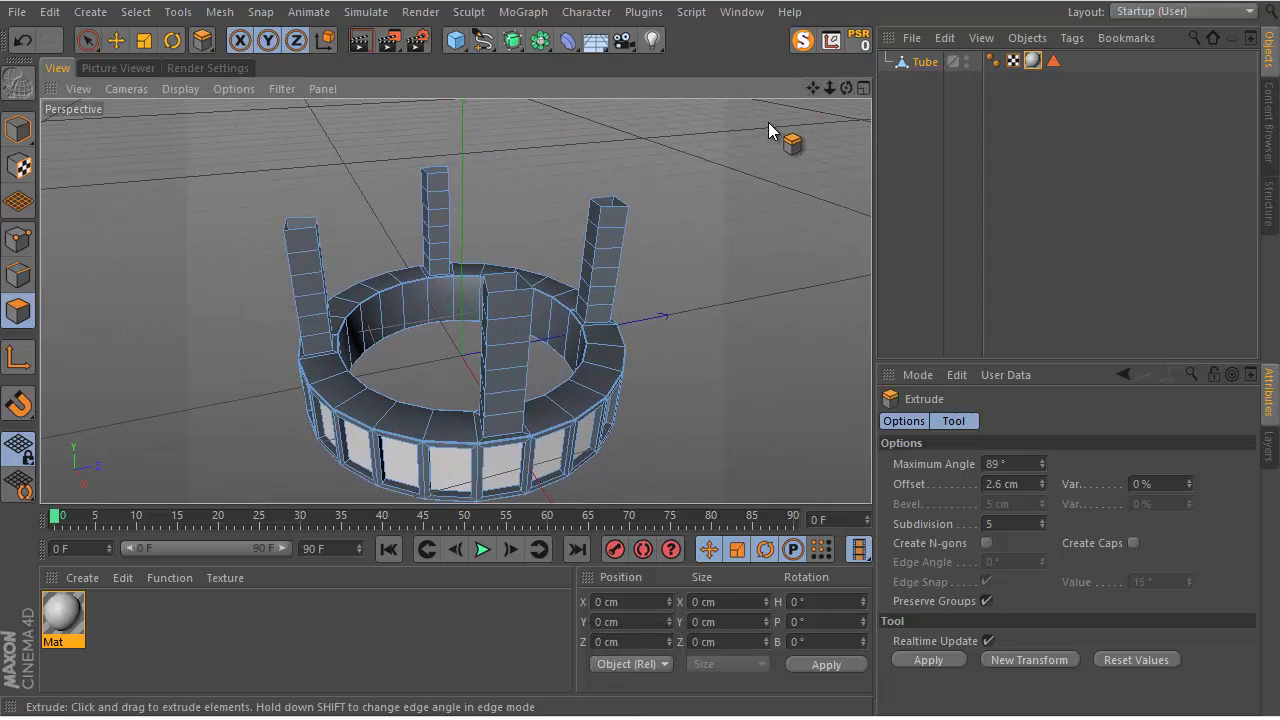
pyautogui.click(16, 132)
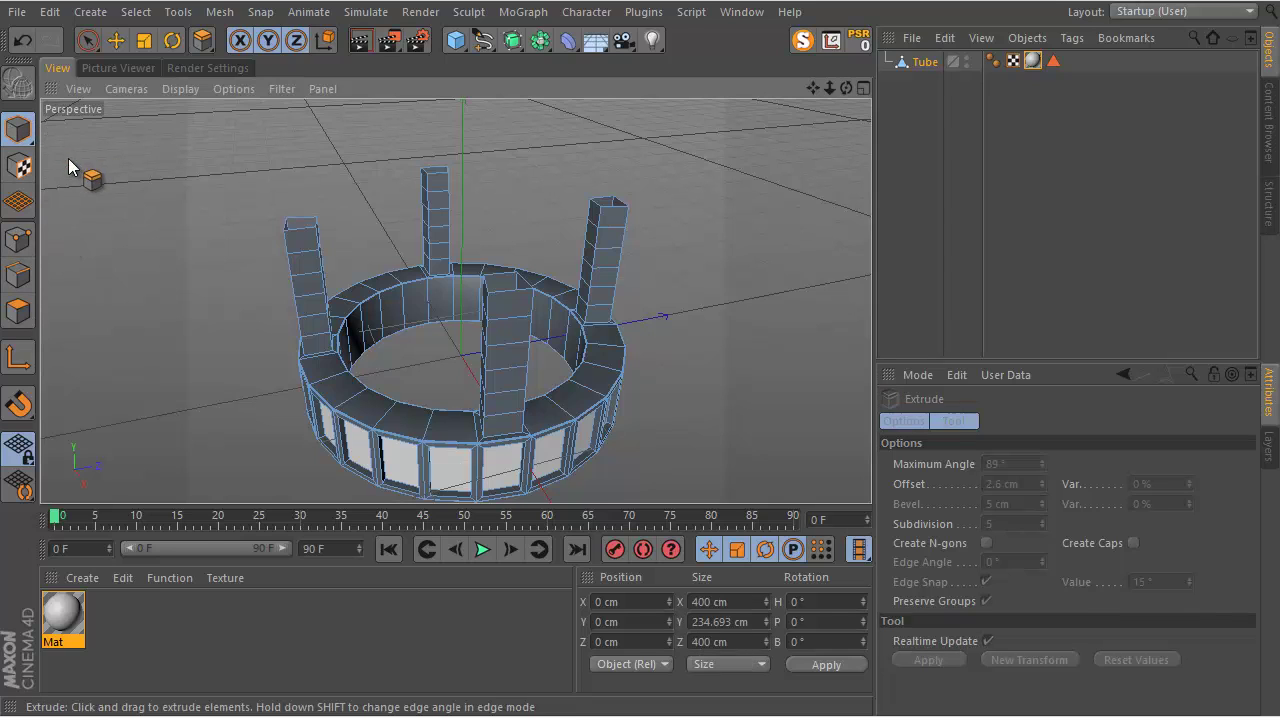
pyautogui.click(172, 40)
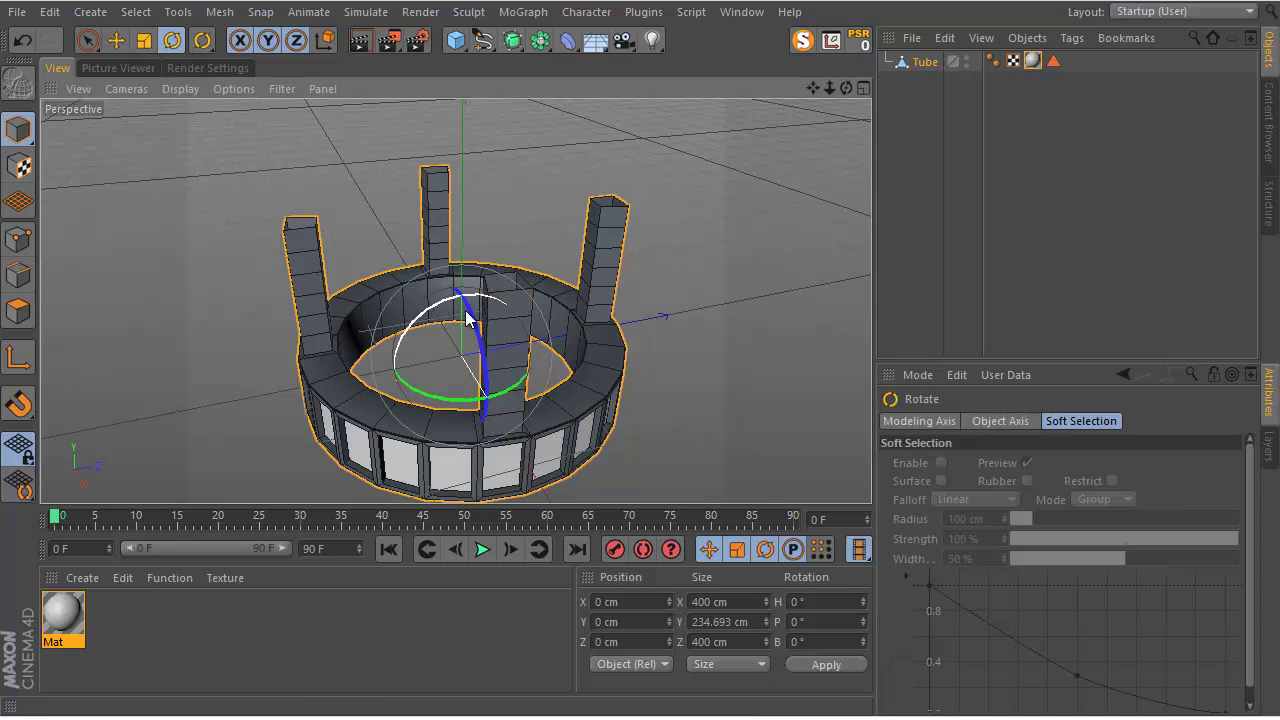
pyautogui.moveTo(614, 331); pyautogui.dragTo(518, 448)
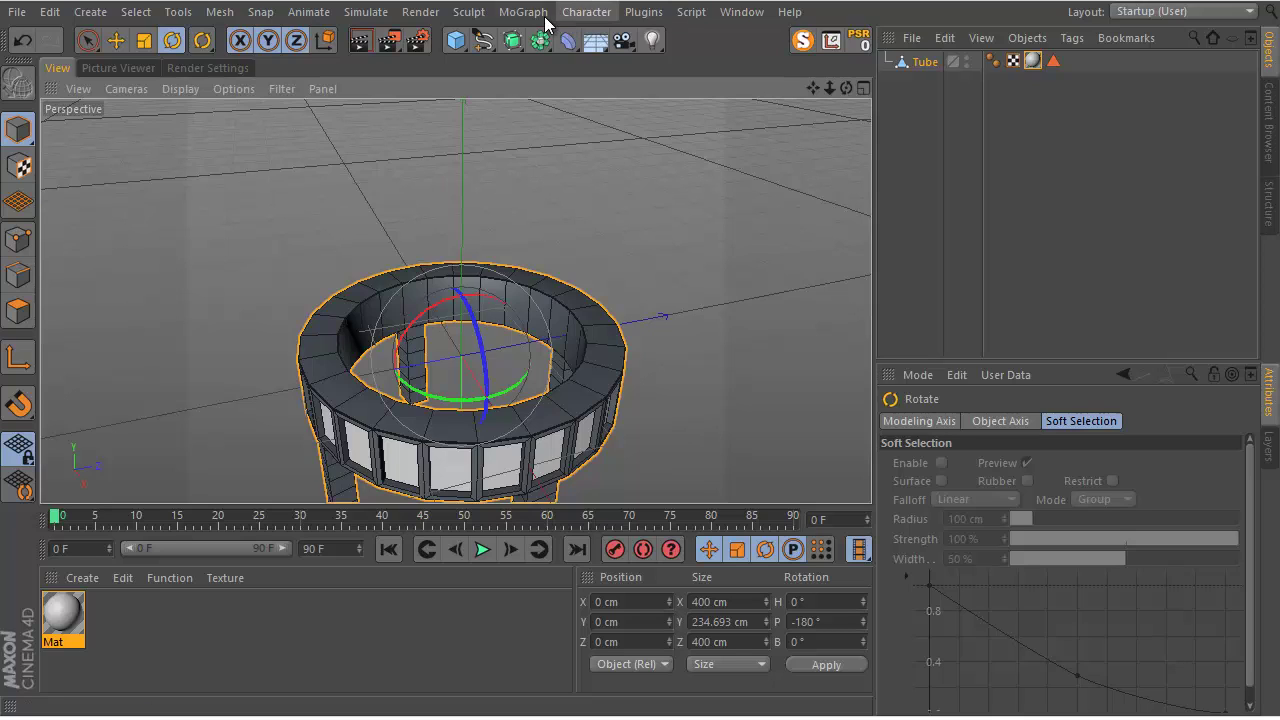
# Try placing the tube on the ground with the Drop To Floor plugin, inspect the legs and undo the placement.
pyautogui.click(643, 12)
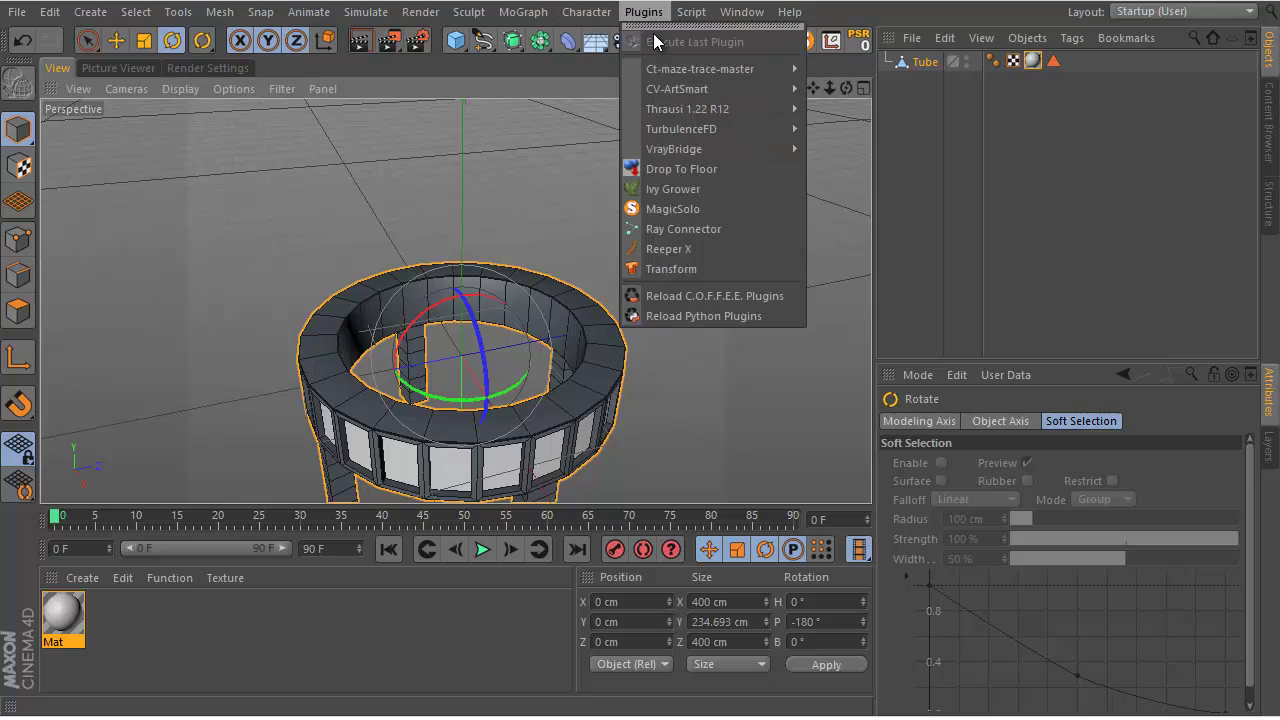
pyautogui.click(691, 168)
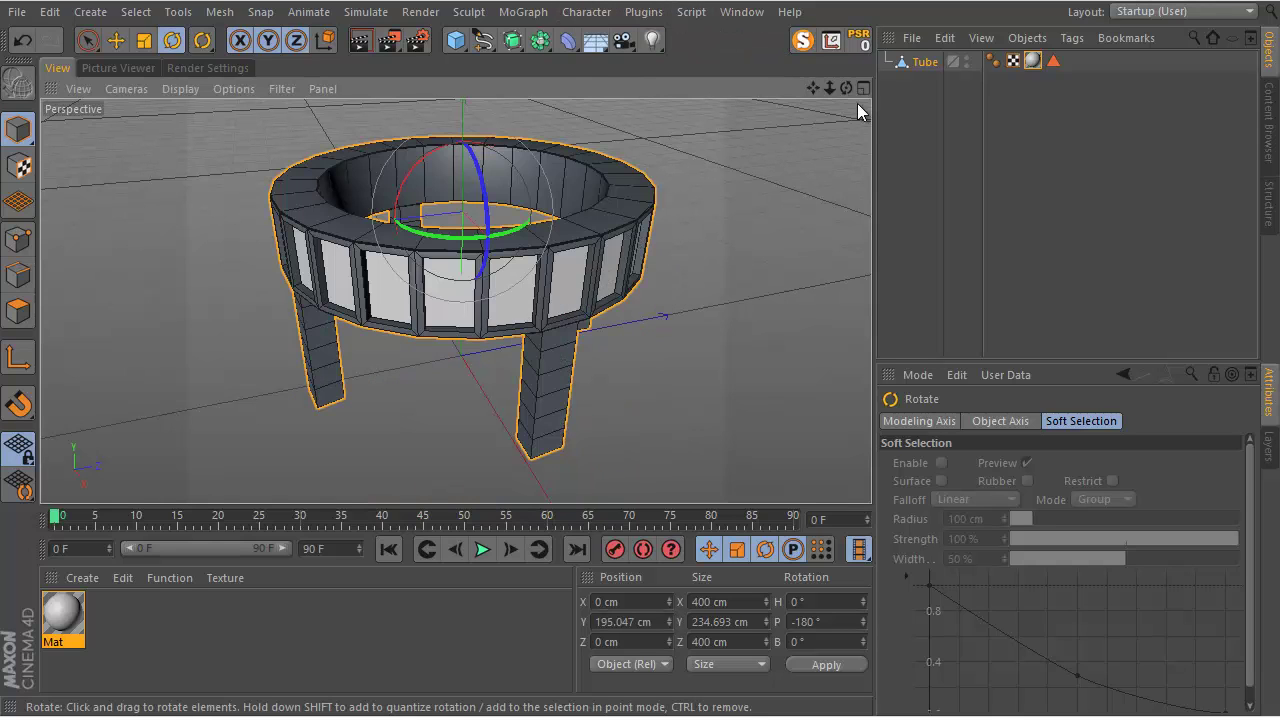
pyautogui.moveTo(846, 88); pyautogui.dragTo(641, 350)
pyautogui.moveTo(812, 90); pyautogui.dragTo(641, 356)
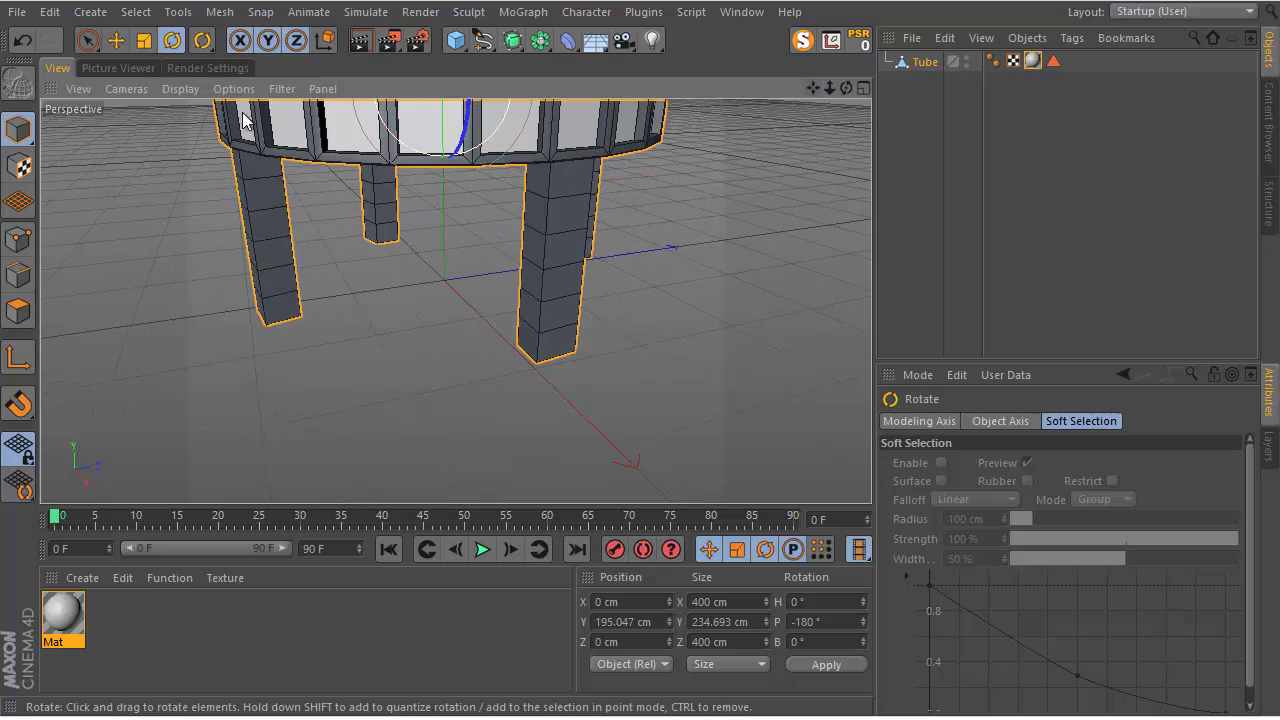
pyautogui.click(22, 40)
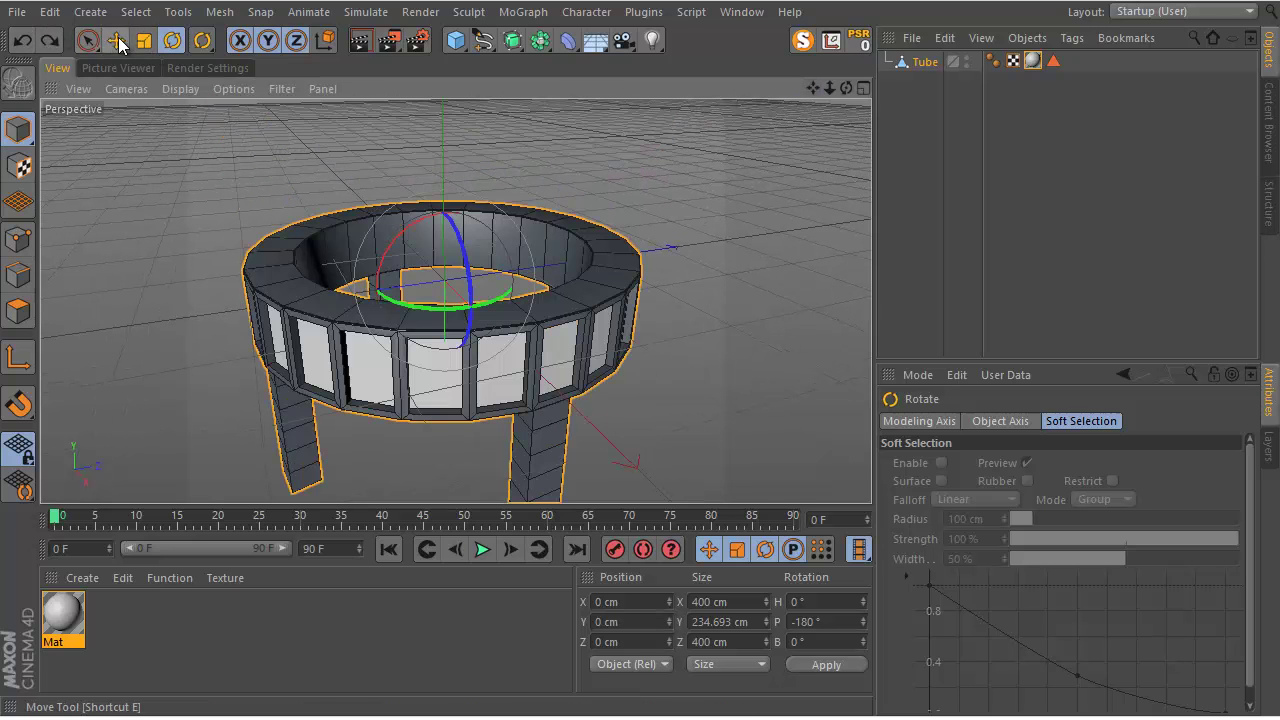
# Raise the tube above the ground along its vertical axis and rest its legs on the ground with Drop To Floor.
pyautogui.click(118, 40)
pyautogui.moveTo(449, 366); pyautogui.dragTo(454, 204)
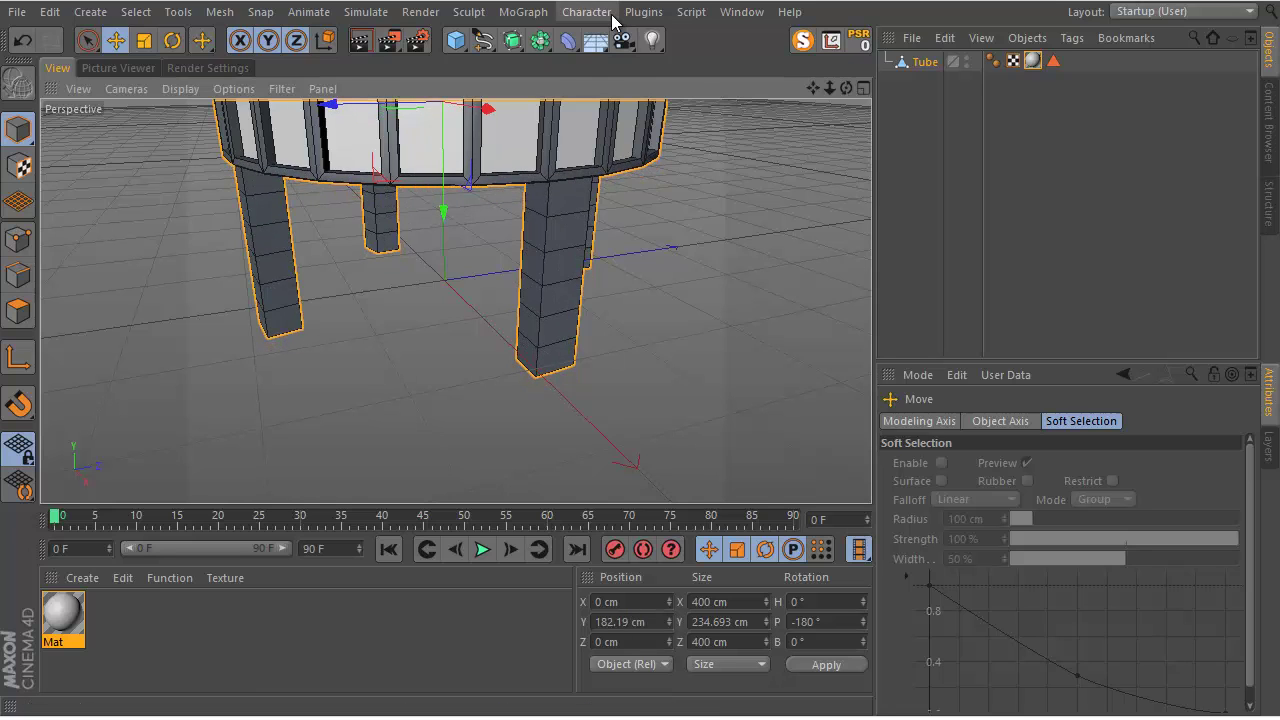
pyautogui.click(605, 14)
pyautogui.moveTo(531, 15)
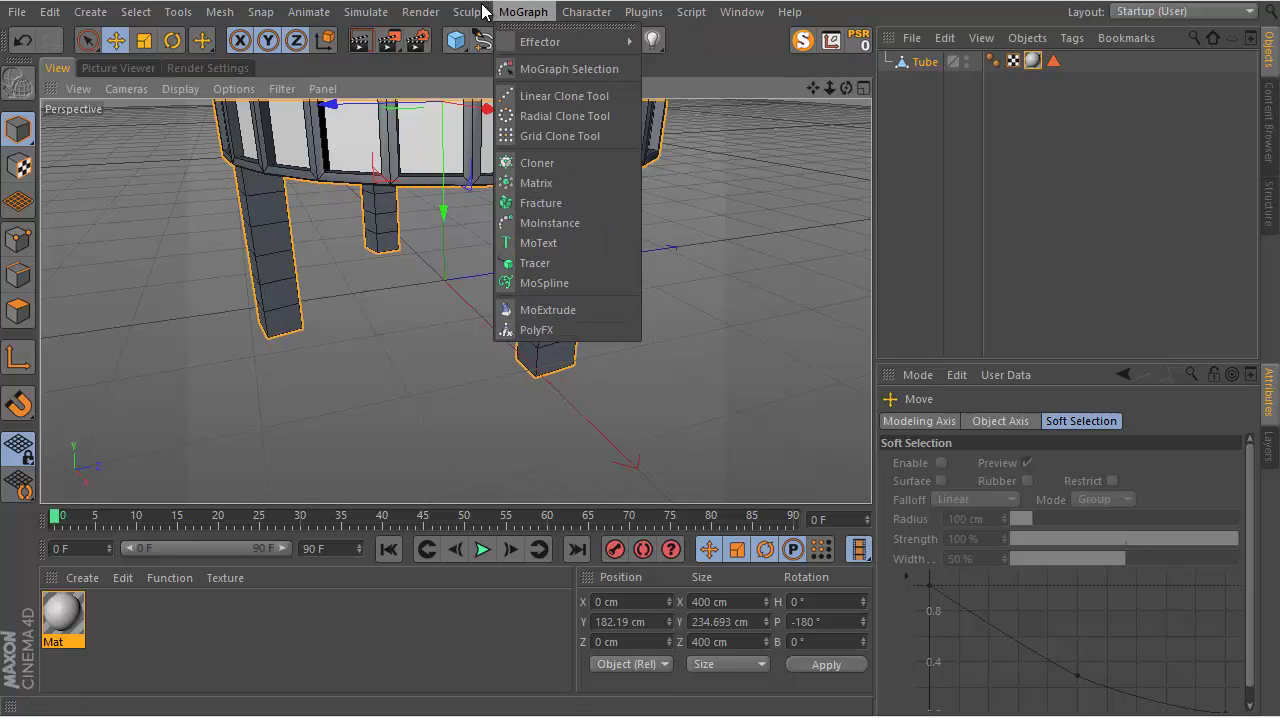
pyautogui.moveTo(643, 12)
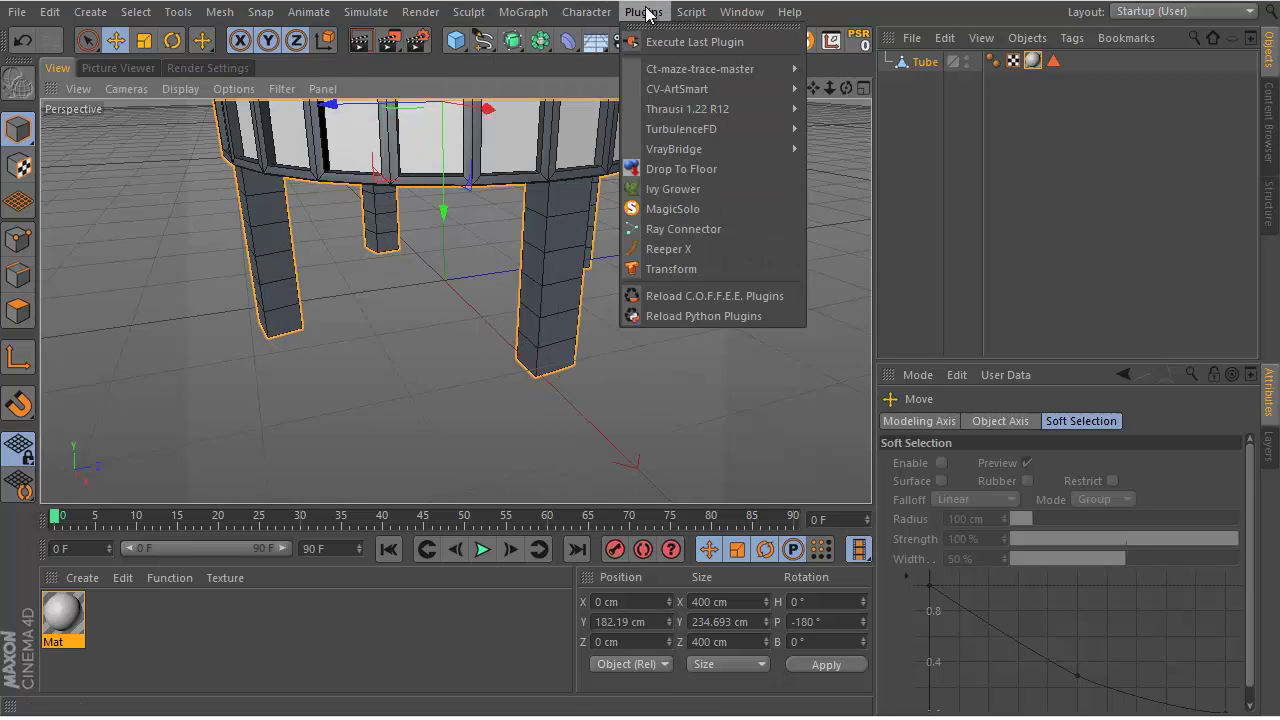
pyautogui.click(710, 169)
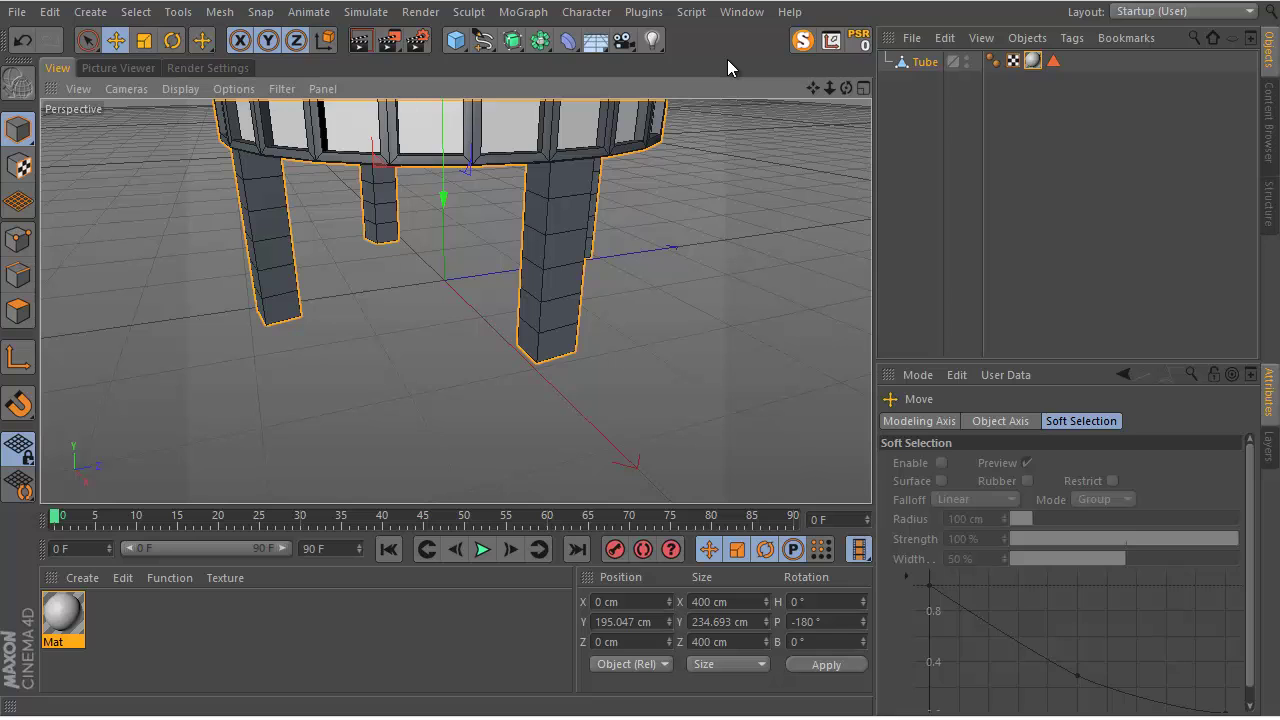
# Move the tube's axis to the foot of the legs using Axis Center with Y set to 100%.
pyautogui.hotkey('shift', 'c')
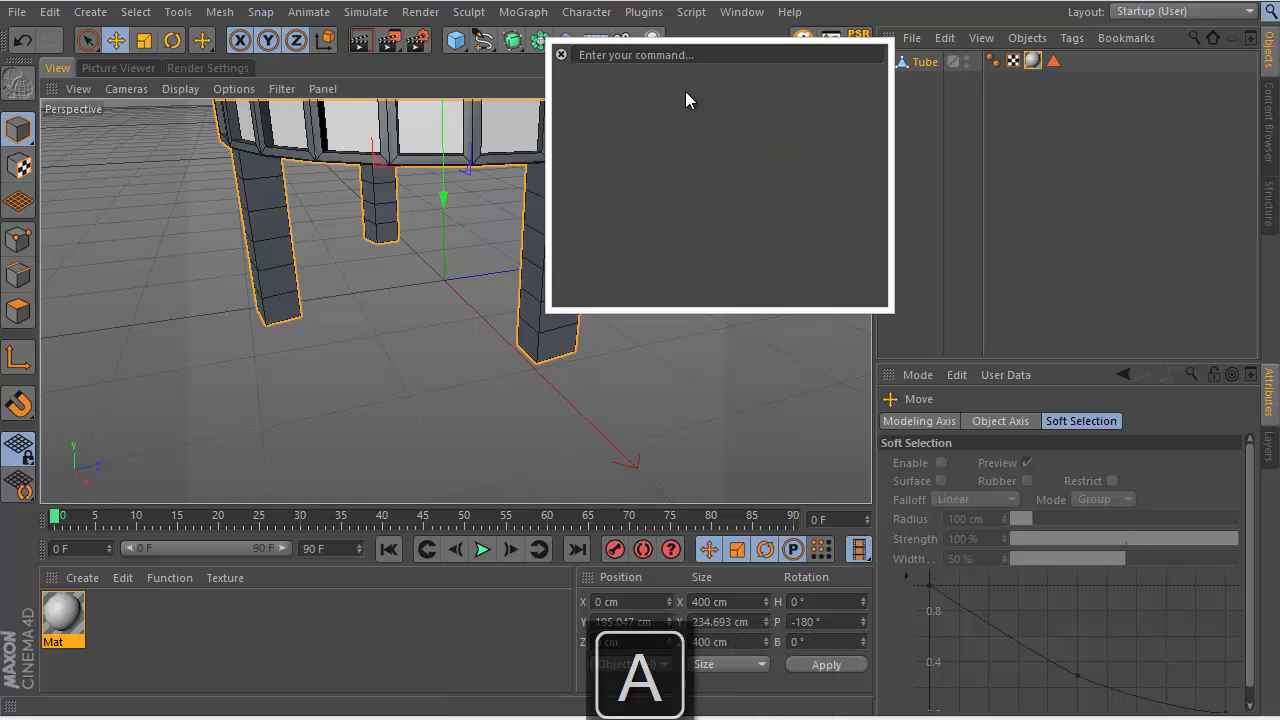
pyautogui.write('au')
pyautogui.press('BackSpace')
pyautogui.write('xis')
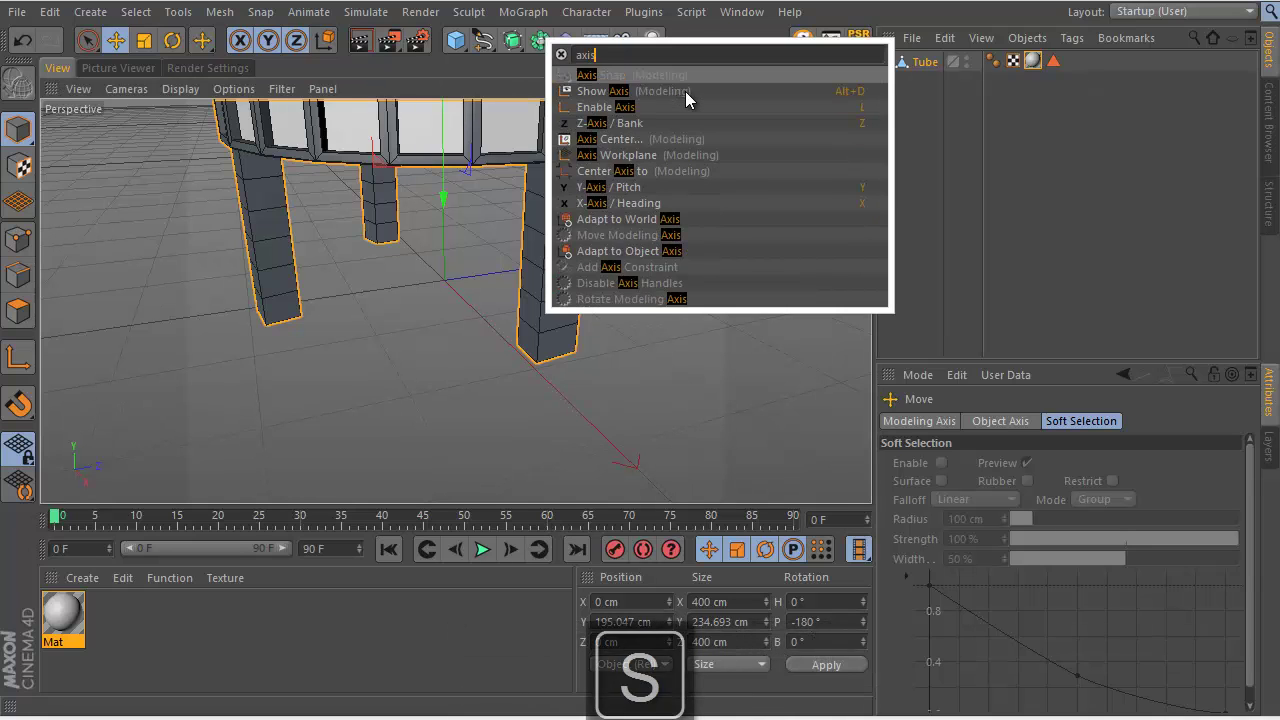
pyautogui.write(' cen')
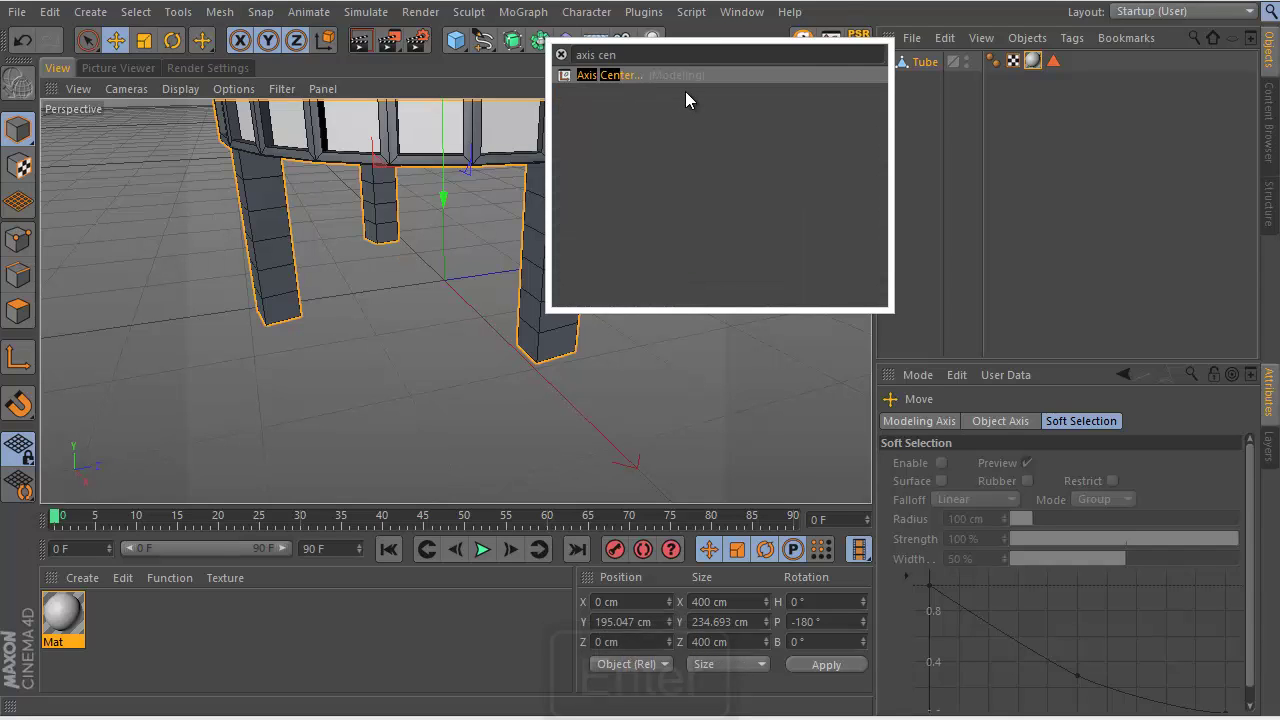
pyautogui.press('Return')
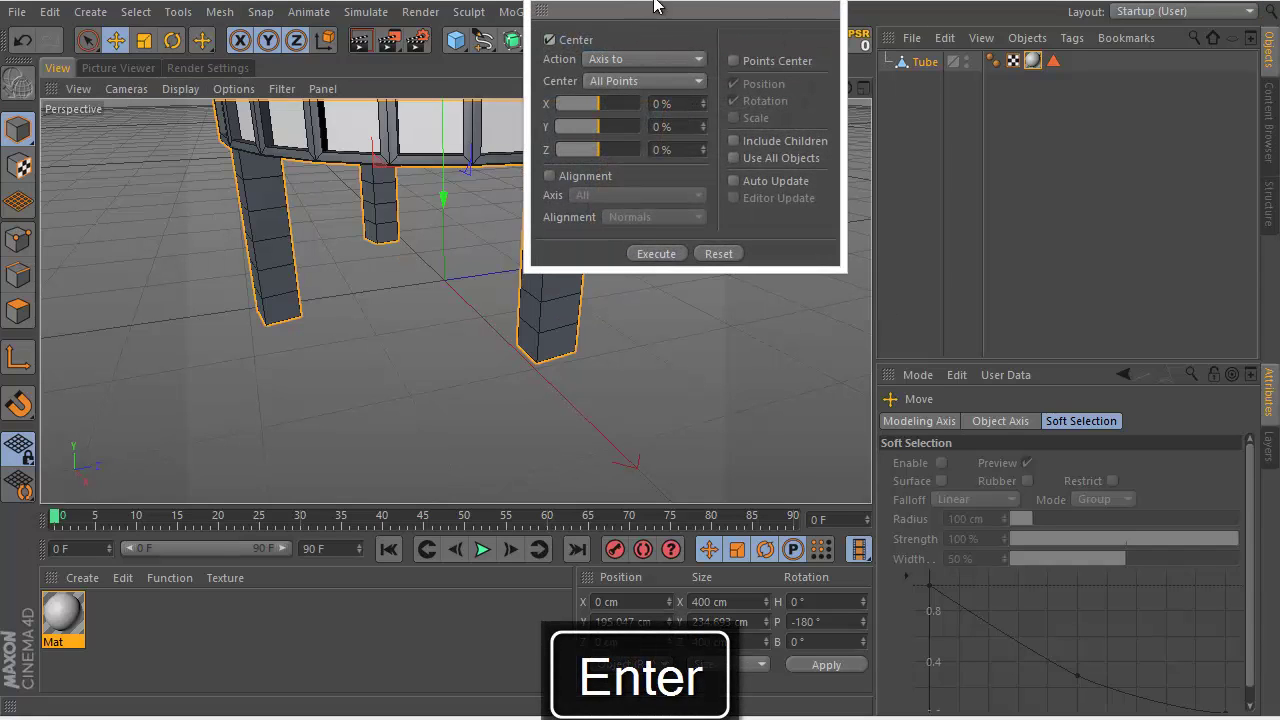
pyautogui.moveTo(655, 5); pyautogui.dragTo(747, 58)
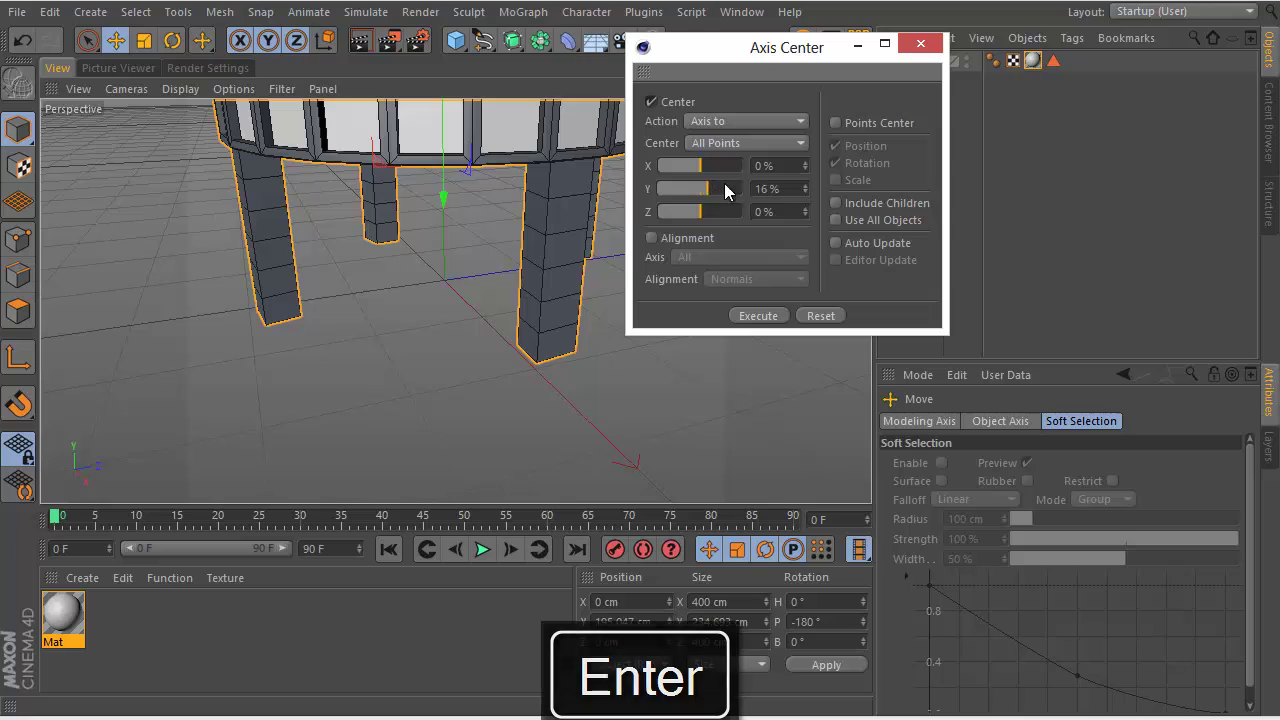
pyautogui.moveTo(712, 188); pyautogui.dragTo(745, 188)
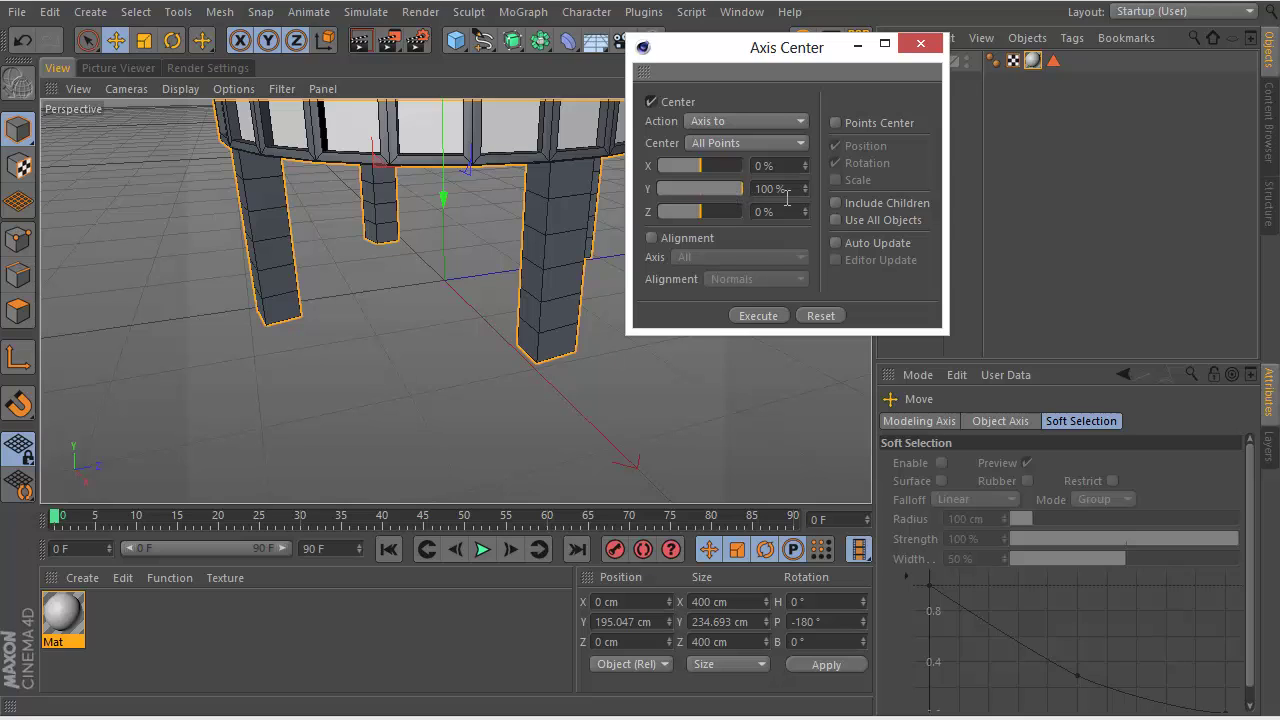
pyautogui.click(755, 313)
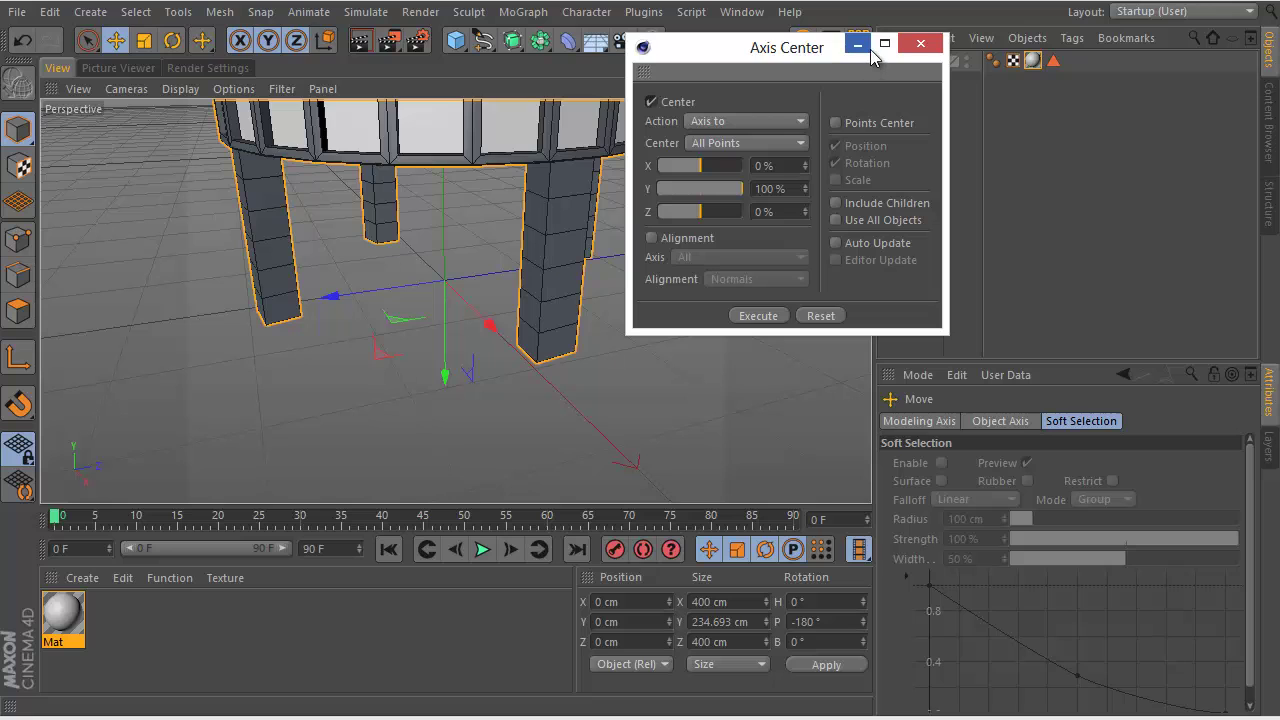
pyautogui.click(920, 44)
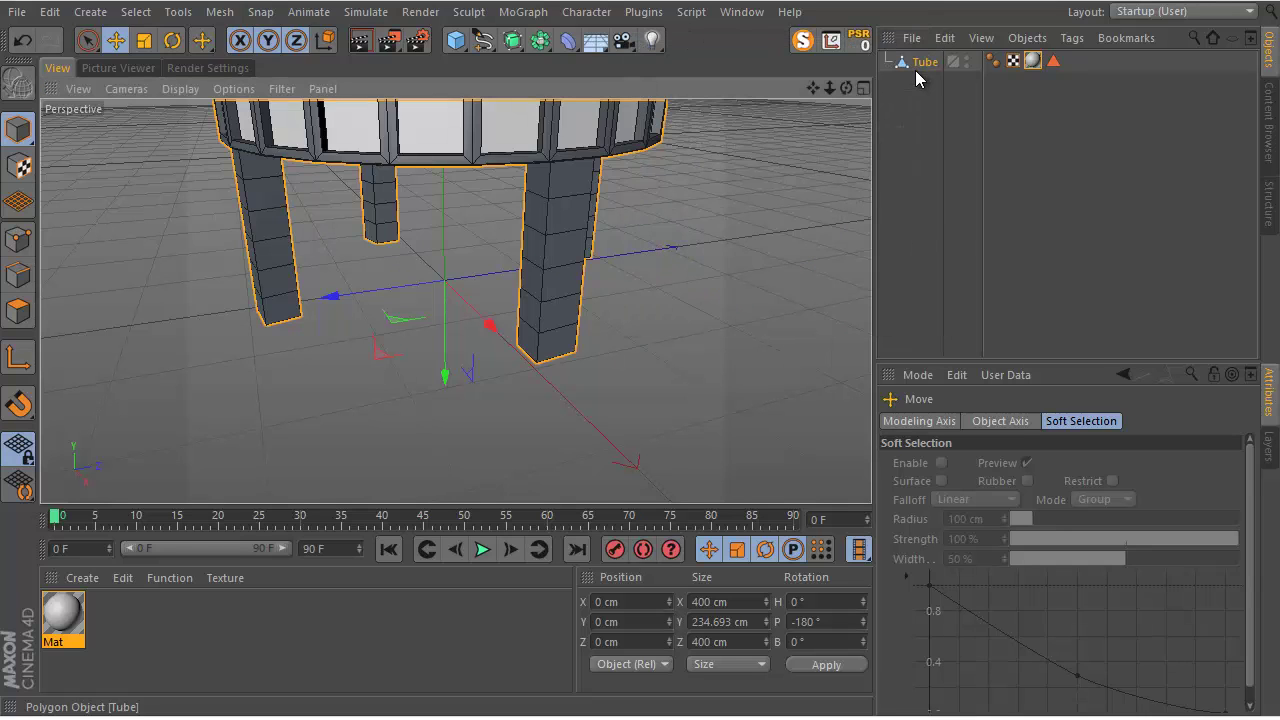
# Copy the tube, add a Symmetry object and nest the tube under it as a child.
pyautogui.hotkey('ctrl', 'c')
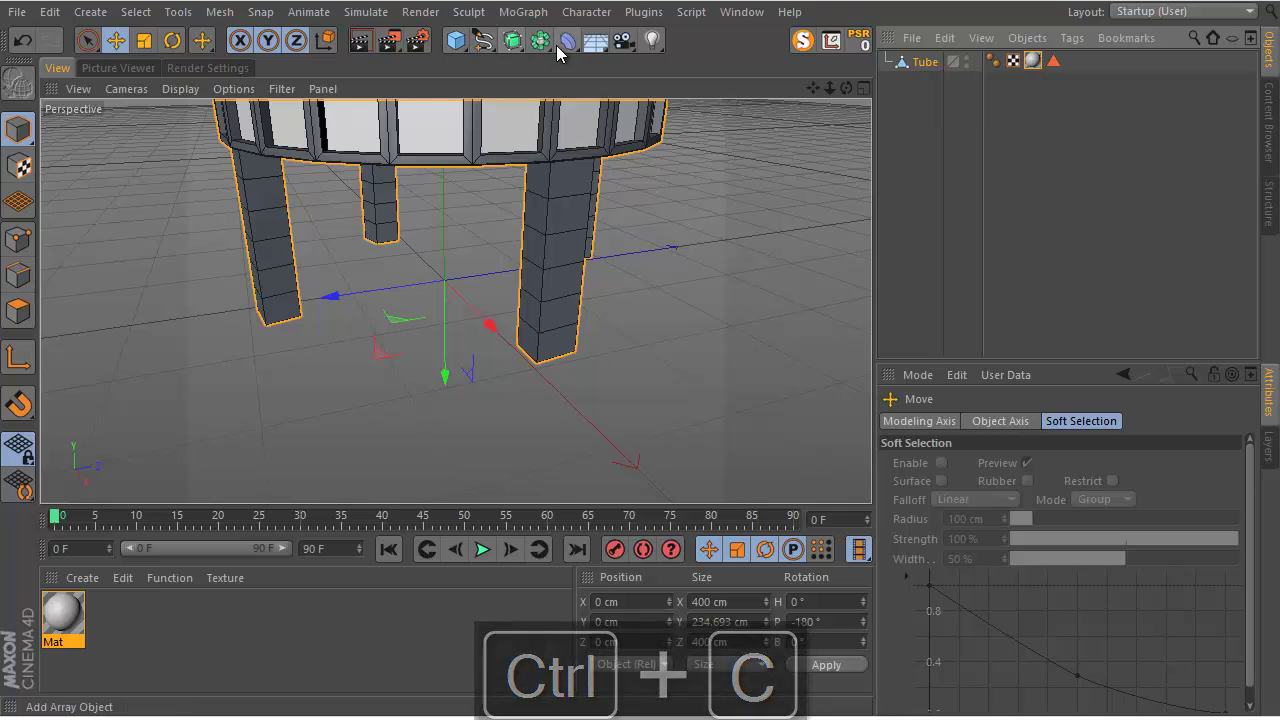
pyautogui.click(512, 41)
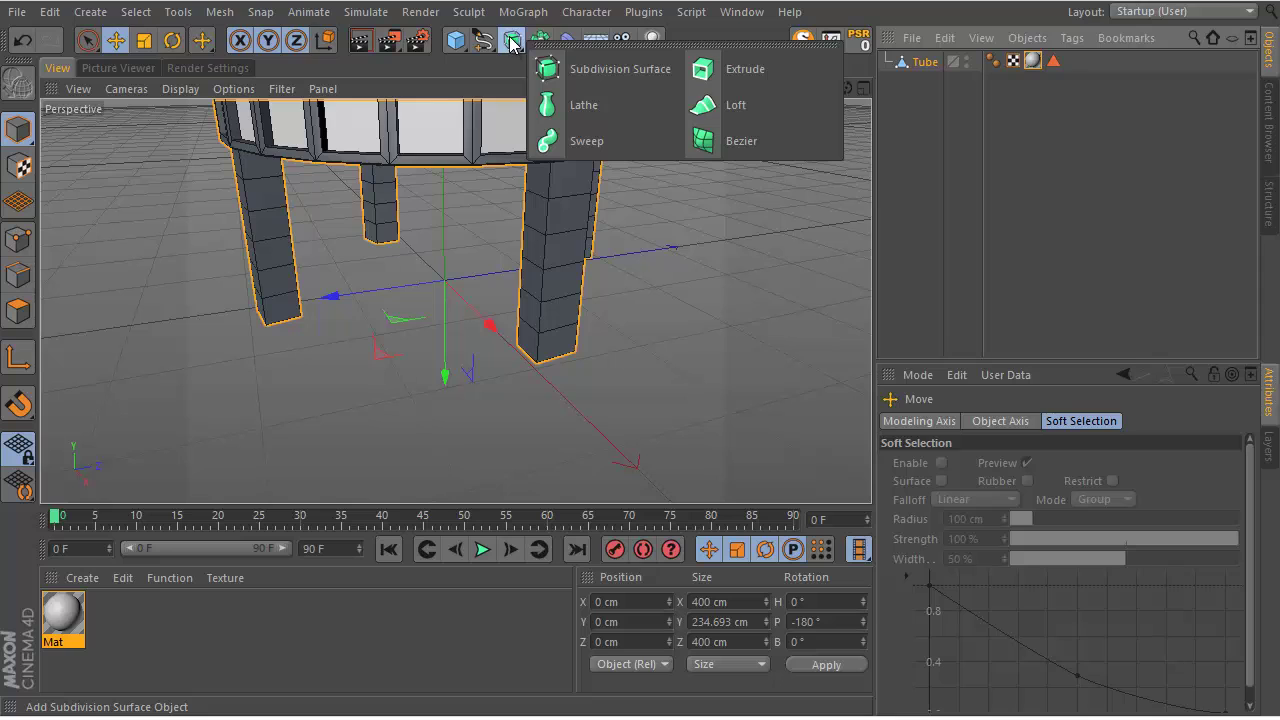
pyautogui.click(540, 40)
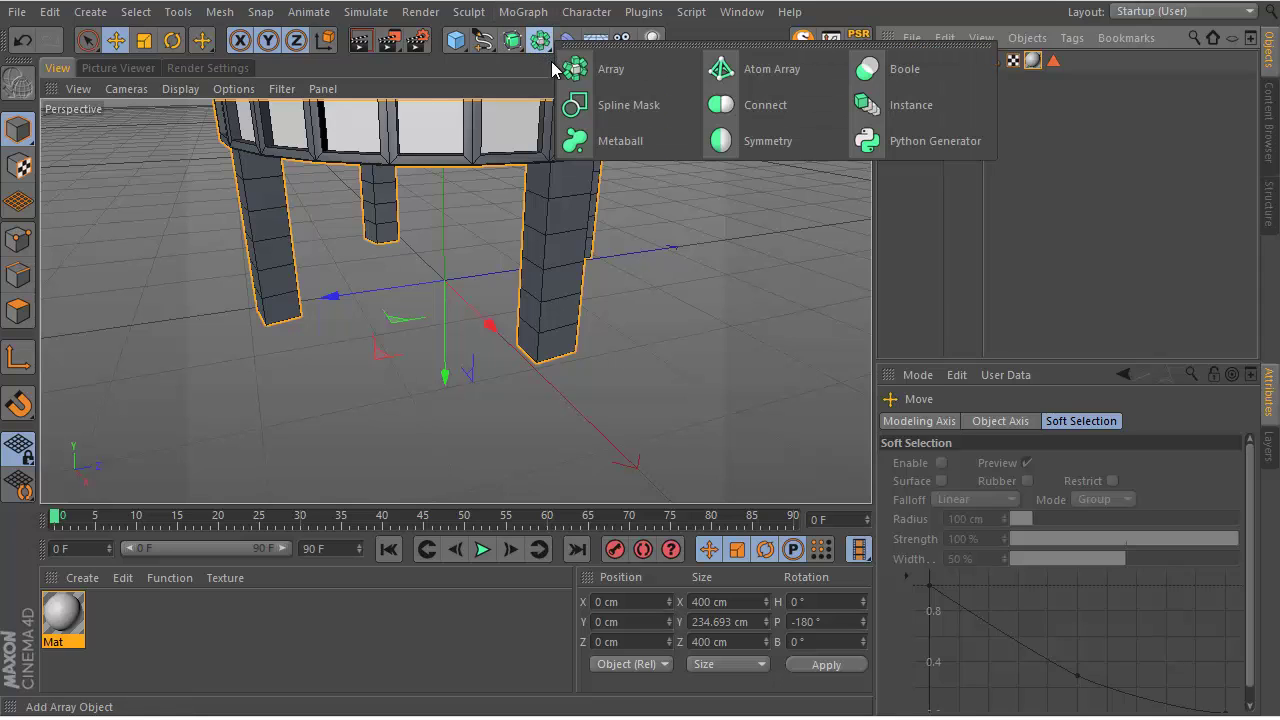
pyautogui.keyDown('alt'); pyautogui.click(770, 140); pyautogui.keyUp('alt')
pyautogui.moveTo(920, 82); pyautogui.dragTo(917, 68)
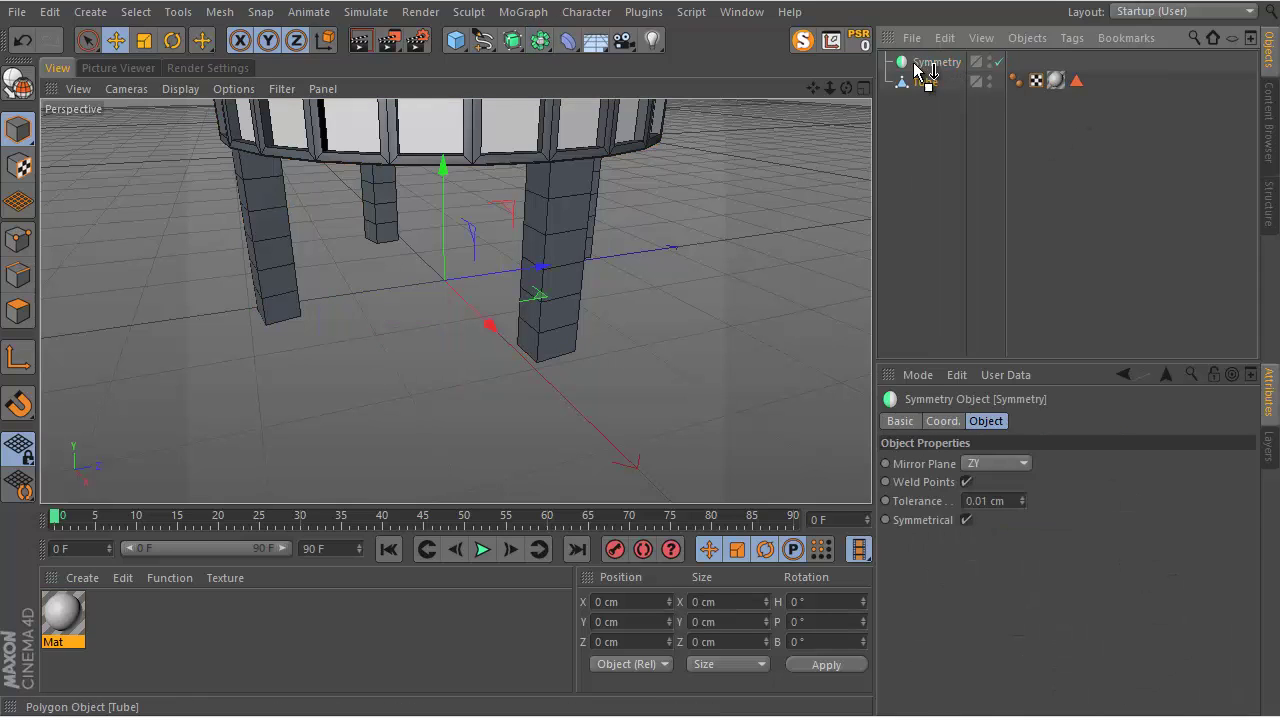
pyautogui.click(921, 83)
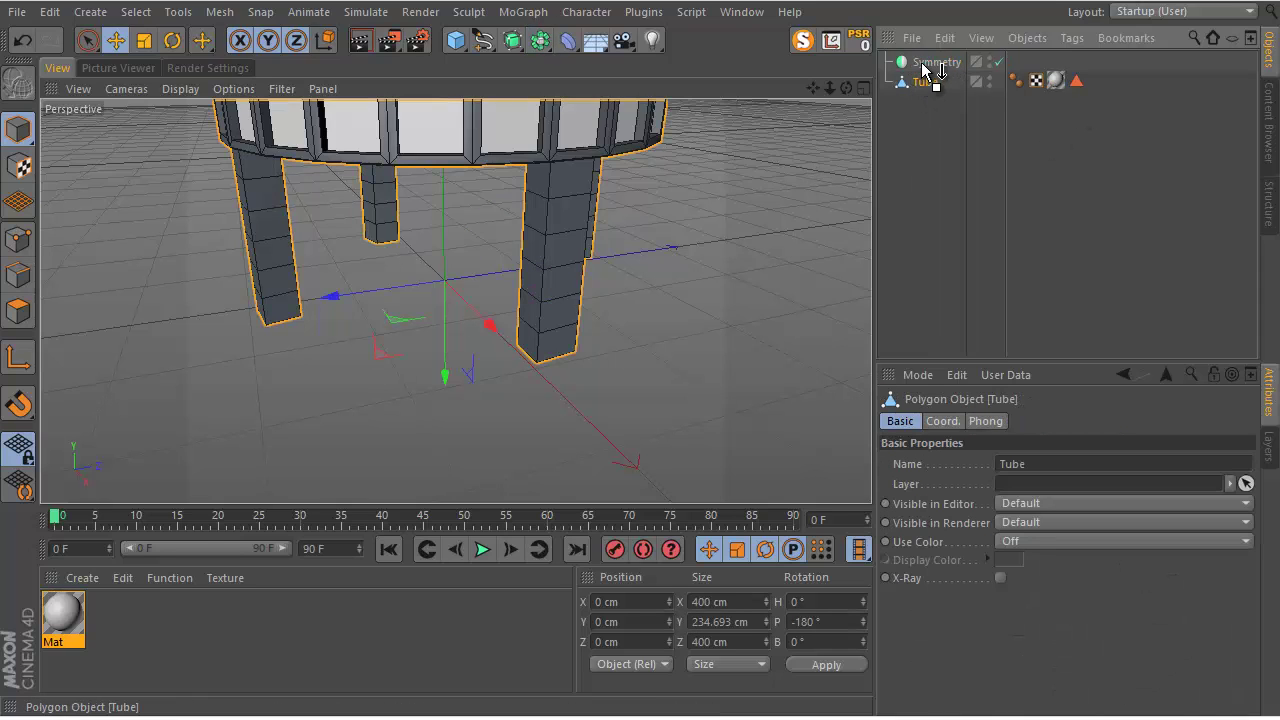
pyautogui.moveTo(922, 70); pyautogui.dragTo(929, 75)
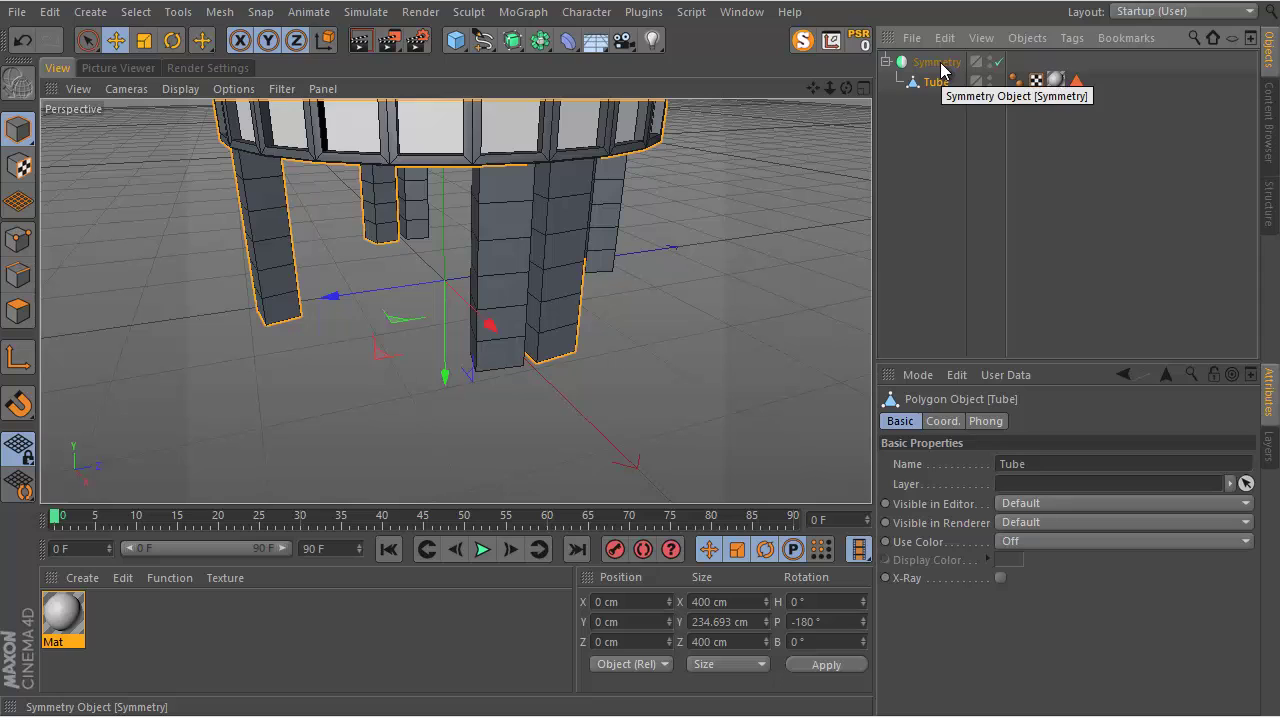
# Set the Symmetry object's mirror plane to XZ so the tube is mirrored vertically at the foot of its legs.
pyautogui.click(938, 64)
pyautogui.click(928, 86)
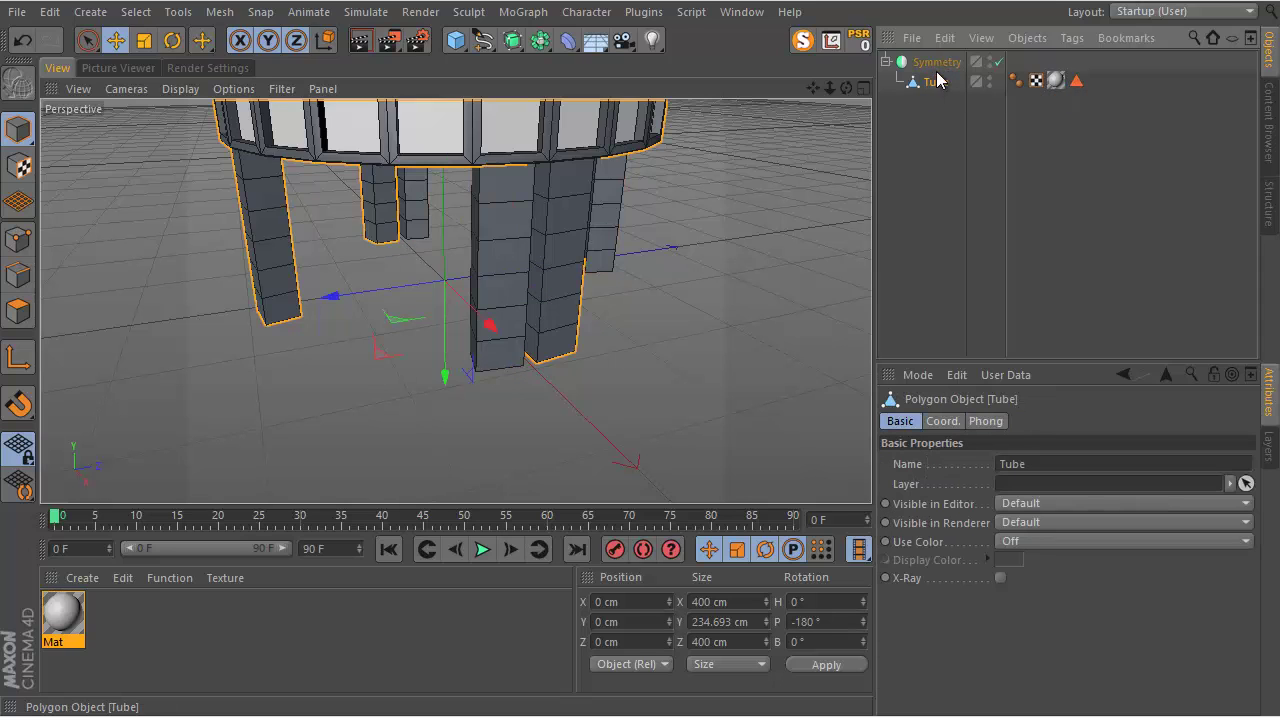
pyautogui.click(945, 65)
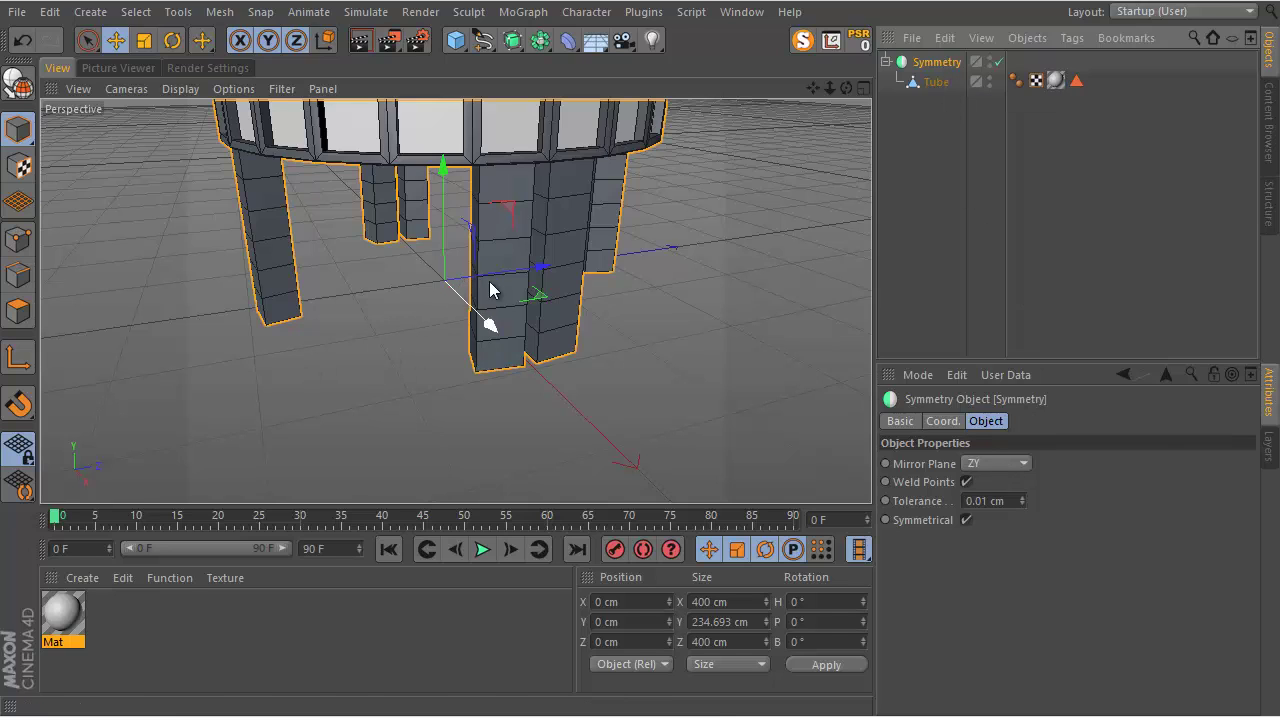
pyautogui.click(985, 463)
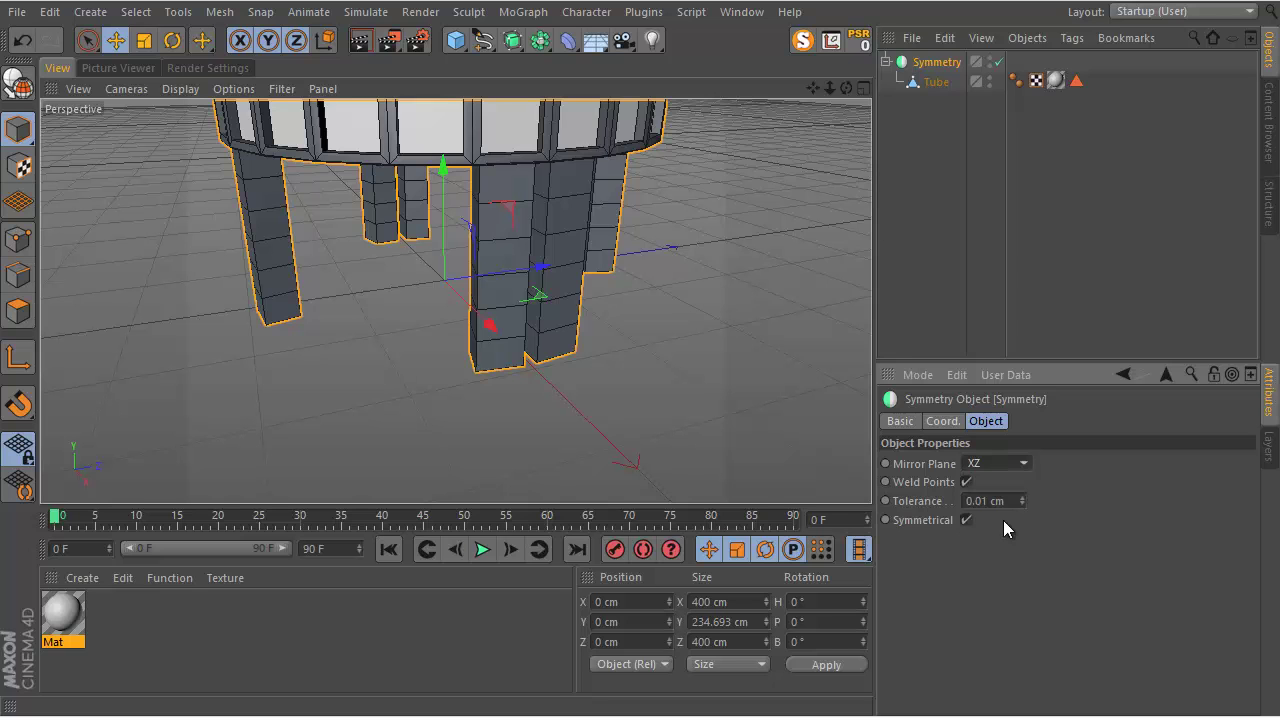
pyautogui.moveTo(848, 89)
pyautogui.mouseDown()
pyautogui.moveTo(635, 354)
pyautogui.moveTo(848, 89)
pyautogui.moveTo(643, 371)
pyautogui.moveTo(830, 96)
pyautogui.moveTo(641, 356)
pyautogui.moveTo(847, 101)
pyautogui.mouseUp()
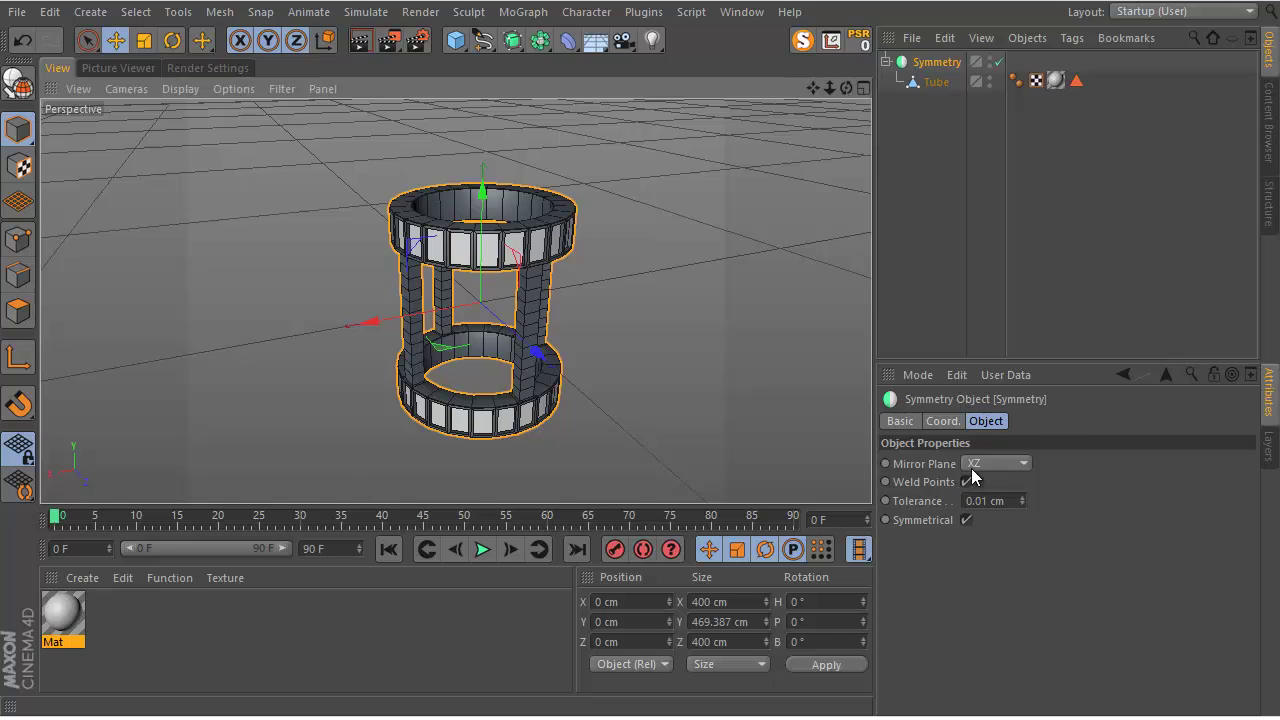
# Add a Twist deformer as a child of the Symmetry object and fit it to its parent.
pyautogui.click(885, 62)
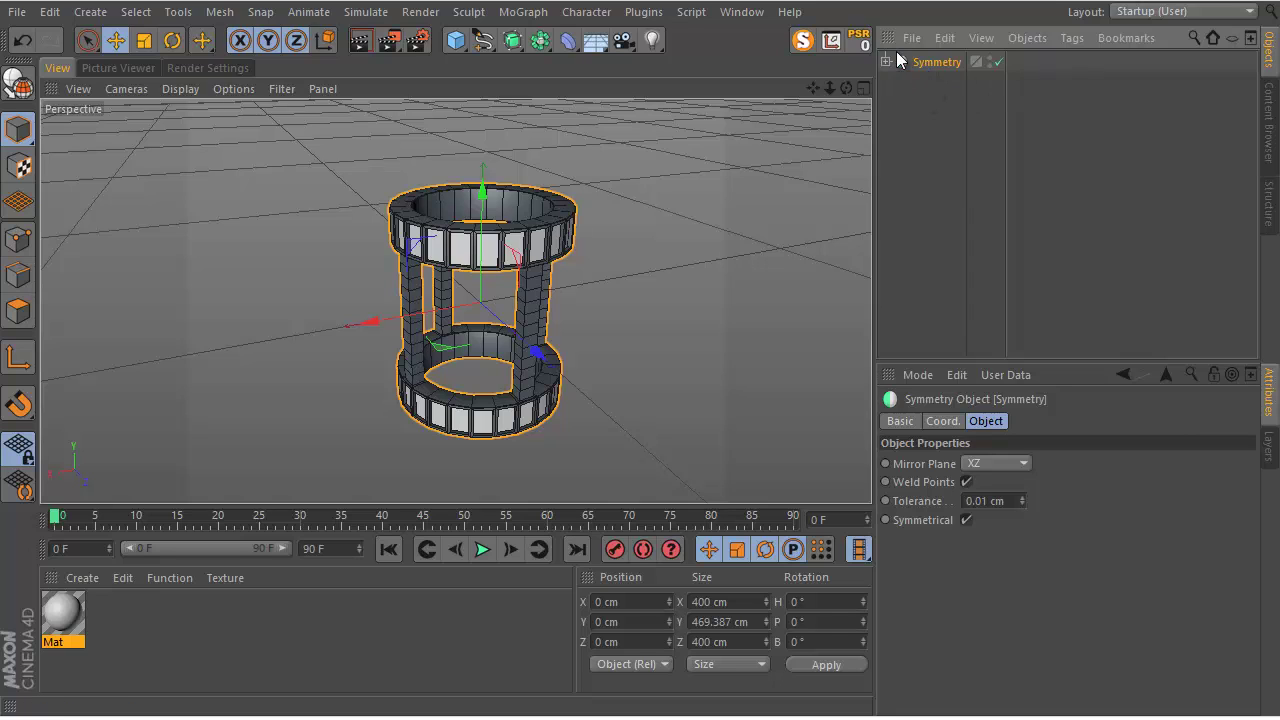
pyautogui.click(566, 42)
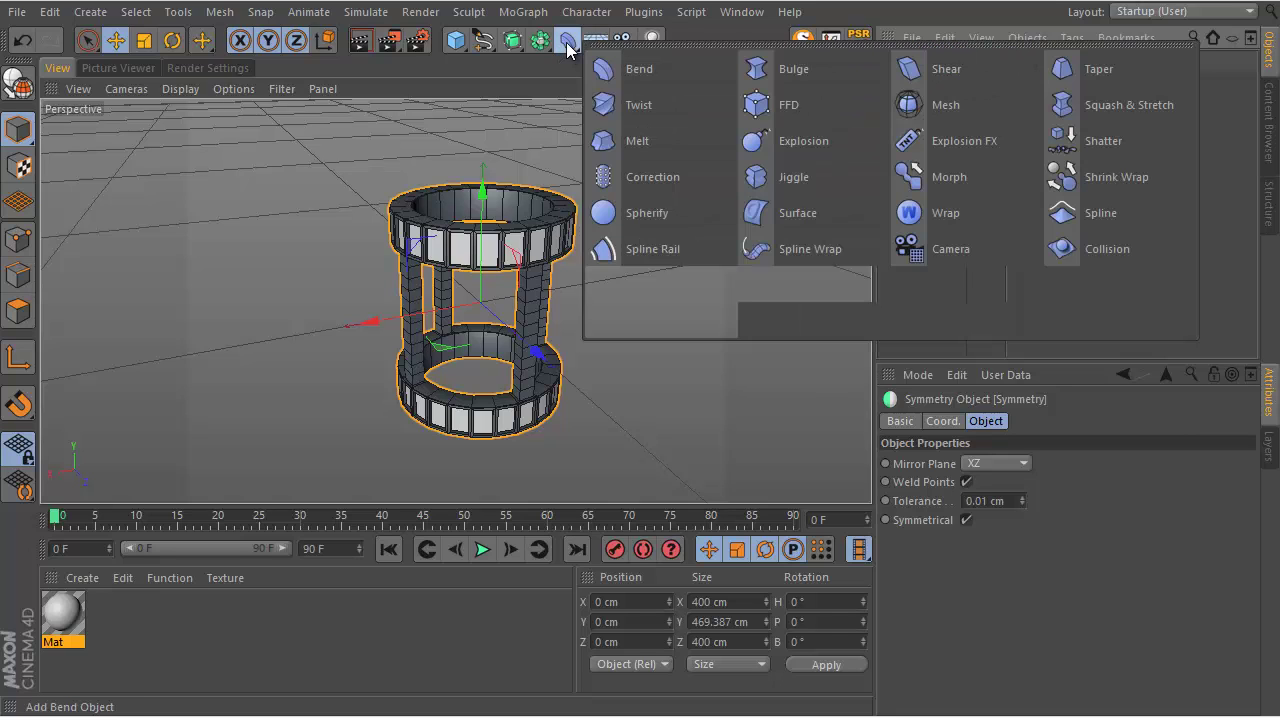
pyautogui.click(652, 104)
pyautogui.moveTo(925, 75); pyautogui.dragTo(927, 107)
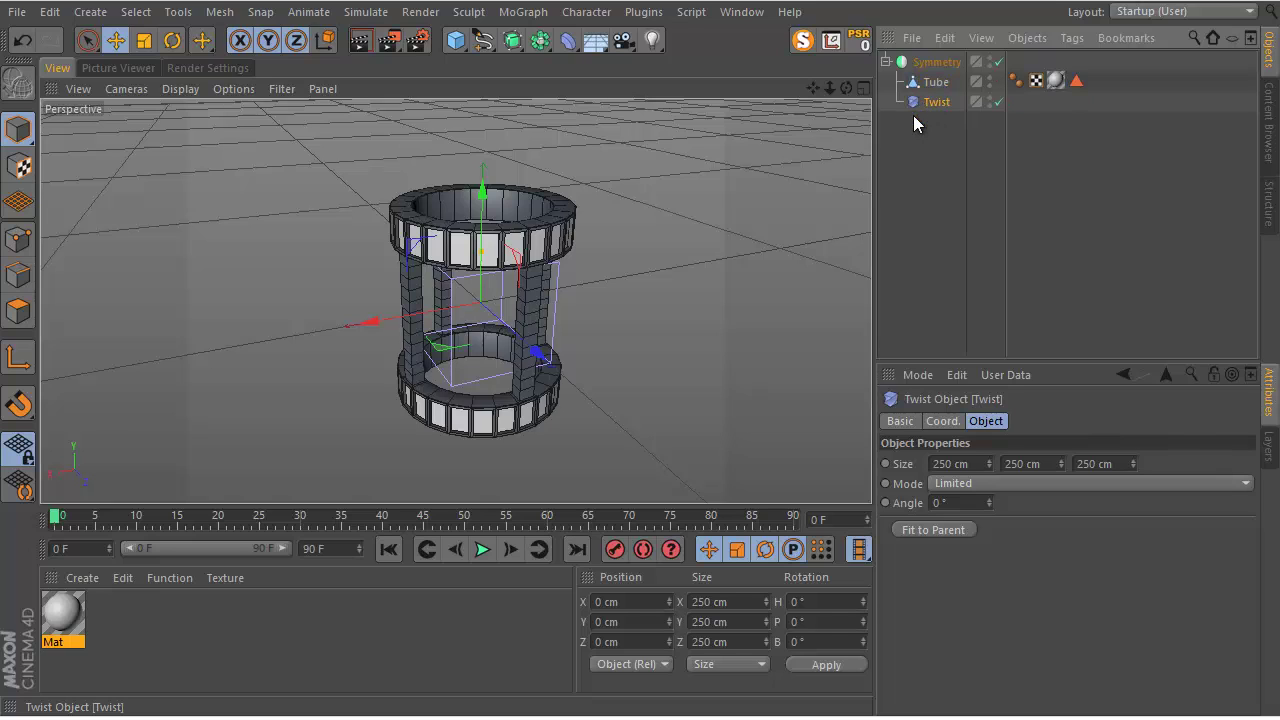
pyautogui.click(928, 530)
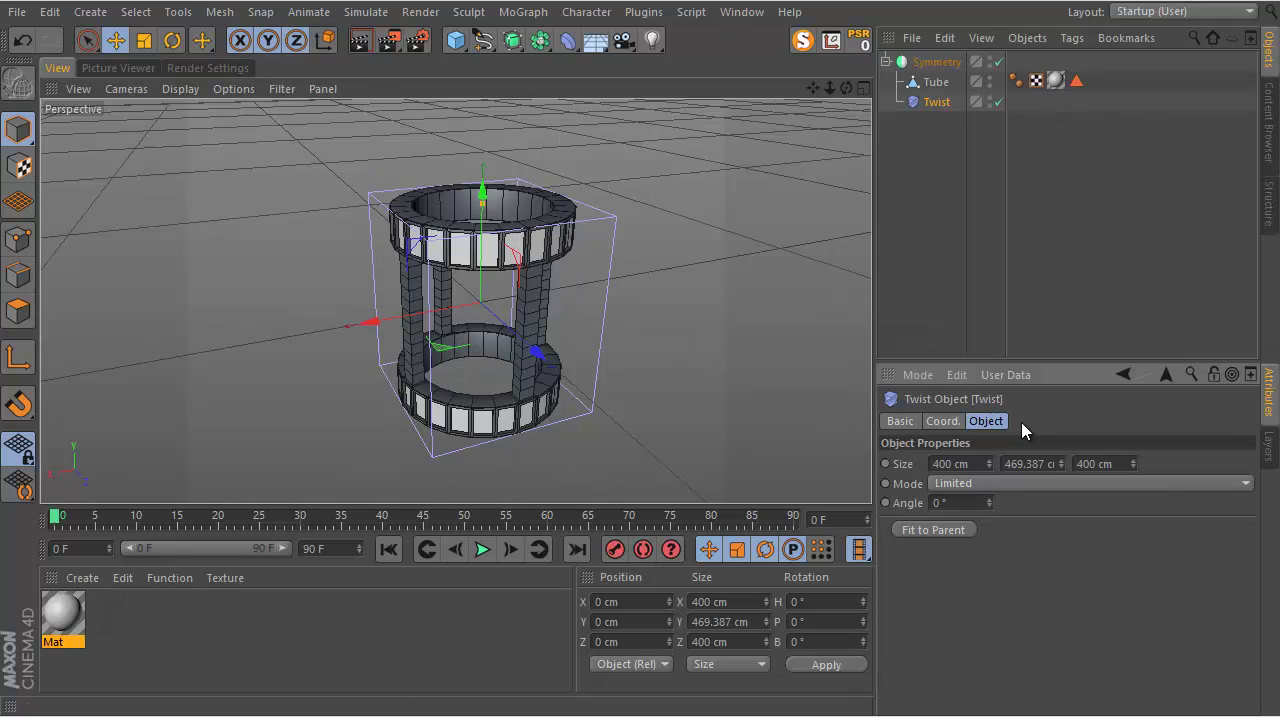
# Set the Twist deformer's size to 414 cm in X and 306.387 cm in Y, with an angle of 134°.
pyautogui.moveTo(989, 459); pyautogui.dragTo(1065, 461)
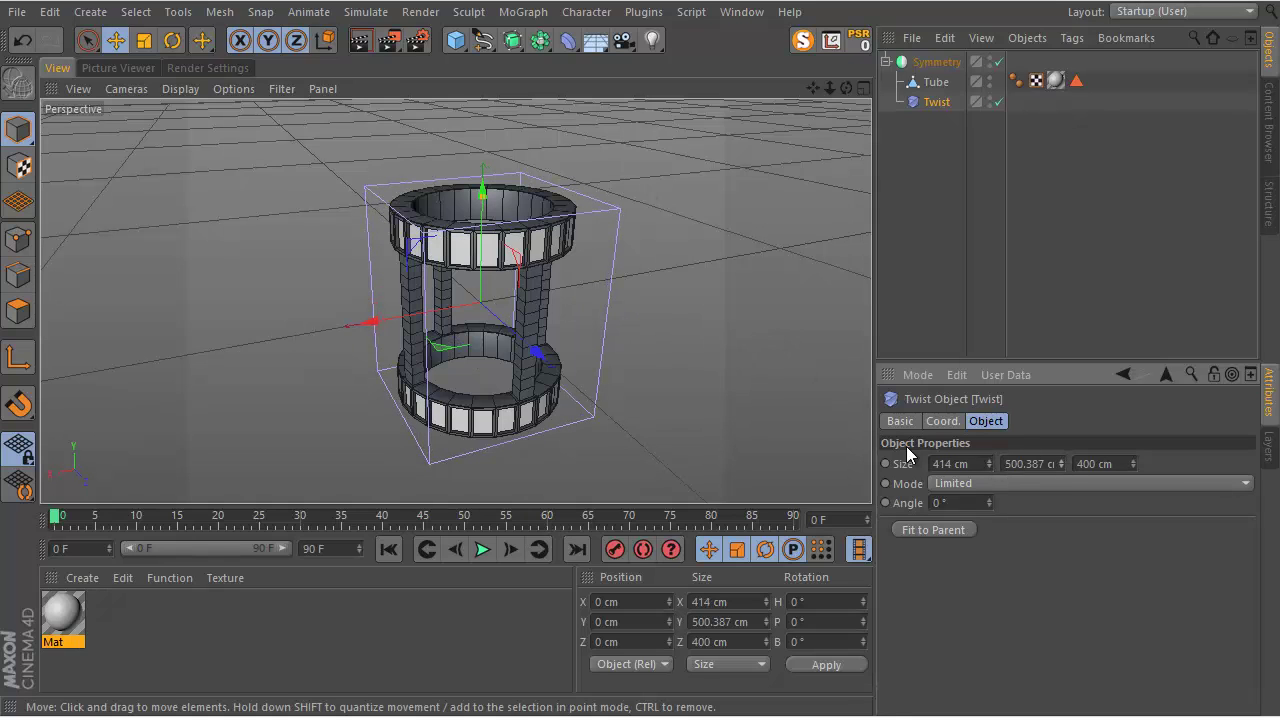
pyautogui.moveTo(988, 506); pyautogui.dragTo(988, 505)
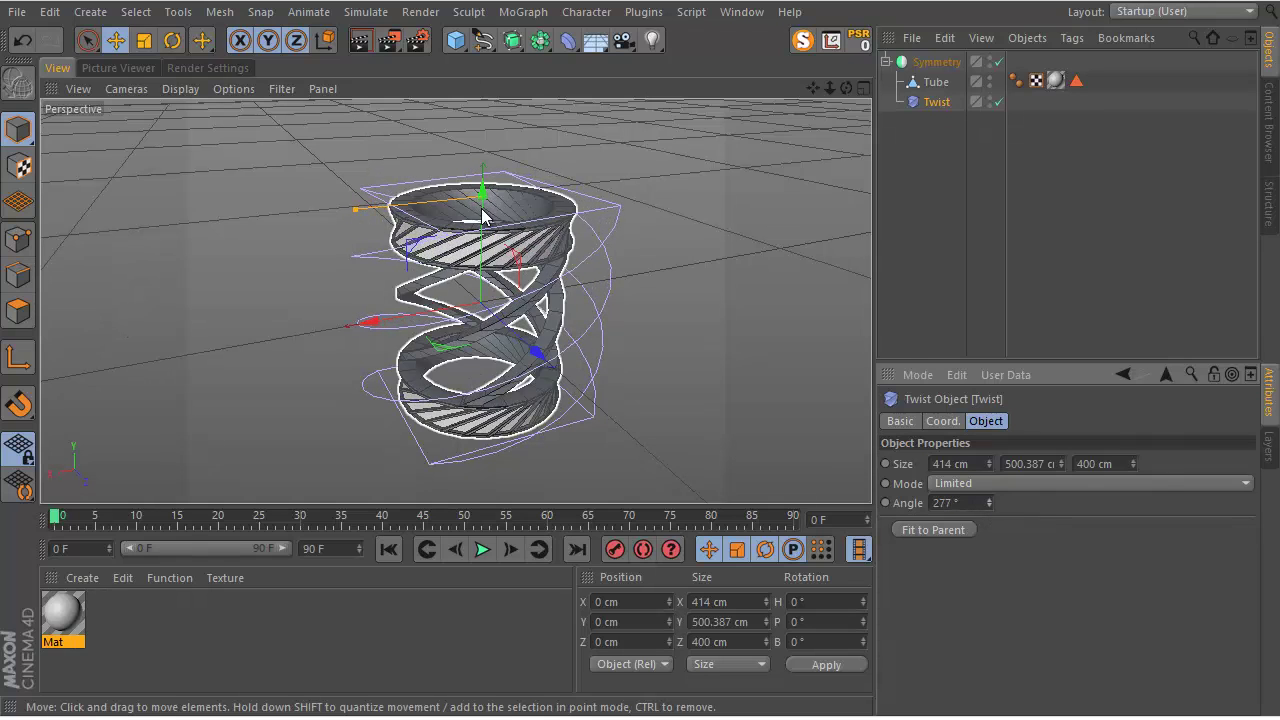
pyautogui.moveTo(1063, 463); pyautogui.dragTo(1063, 461)
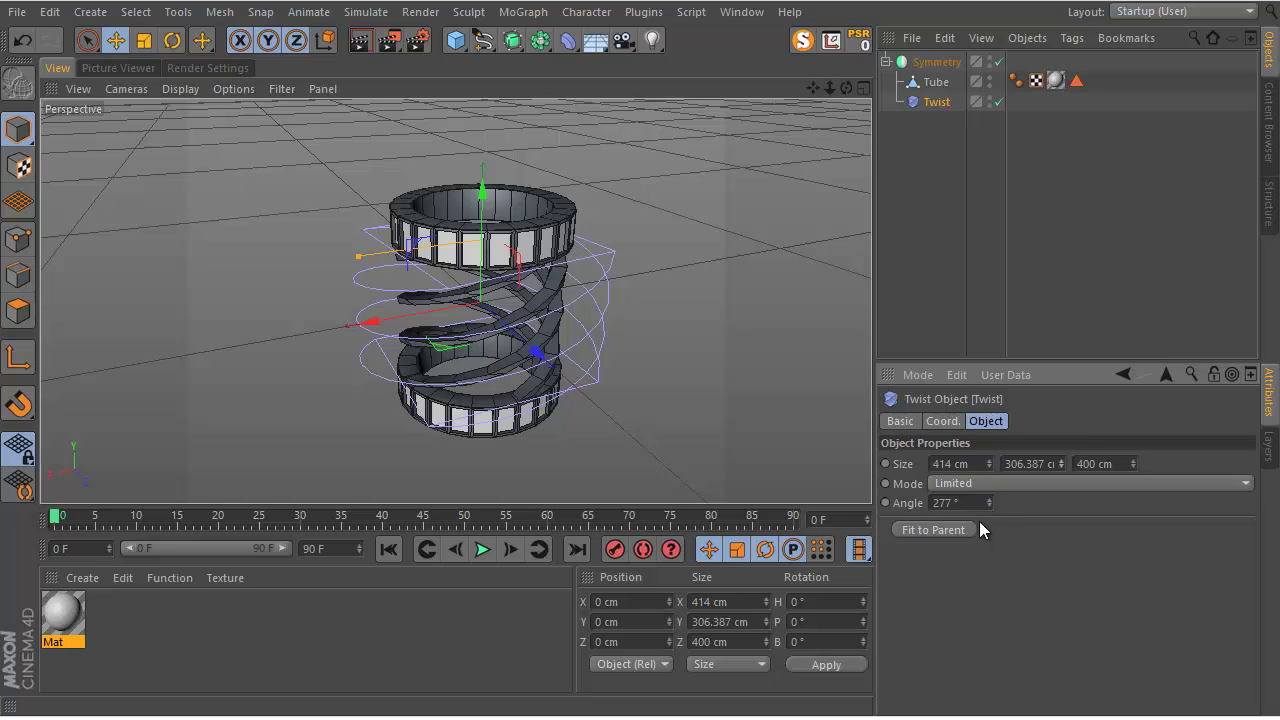
pyautogui.moveTo(988, 503); pyautogui.dragTo(986, 506)
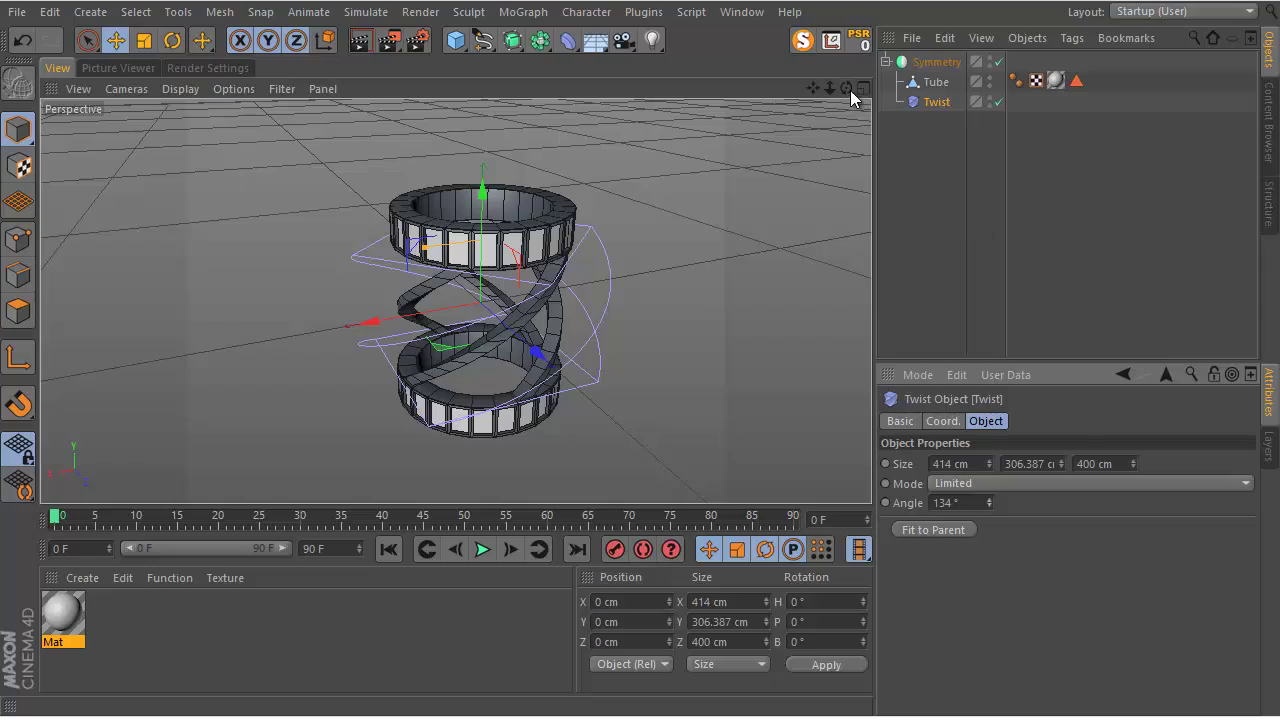
# Collapse the Symmetry object's hierarchy and group the Symmetry object under a null.
pyautogui.moveTo(846, 88); pyautogui.dragTo(641, 353)
pyautogui.click(886, 62)
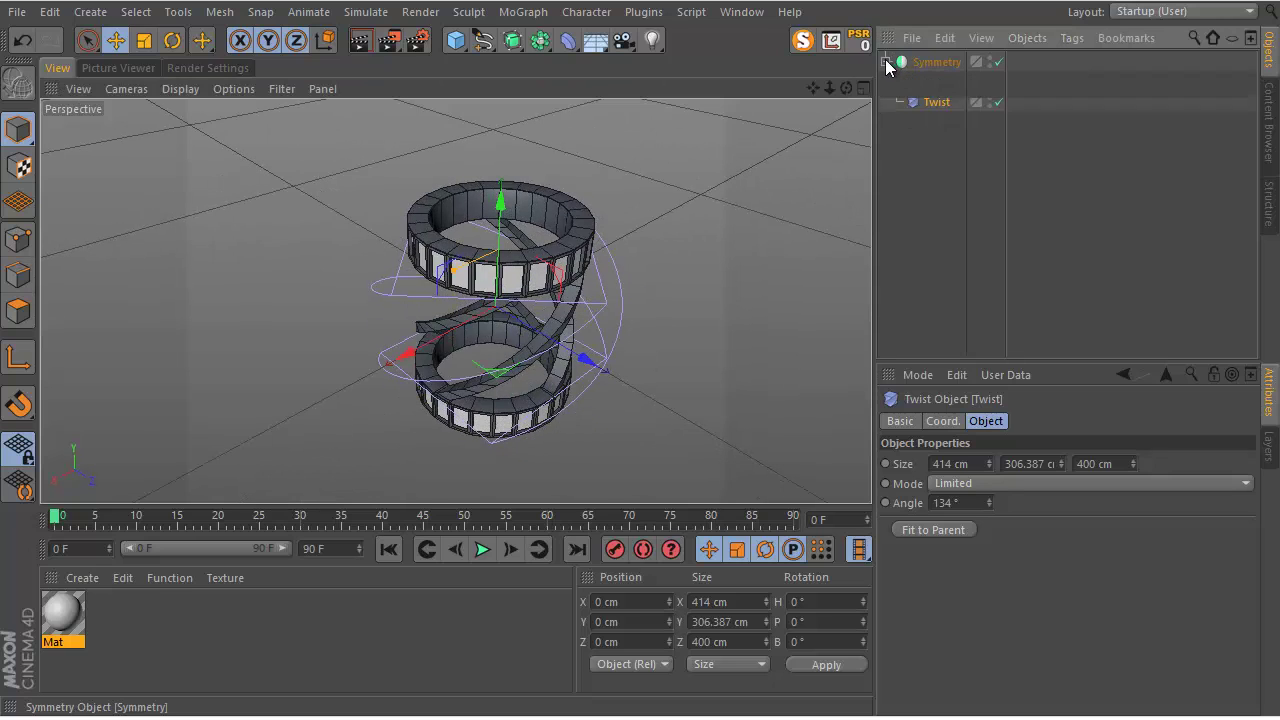
pyautogui.click(886, 62)
pyautogui.click(930, 62)
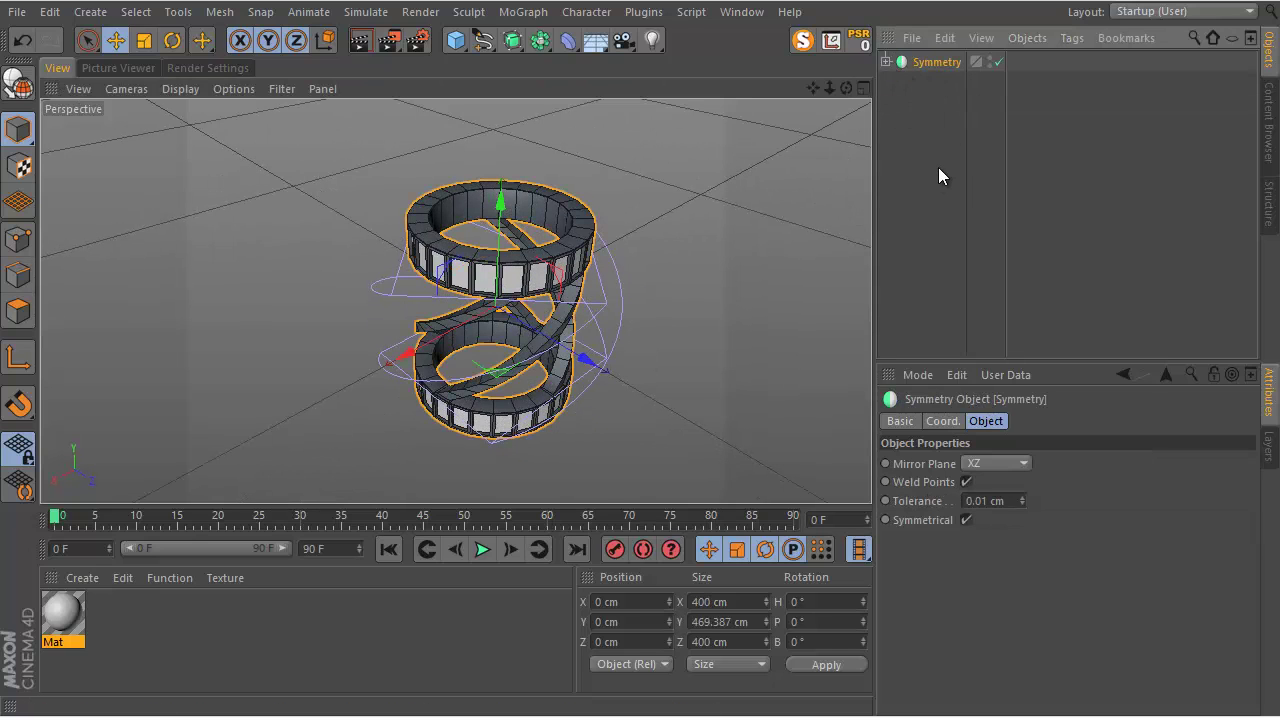
pyautogui.hotkey('alt', 'g')
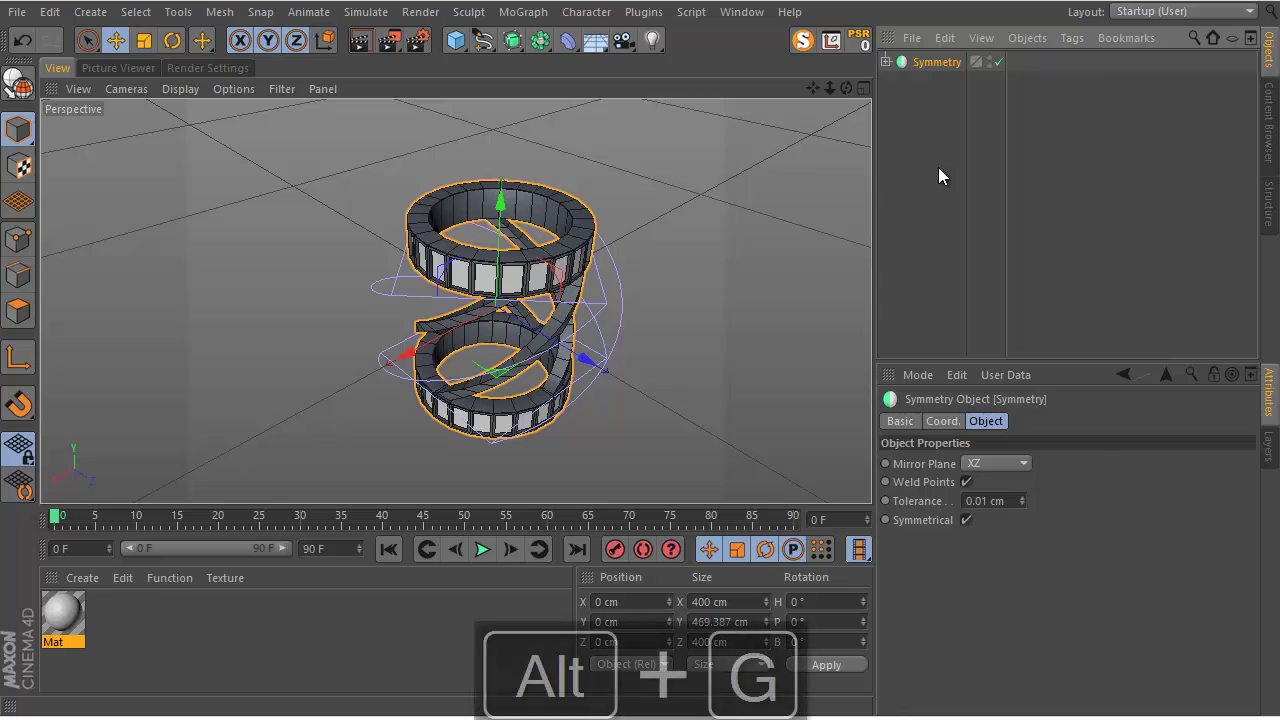
# Hide deformers in the perspective view's display filter and deselect all objects.
pyautogui.moveTo(846, 88); pyautogui.dragTo(641, 353)
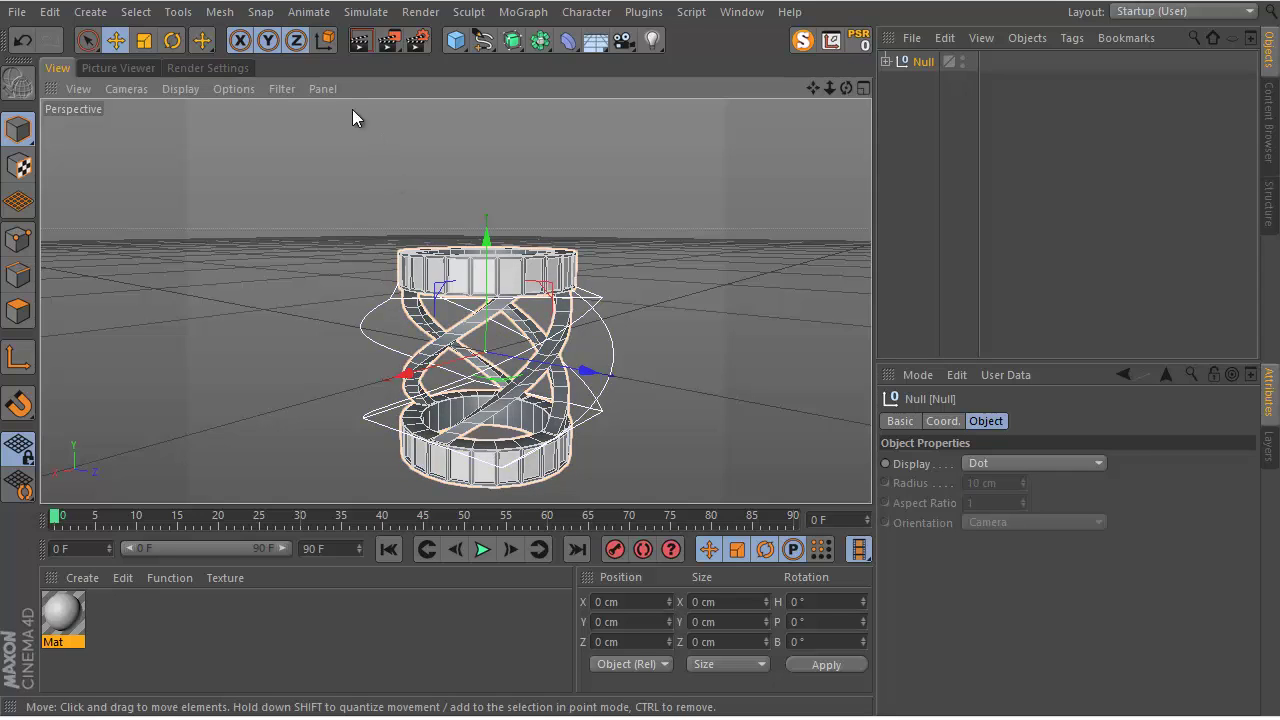
pyautogui.click(277, 89)
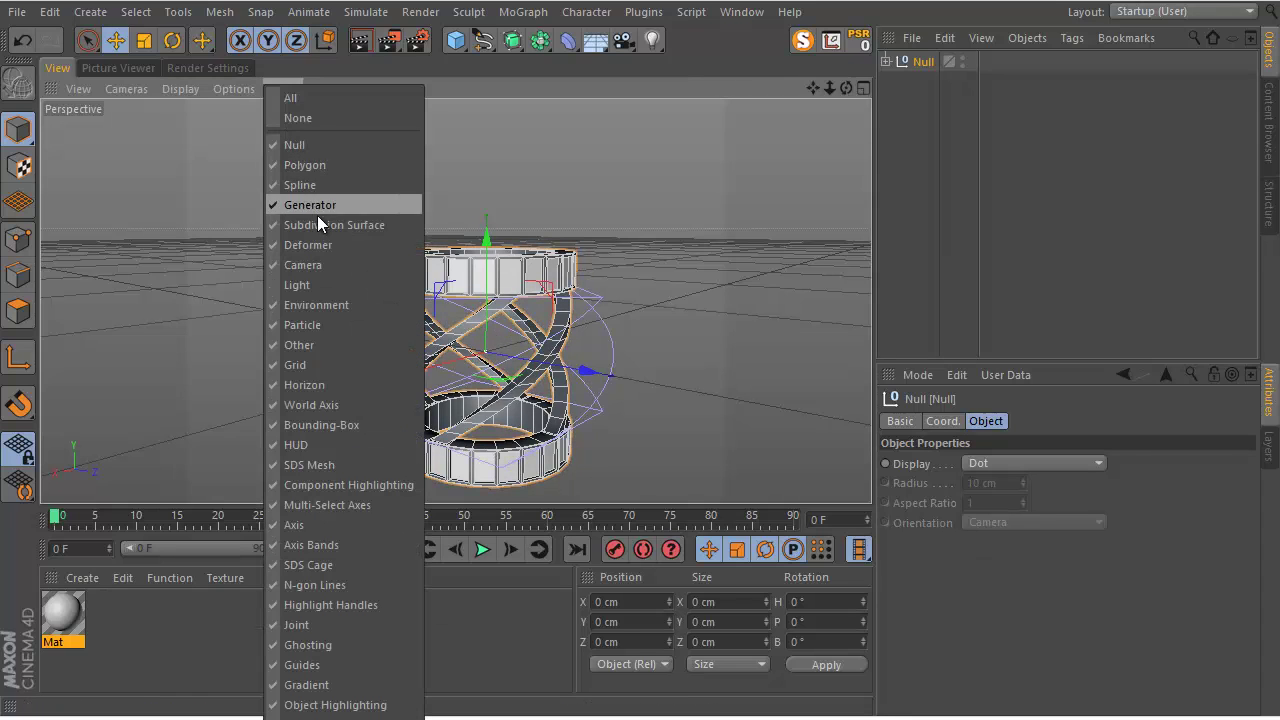
pyautogui.click(335, 245)
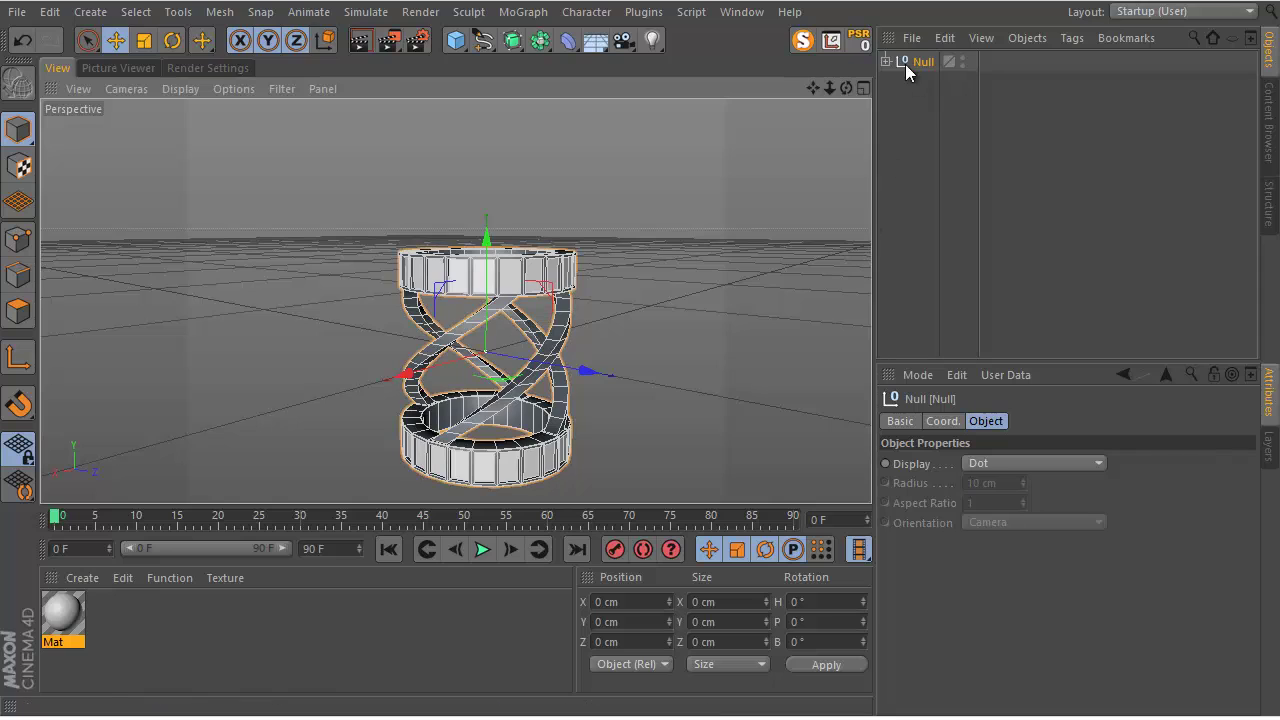
pyautogui.click(956, 187)
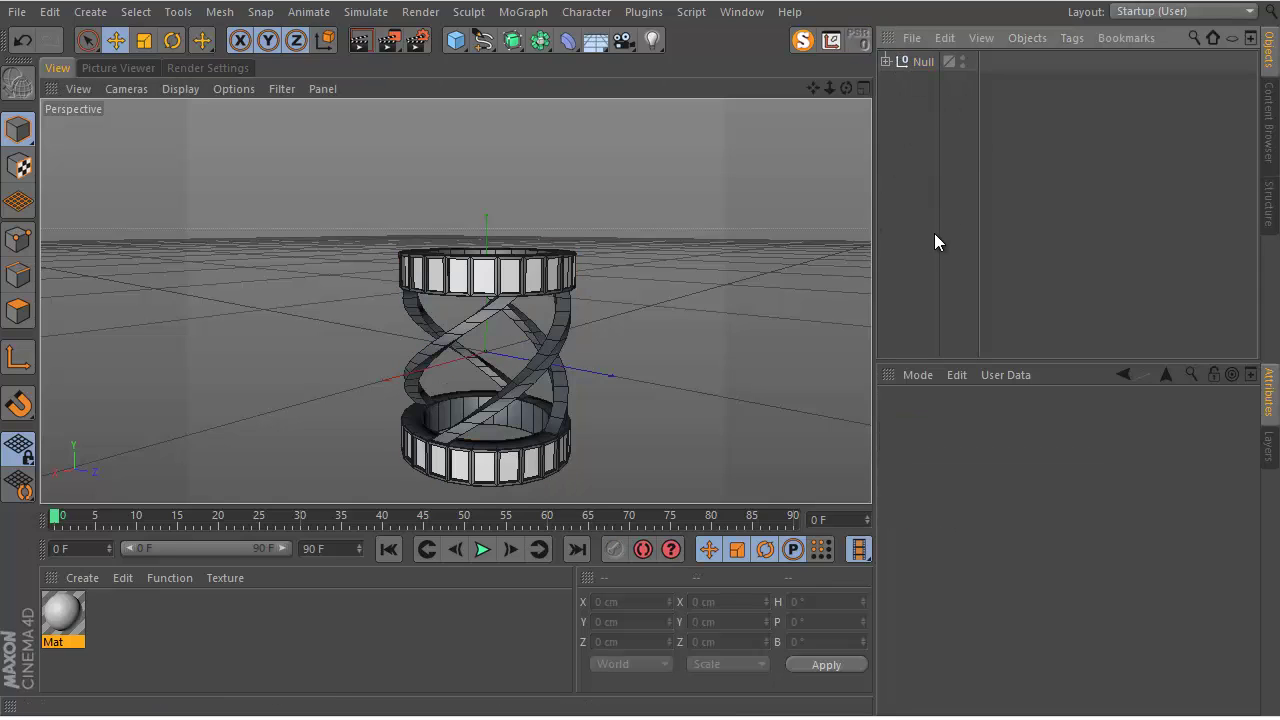
# Rename the group null as "abstract shape".
pyautogui.click(916, 61)
pyautogui.doubleClick(916, 61)
pyautogui.write('A')
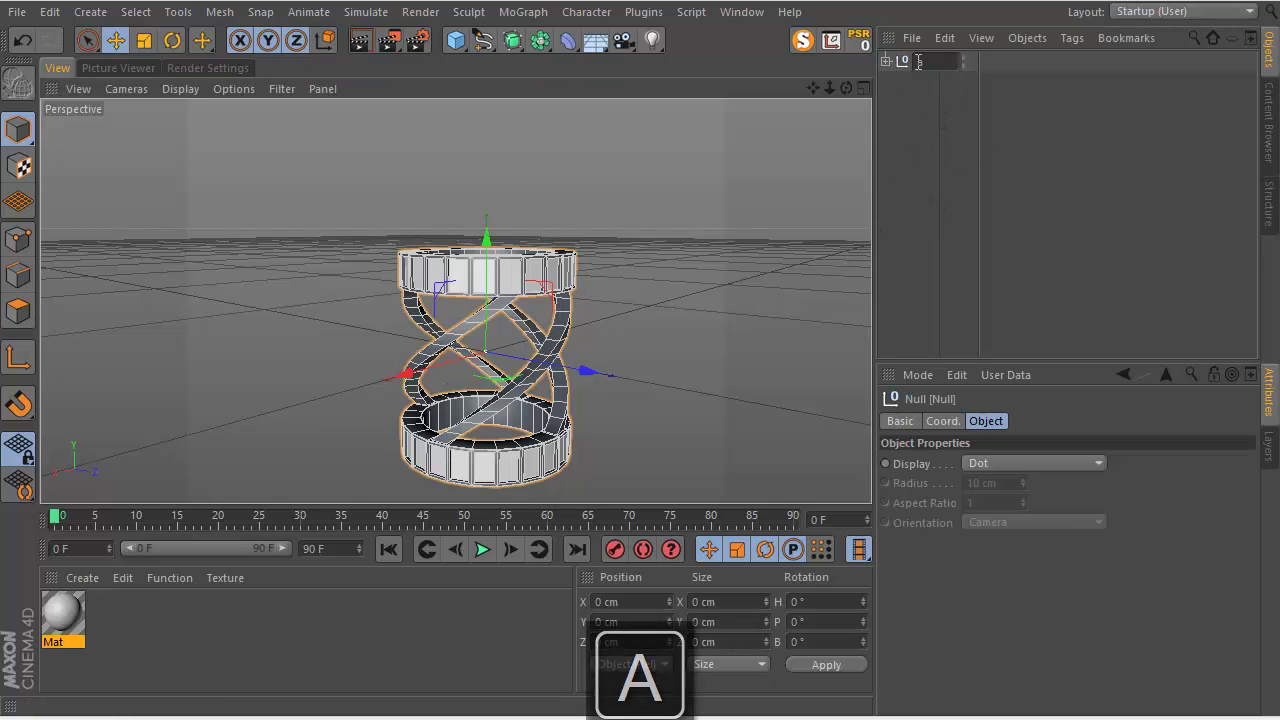
pyautogui.write('bstract')
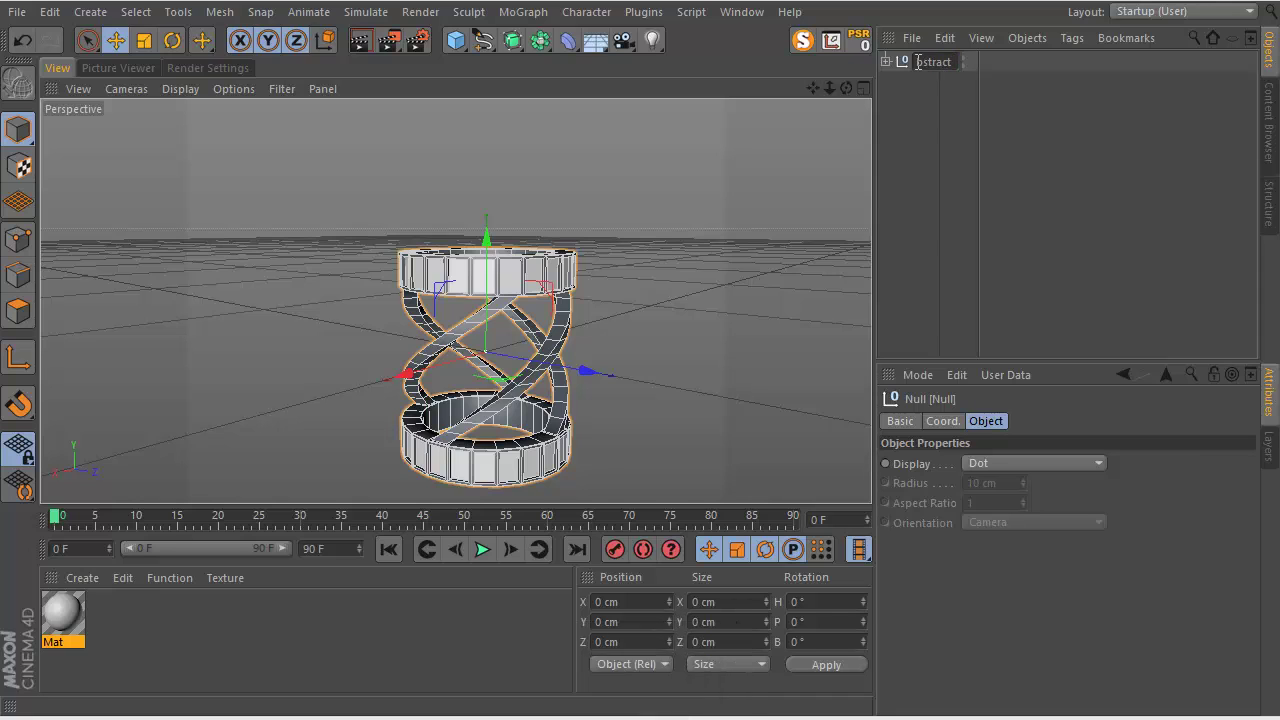
pyautogui.write(' shape')
pyautogui.press('Return')
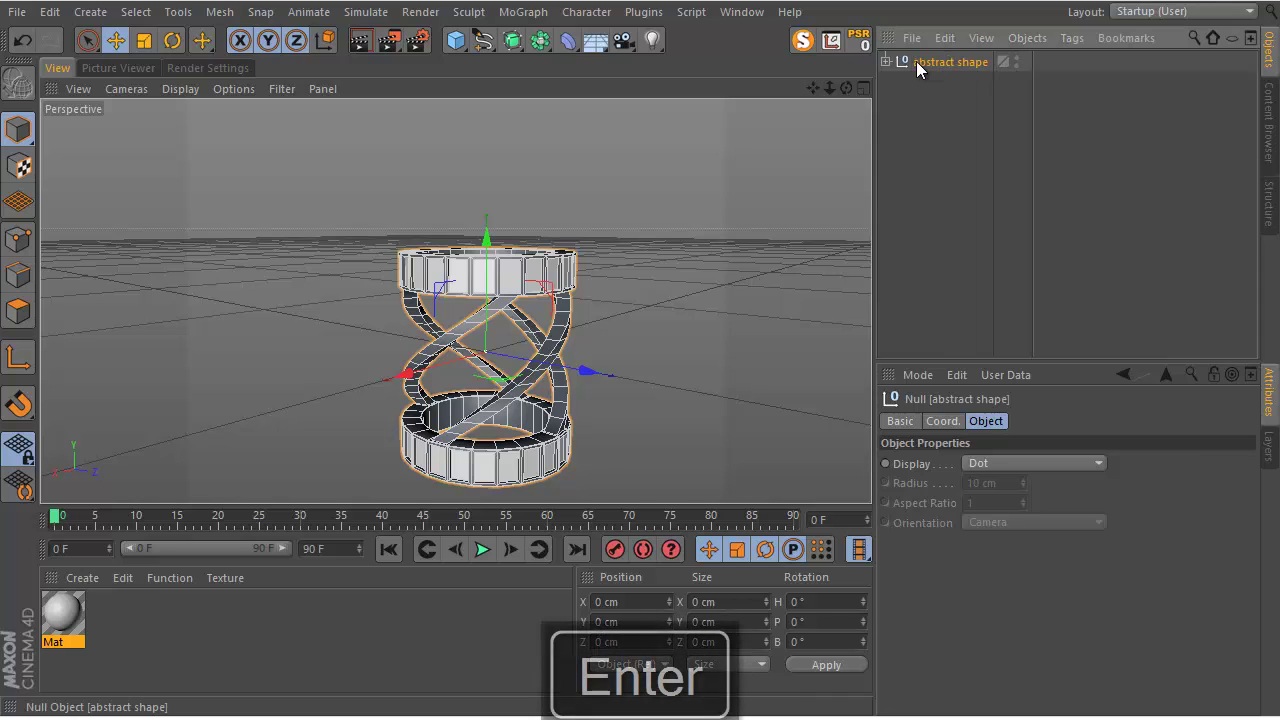
# Duplicate the abstract shape group, scale the copy down to about half size and squash it along its vertical axis.
pyautogui.hotkey('ctrl', 'c')
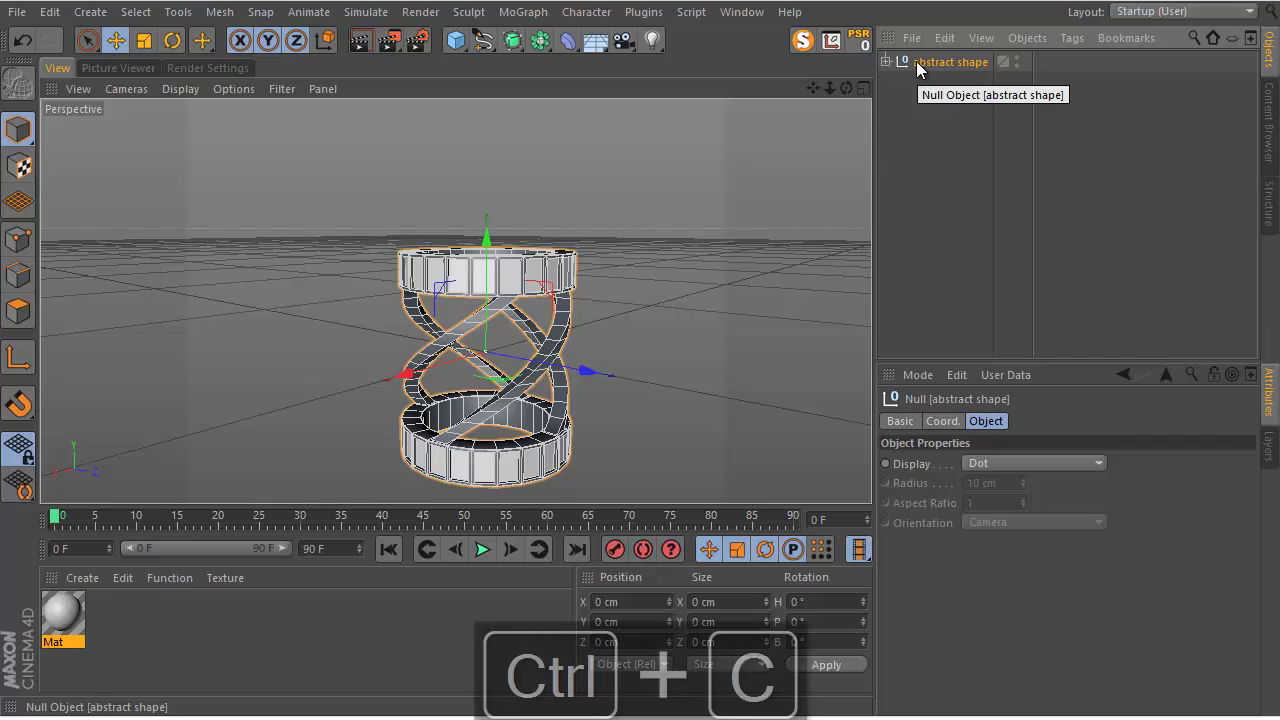
pyautogui.hotkey('ctrl', 'v')
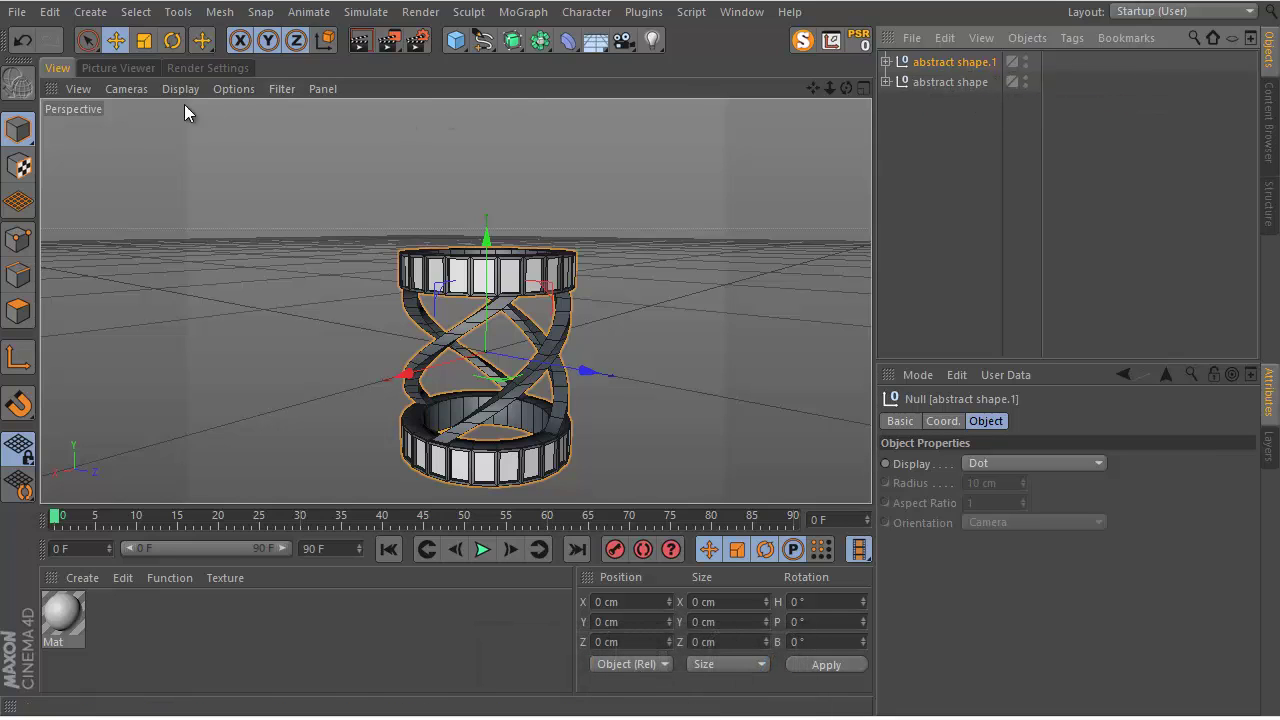
pyautogui.click(142, 41)
pyautogui.moveTo(735, 204); pyautogui.dragTo(470, 355)
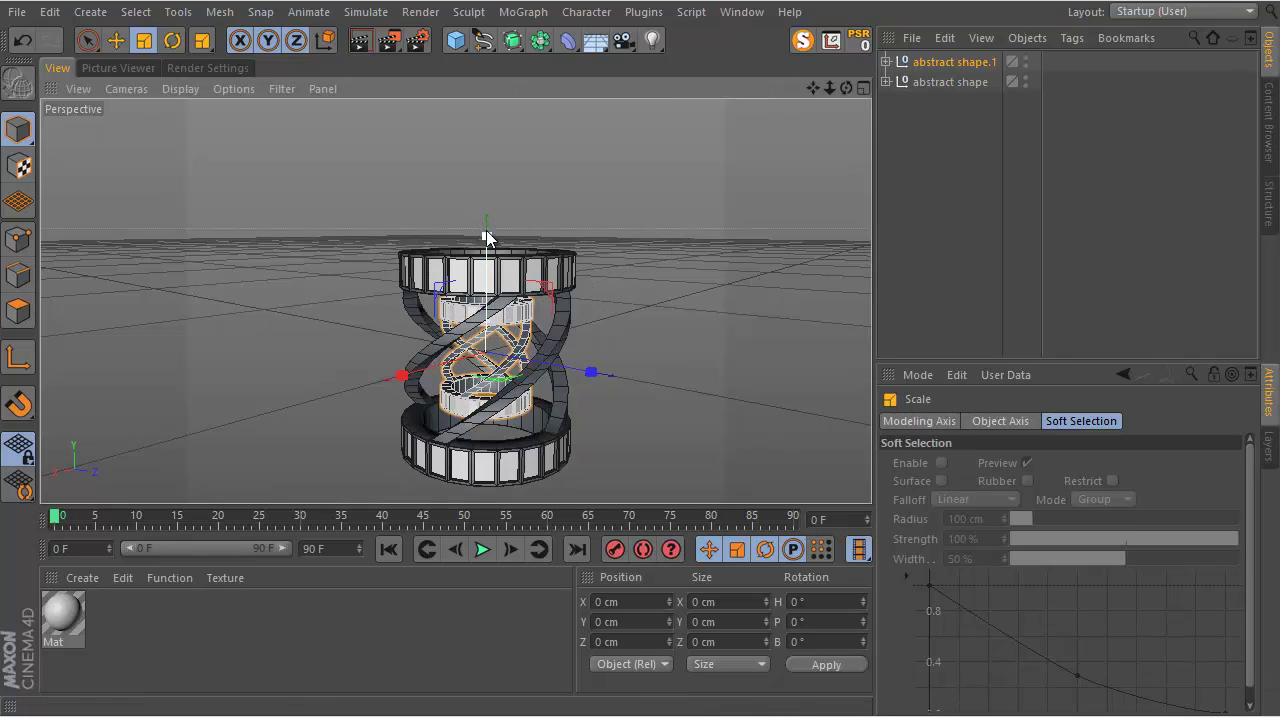
pyautogui.moveTo(486, 235); pyautogui.dragTo(478, 262)
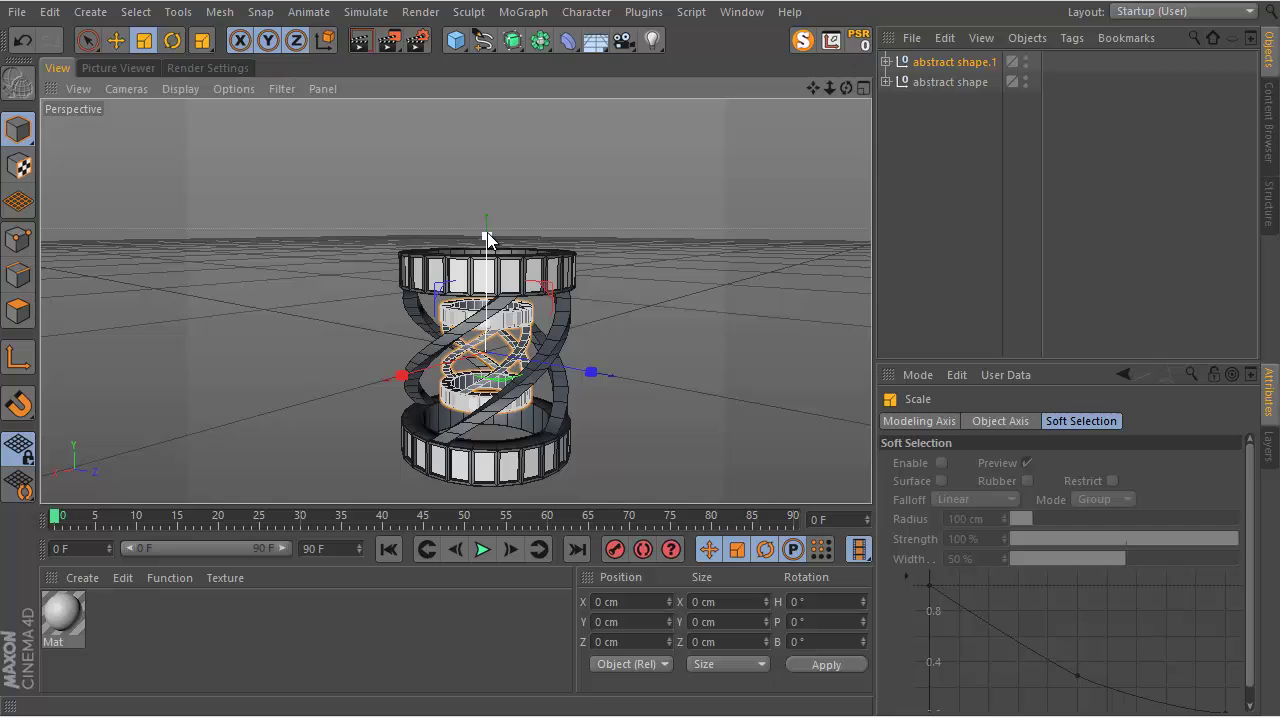
pyautogui.moveTo(487, 236); pyautogui.dragTo(488, 302)
# Switch to the tutorial folder in File Explorer and examine the reference render Untitled 1.jpg.
pyautogui.moveTo(846, 88); pyautogui.dragTo(573, 90)
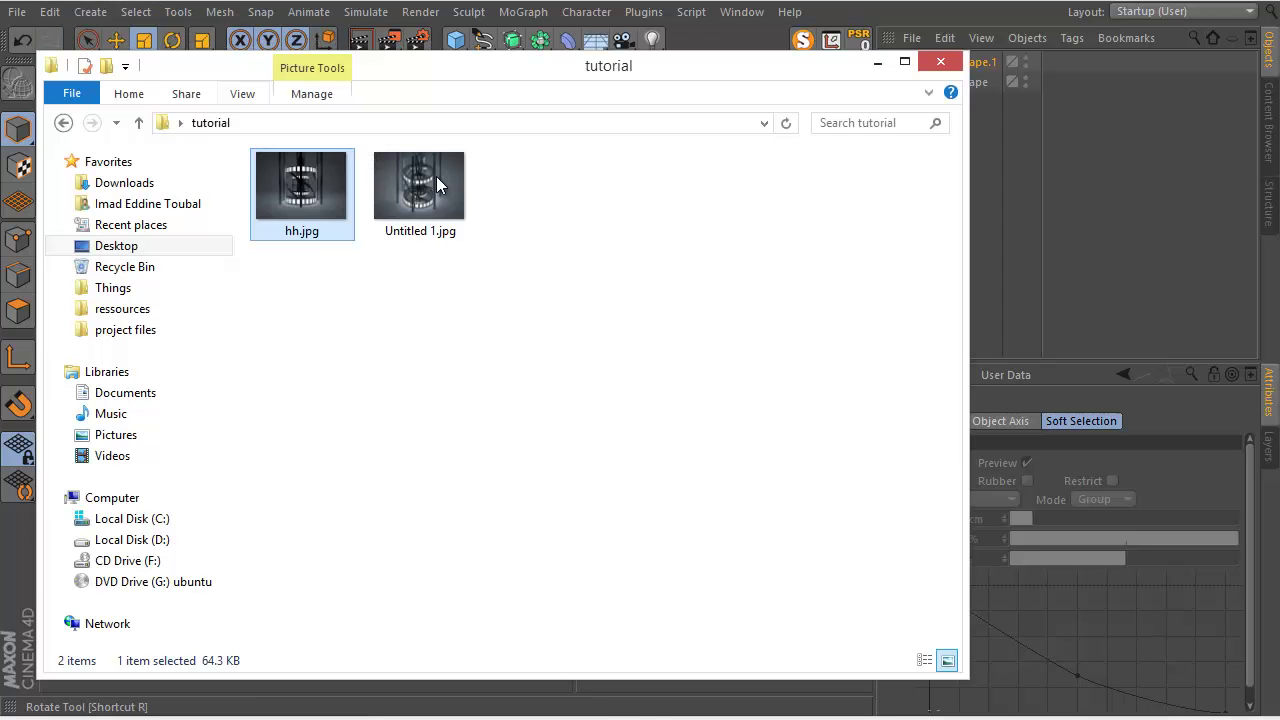
pyautogui.doubleClick(440, 195)
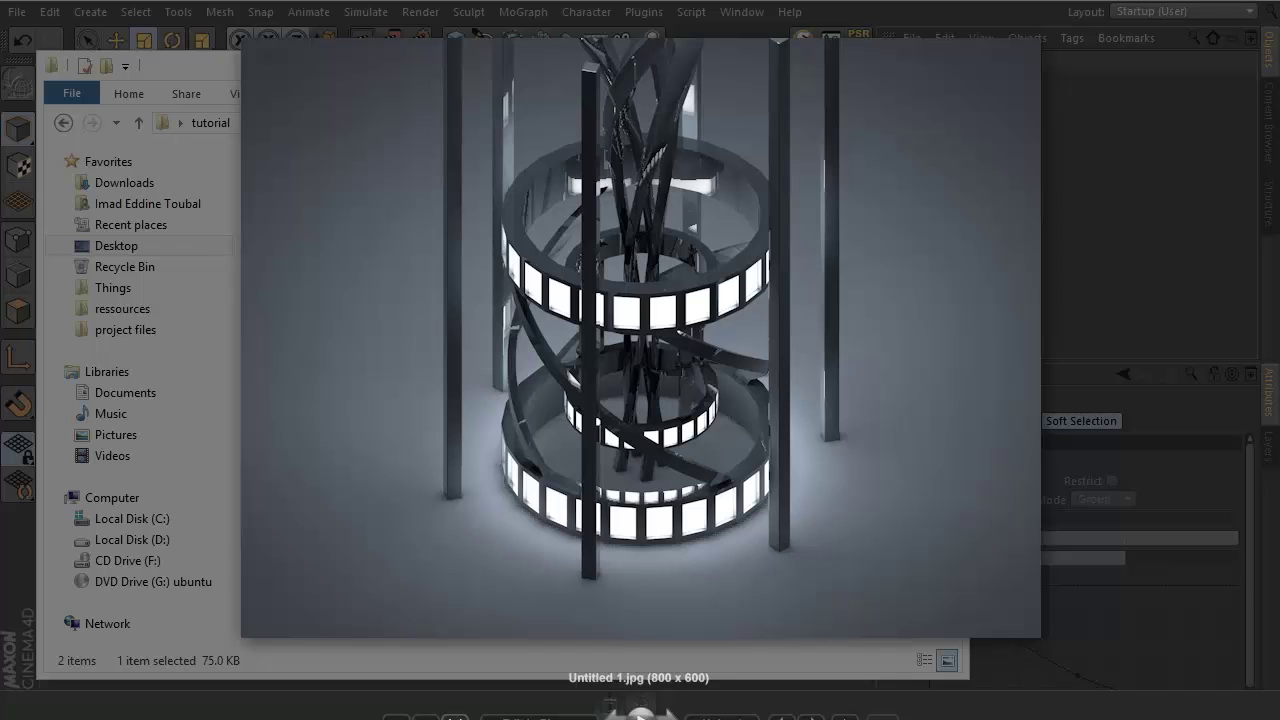
pyautogui.press('Escape')
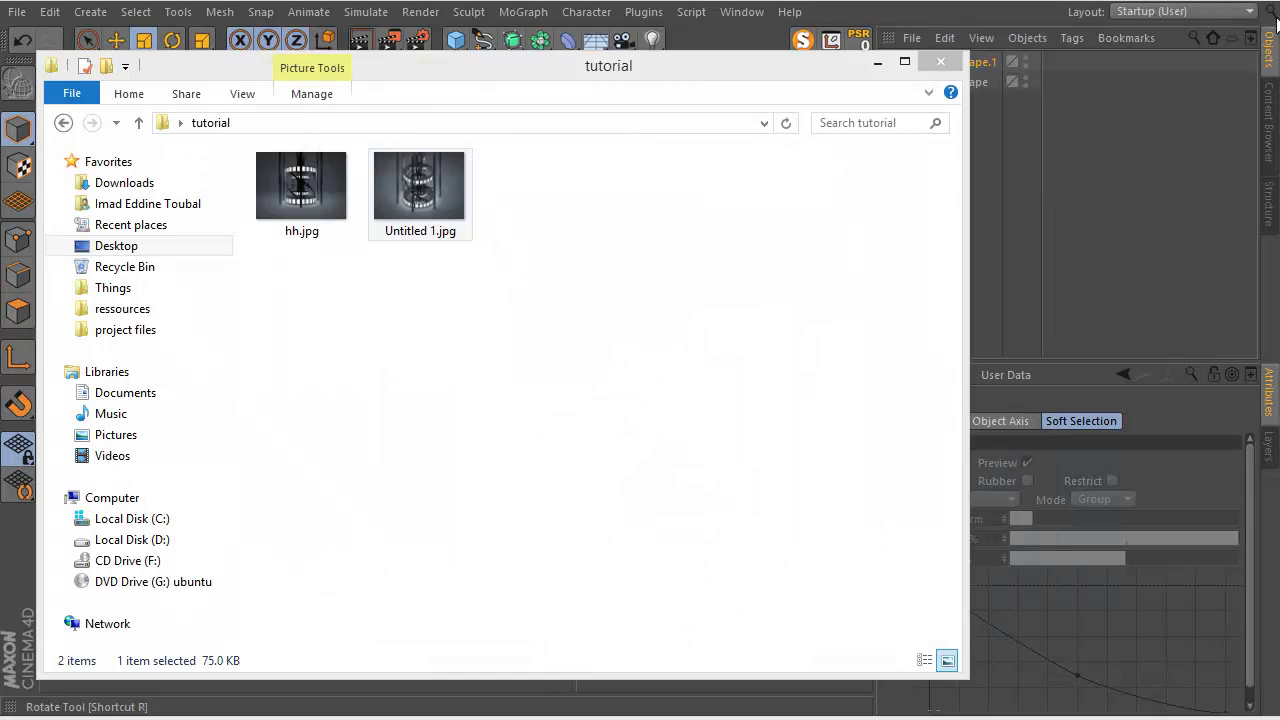
# Return to Cinema 4D, group both abstract shapes under one null and drop that null to the floor.
pyautogui.click(946, 38)
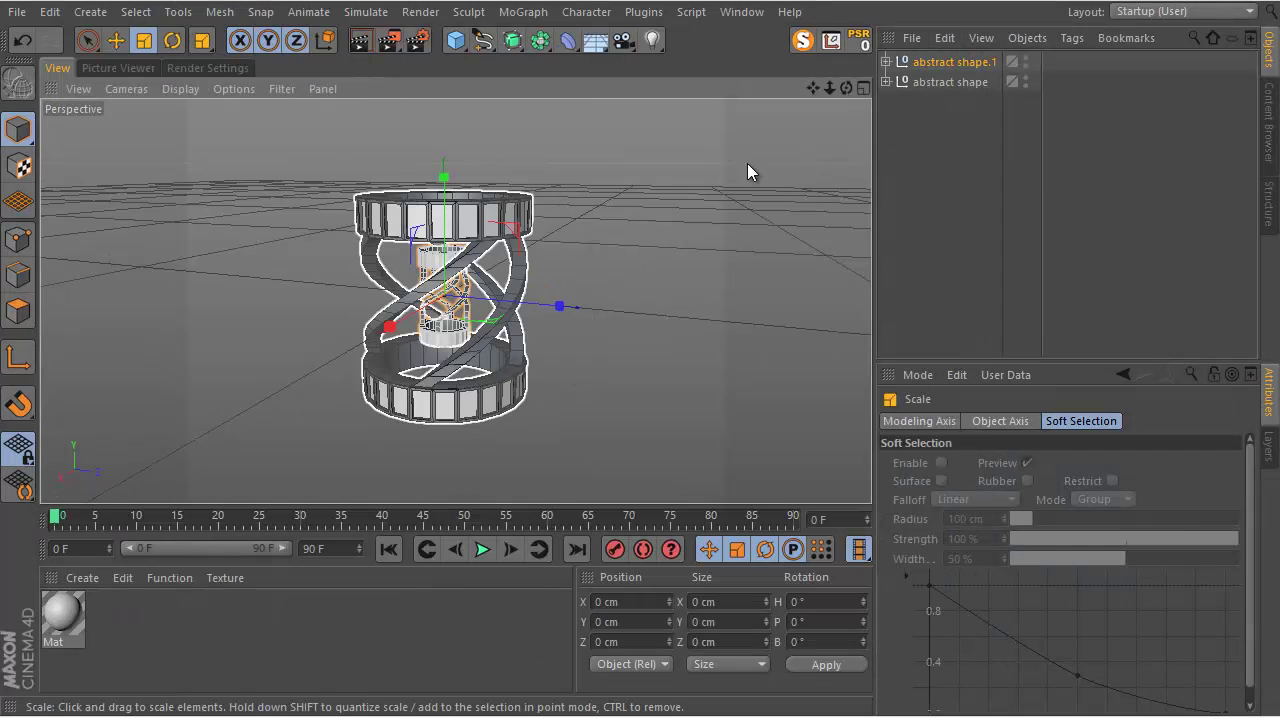
pyautogui.keyDown('shift'); pyautogui.click(950, 82); pyautogui.keyUp('shift')
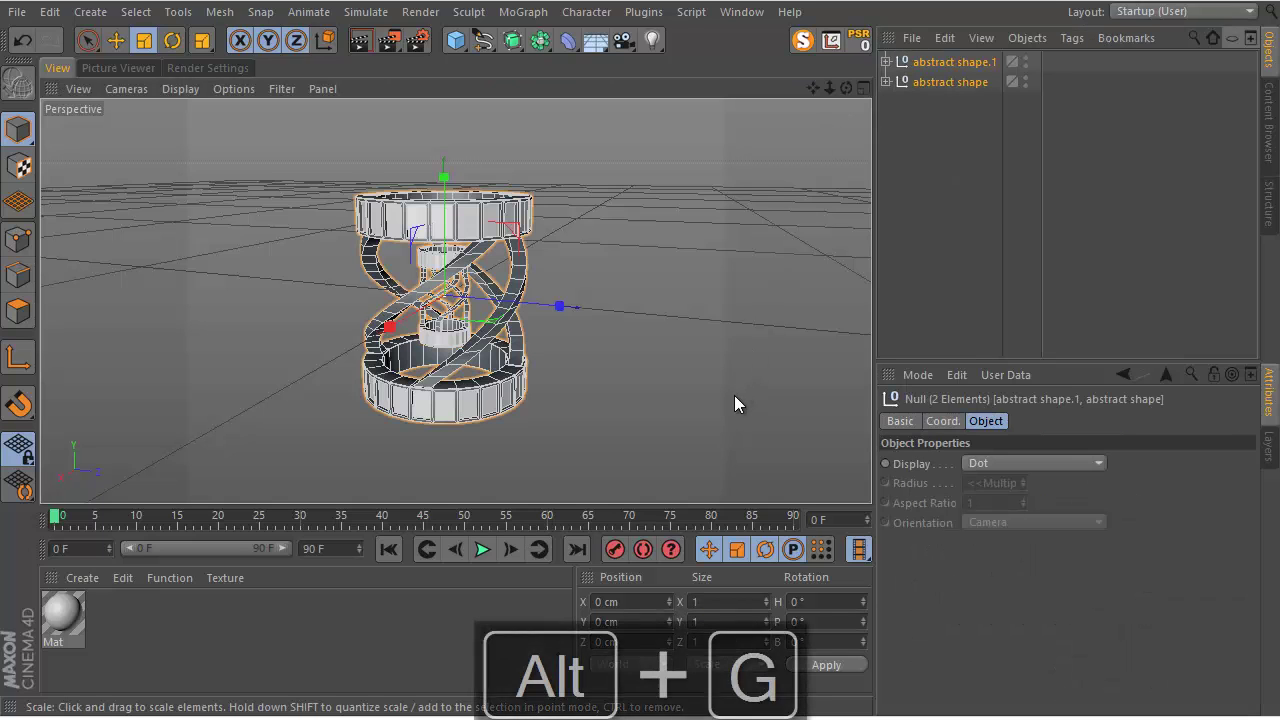
pyautogui.hotkey('alt', 'g')
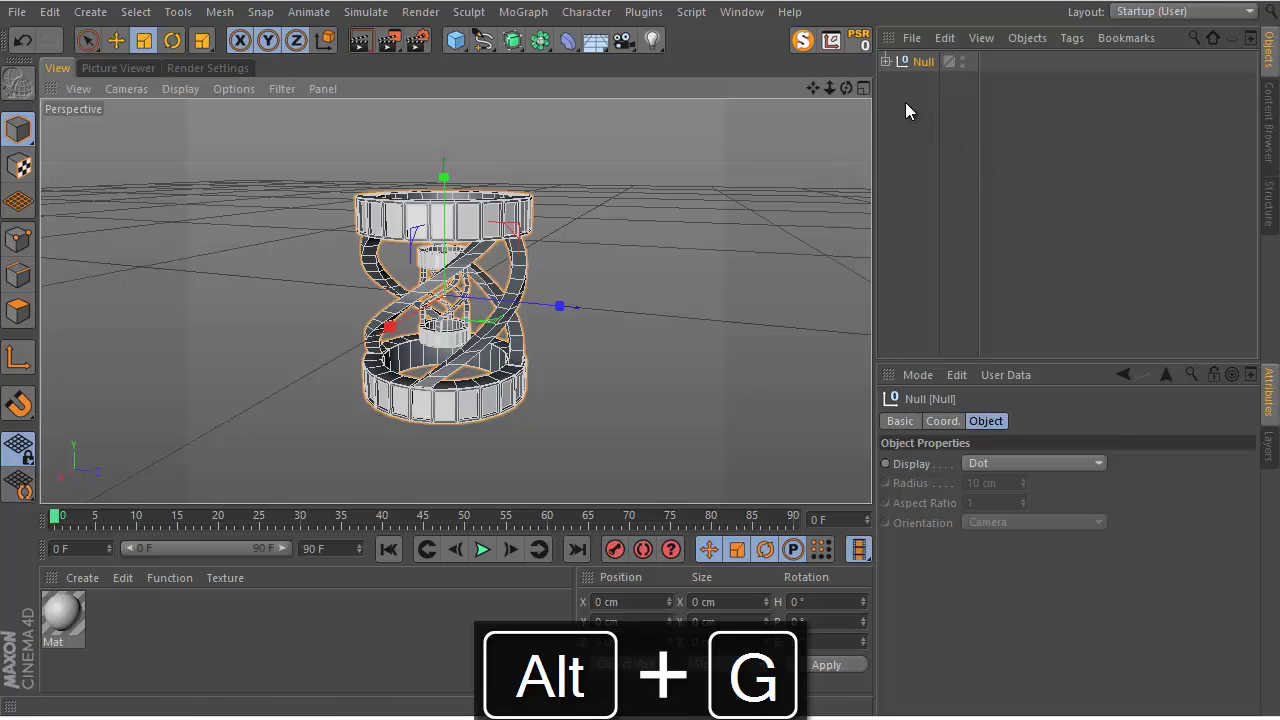
pyautogui.click(580, 12)
pyautogui.moveTo(651, 14)
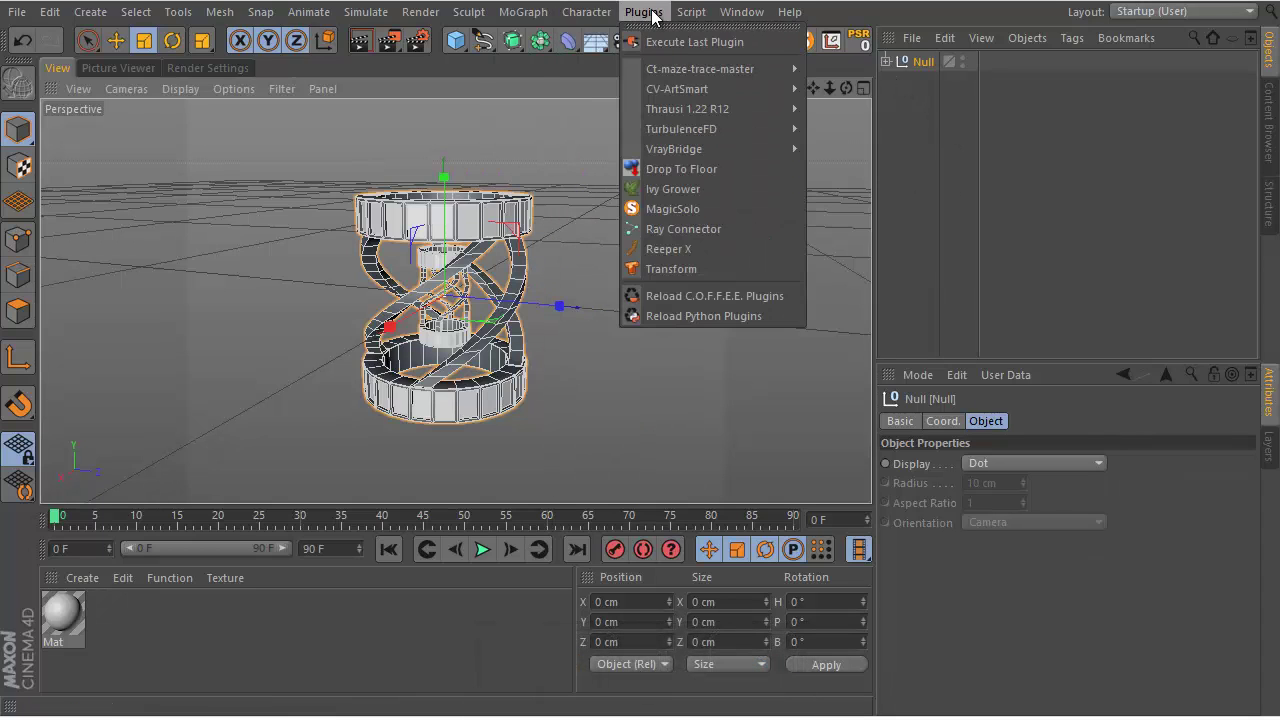
pyautogui.click(716, 168)
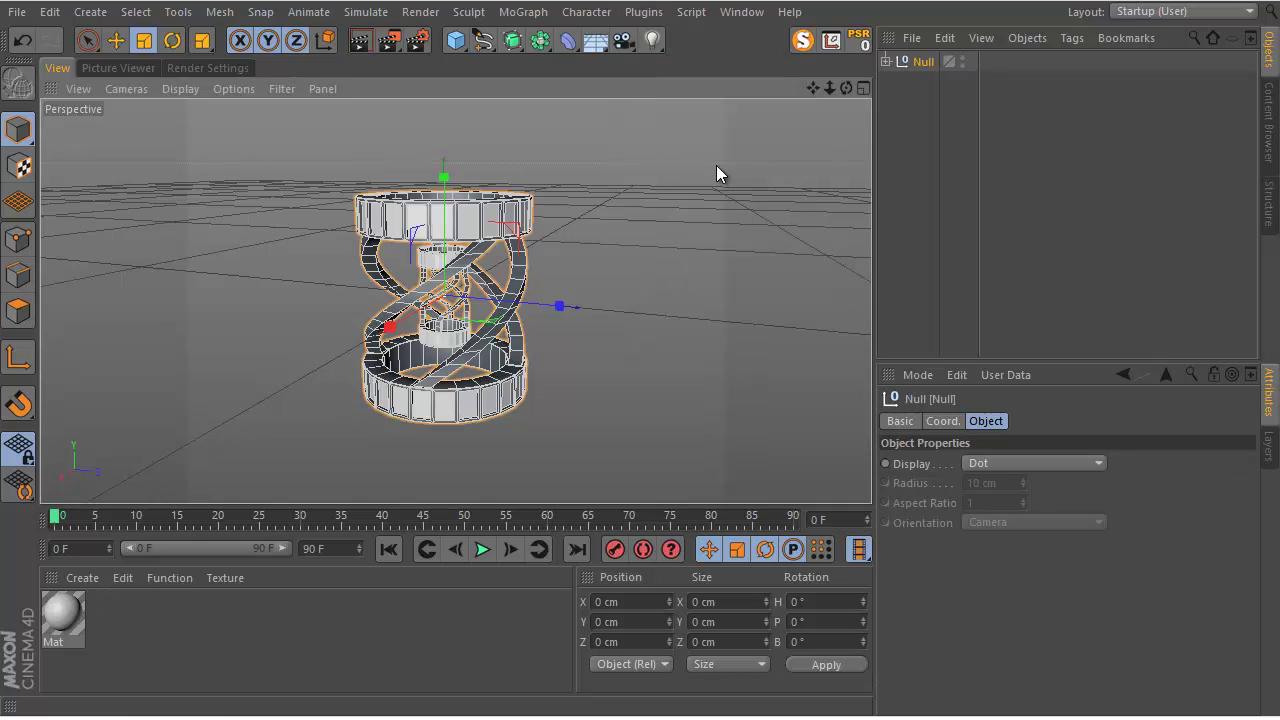
# Add a Floor object beneath the grouped abstract shapes.
pyautogui.keyDown('alt'); pyautogui.moveTo(642, 363); pyautogui.dragTo(810, 100); pyautogui.keyUp('alt')
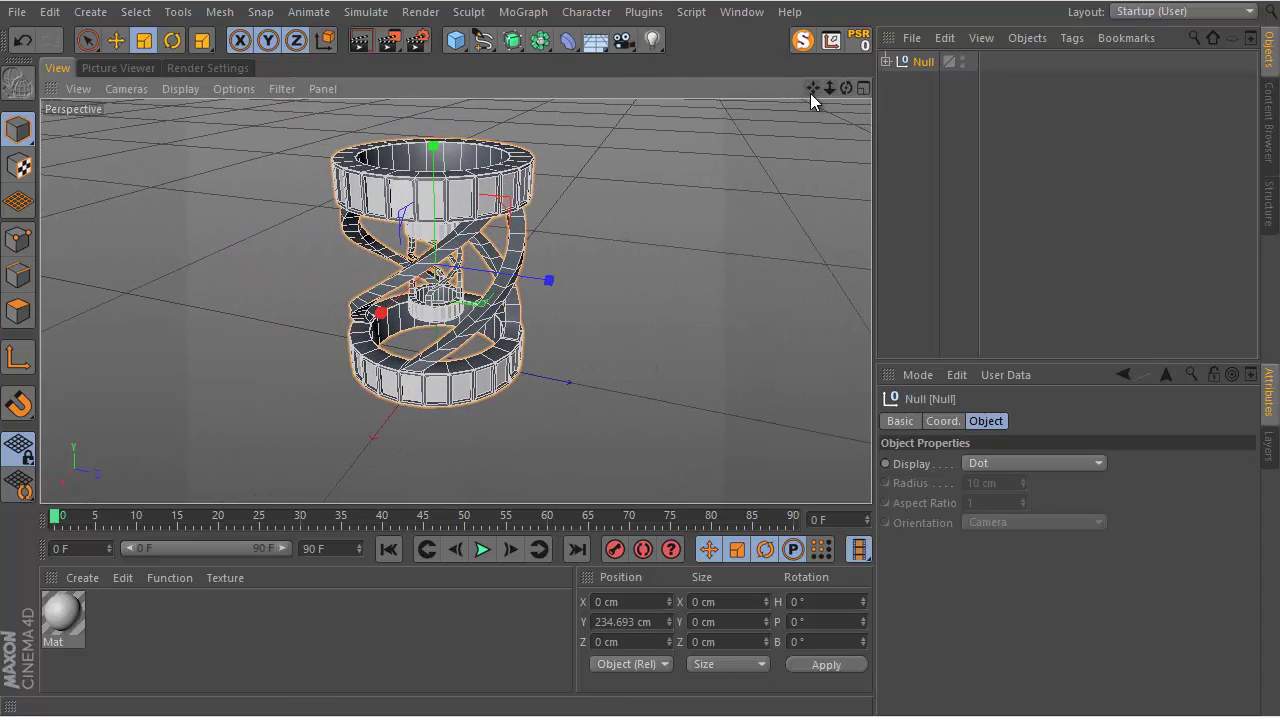
pyautogui.click(591, 42)
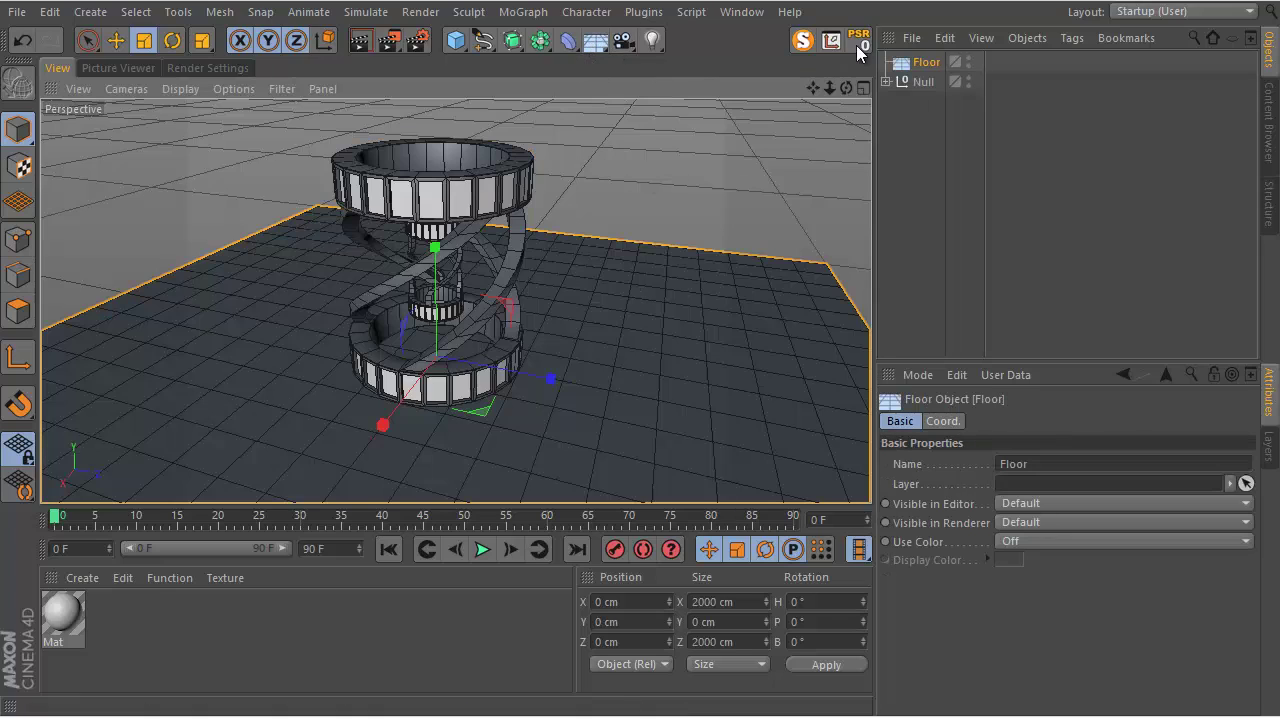
pyautogui.moveTo(842, 87); pyautogui.dragTo(642, 354)
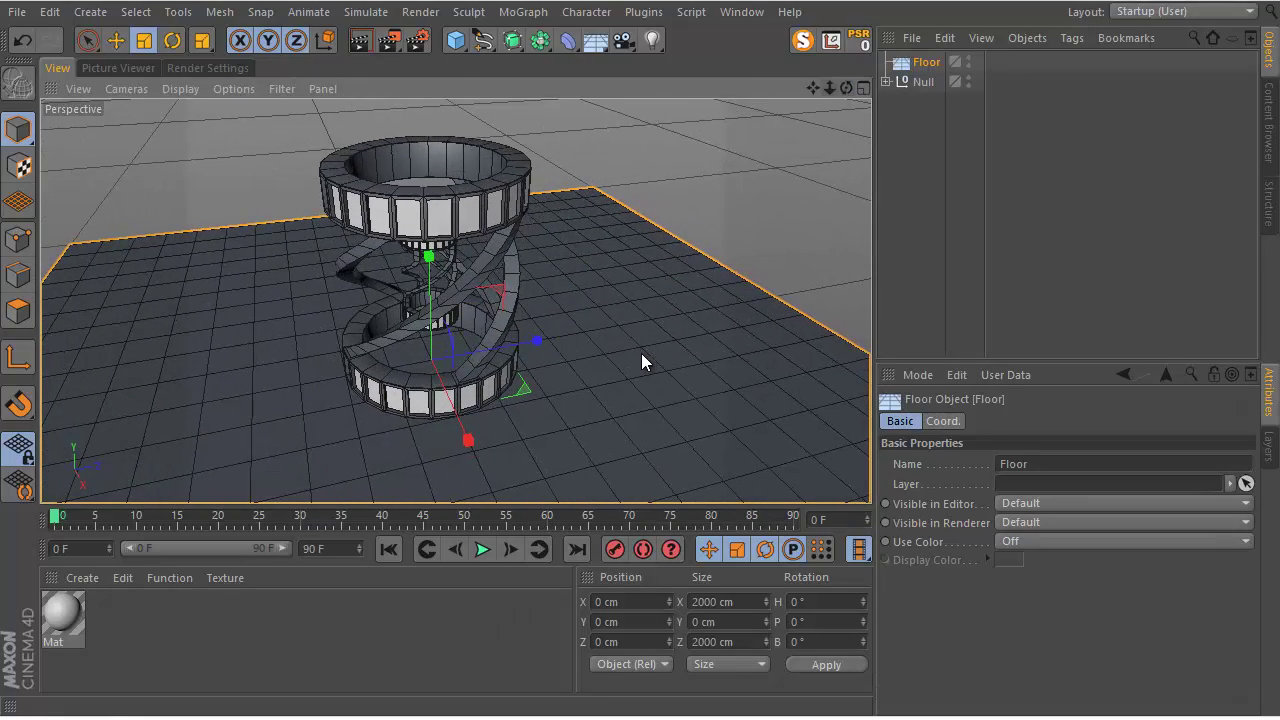
pyautogui.click(918, 82)
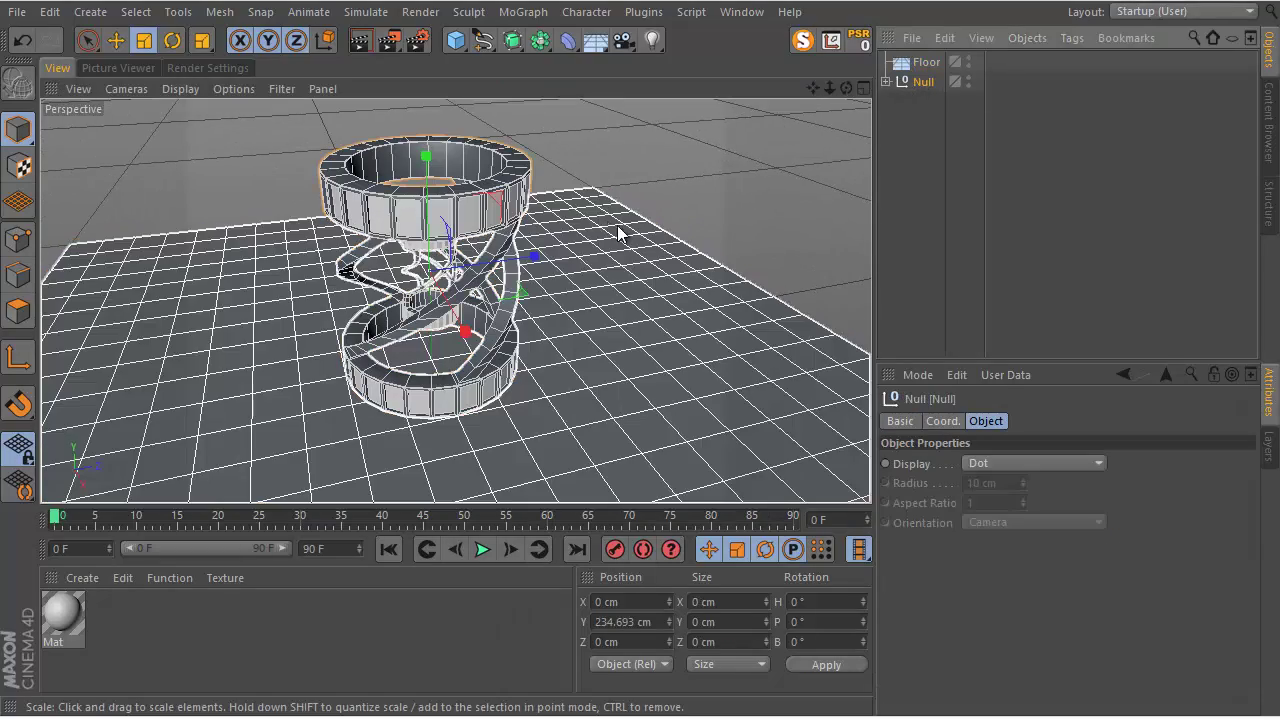
pyautogui.moveTo(674, 195); pyautogui.dragTo(677, 226)
pyautogui.hotkey('ctrl', 'z')
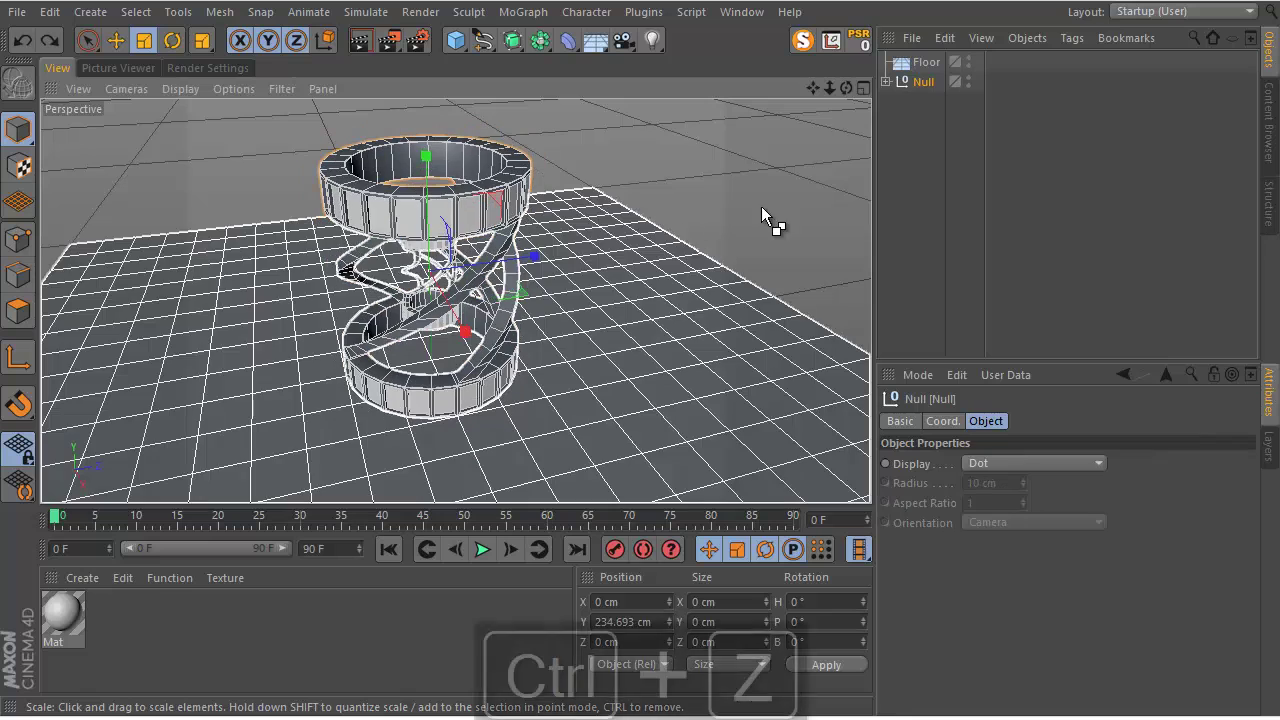
# Scale up the inner abstract shape copy inside the group to nearly half the outer structure's width.
pyautogui.click(886, 81)
pyautogui.click(937, 105)
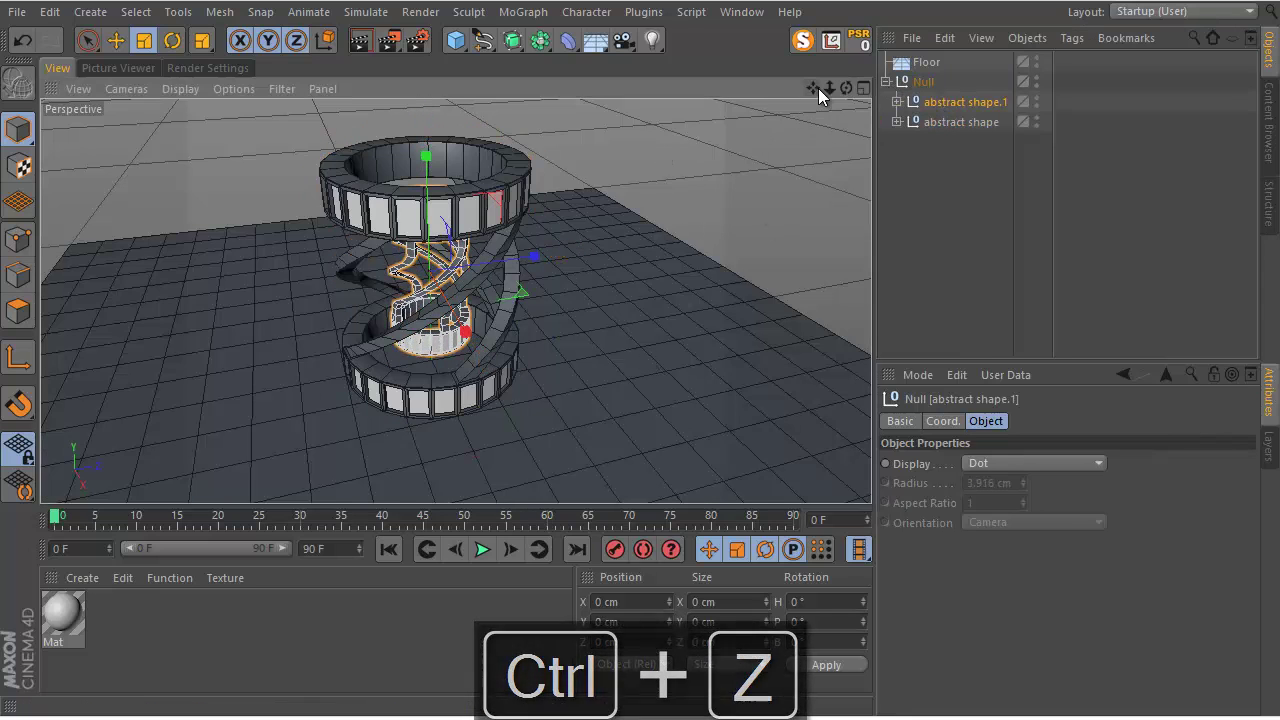
pyautogui.moveTo(818, 88); pyautogui.dragTo(641, 355)
pyautogui.moveTo(850, 88)
pyautogui.mouseDown()
pyautogui.moveTo(641, 362)
pyautogui.moveTo(844, 92)
pyautogui.mouseUp()
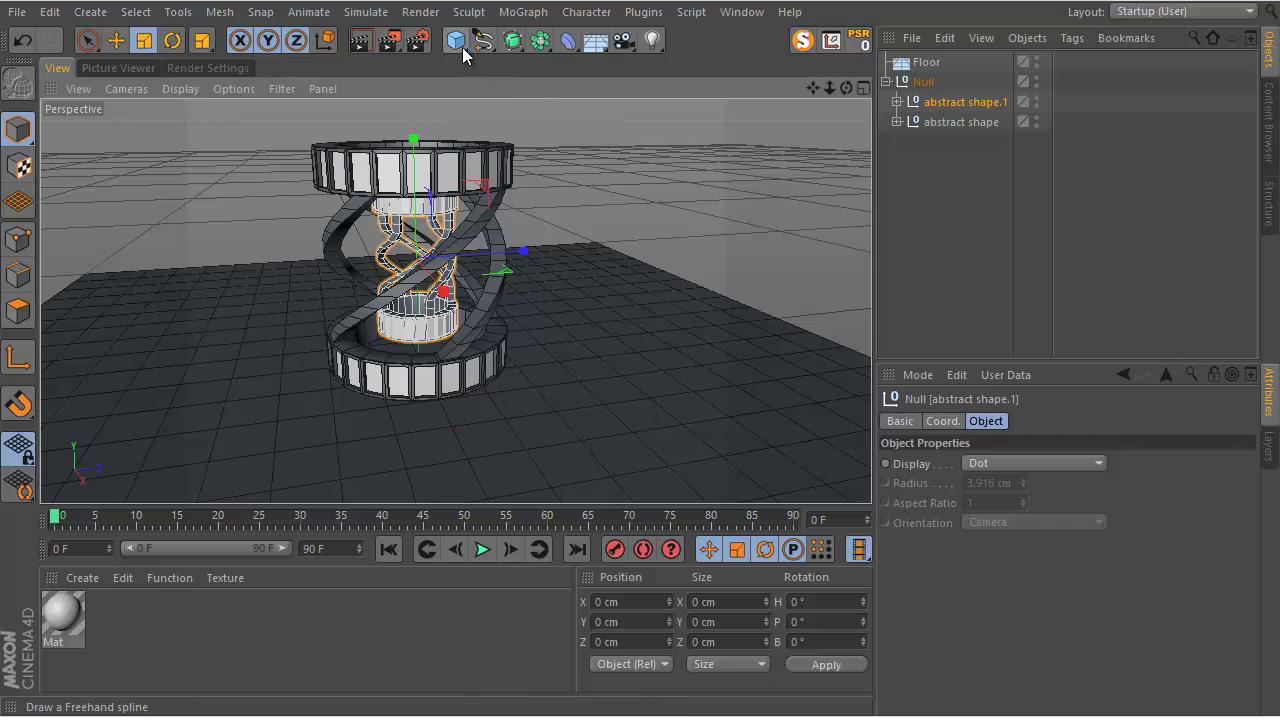
# Add a cube, isolate it and reshape it into a tall thin pillar about 31 × 833 × 34 cm.
pyautogui.moveTo(456, 40); pyautogui.dragTo(612, 78)
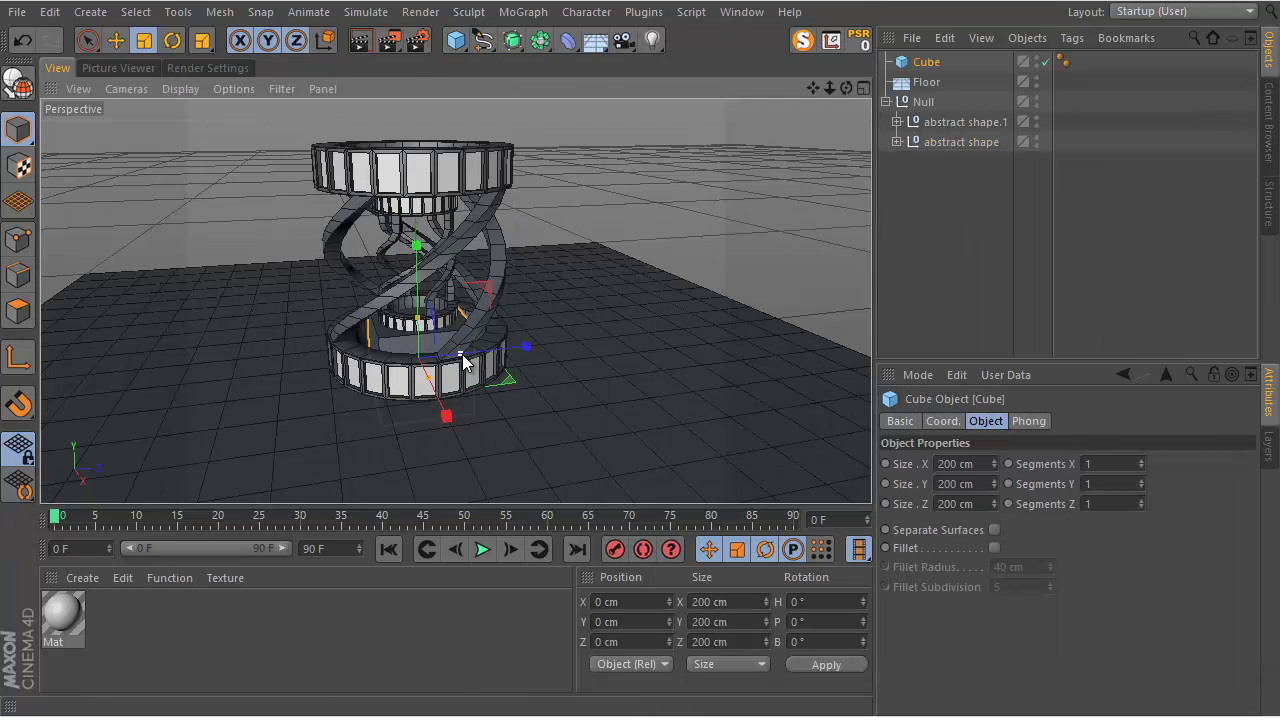
pyautogui.moveTo(462, 354); pyautogui.dragTo(430, 362)
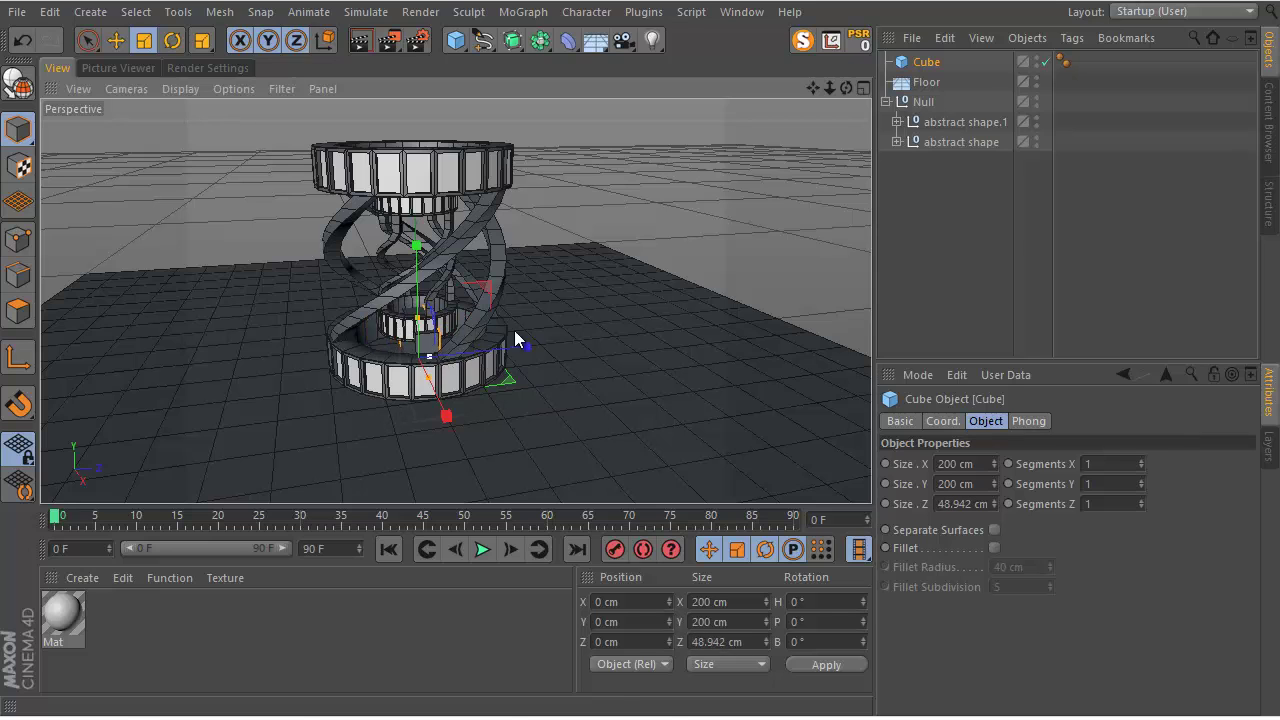
pyautogui.click(810, 40)
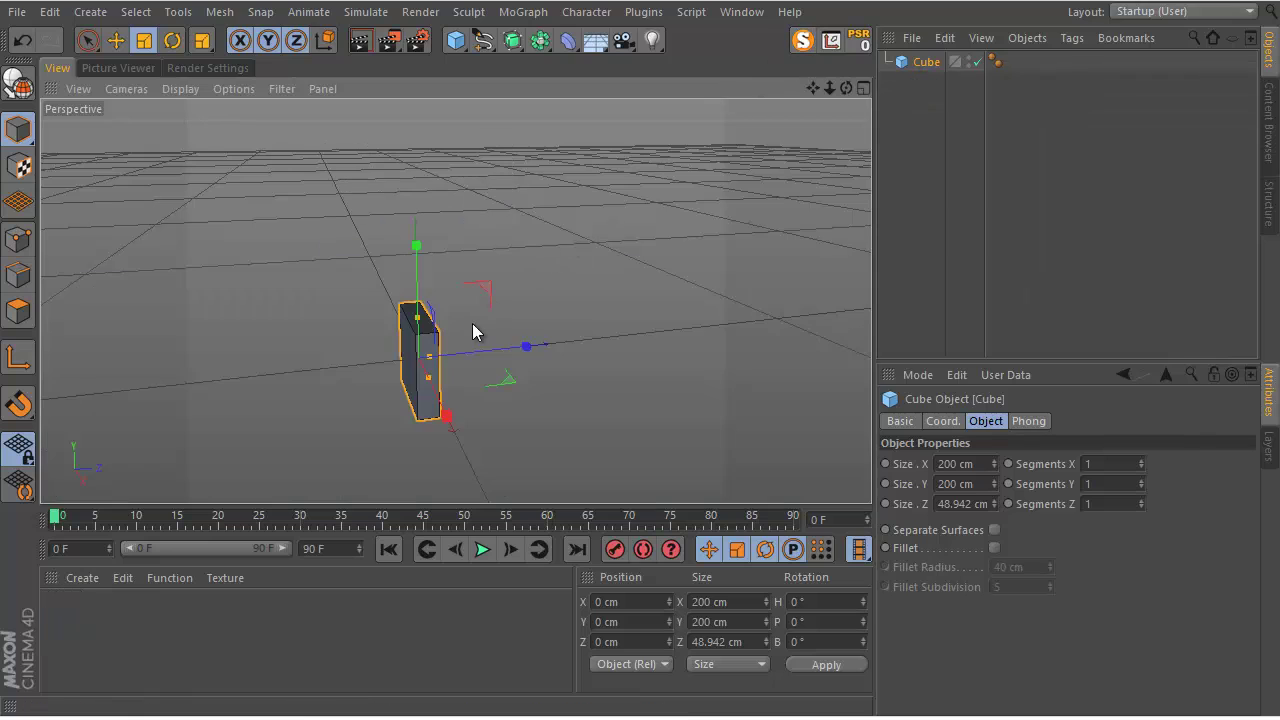
pyautogui.moveTo(429, 365); pyautogui.dragTo(424, 363)
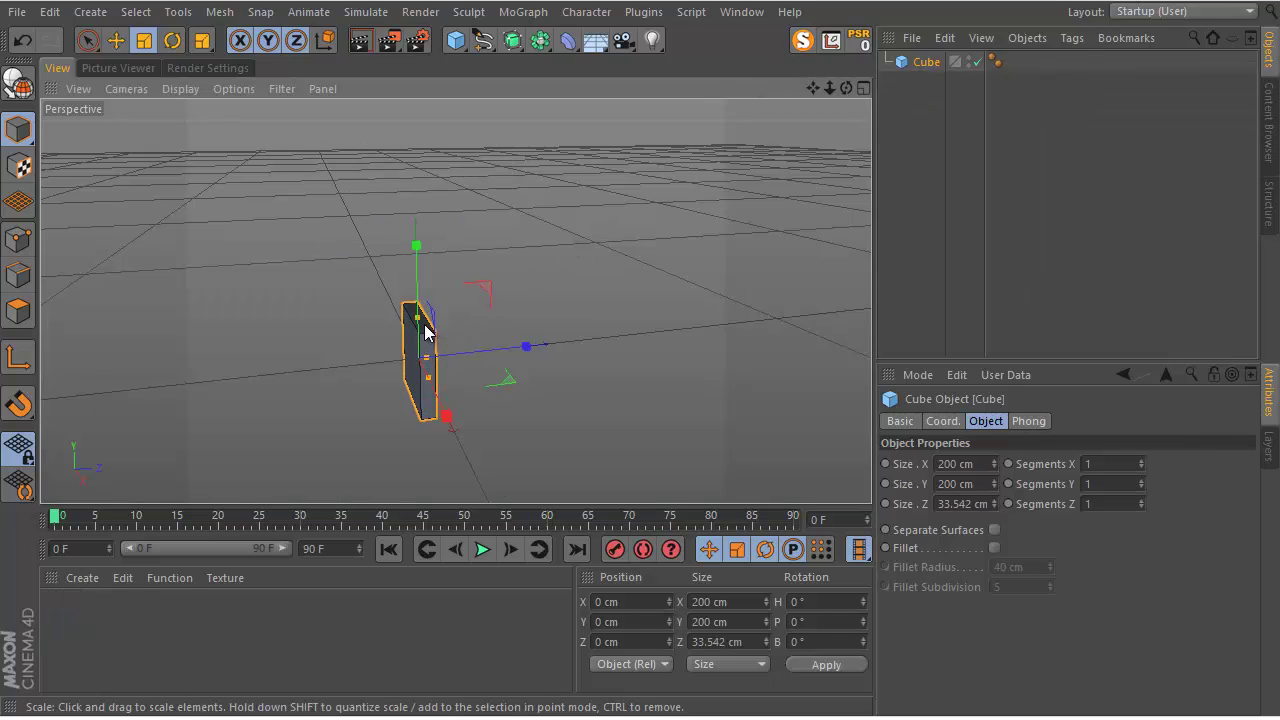
pyautogui.moveTo(420, 318); pyautogui.dragTo(414, 171)
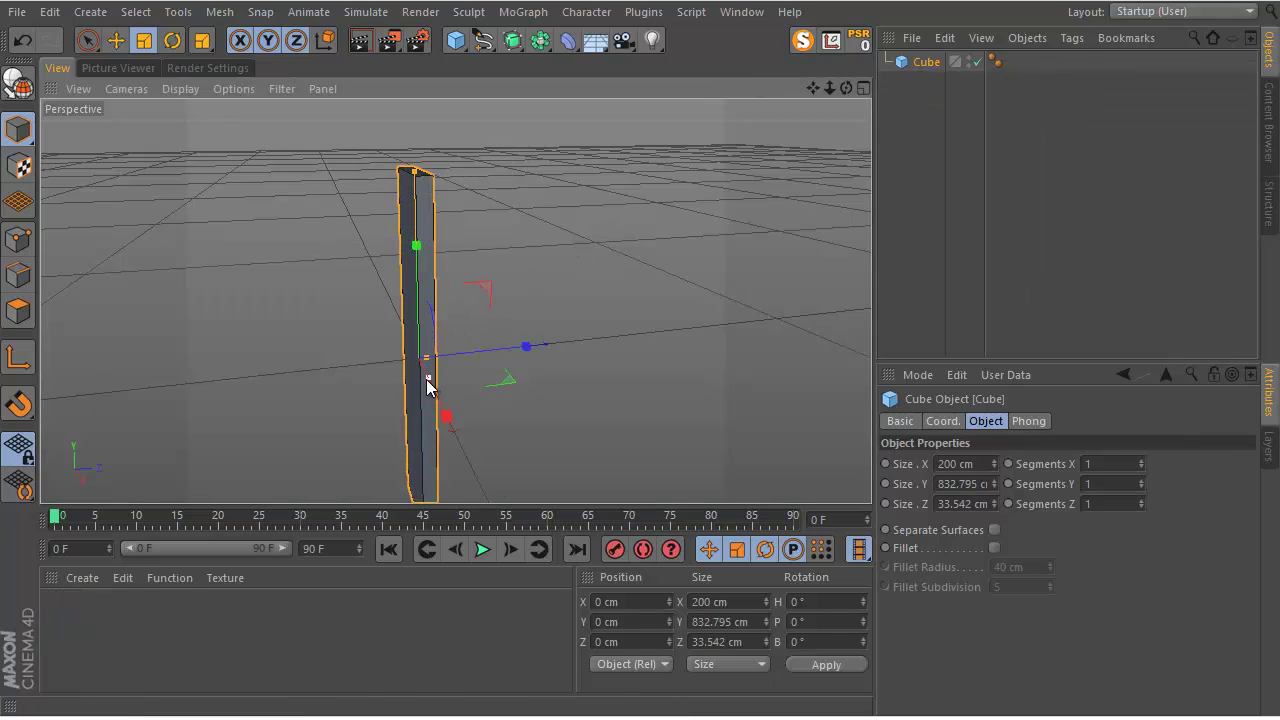
pyautogui.moveTo(428, 371); pyautogui.dragTo(421, 368)
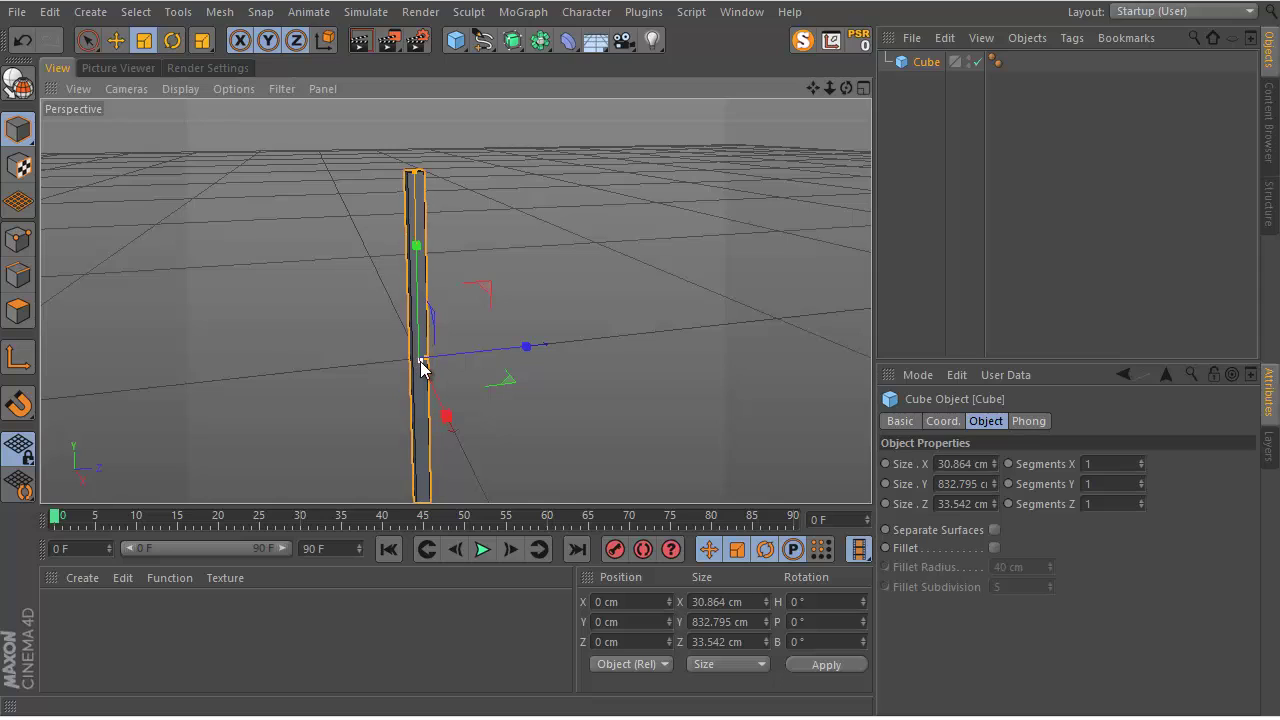
# Set the pillar's X and Z sizes to 30 cm and raise its height to about 1418 cm.
pyautogui.click(956, 463)
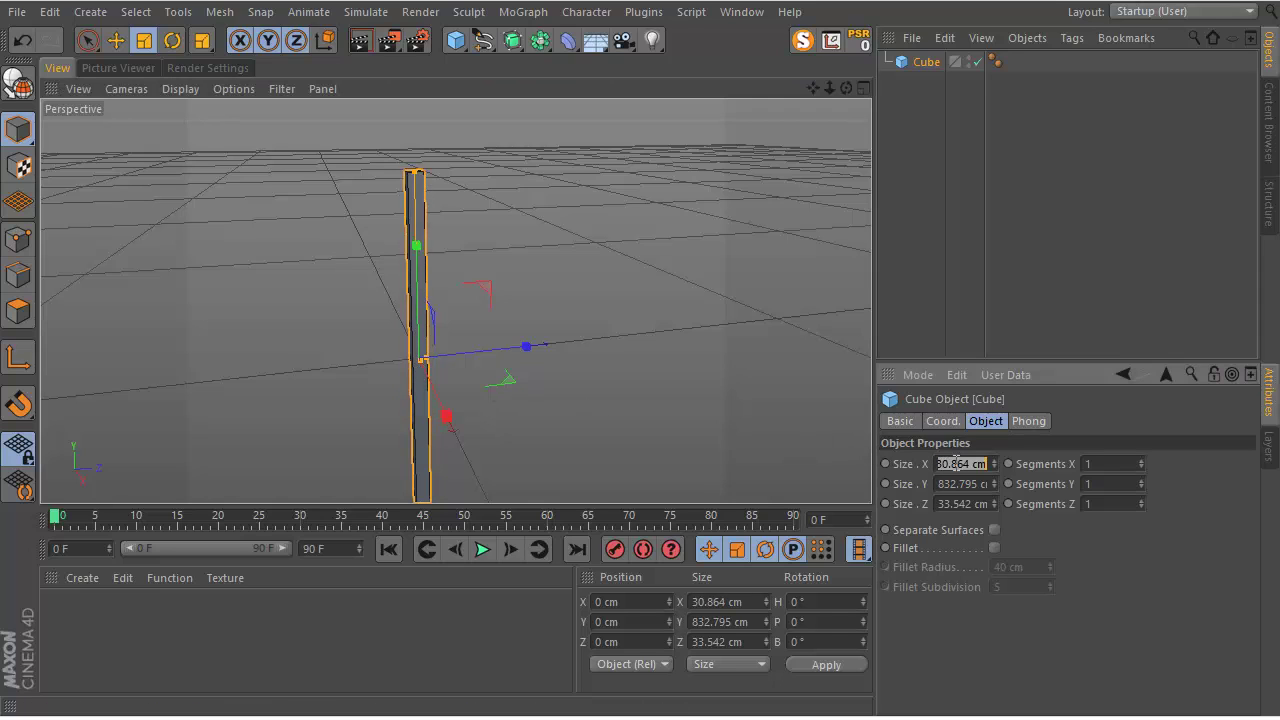
pyautogui.write('30')
pyautogui.press('Tab')
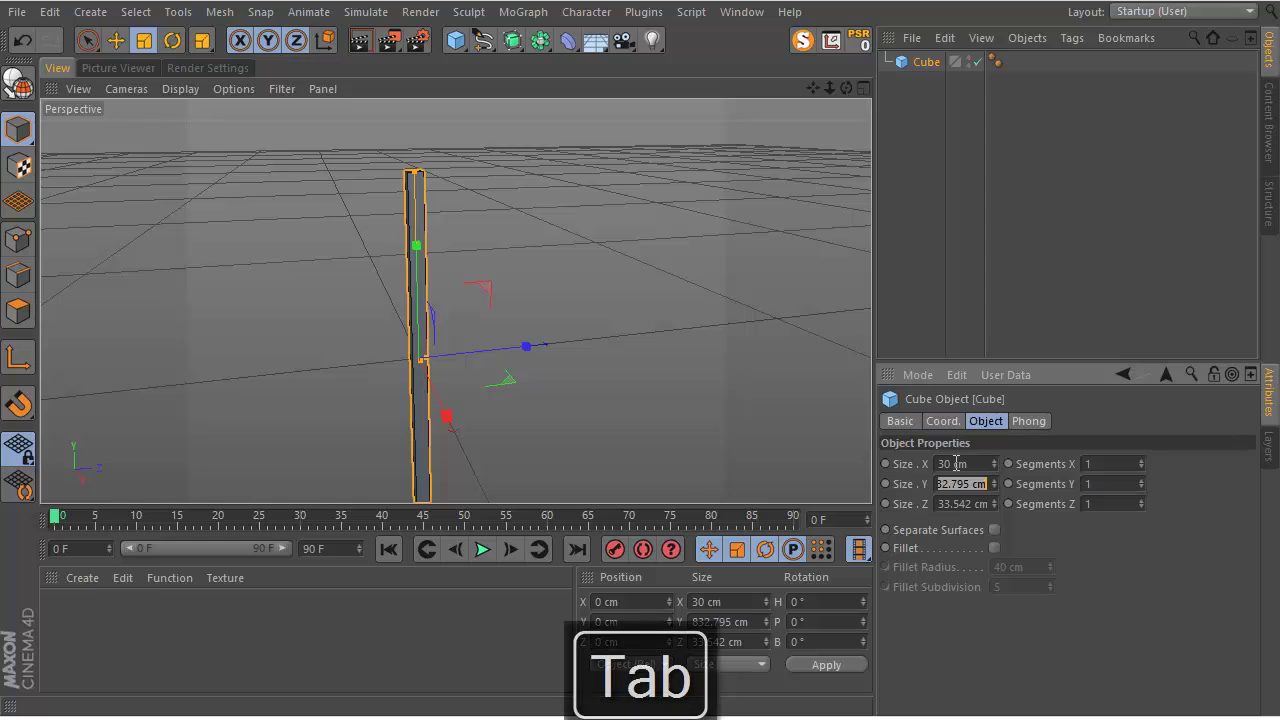
pyautogui.press('Tab')
pyautogui.write('30')
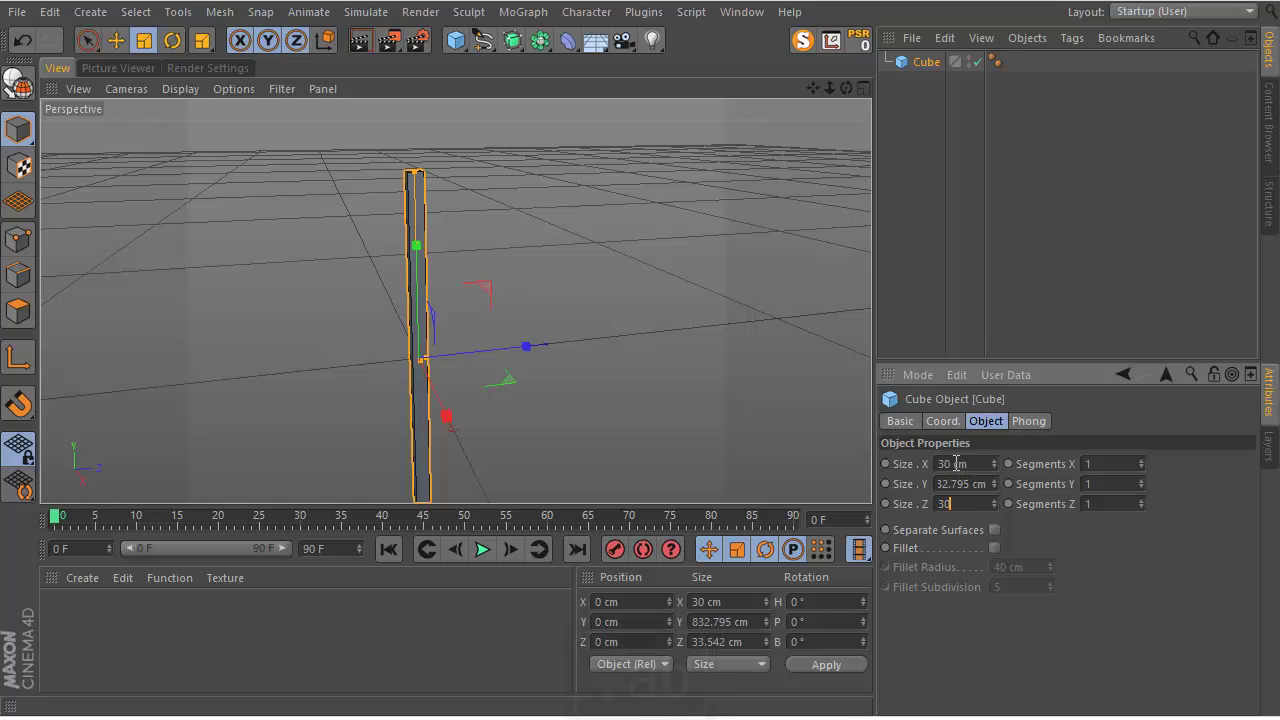
pyautogui.press('Tab')
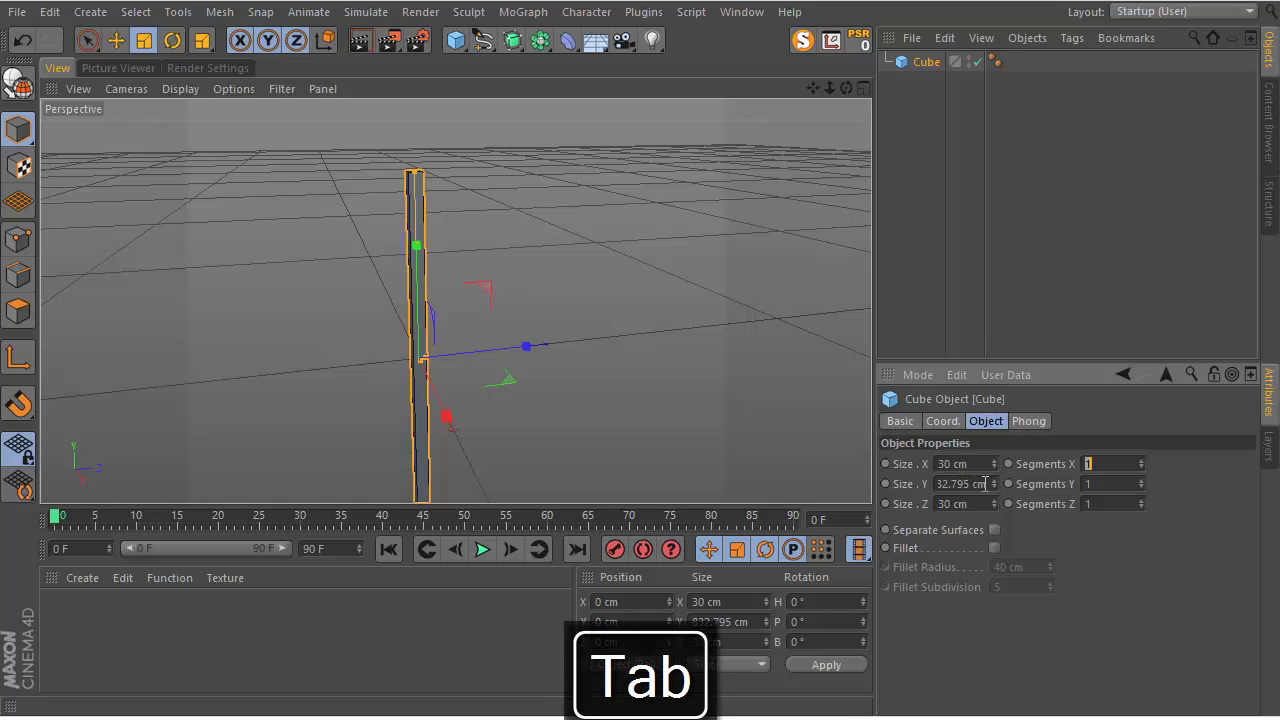
pyautogui.moveTo(997, 483)
pyautogui.mouseDown()
pyautogui.moveTo(1015, 434)
pyautogui.moveTo(1008, 498)
pyautogui.mouseUp()
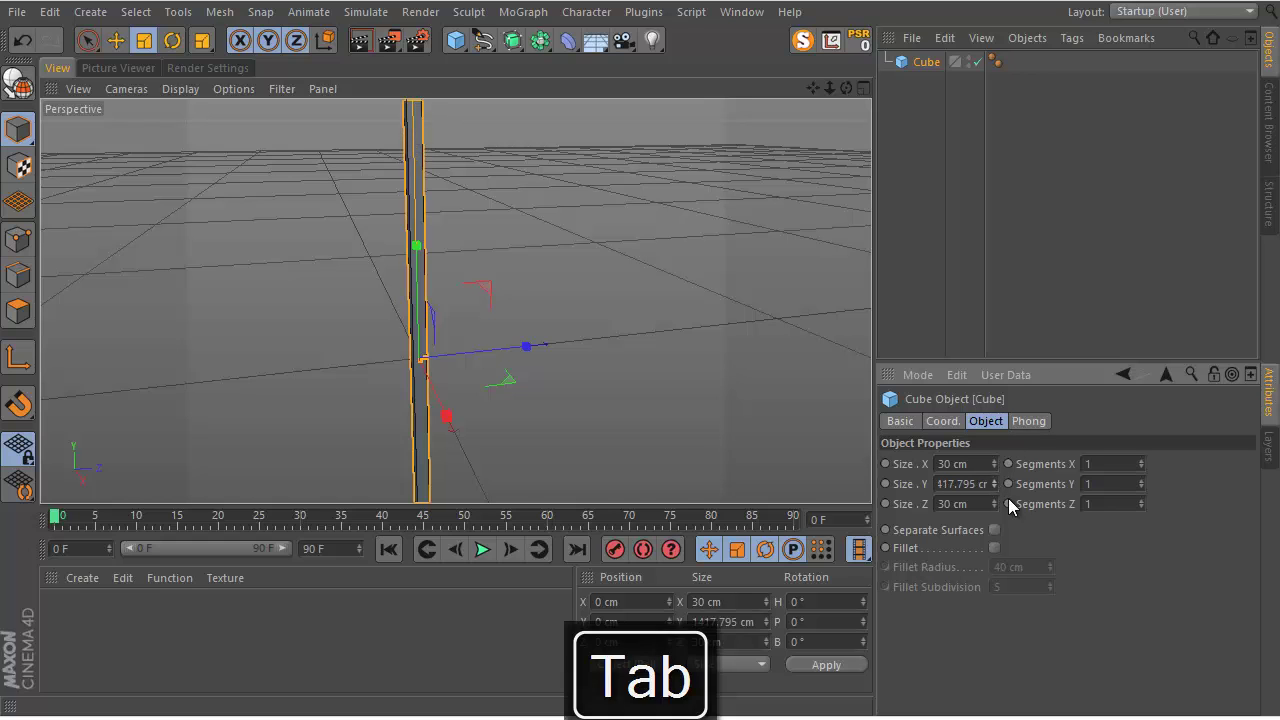
# Drop the pillar to the floor so its base rests on the ground plane.
pyautogui.moveTo(824, 97); pyautogui.dragTo(640, 356)
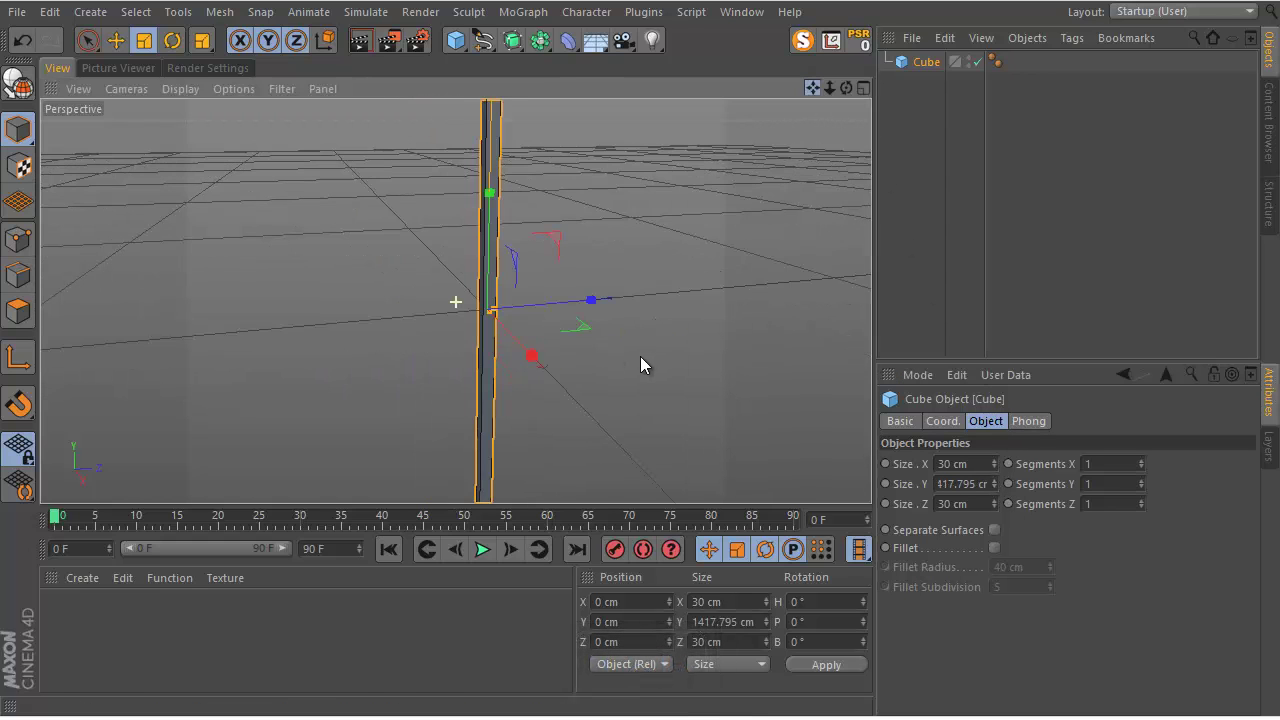
pyautogui.scroll(-3, 640, 356)
pyautogui.click(523, 12)
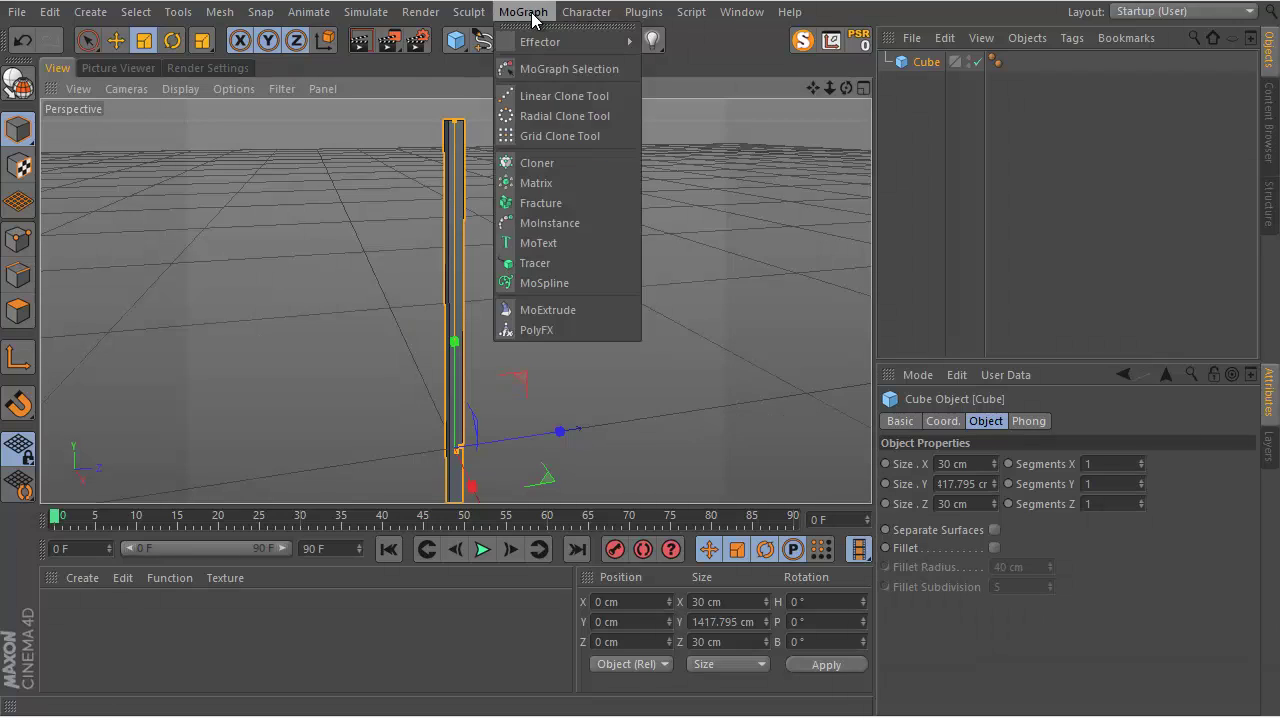
pyautogui.moveTo(719, 12)
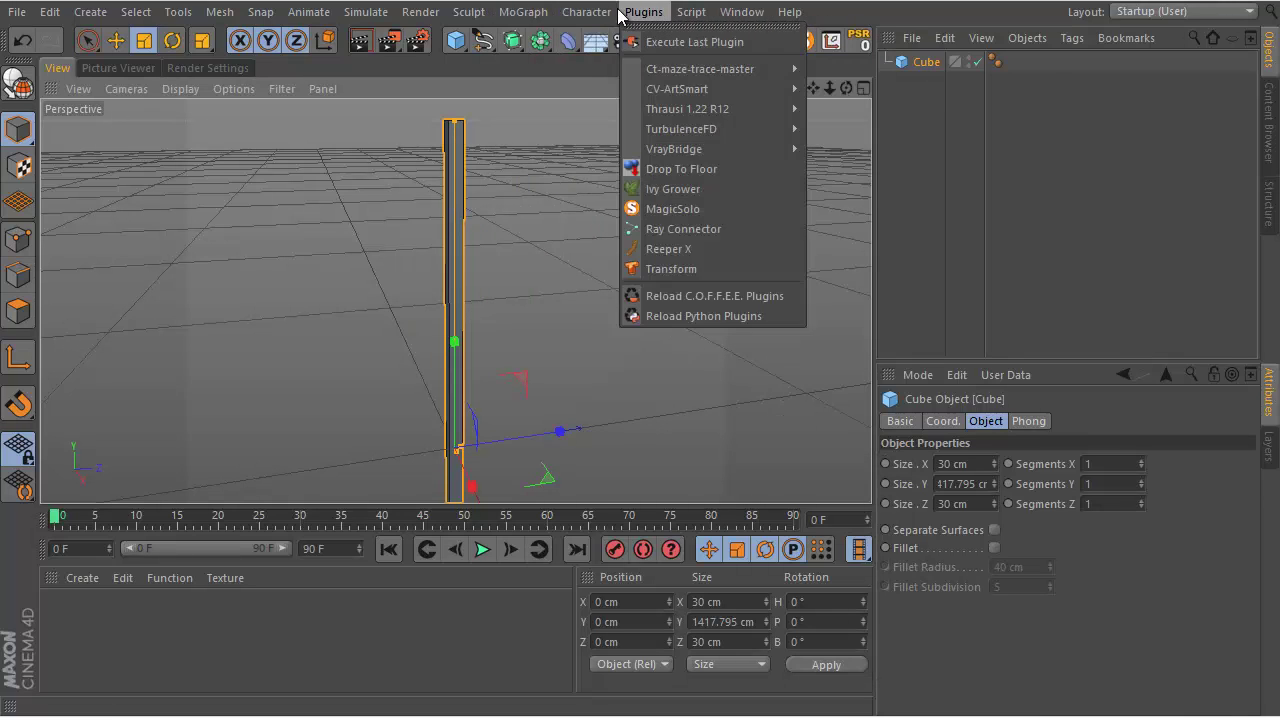
pyautogui.moveTo(599, 12)
pyautogui.moveTo(643, 14)
pyautogui.click(710, 169)
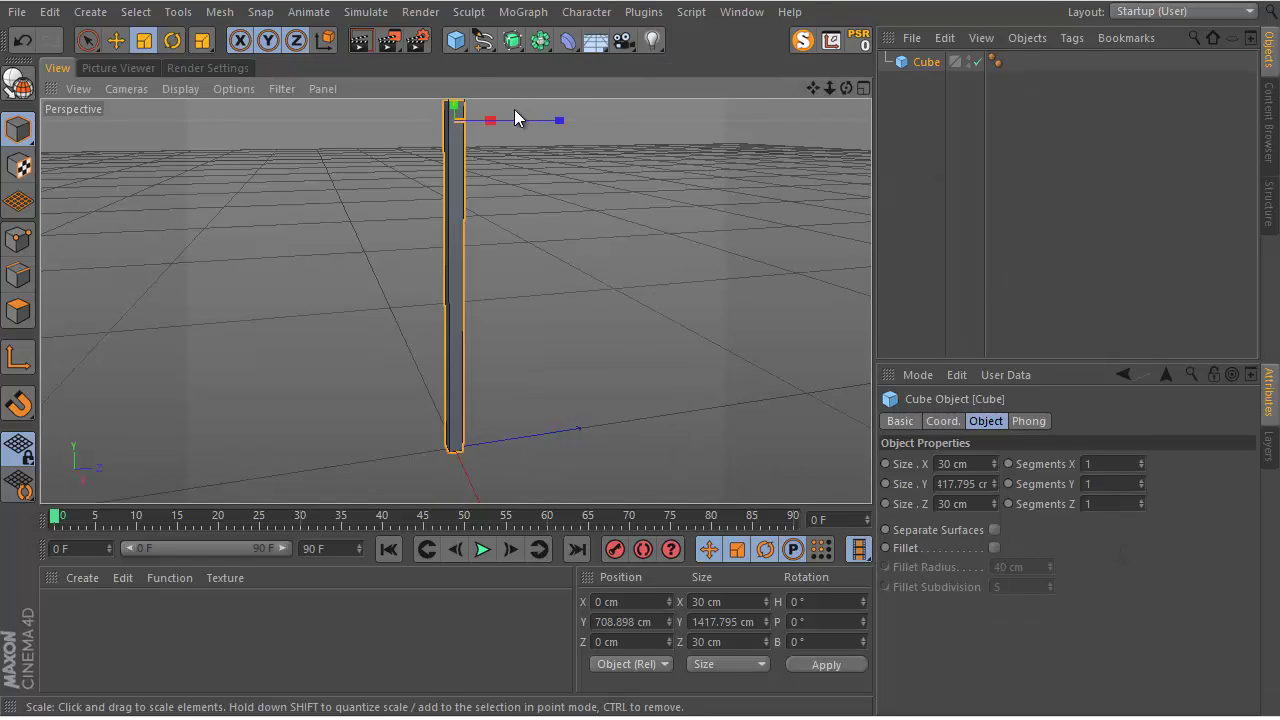
# Place the pillar inside a new Array object and set the array radius to 415 cm.
pyautogui.moveTo(536, 43); pyautogui.dragTo(610, 76)
pyautogui.moveTo(940, 82); pyautogui.dragTo(921, 63)
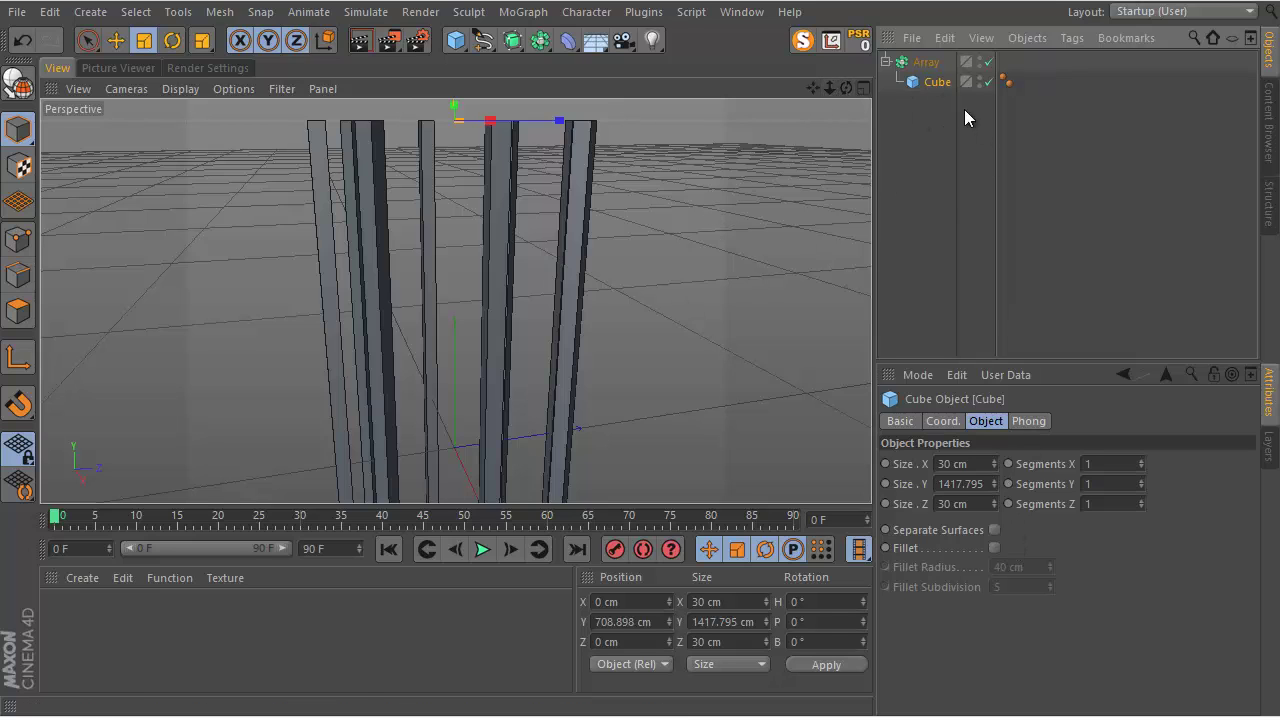
pyautogui.press('Up')
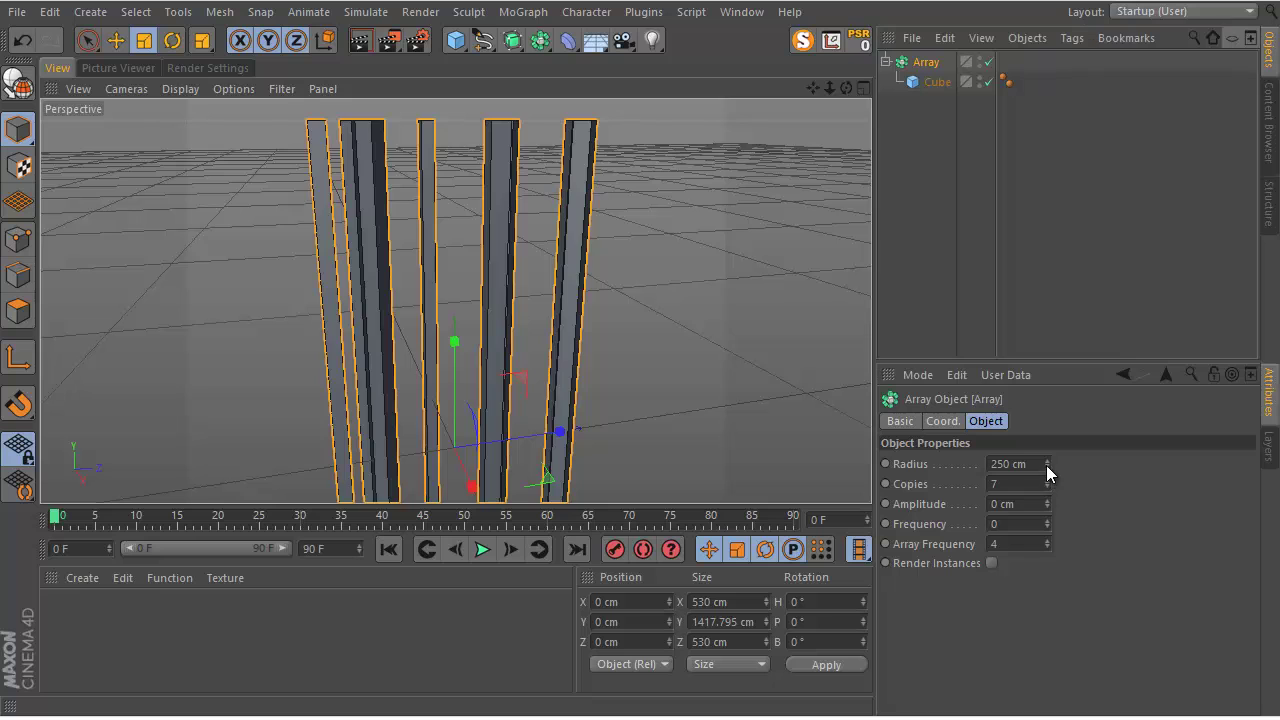
pyautogui.moveTo(1046, 465); pyautogui.dragTo(1063, 474)
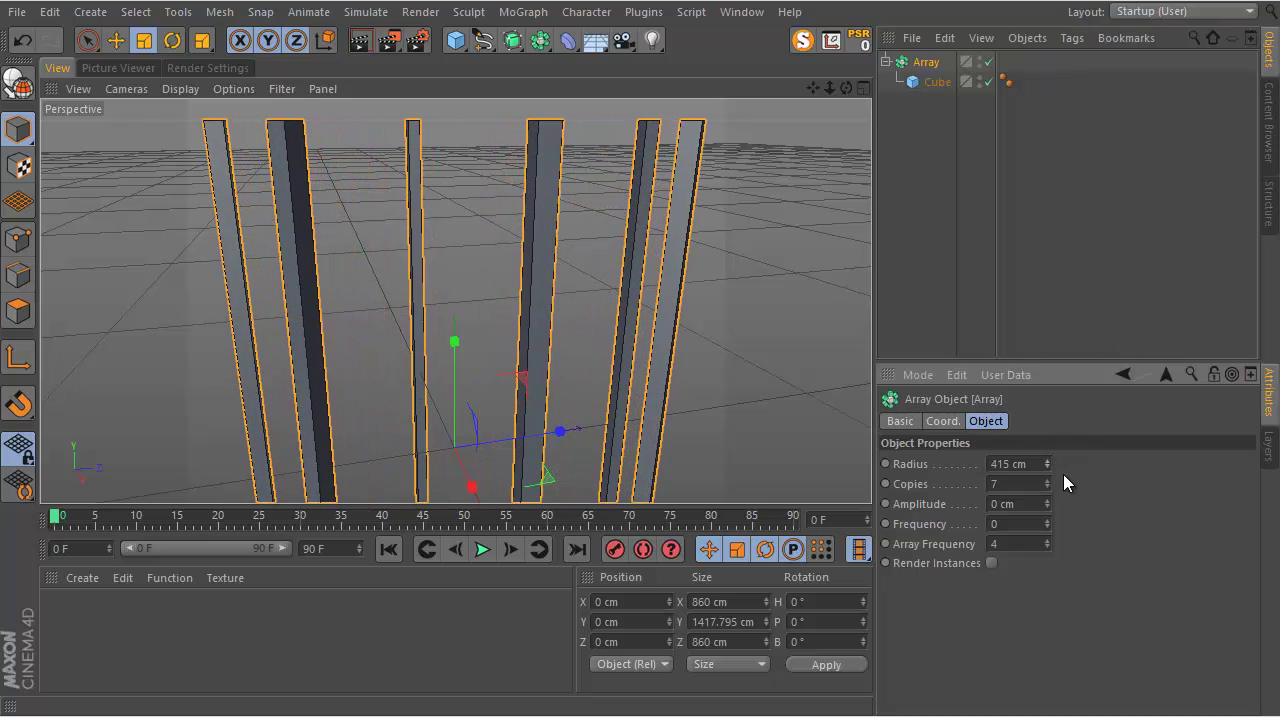
# Drop the pillar array to the floor and bring the hidden floor and abstract shapes back into view.
pyautogui.click(522, 12)
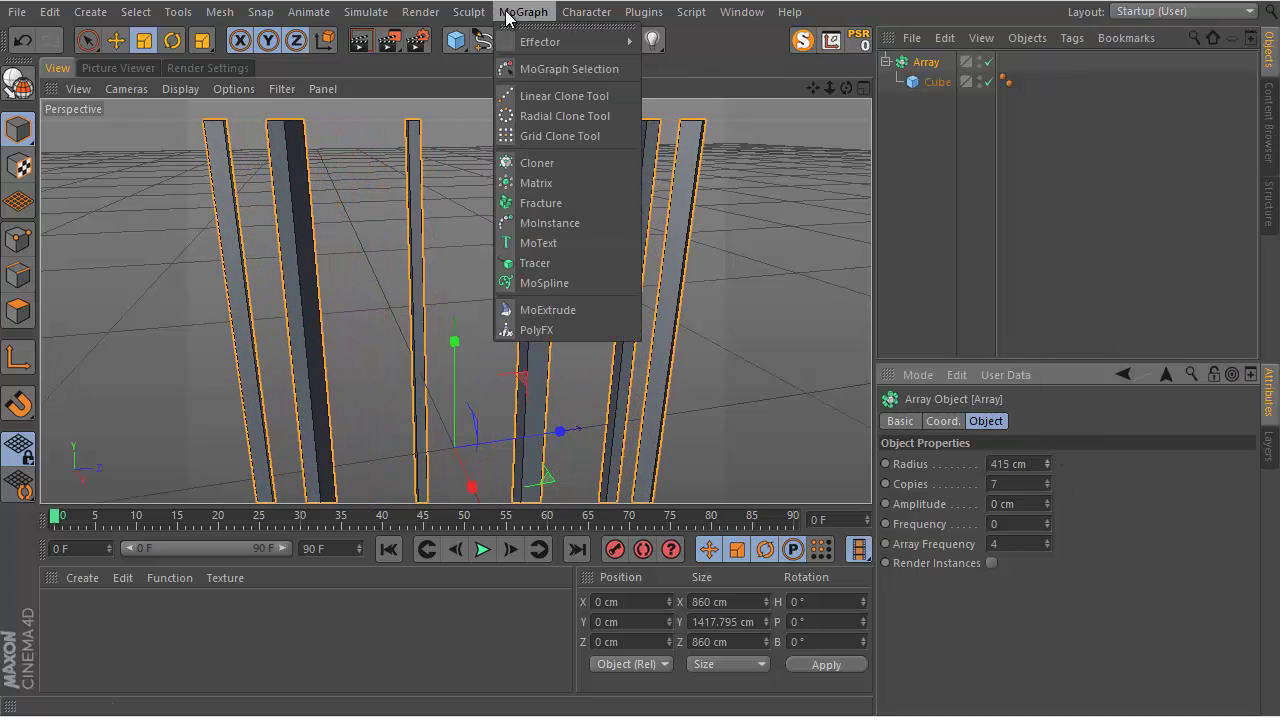
pyautogui.moveTo(594, 12)
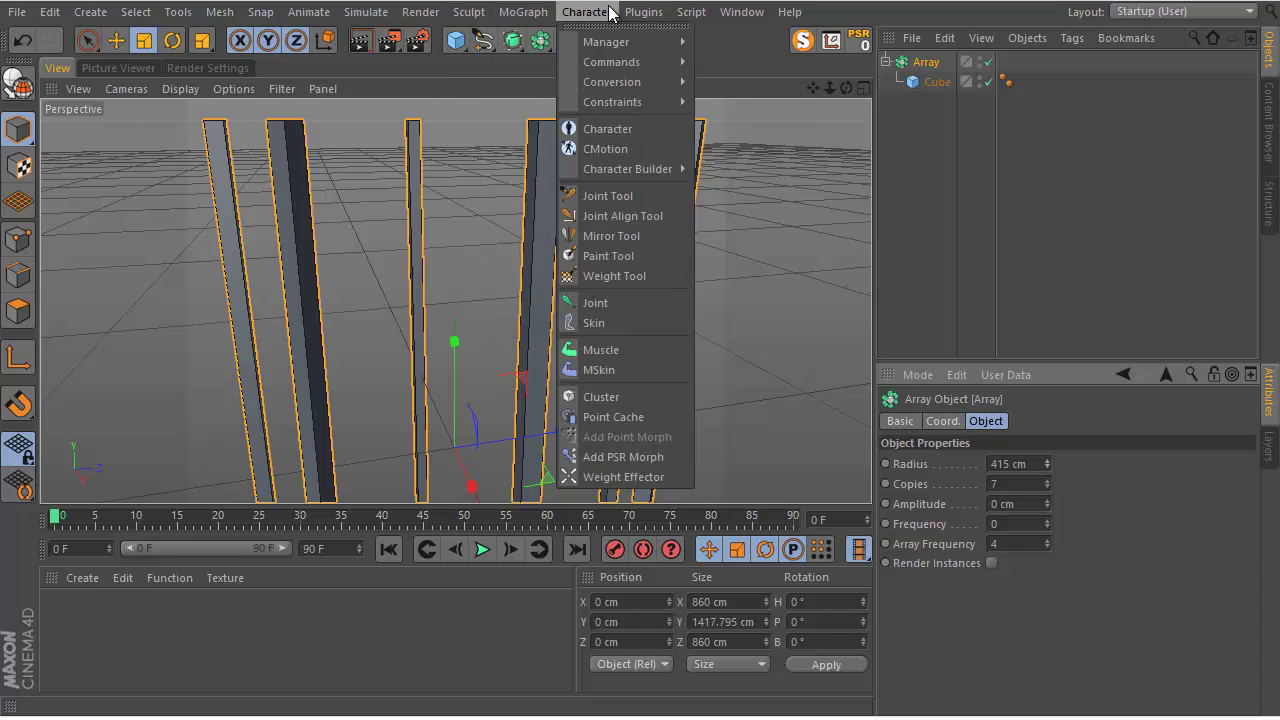
pyautogui.moveTo(655, 13)
pyautogui.click(729, 172)
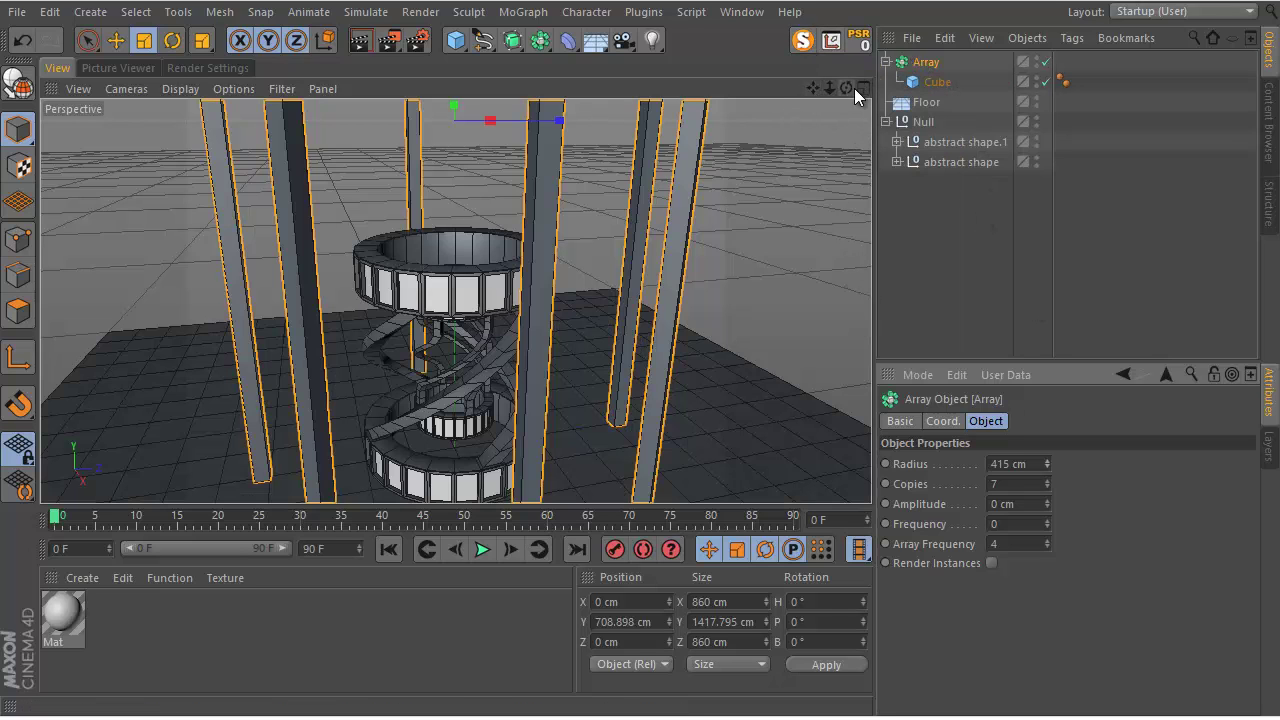
pyautogui.moveTo(847, 88); pyautogui.dragTo(641, 353)
pyautogui.moveTo(830, 88); pyautogui.dragTo(643, 362)
pyautogui.moveTo(838, 90); pyautogui.dragTo(641, 353)
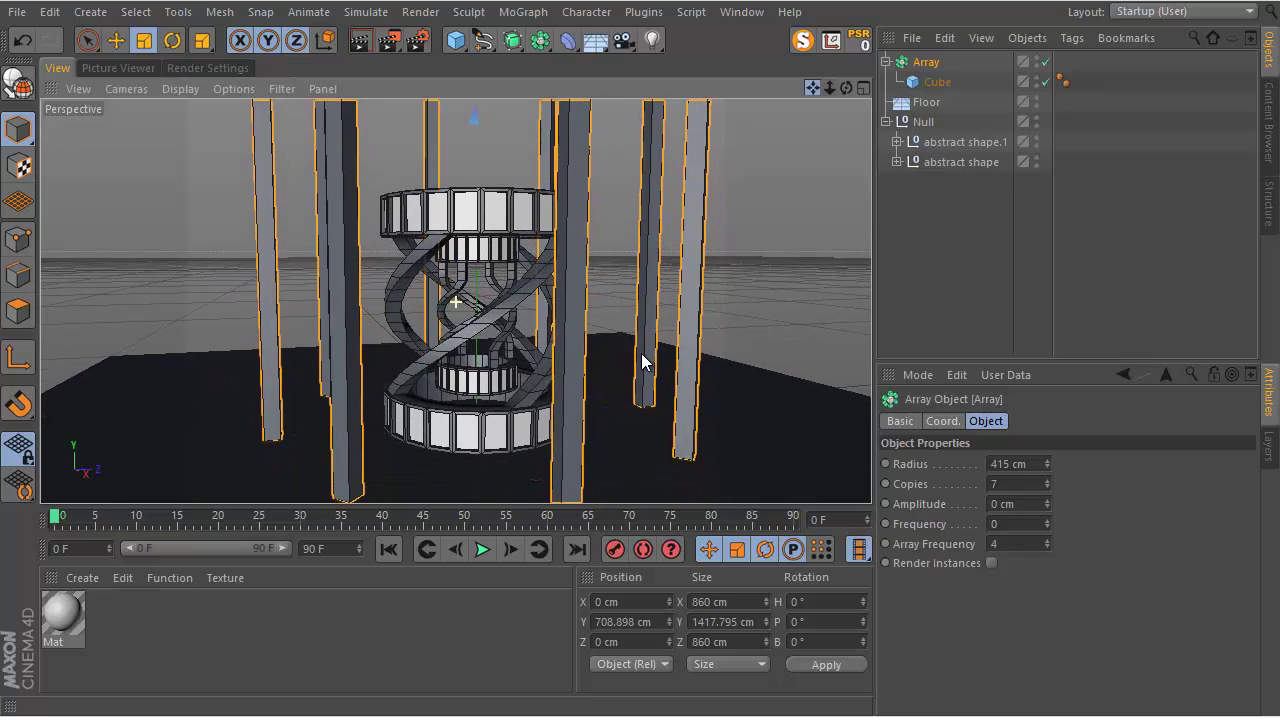
pyautogui.moveTo(839, 95); pyautogui.dragTo(580, 405)
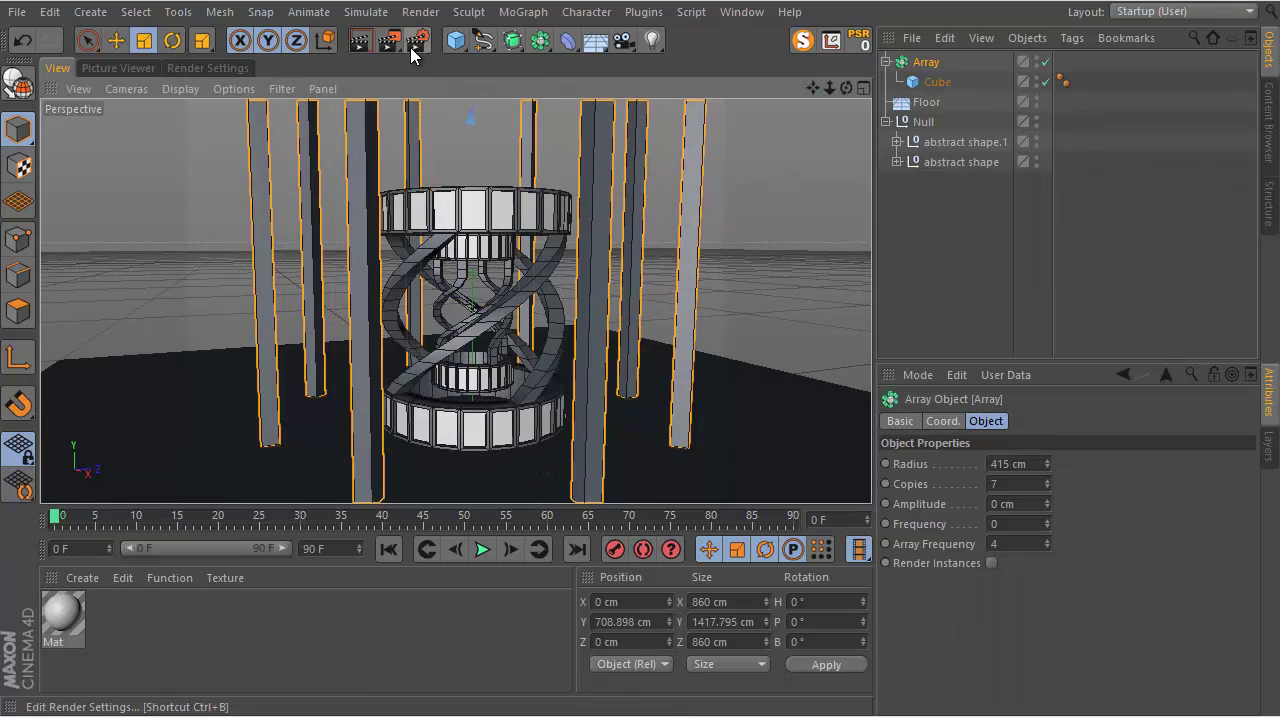
# Set the X and Z sizes of the pillar inside the array to 20 cm.
pyautogui.click(926, 84)
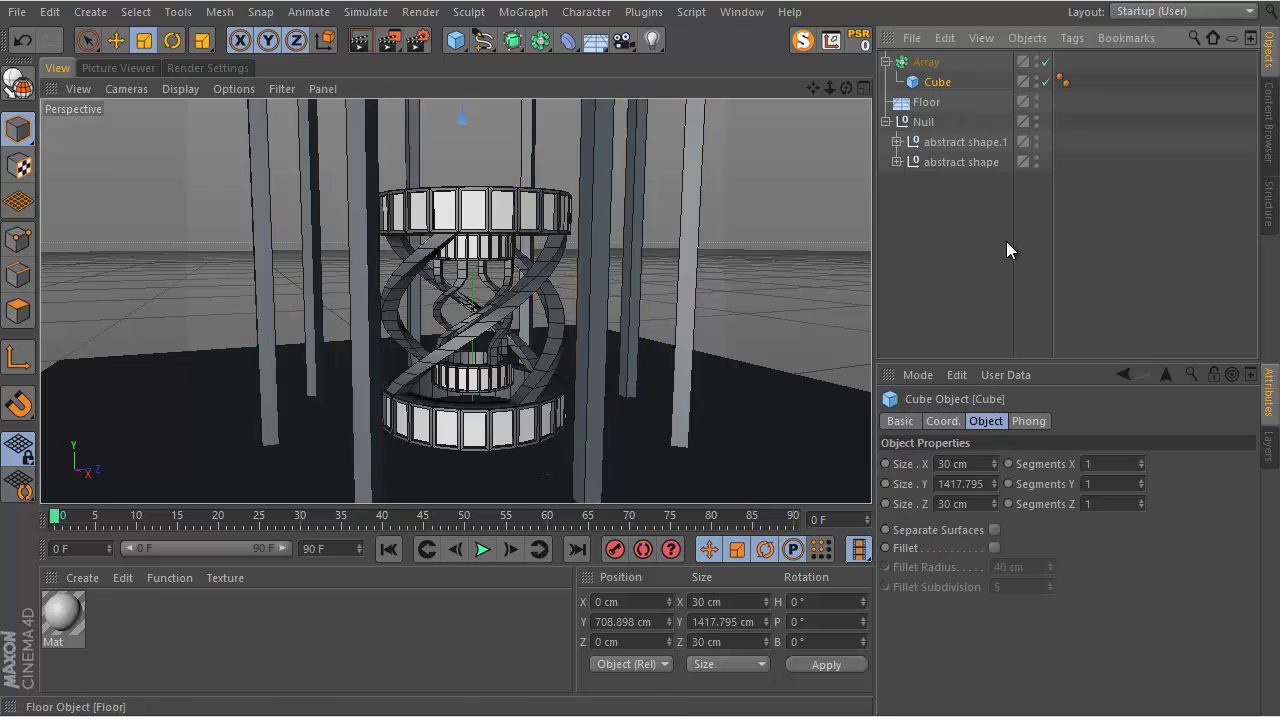
pyautogui.click(961, 463)
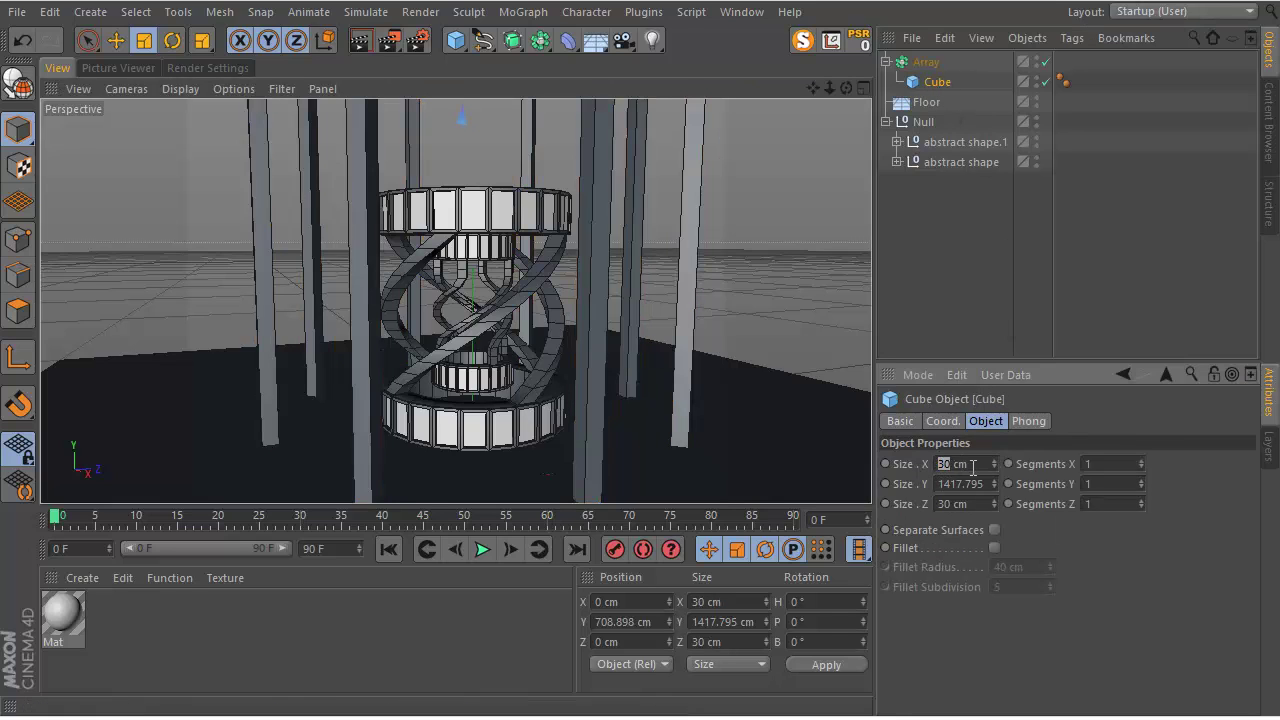
pyautogui.write('2')
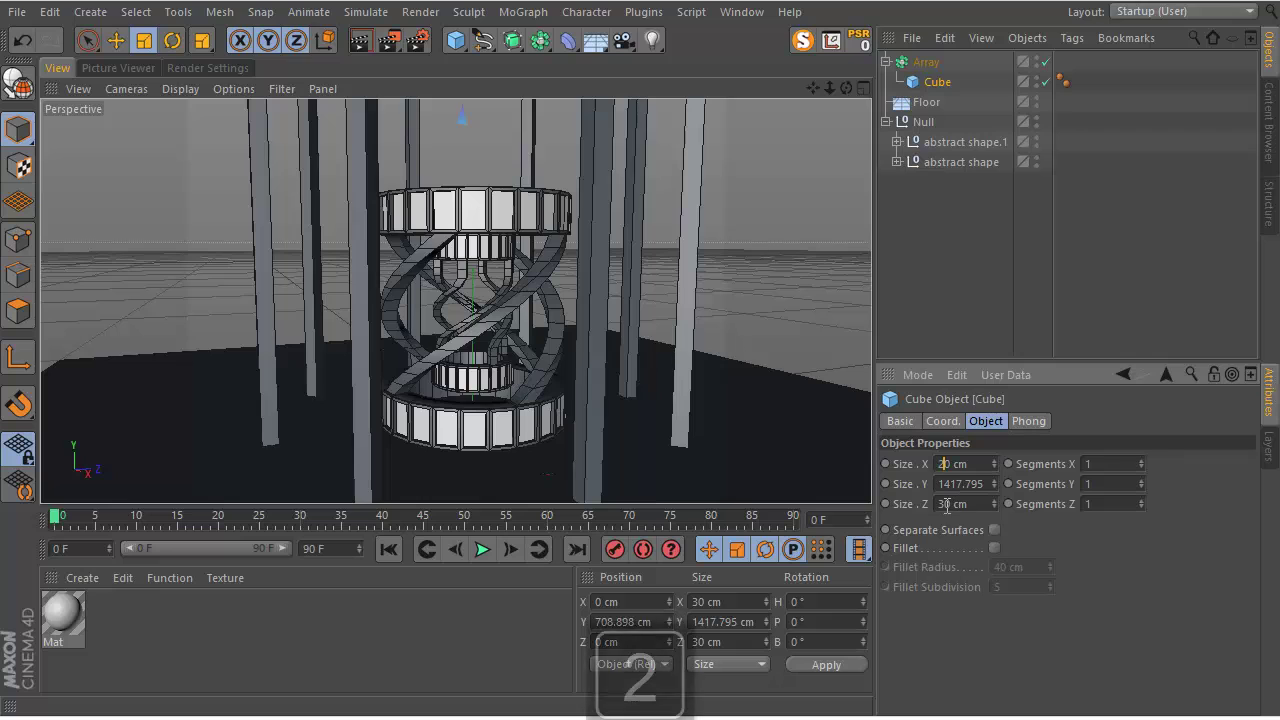
pyautogui.click(941, 503)
pyautogui.write('2')
pyautogui.press('Return')
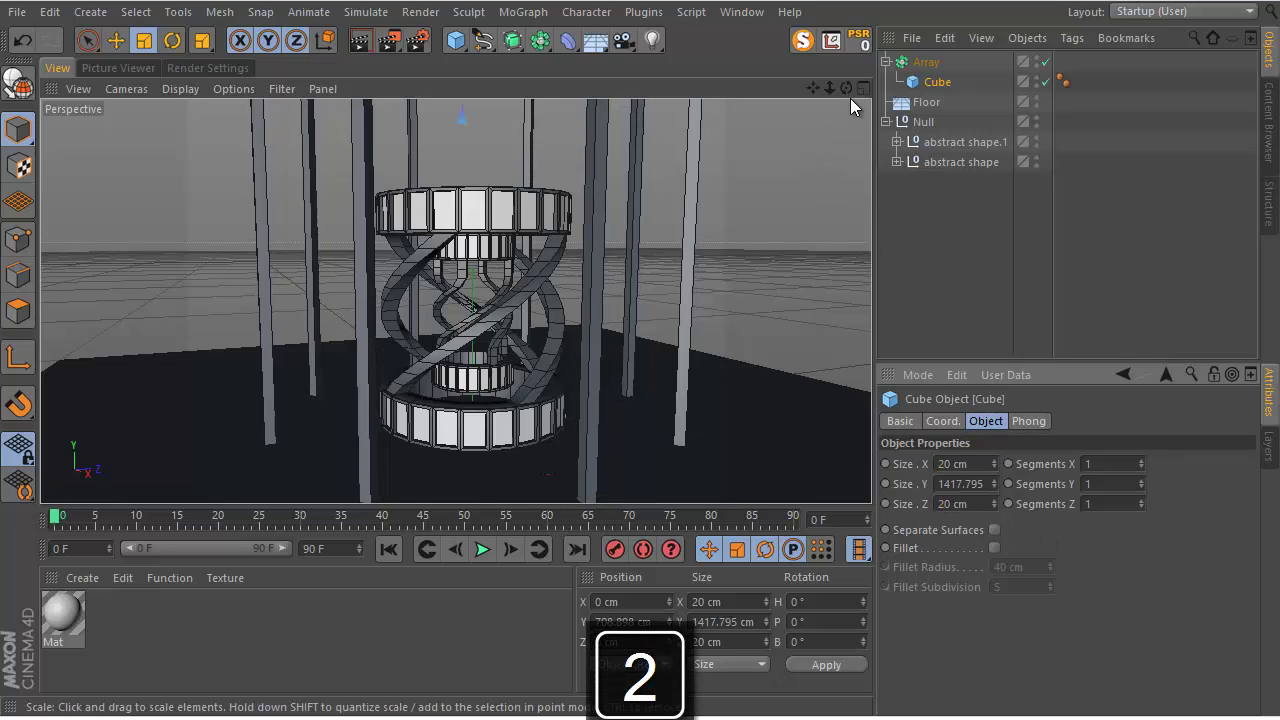
# Duplicate the pillar array and reduce the copy's radius to 36 cm.
pyautogui.moveTo(846, 88); pyautogui.dragTo(643, 356)
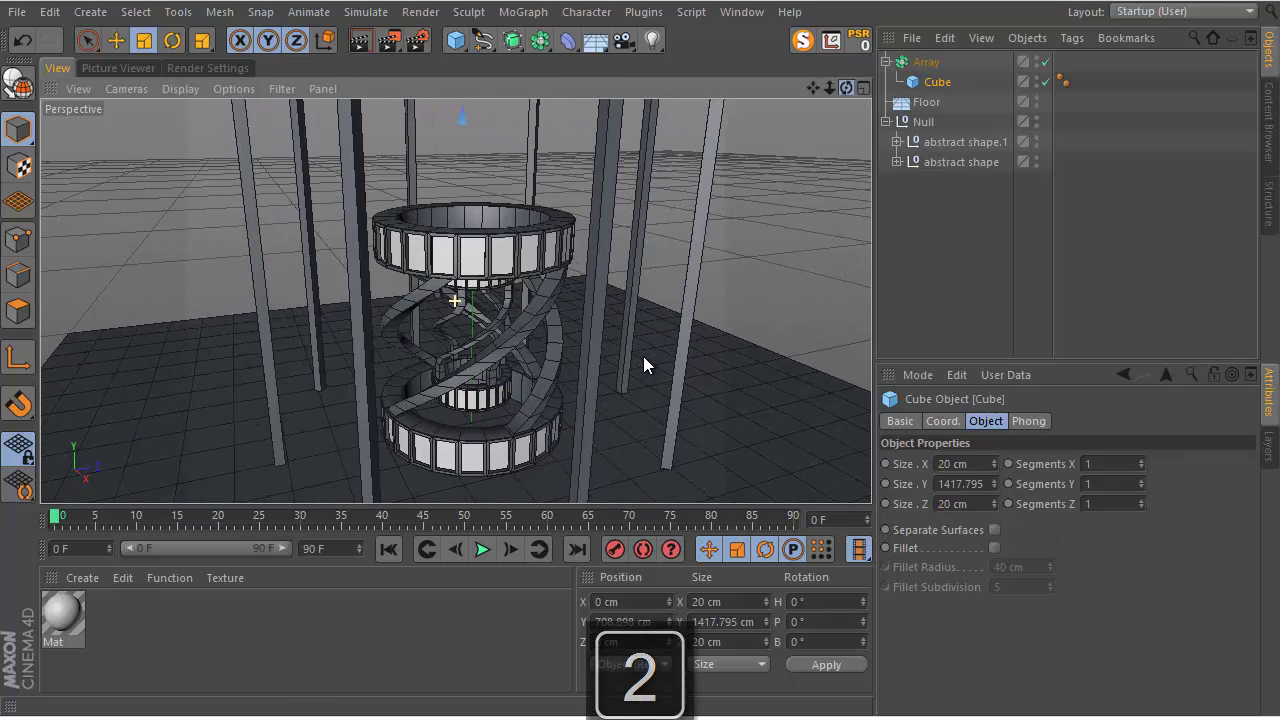
pyautogui.click(920, 62)
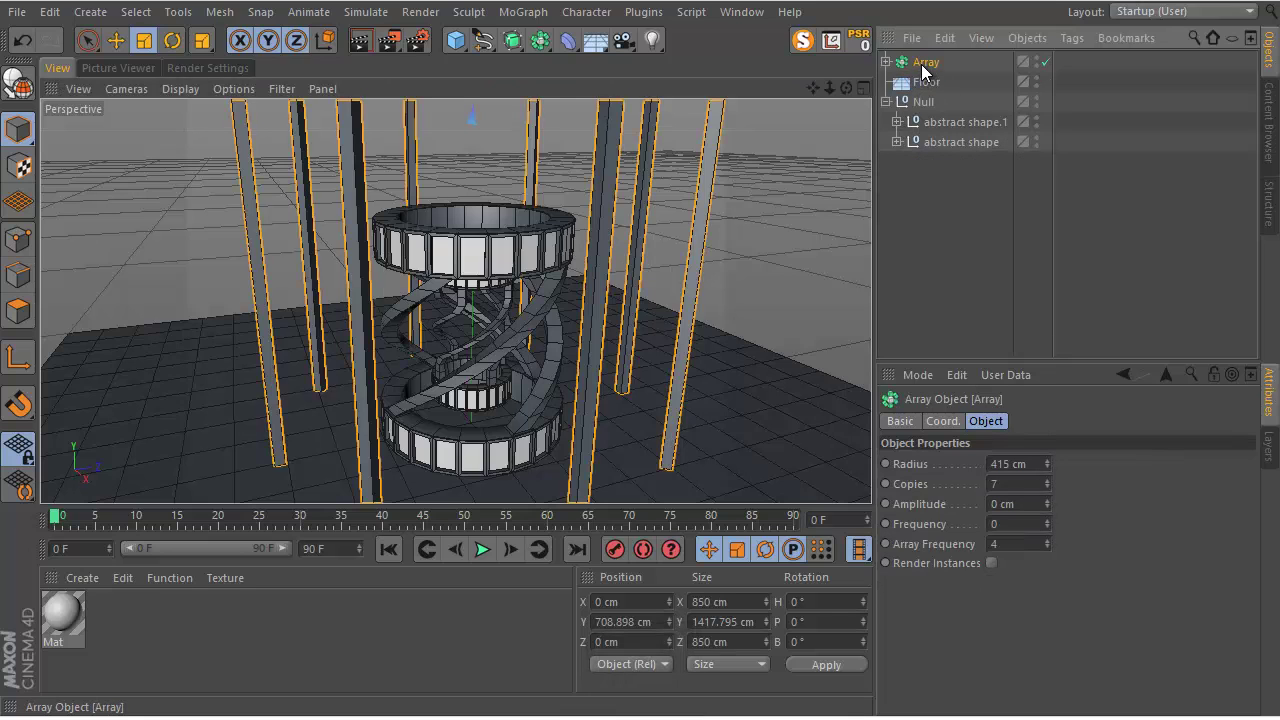
pyautogui.hotkey('ctrl', 'c')
pyautogui.hotkey('ctrl', 'v')
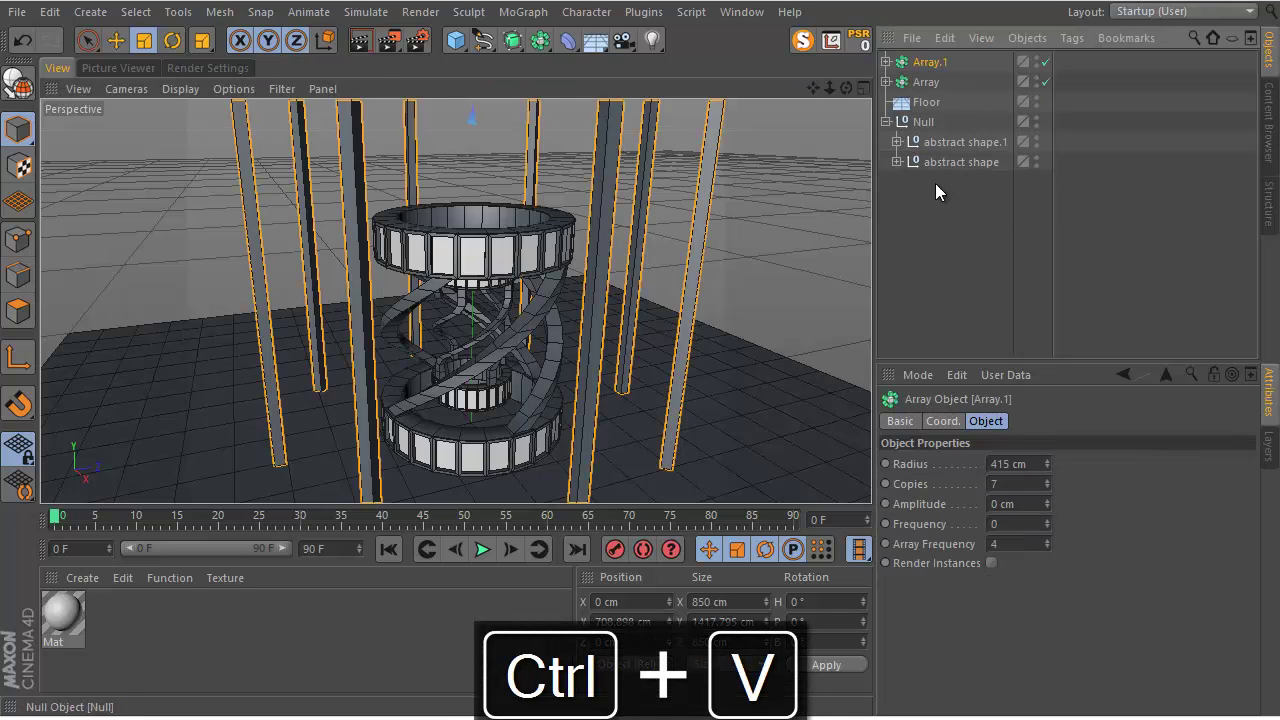
pyautogui.moveTo(1047, 463)
pyautogui.mouseDown()
pyautogui.moveTo(1028, 491)
pyautogui.moveTo(1047, 460)
pyautogui.mouseUp()
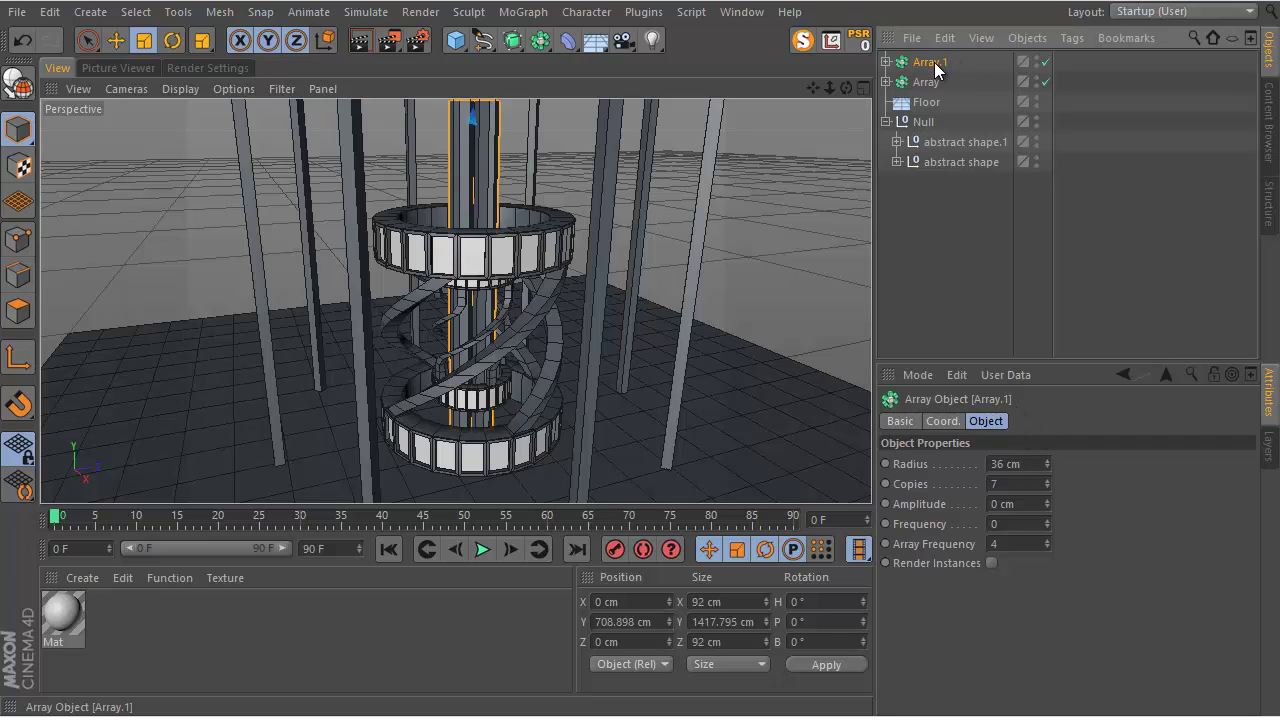
# Set the duplicated array's cube to 10 cm in X and Z and lower its height to about 1012 cm.
pyautogui.click(886, 62)
pyautogui.click(936, 82)
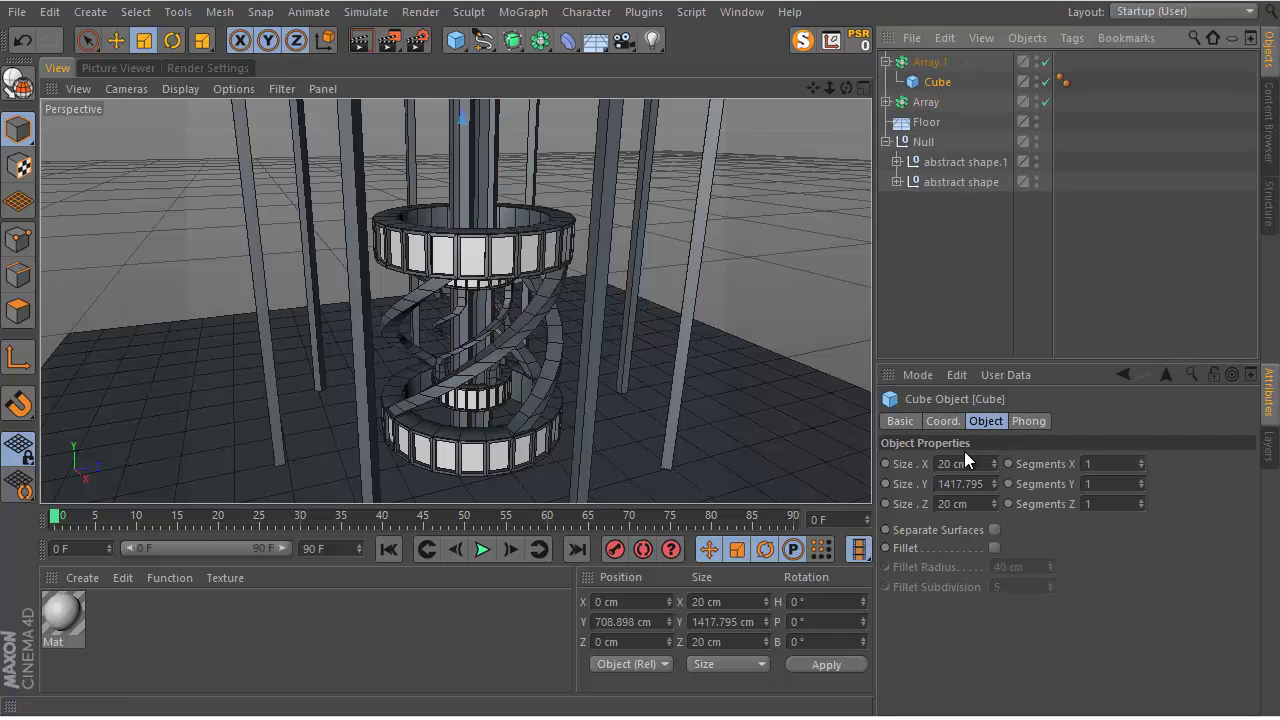
pyautogui.moveTo(947, 467); pyautogui.dragTo(906, 469)
pyautogui.write('1')
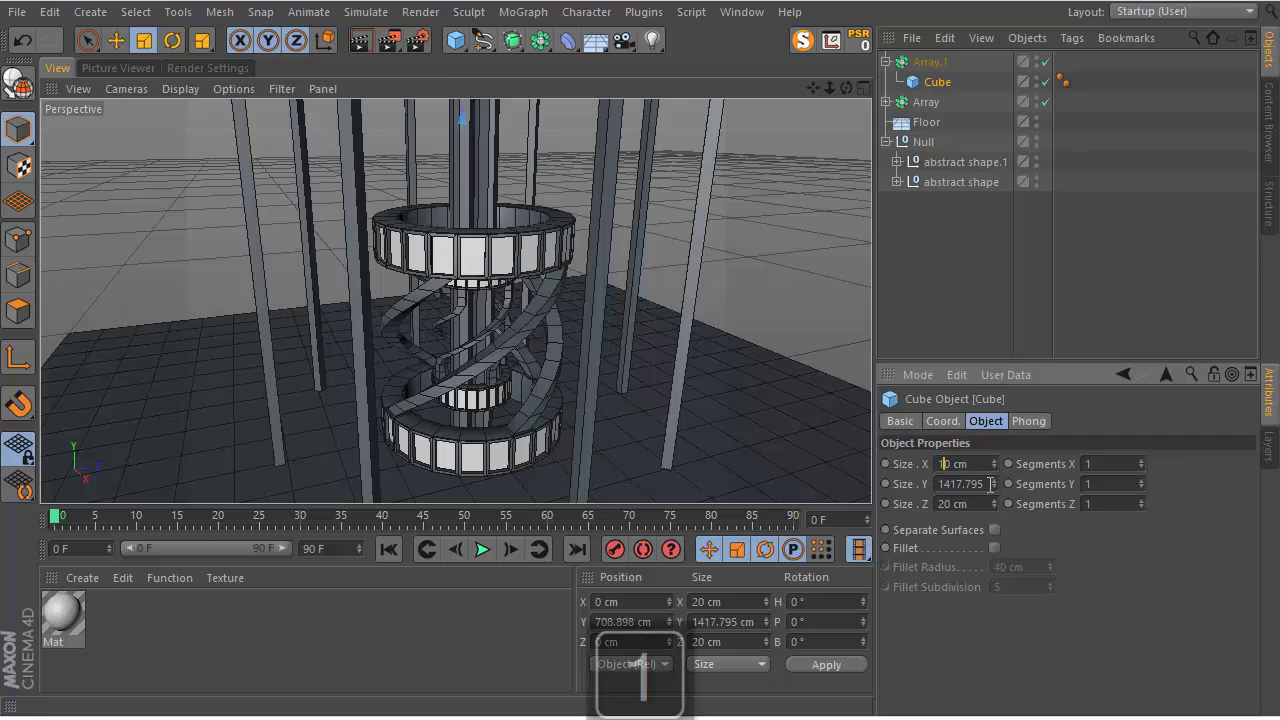
pyautogui.click(938, 504)
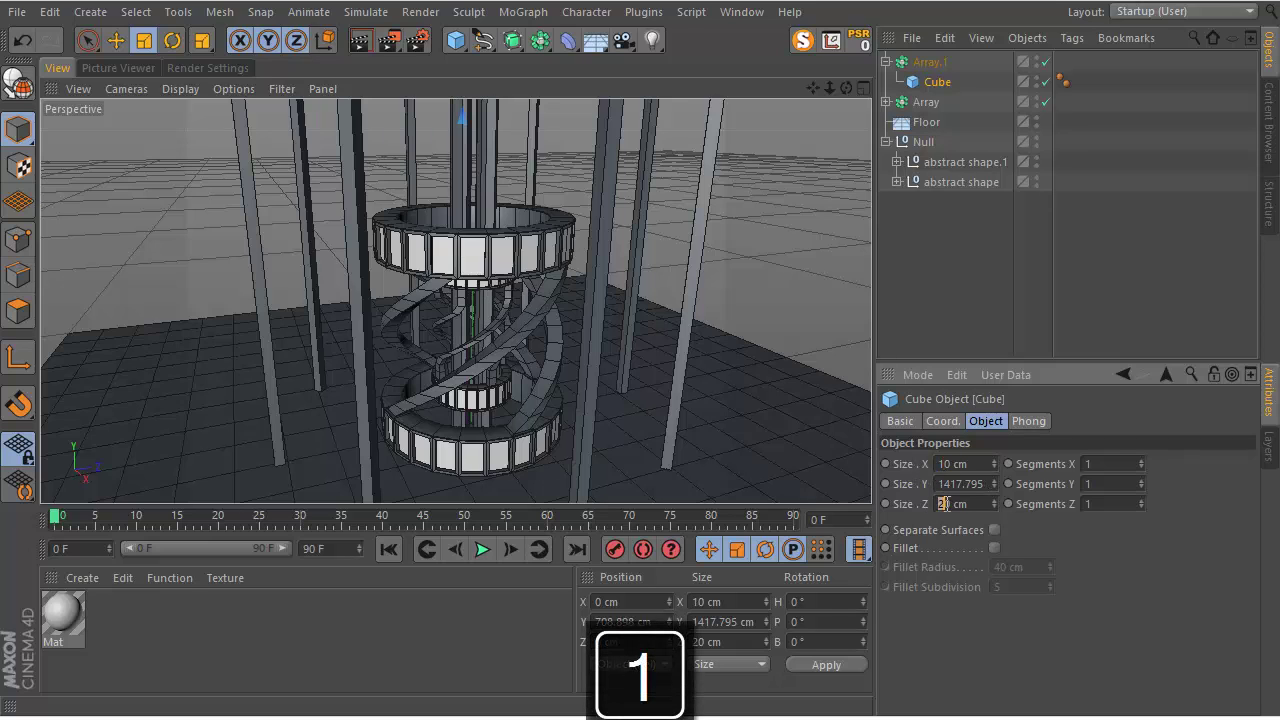
pyautogui.click(1089, 538)
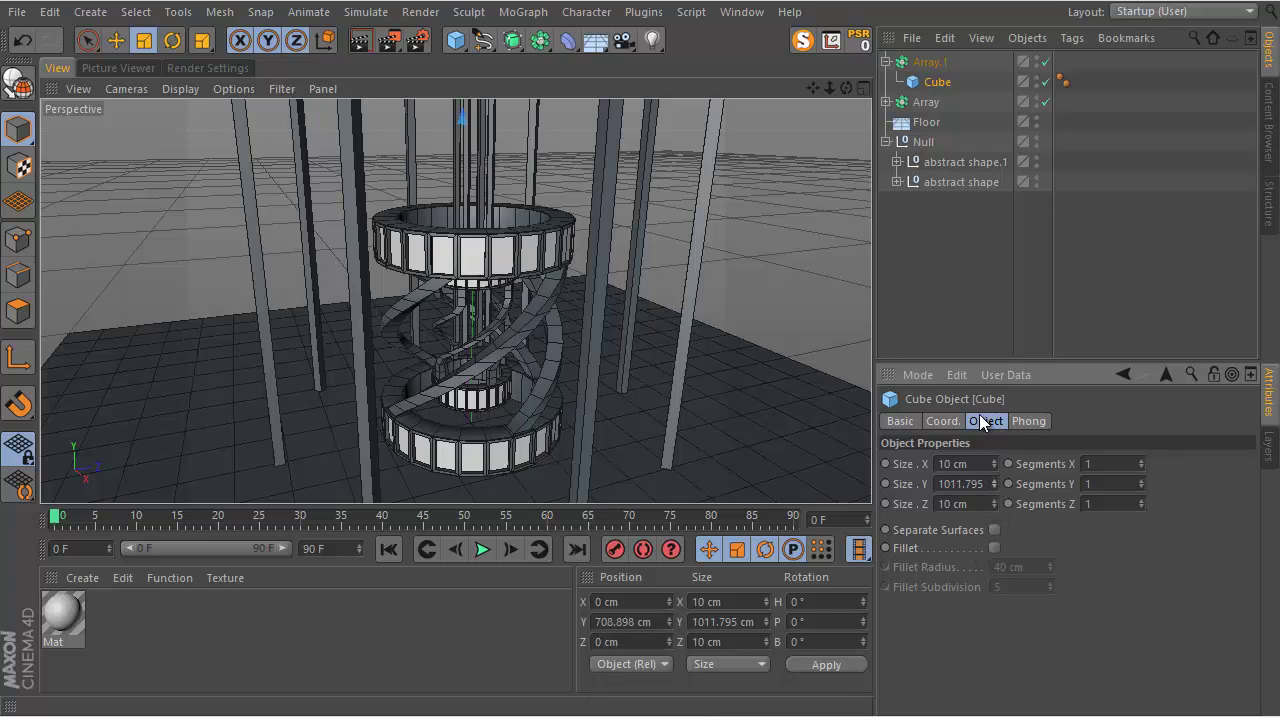
# Drop the inner array's cube to the floor and set its Y segments to 28.
pyautogui.click(640, 11)
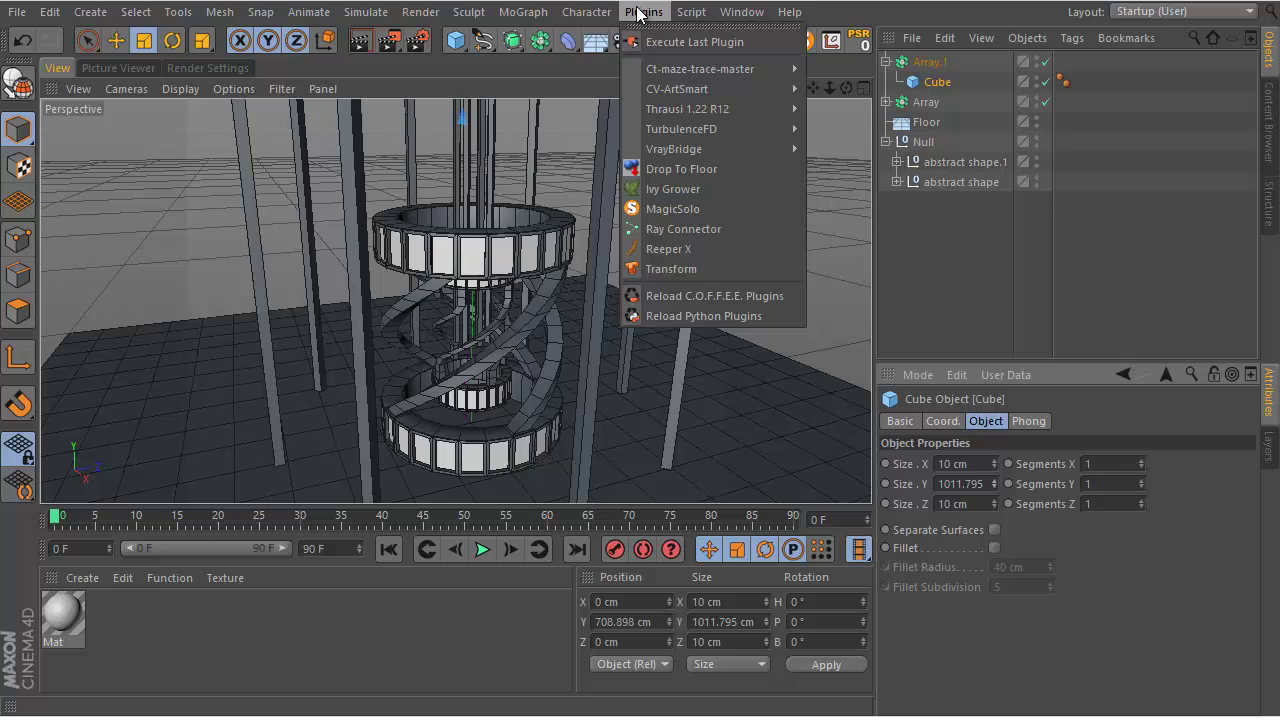
pyautogui.click(690, 171)
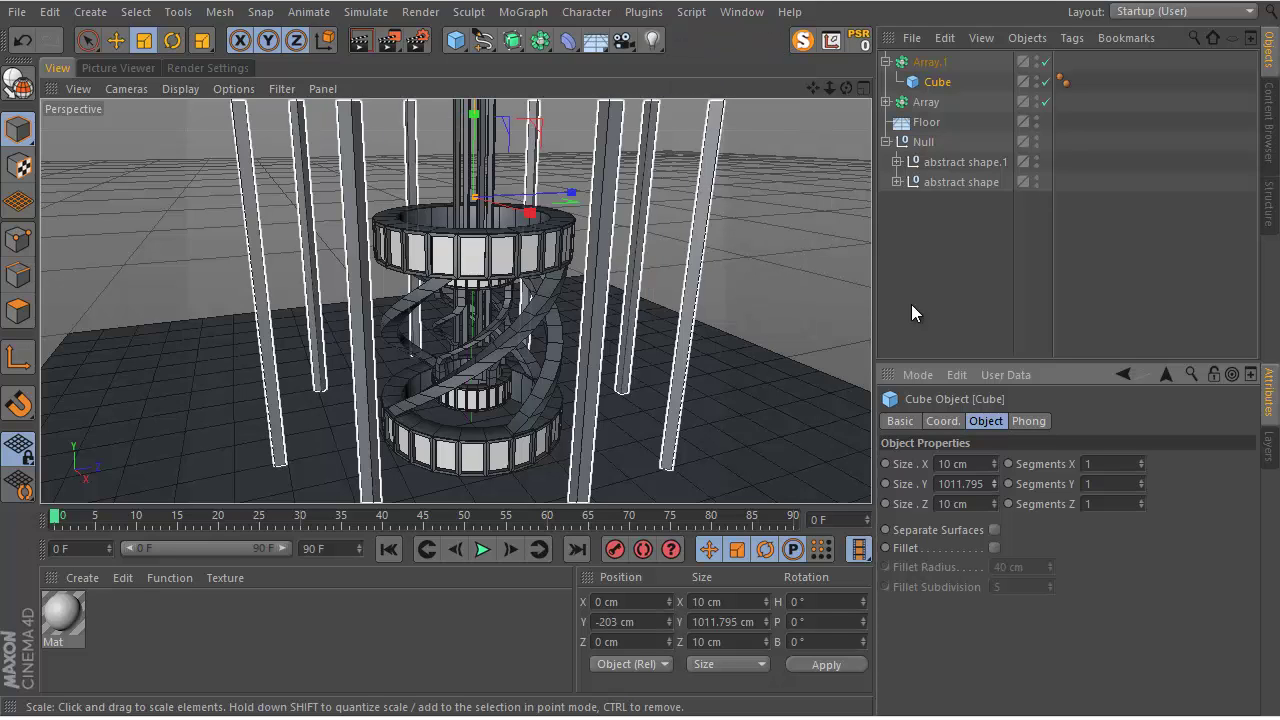
pyautogui.moveTo(1139, 485)
pyautogui.mouseDown()
pyautogui.moveTo(1139, 470)
pyautogui.moveTo(1138, 485)
pyautogui.mouseUp()
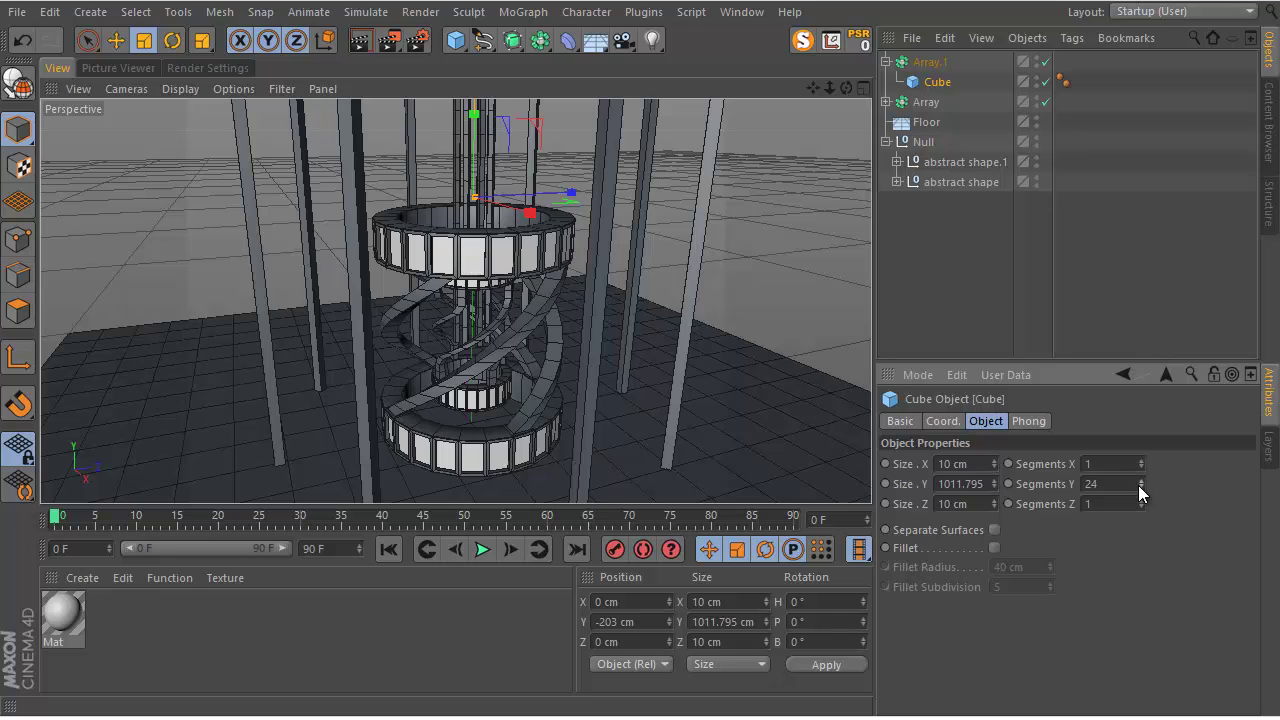
pyautogui.moveTo(1138, 485); pyautogui.dragTo(1138, 482)
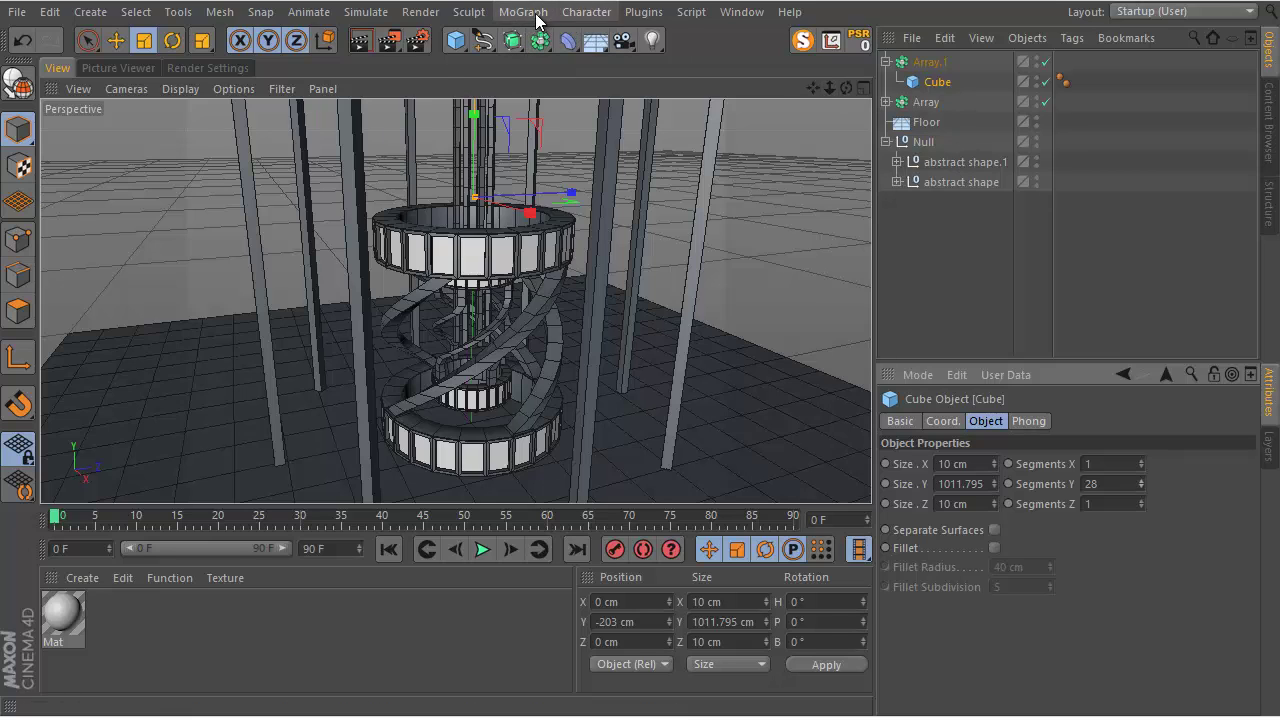
# Add a Twist deformer inside the duplicated array, below its cube, and fit it to the parent.
pyautogui.click(594, 12)
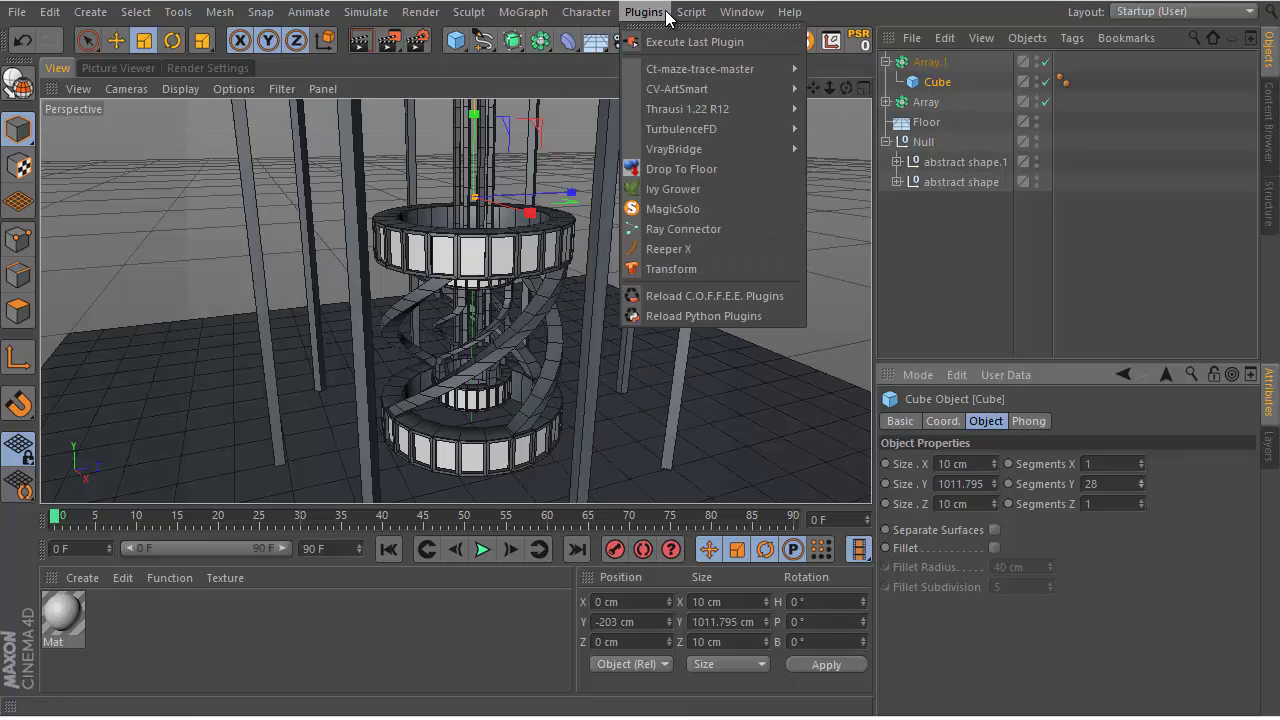
pyautogui.click(668, 12)
pyautogui.click(569, 41)
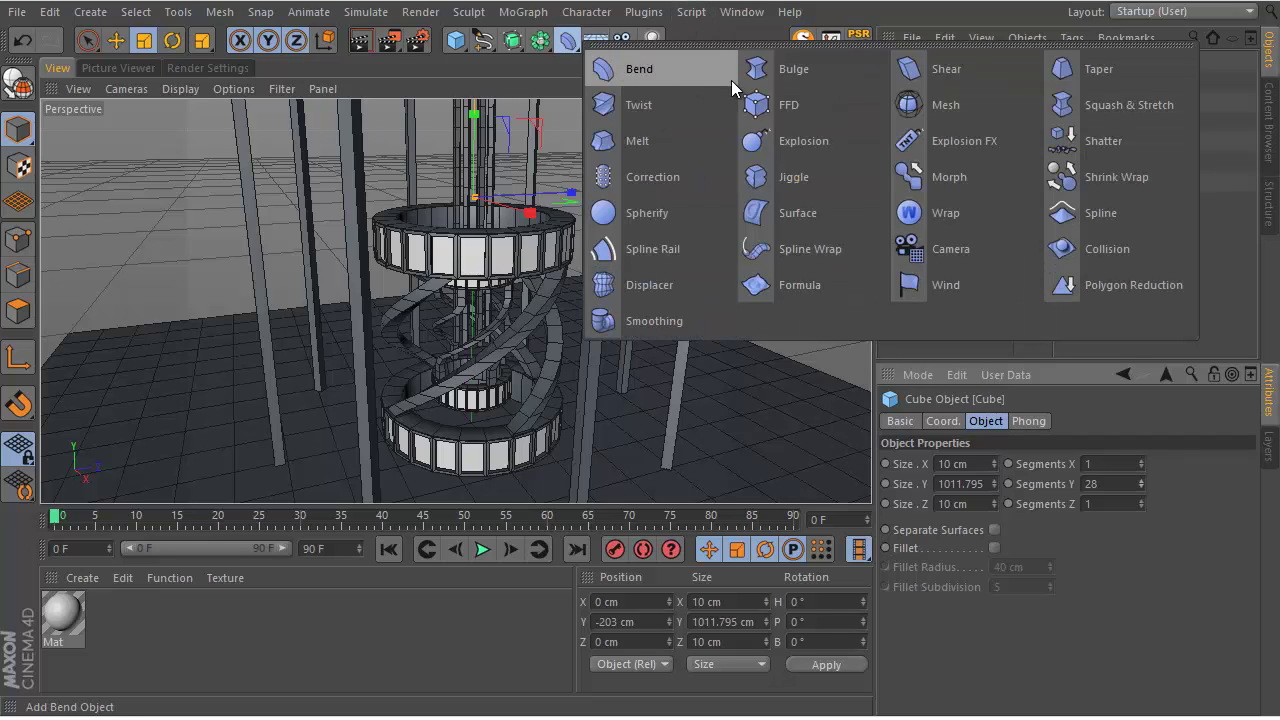
pyautogui.click(656, 104)
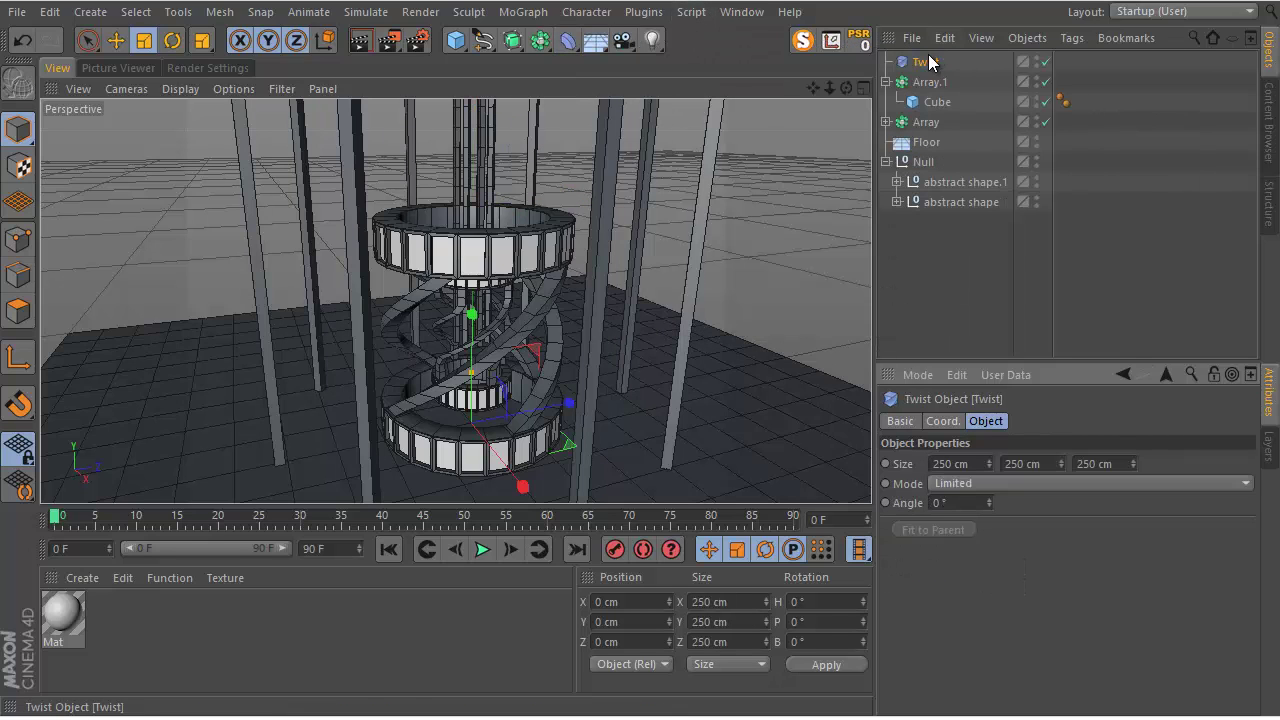
pyautogui.click(928, 82)
pyautogui.moveTo(920, 63); pyautogui.dragTo(932, 113)
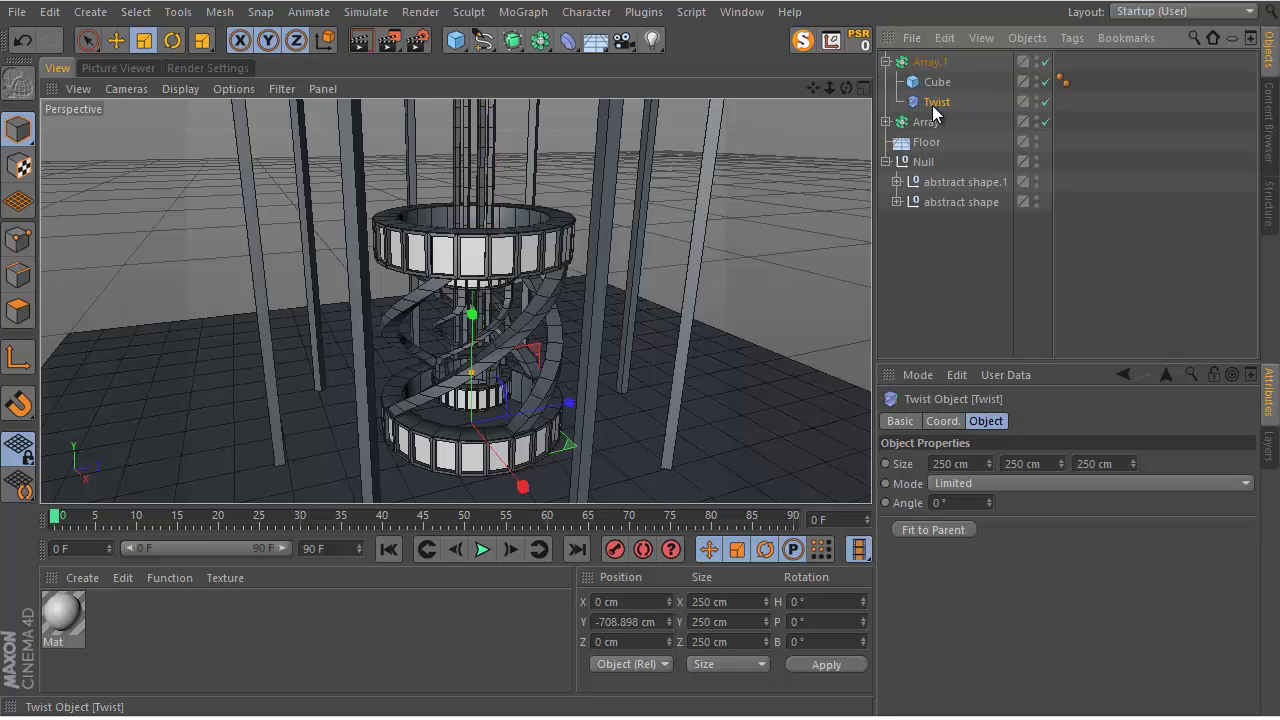
pyautogui.click(935, 530)
# Set the Twist angle to 121° and turn on the display of deformers in the viewport.
pyautogui.moveTo(990, 501)
pyautogui.mouseDown()
pyautogui.moveTo(996, 488)
pyautogui.moveTo(984, 514)
pyautogui.moveTo(990, 502)
pyautogui.mouseUp()
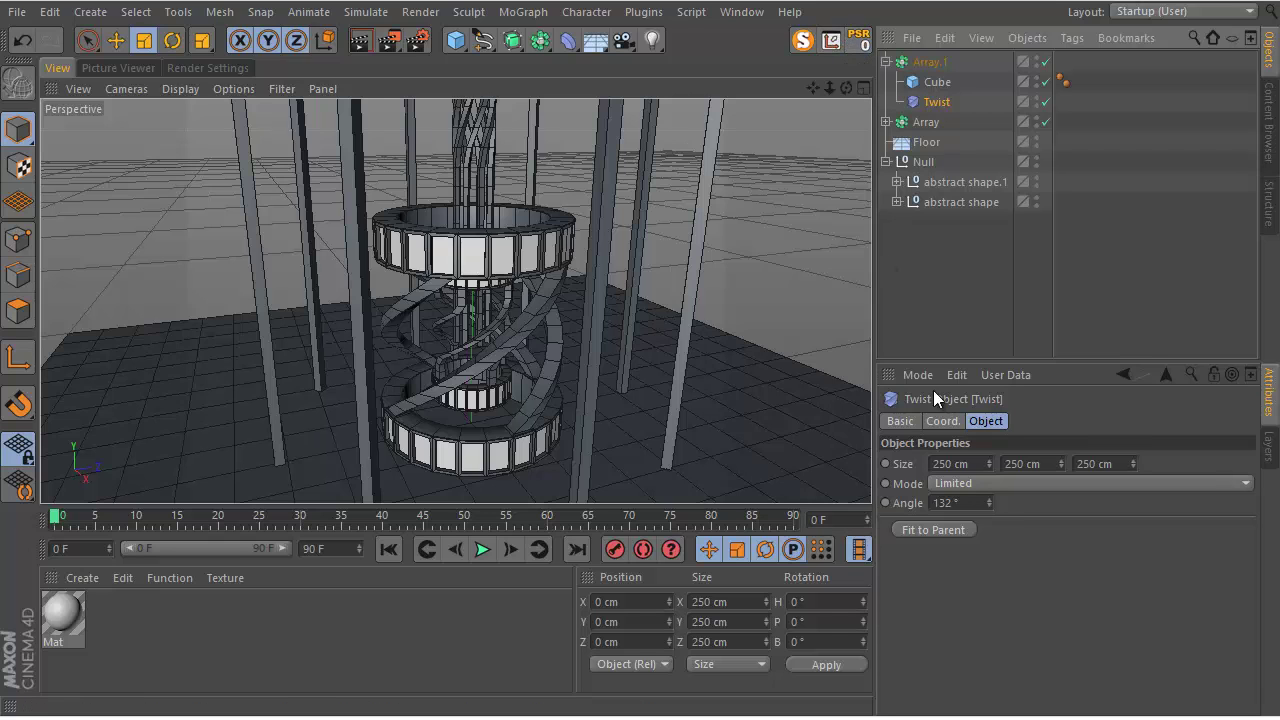
pyautogui.moveTo(991, 503); pyautogui.dragTo(986, 505)
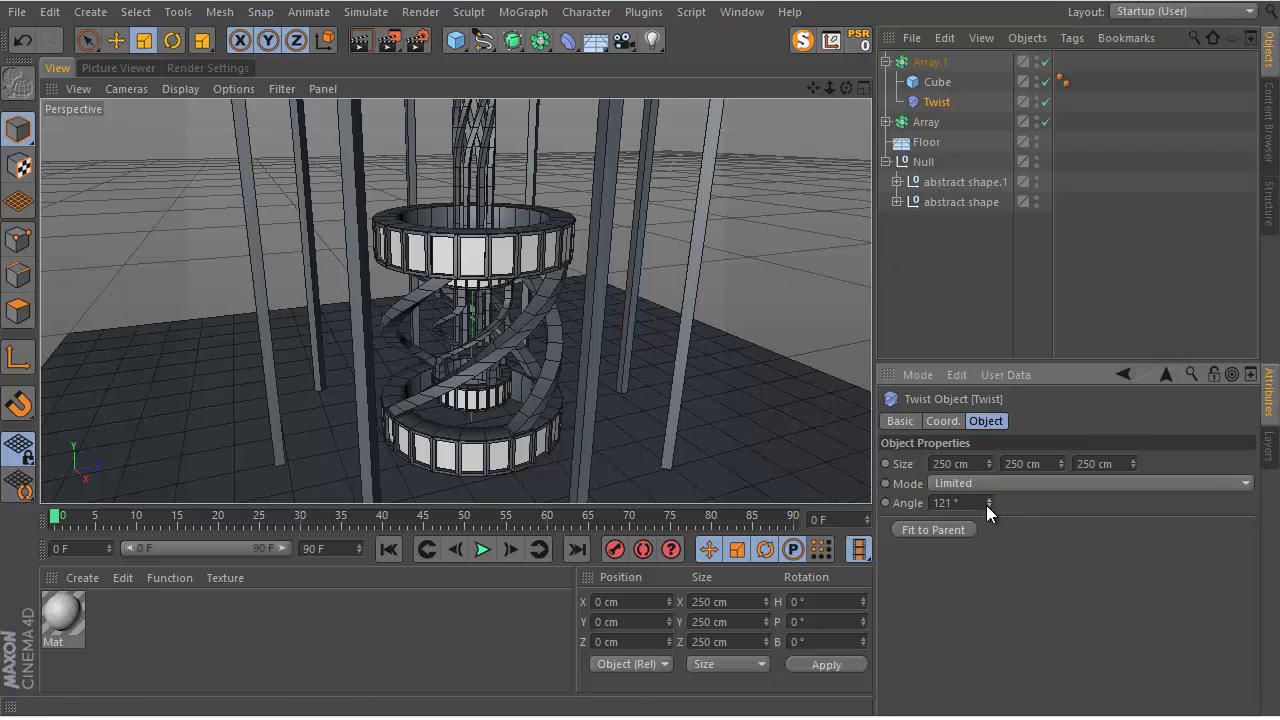
pyautogui.click(282, 88)
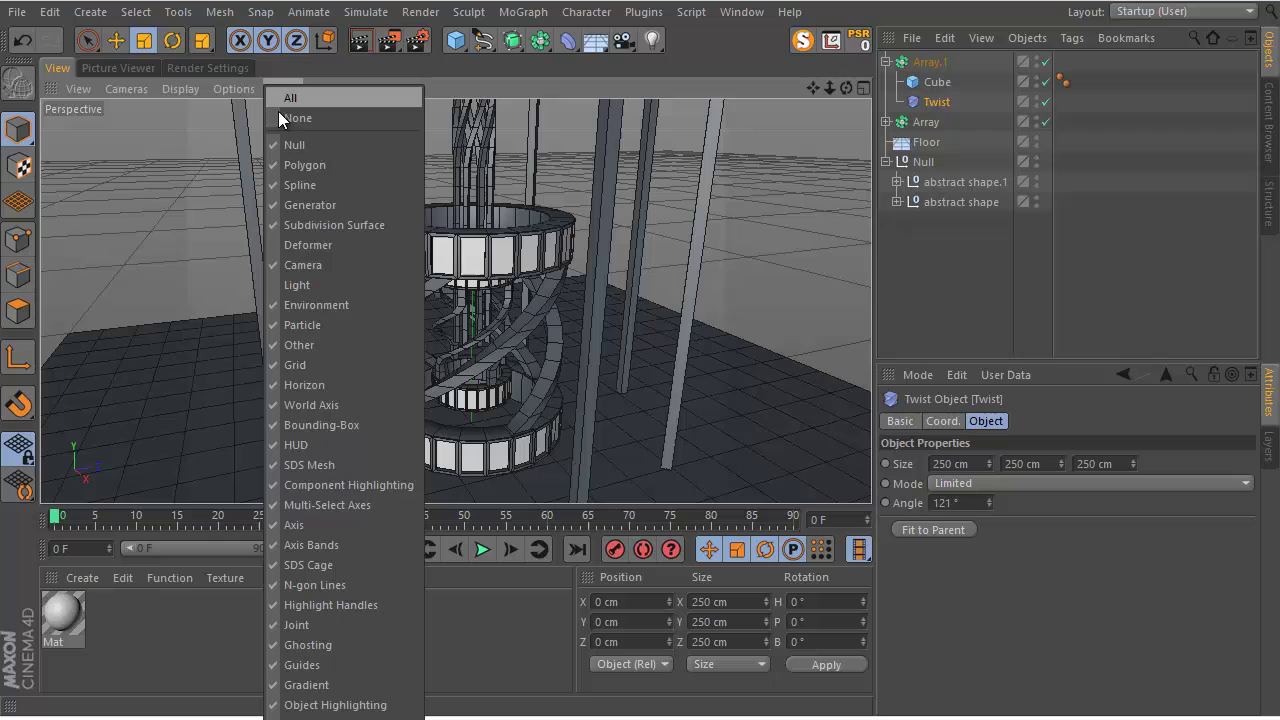
pyautogui.click(349, 241)
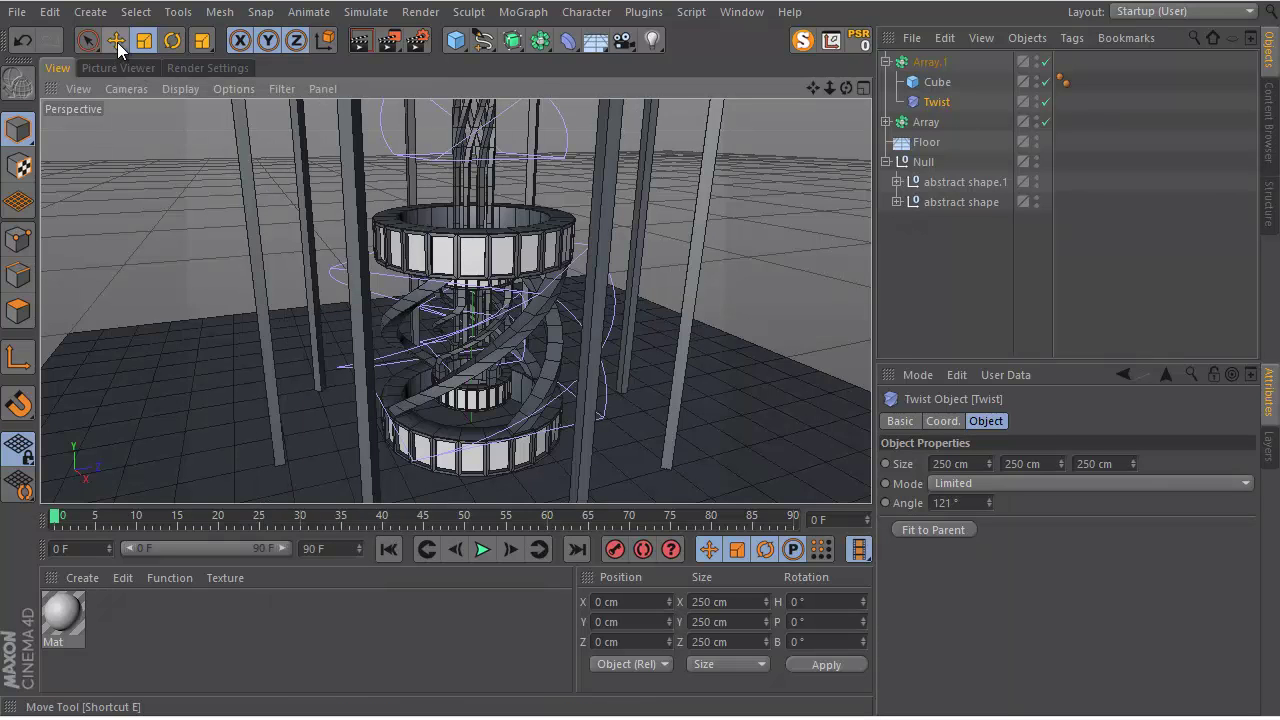
# Try scaling the Twist deformer uniformly to about 1055 cm and undo the scaling.
pyautogui.click(144, 42)
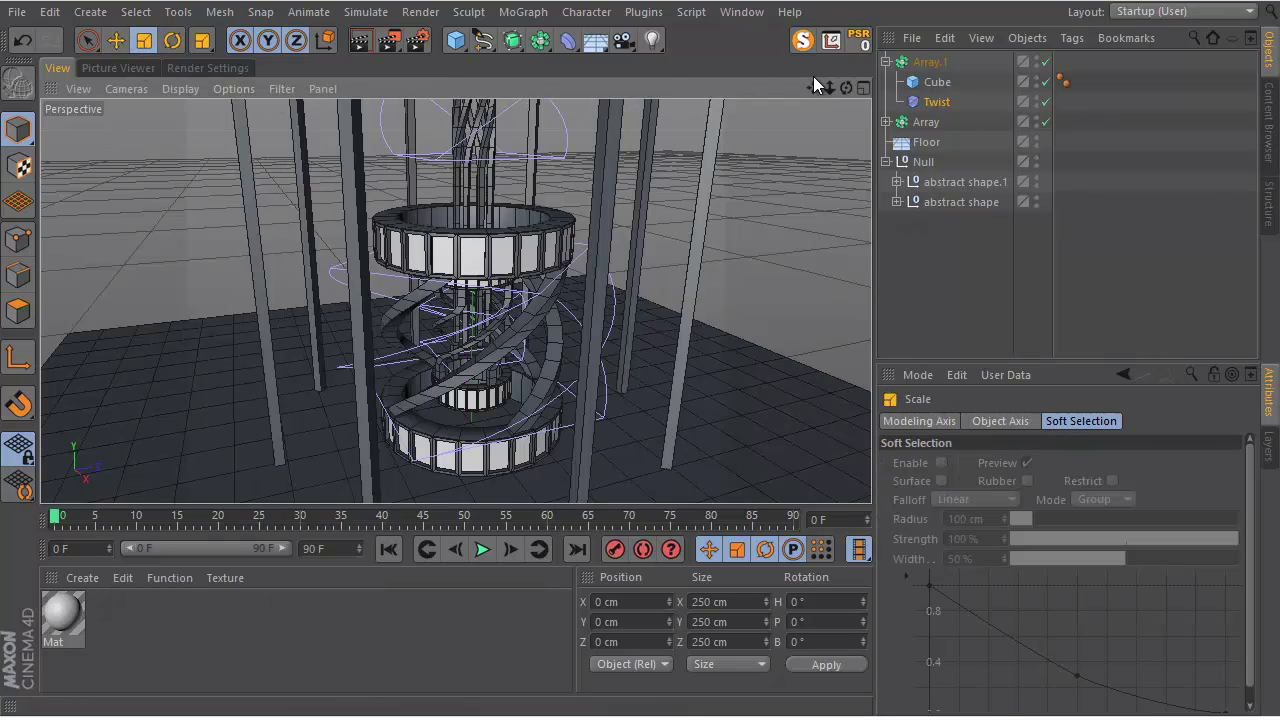
pyautogui.moveTo(829, 88); pyautogui.dragTo(736, 141)
pyautogui.moveTo(468, 153); pyautogui.dragTo(641, 351)
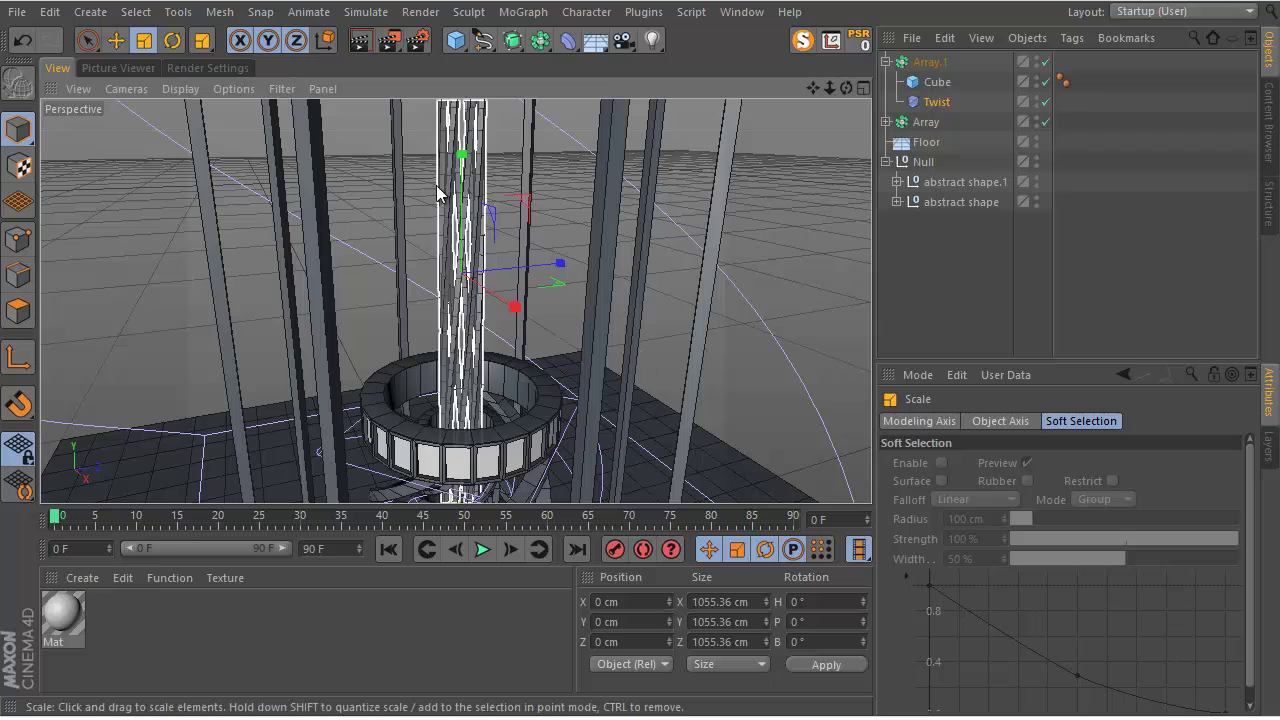
pyautogui.click(49, 13)
pyautogui.click(75, 42)
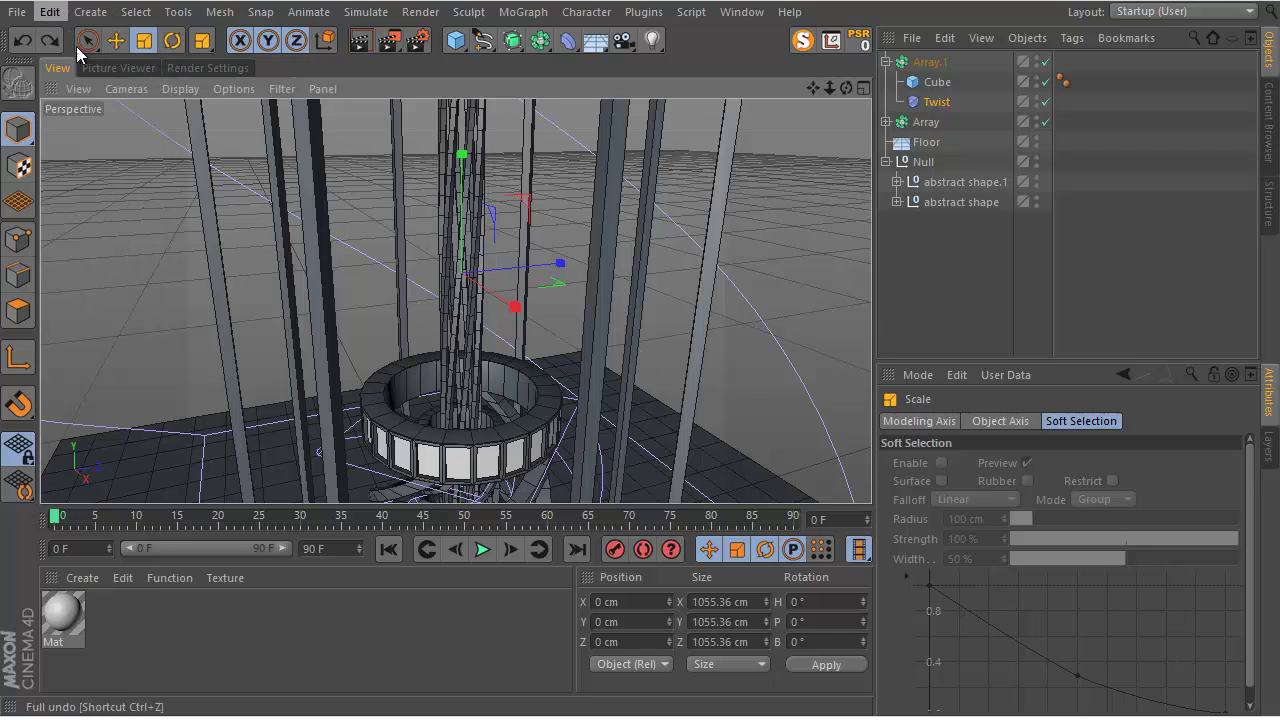
# Set the Twist deformer's height to 1391 cm and its angle to 482°.
pyautogui.click(936, 101)
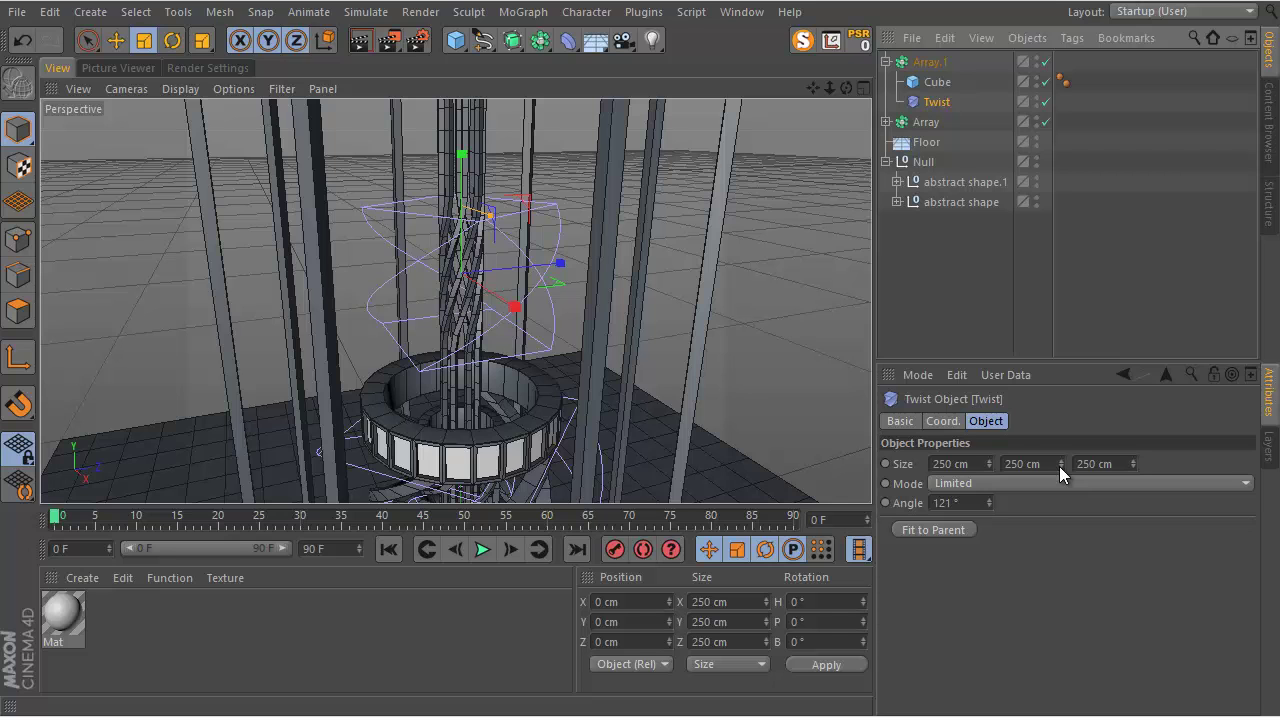
pyautogui.moveTo(1059, 466); pyautogui.dragTo(1067, 491)
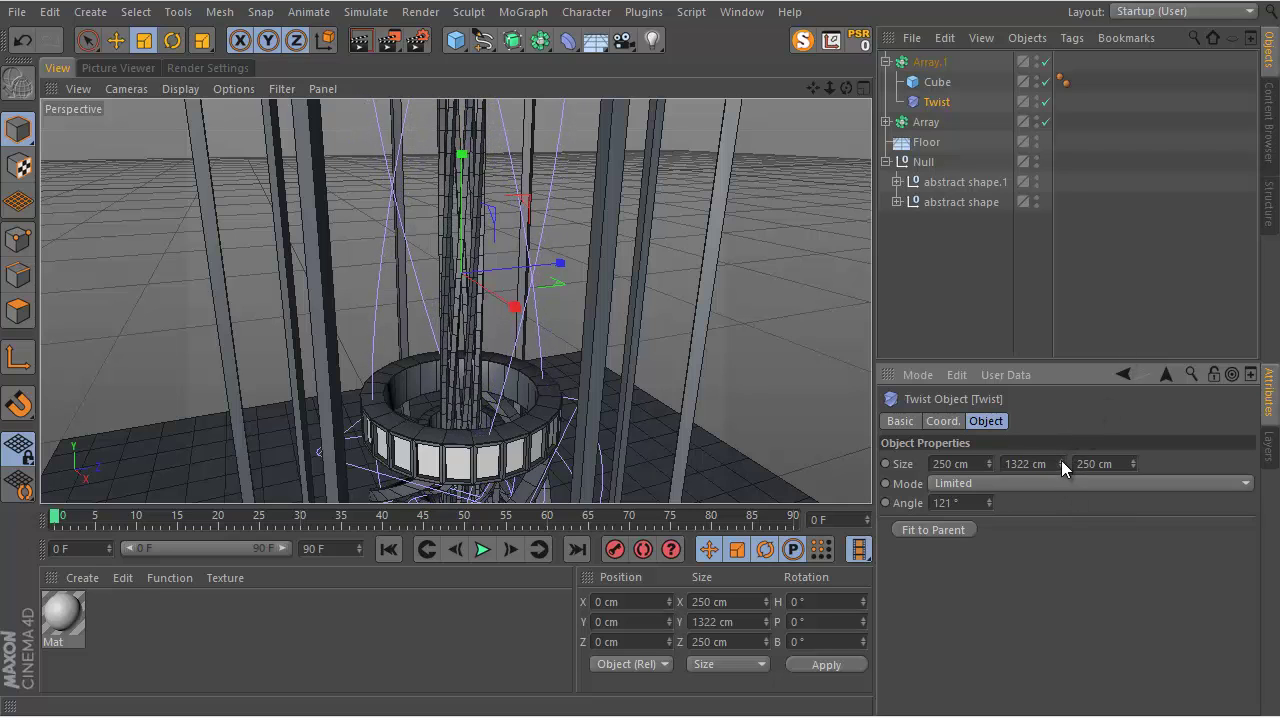
pyautogui.moveTo(990, 501)
pyautogui.mouseDown()
pyautogui.moveTo(1020, 454)
pyautogui.moveTo(992, 500)
pyautogui.mouseUp()
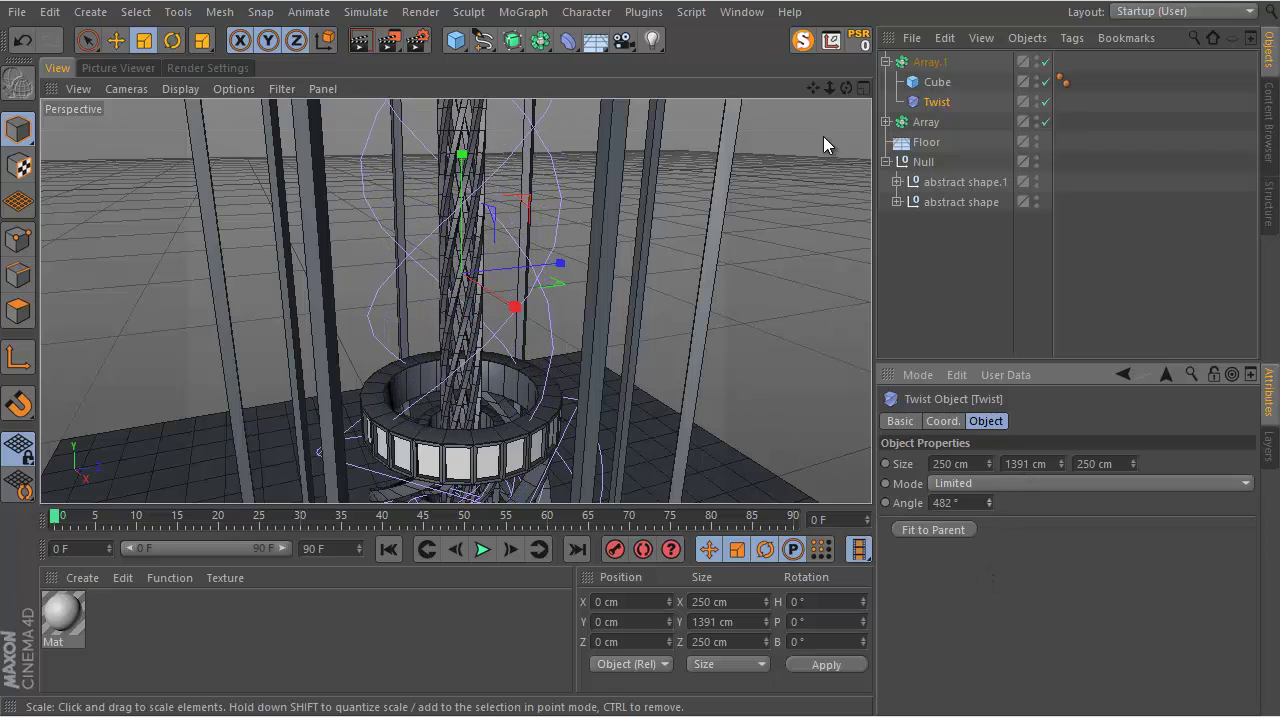
# Move the Twist deformer down along the central column to a Y position of about -497 cm.
pyautogui.scroll(-5, 641, 351)
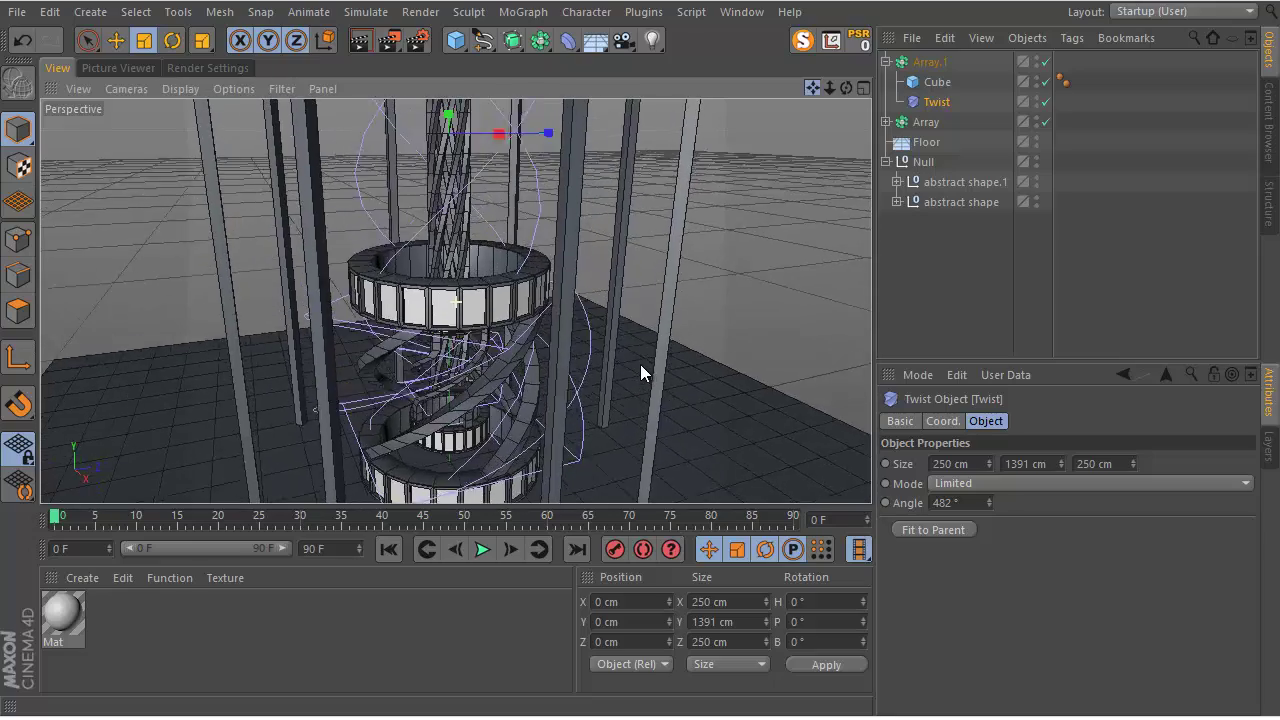
pyautogui.keyDown('alt'); pyautogui.moveTo(641, 372); pyautogui.dragTo(658, 108); pyautogui.keyUp('alt')
pyautogui.press('e')
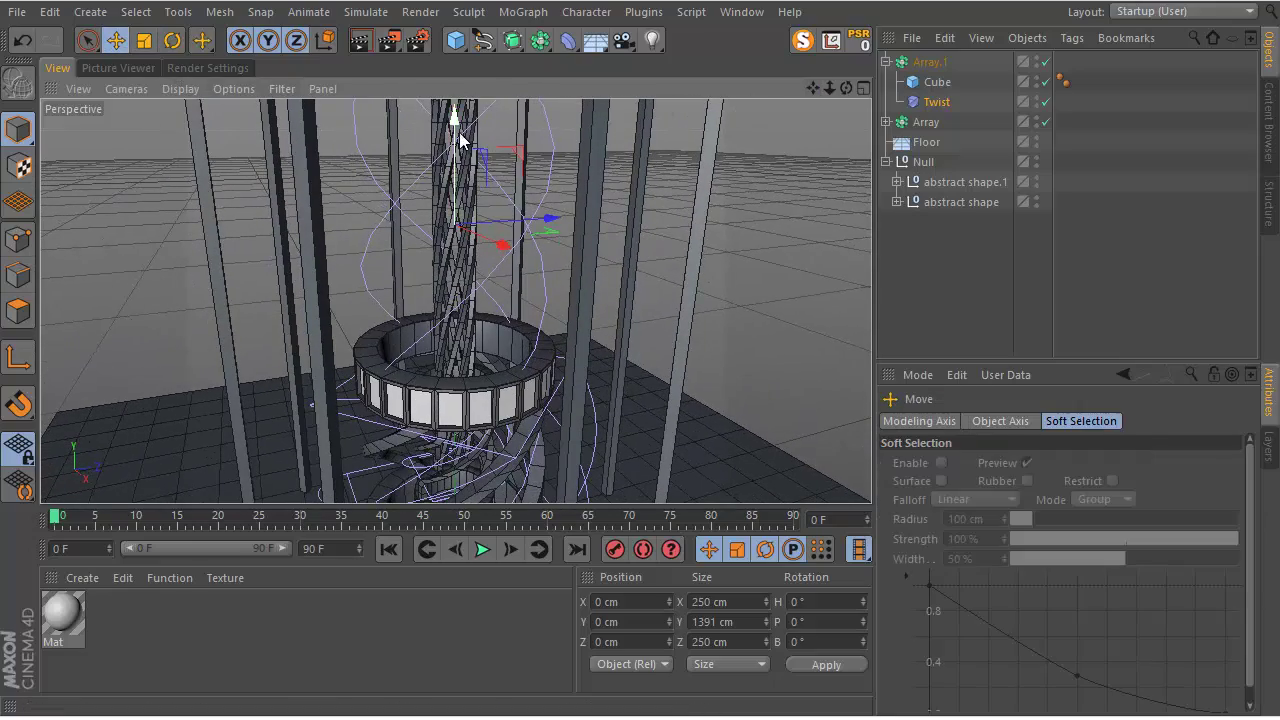
pyautogui.moveTo(464, 148); pyautogui.dragTo(466, 380)
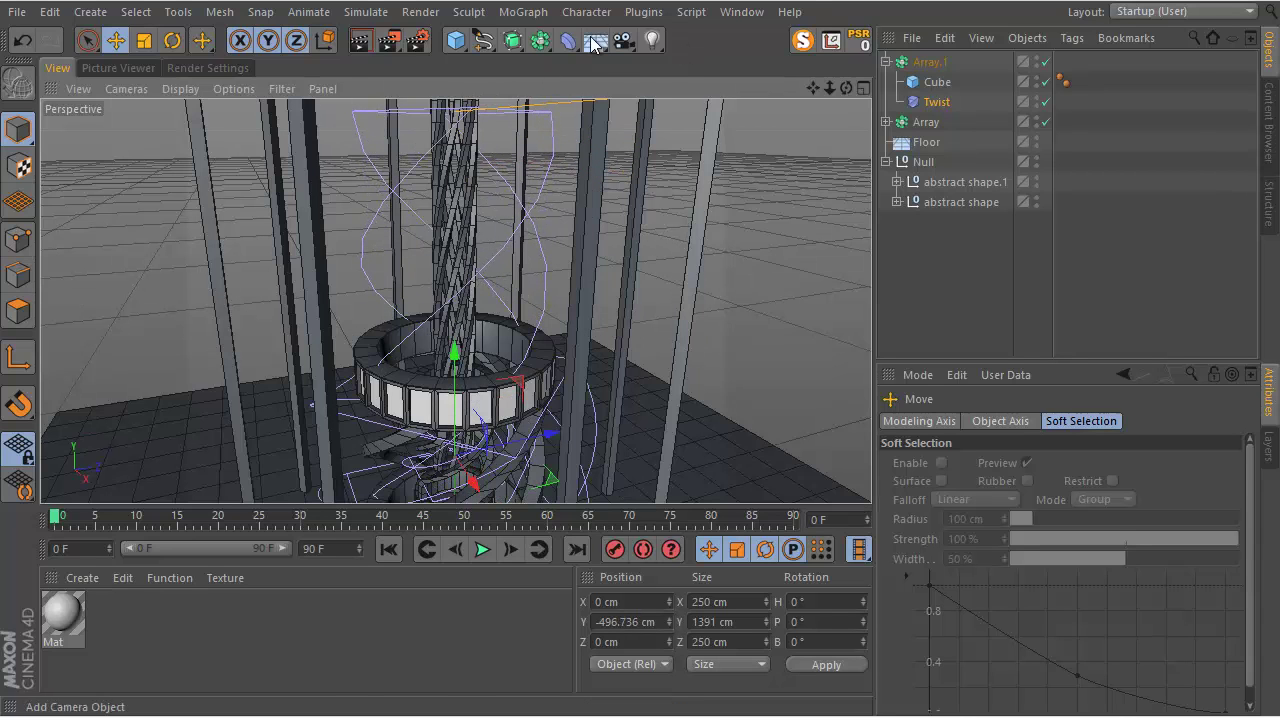
# Add a Taper deformer inside the central column's array, align it to its parent and set its strength to about -367%.
pyautogui.click(568, 40)
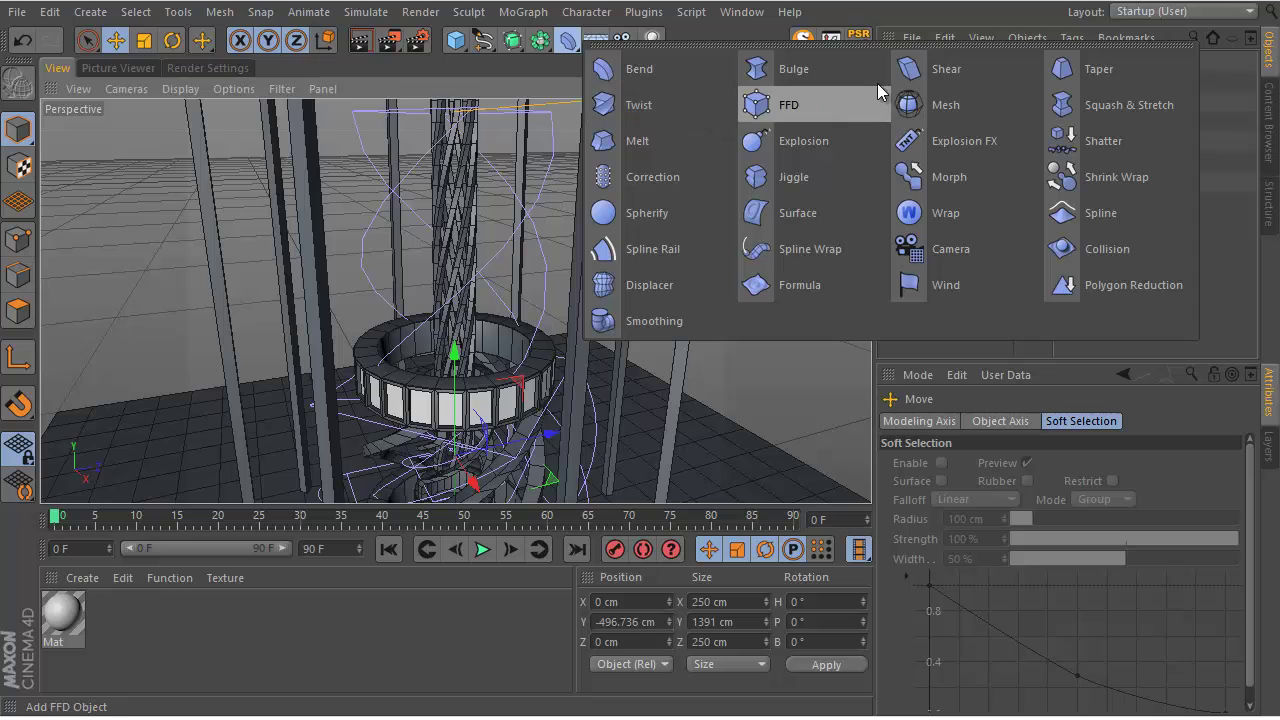
pyautogui.click(1091, 72)
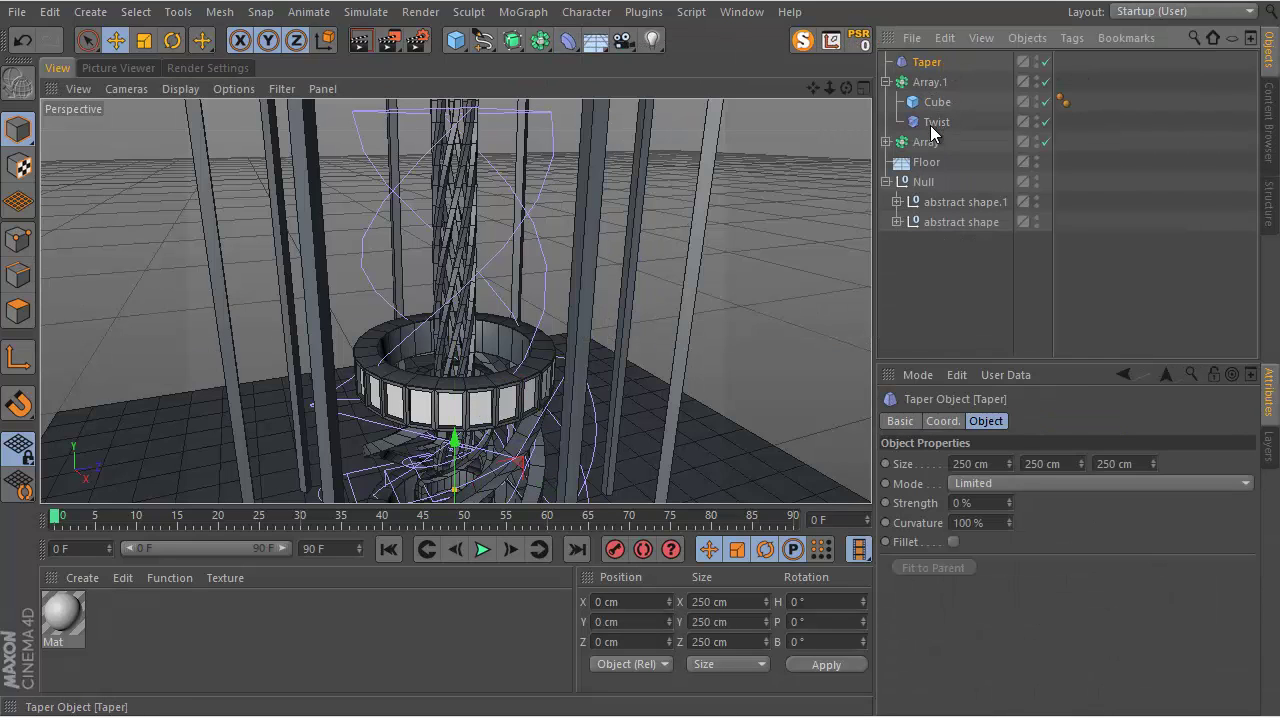
pyautogui.moveTo(930, 125); pyautogui.dragTo(932, 129)
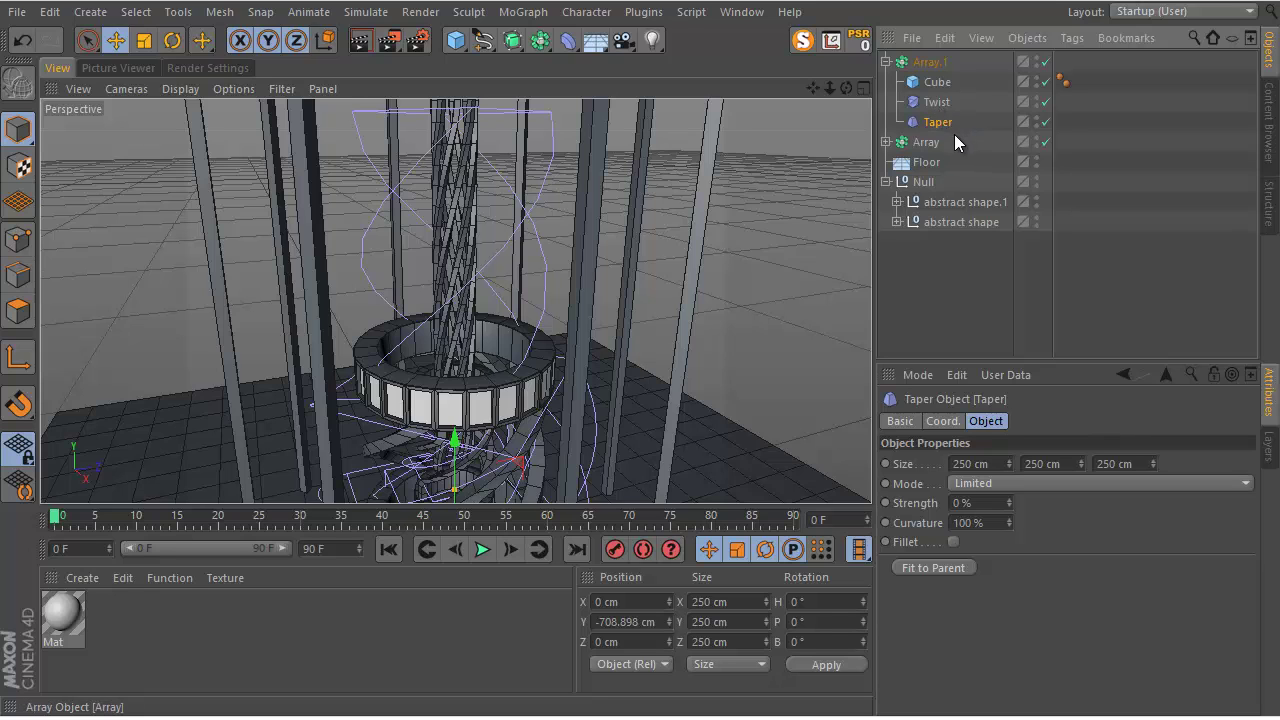
pyautogui.click(942, 568)
pyautogui.moveTo(450, 160); pyautogui.dragTo(643, 353)
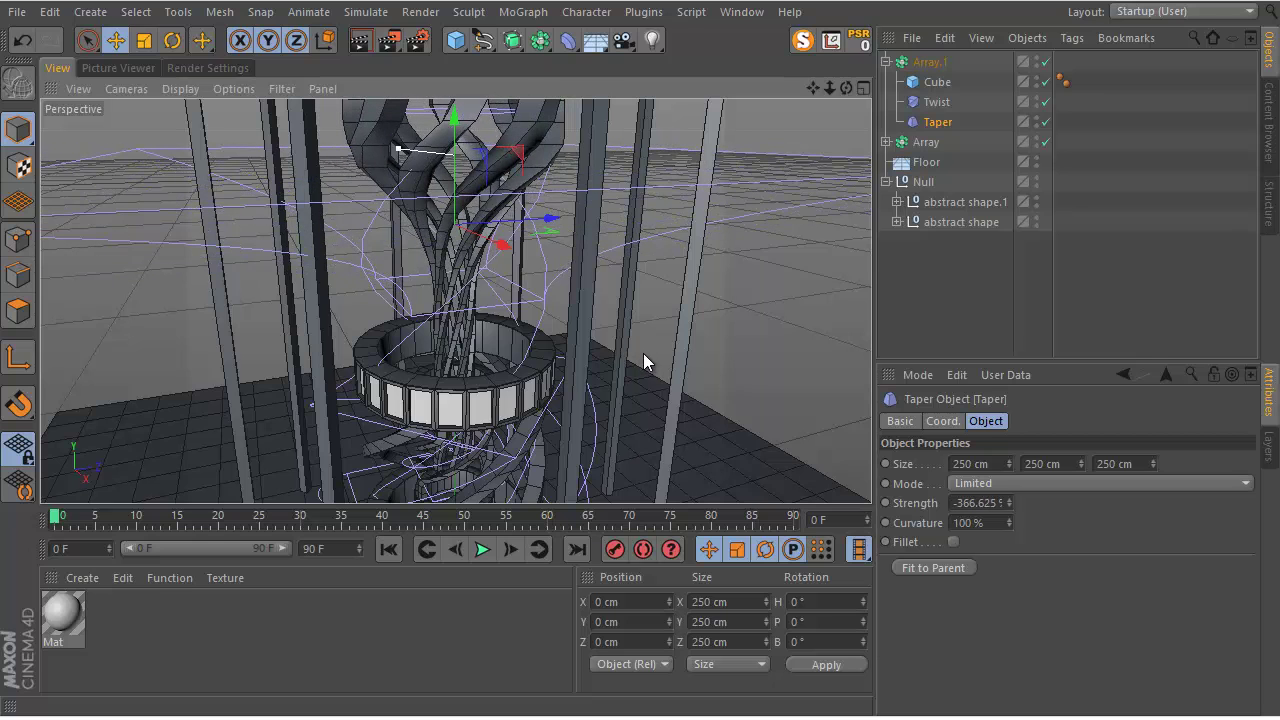
# Move the Taper deformer down to a Y position of about -172 cm and scale it uniformly to about 819 cm, checking with a preview render.
pyautogui.click(115, 40)
pyautogui.moveTo(450, 130); pyautogui.dragTo(641, 353)
pyautogui.click(143, 40)
pyautogui.moveTo(814, 87); pyautogui.dragTo(641, 353)
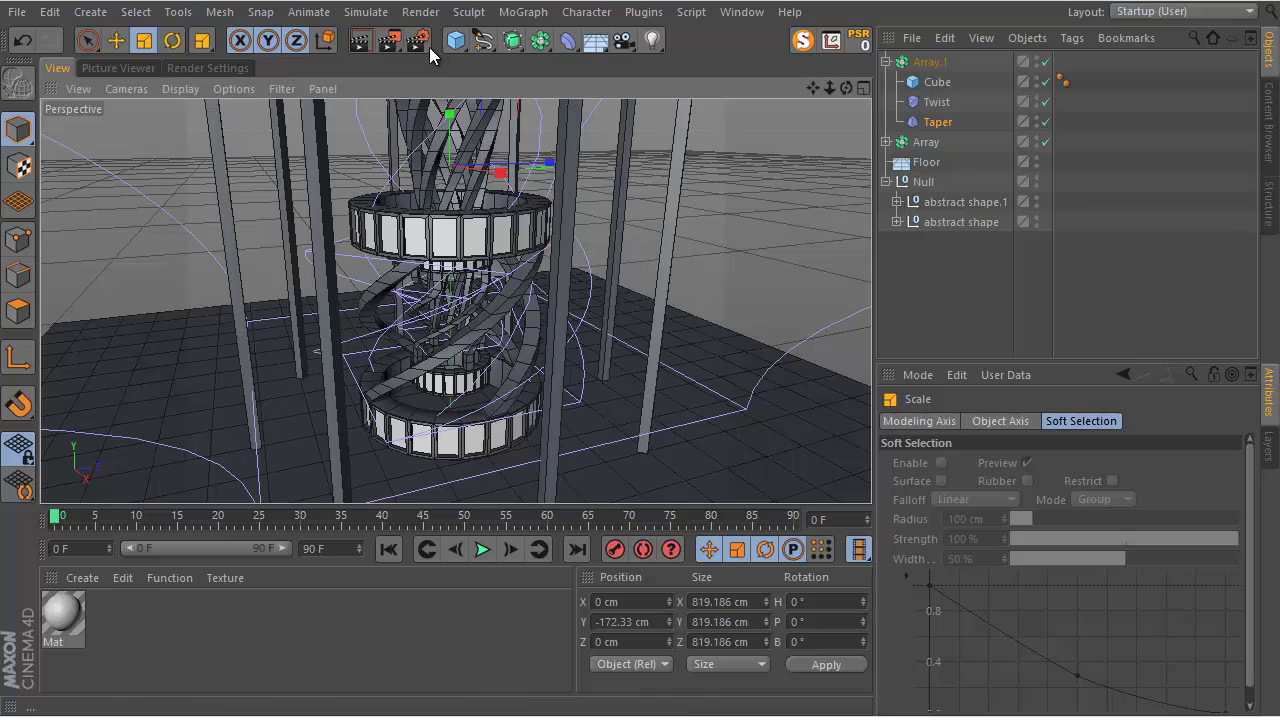
pyautogui.click(361, 40)
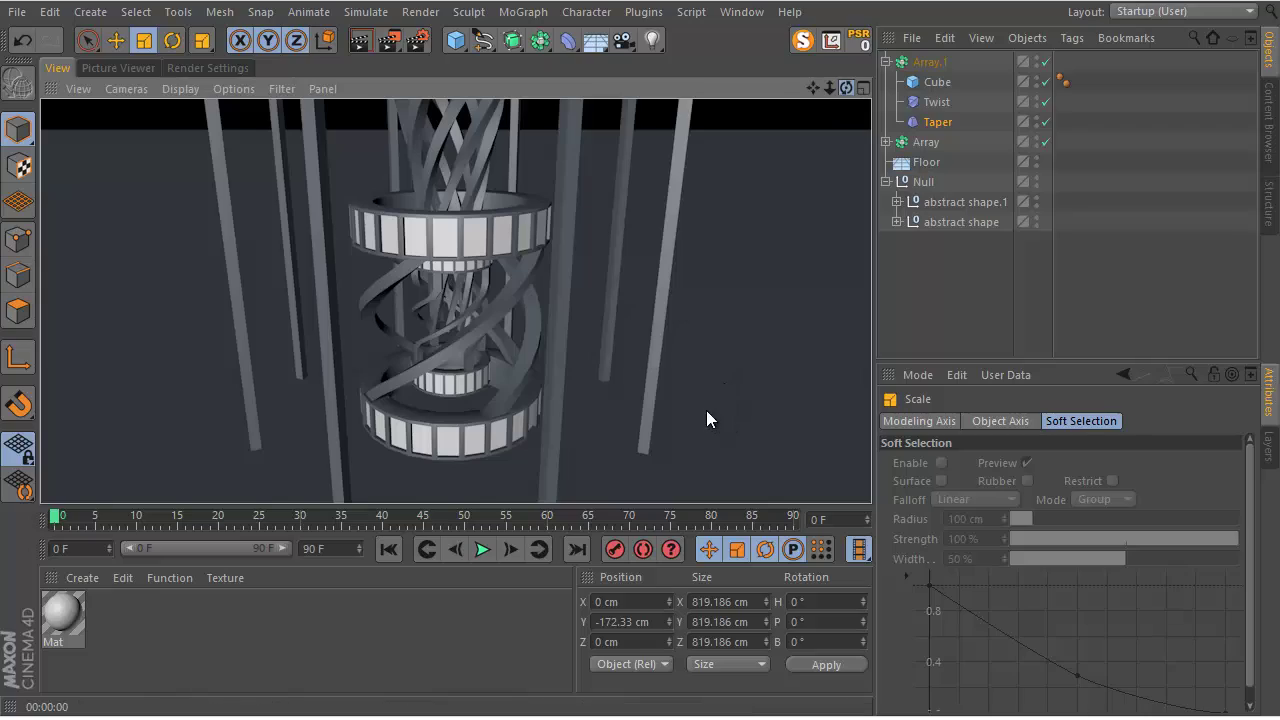
pyautogui.moveTo(846, 88); pyautogui.dragTo(640, 354)
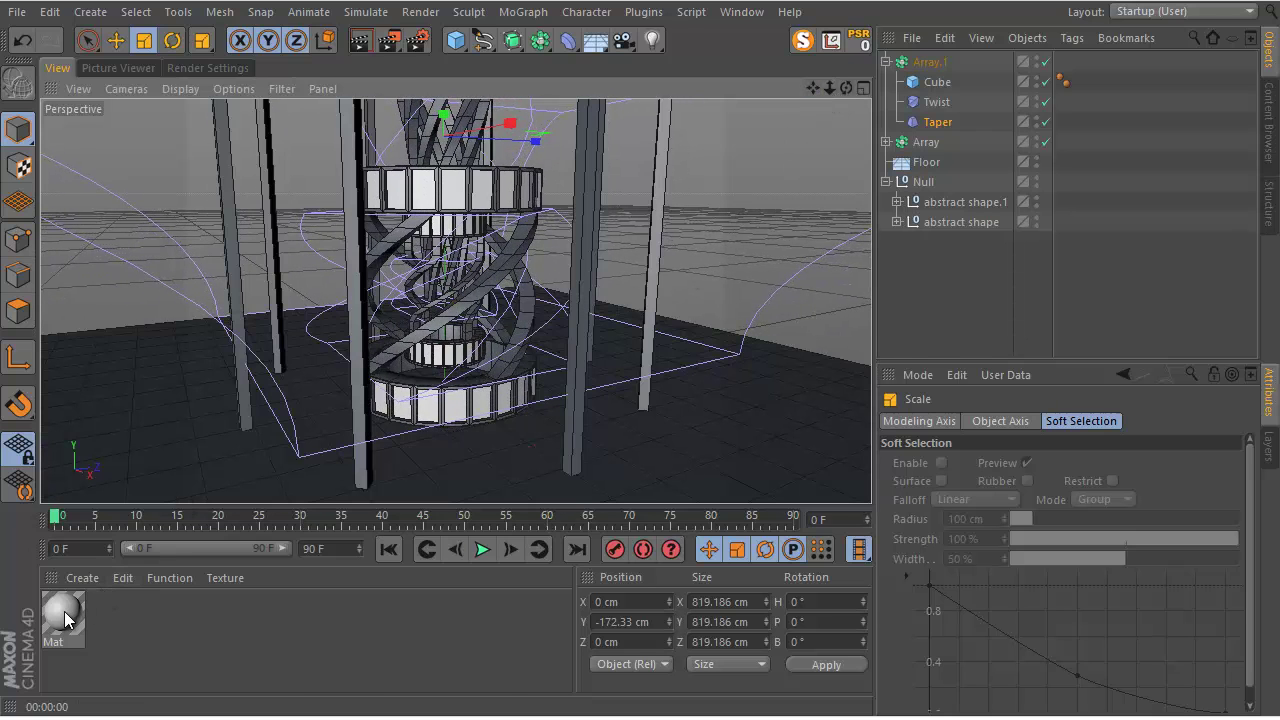
# Make the material Mat luminous only, with Color and Specular disabled and Luminance brightness at 200%, and preview the render.
pyautogui.doubleClick(64, 611)
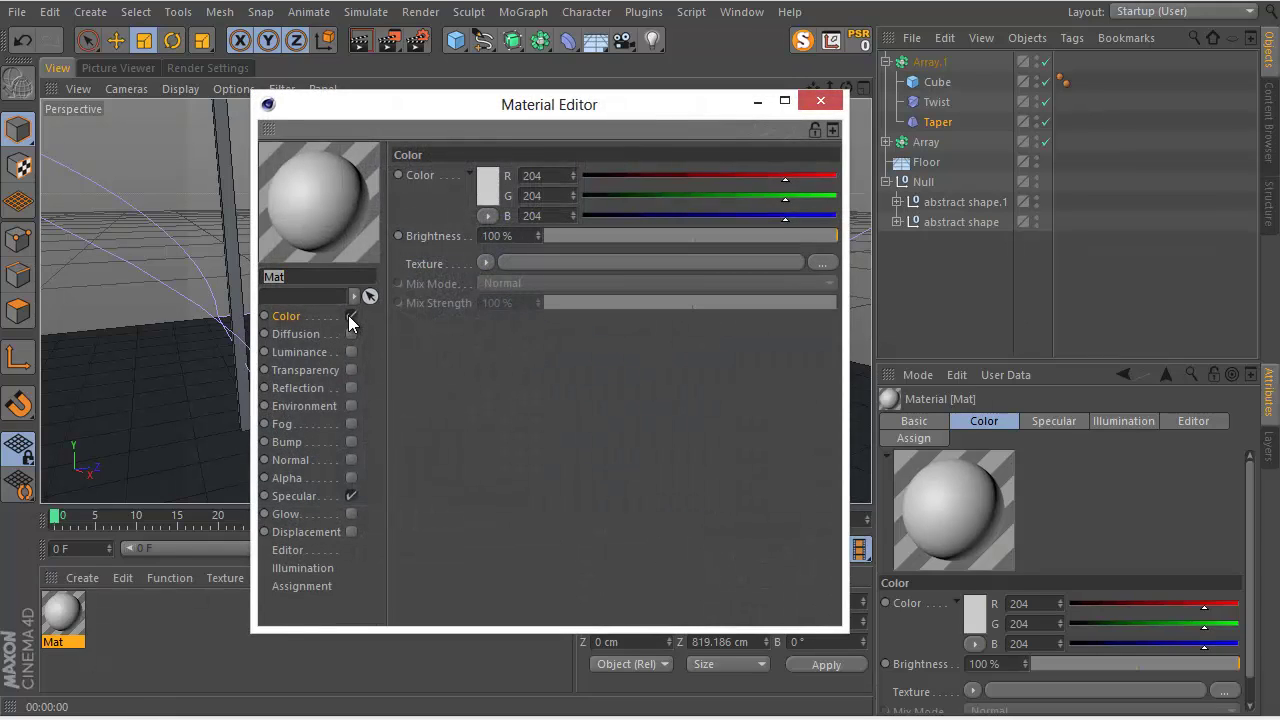
pyautogui.click(350, 316)
pyautogui.click(351, 496)
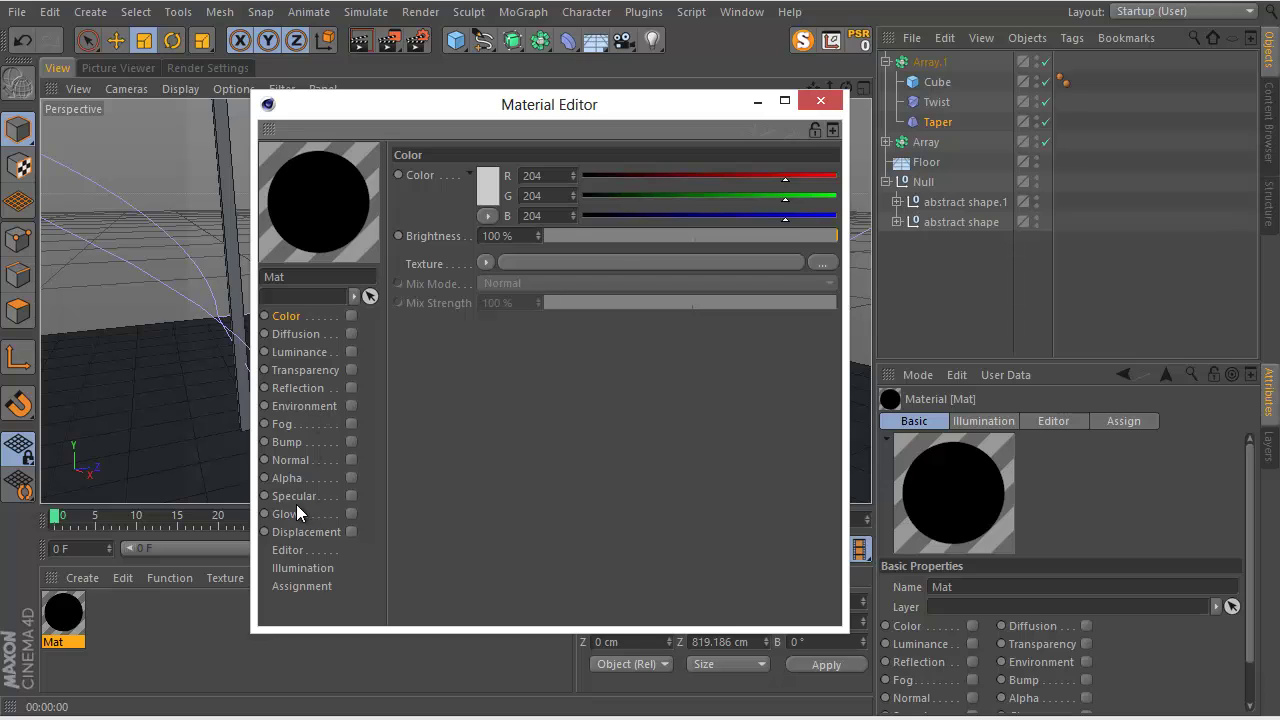
pyautogui.click(351, 352)
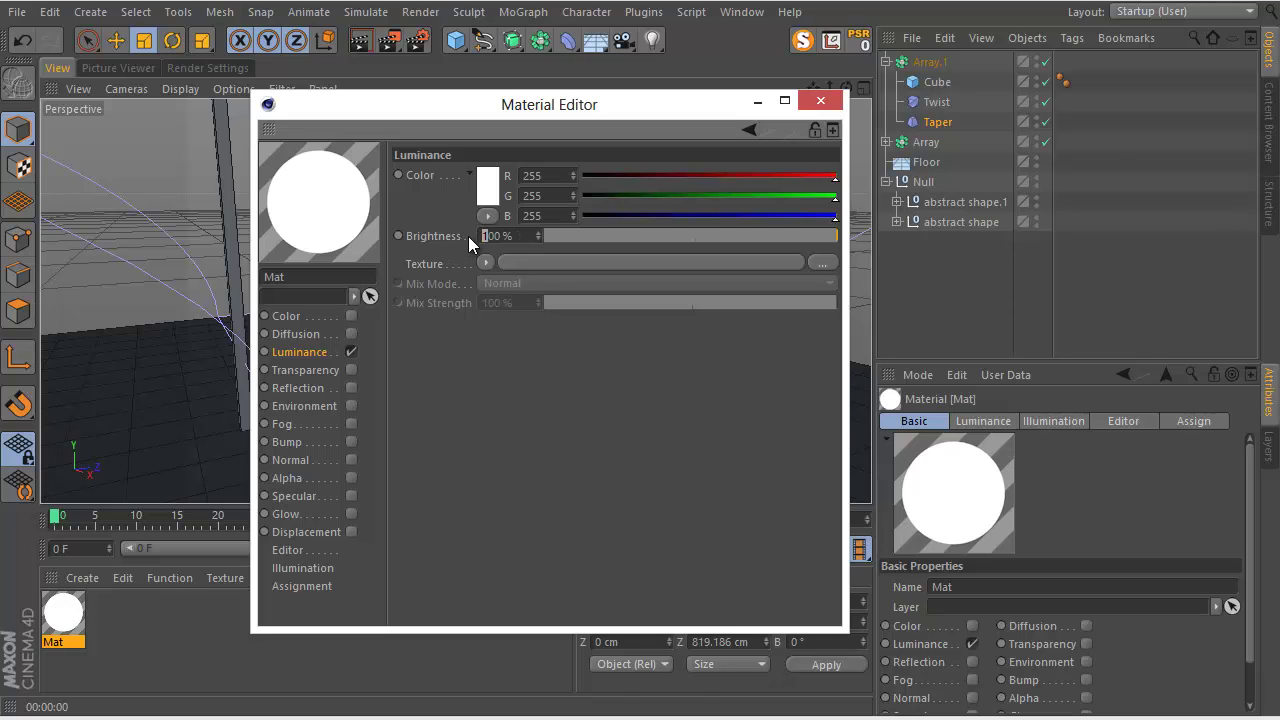
pyautogui.write('2')
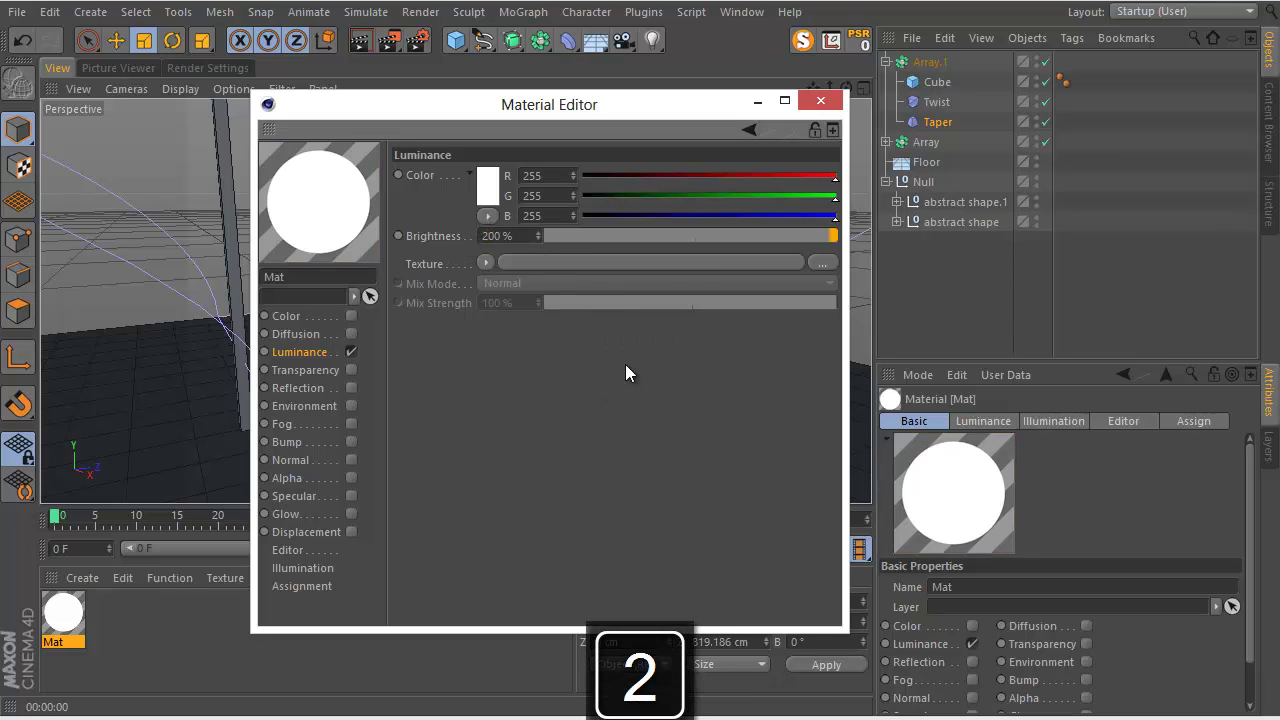
pyautogui.click(821, 104)
pyautogui.click(361, 40)
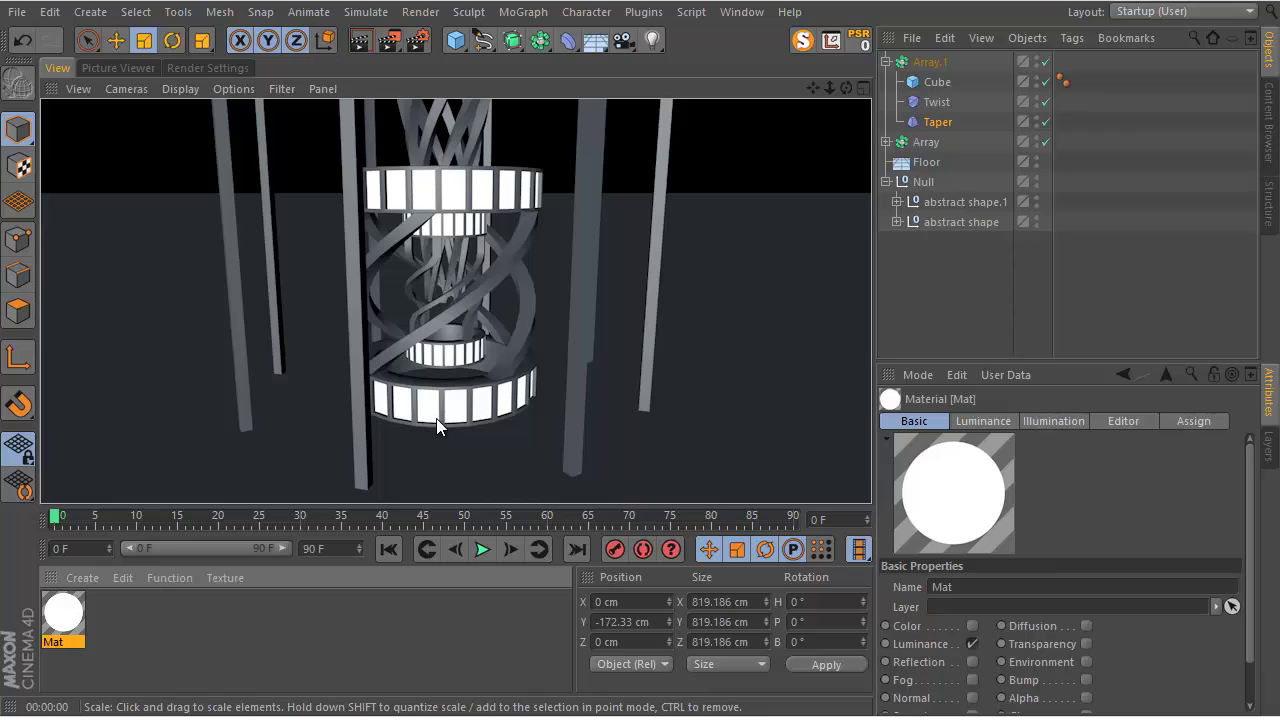
# Lower the central column's whole array, Array.1, to a Y position of about 410 cm.
pyautogui.click(886, 62)
pyautogui.click(911, 70)
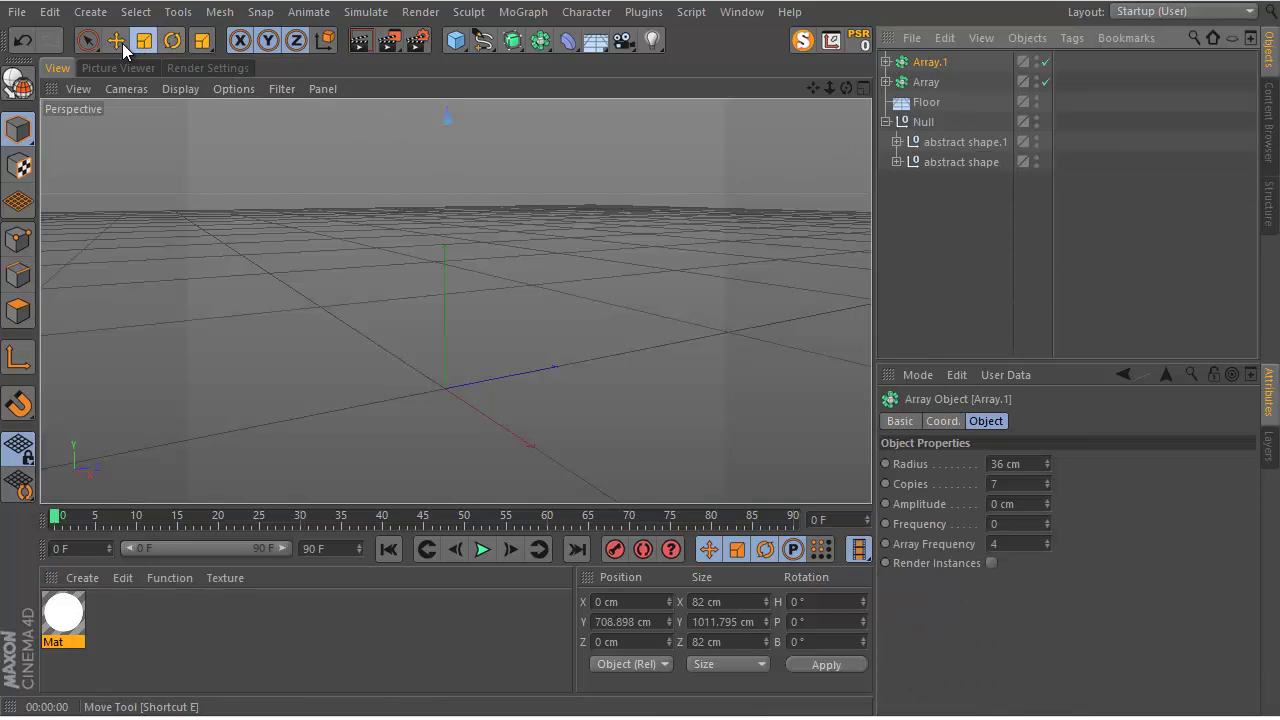
pyautogui.press('e')
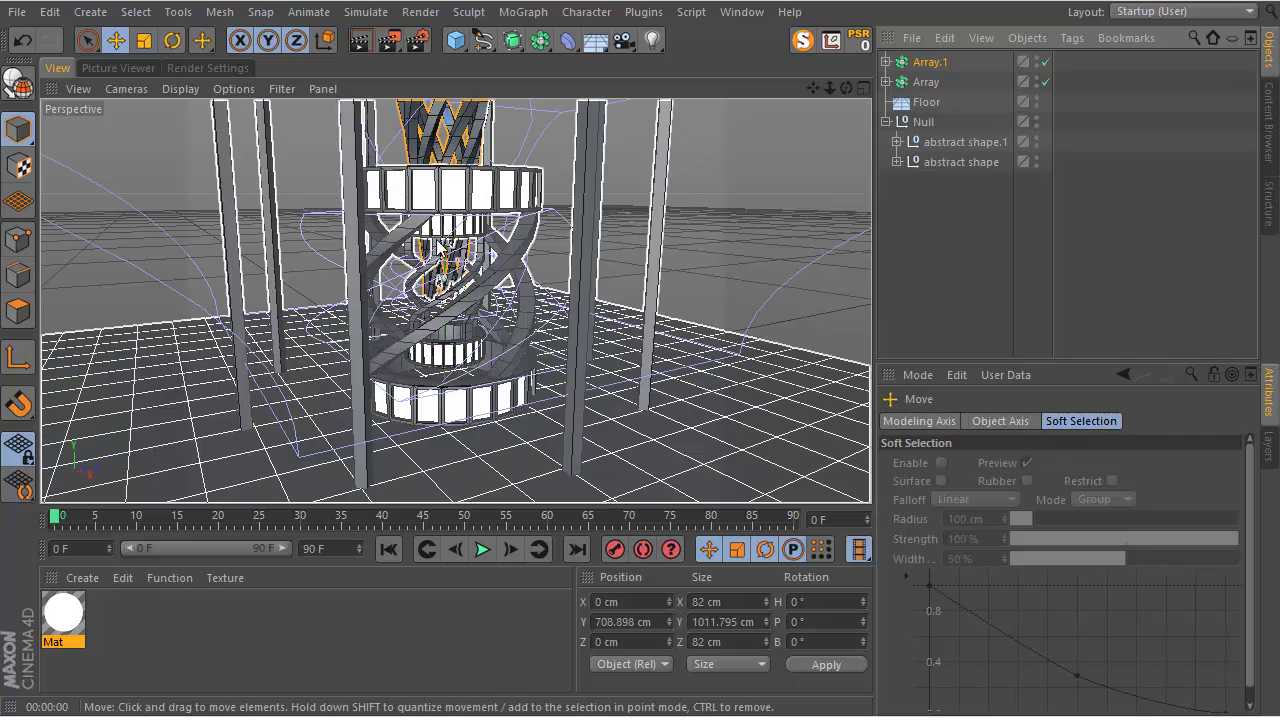
pyautogui.scroll(-5, 640, 358)
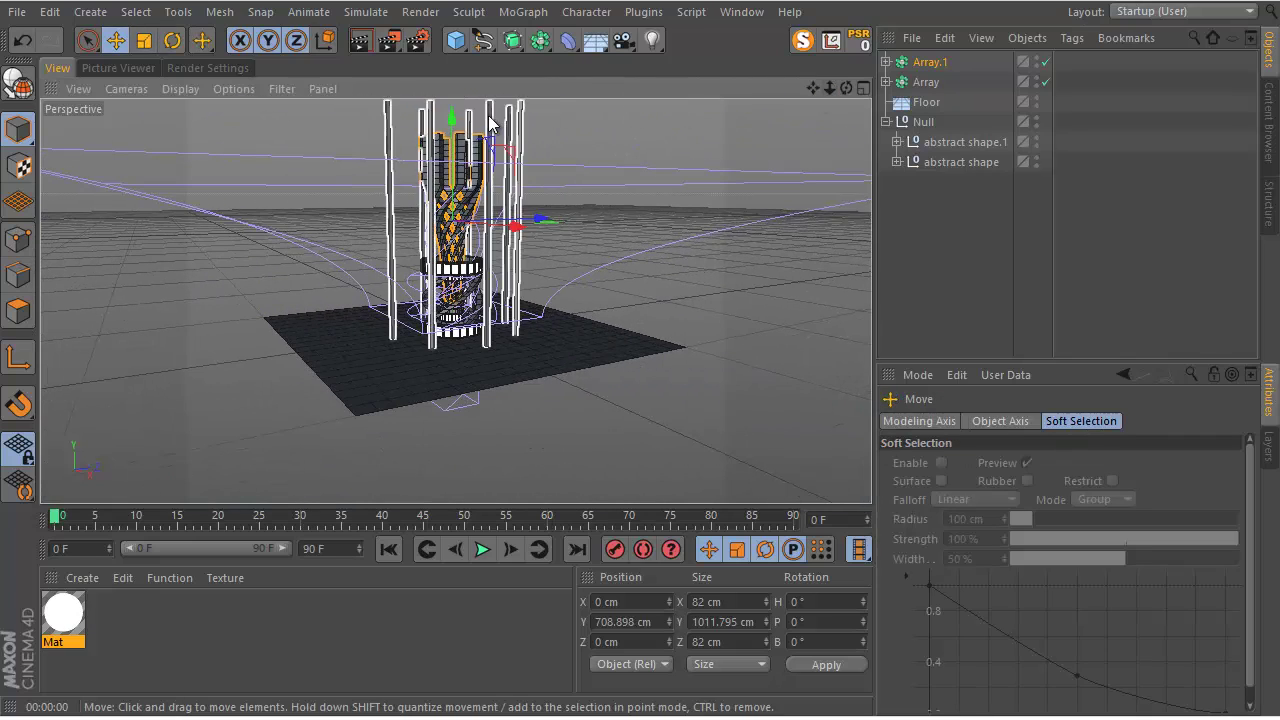
pyautogui.moveTo(458, 135); pyautogui.dragTo(451, 188)
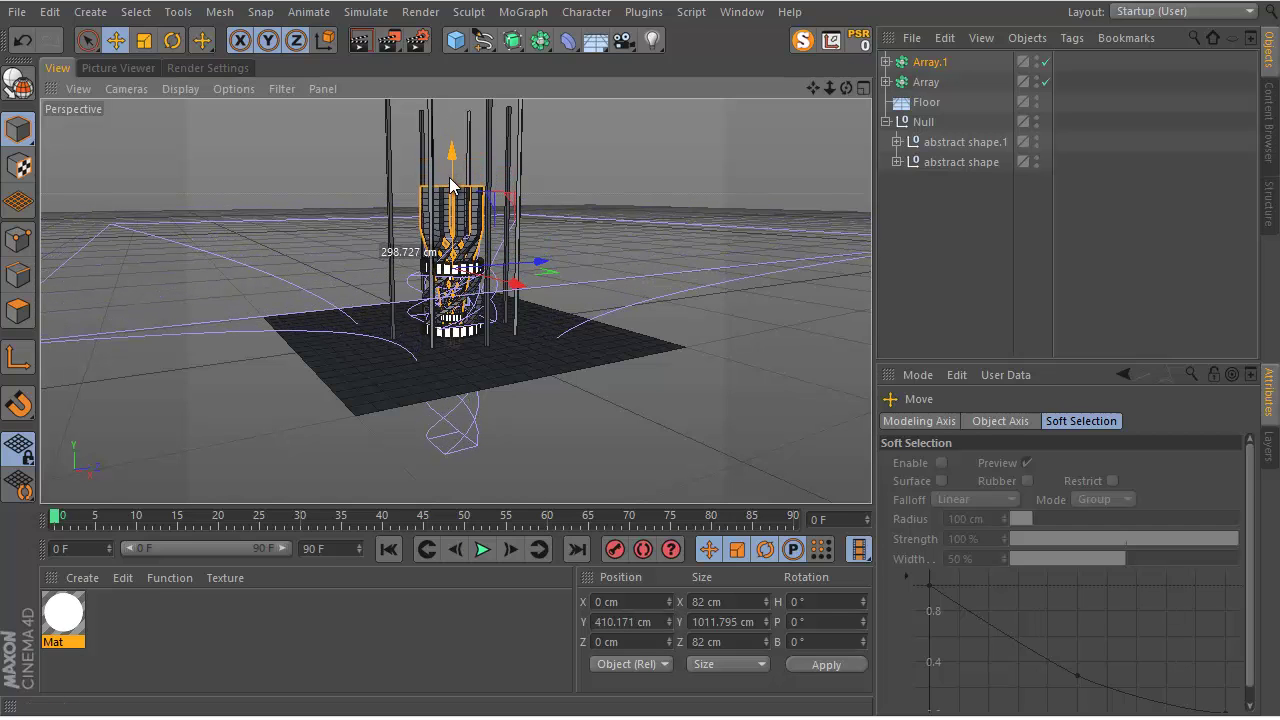
# Scale the central column array uniformly to about 686 cm high and lower it to a Y position of about 372 cm.
pyautogui.click(144, 40)
pyautogui.moveTo(663, 183); pyautogui.dragTo(453, 166)
pyautogui.click(116, 40)
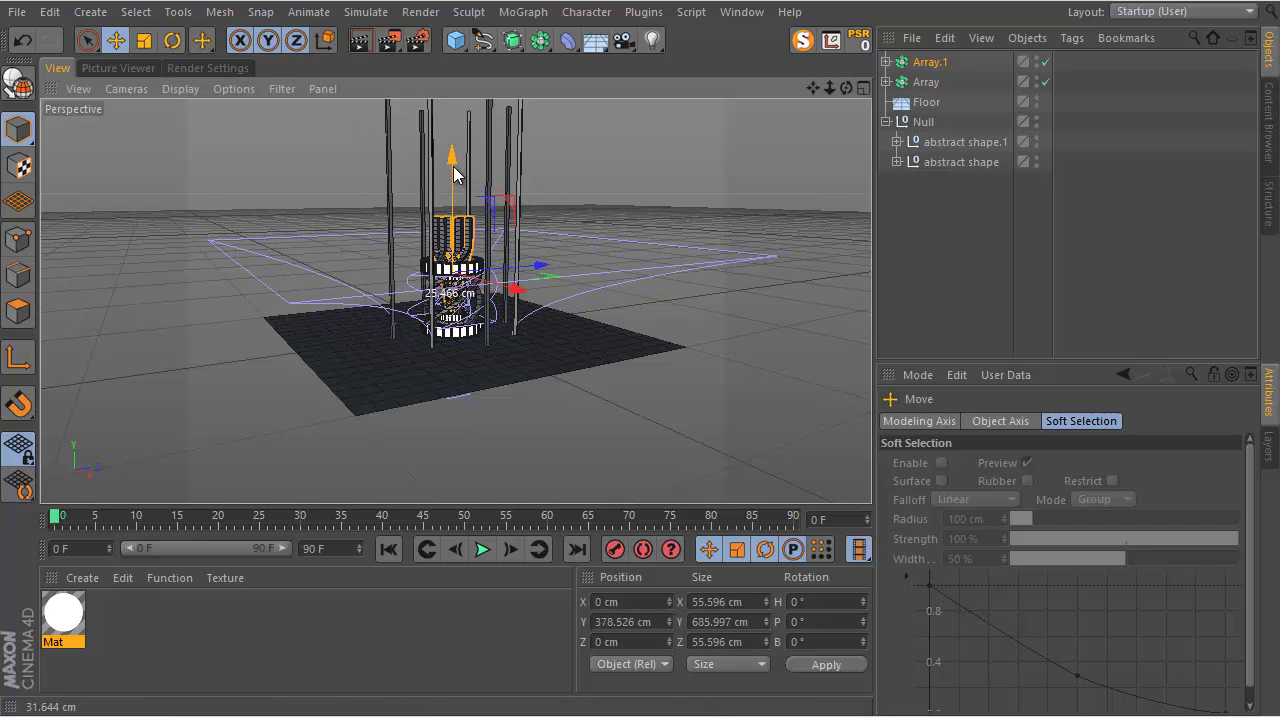
pyautogui.scroll(3, 436, 294)
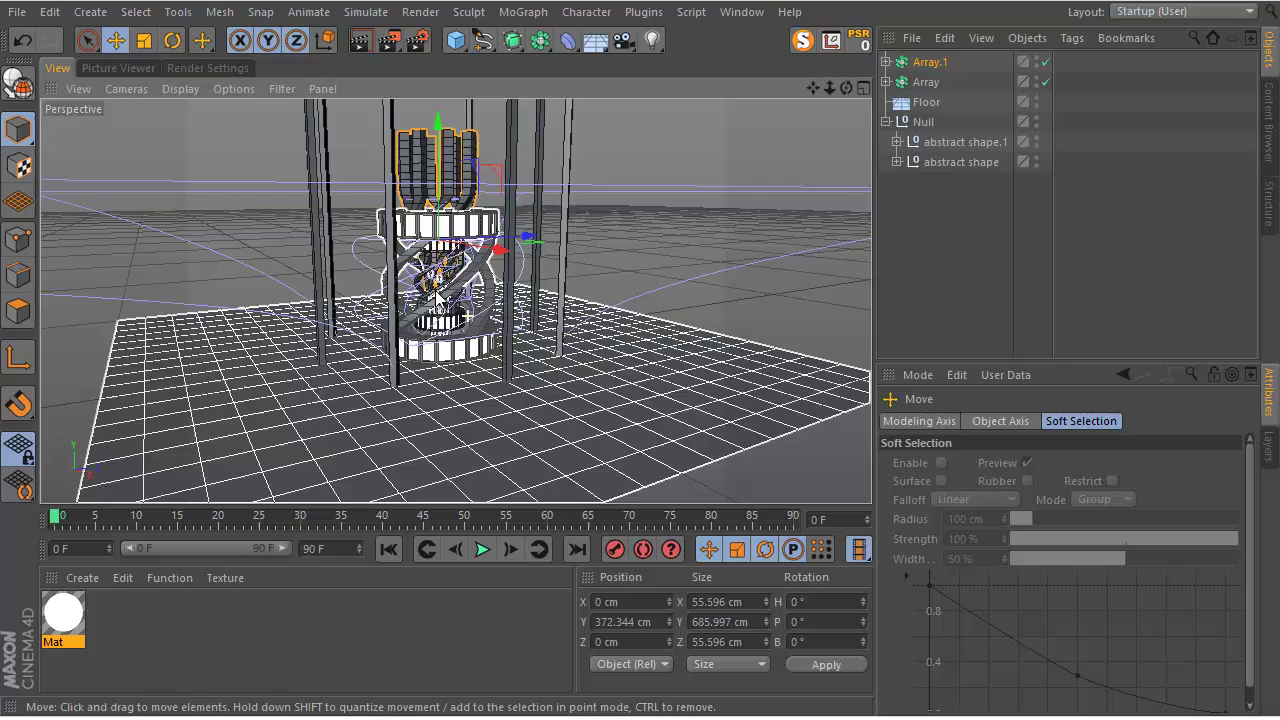
pyautogui.scroll(8, 436, 294)
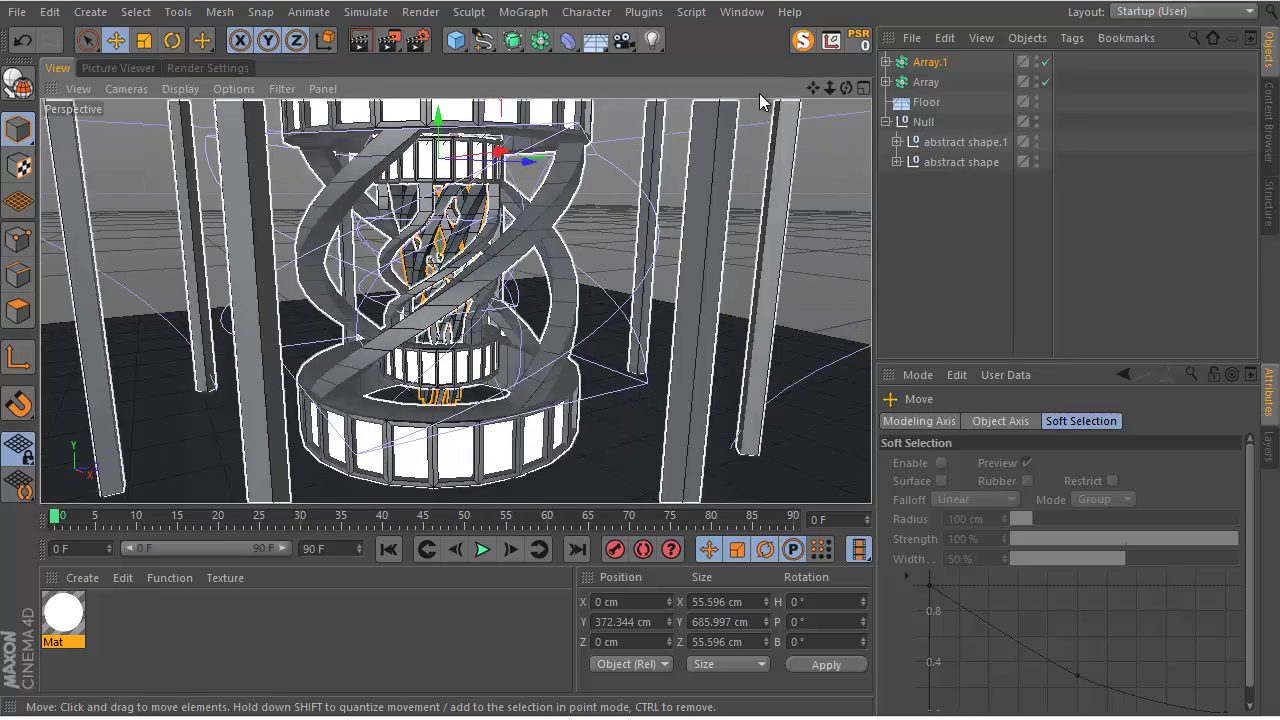
# Lower the central column array to a Y position of about 336 cm and scale it uniformly to about 549 cm high.
pyautogui.moveTo(436, 132); pyautogui.dragTo(423, 165)
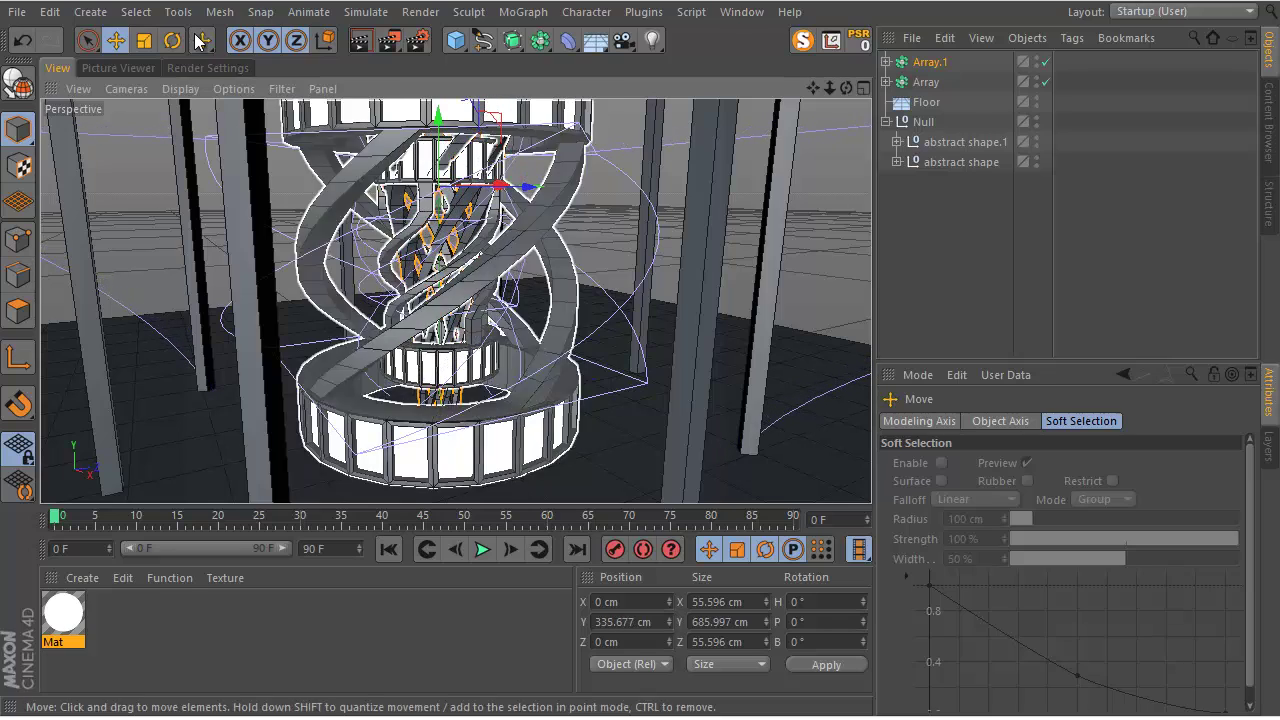
pyautogui.click(144, 40)
pyautogui.moveTo(697, 235); pyautogui.dragTo(560, 280)
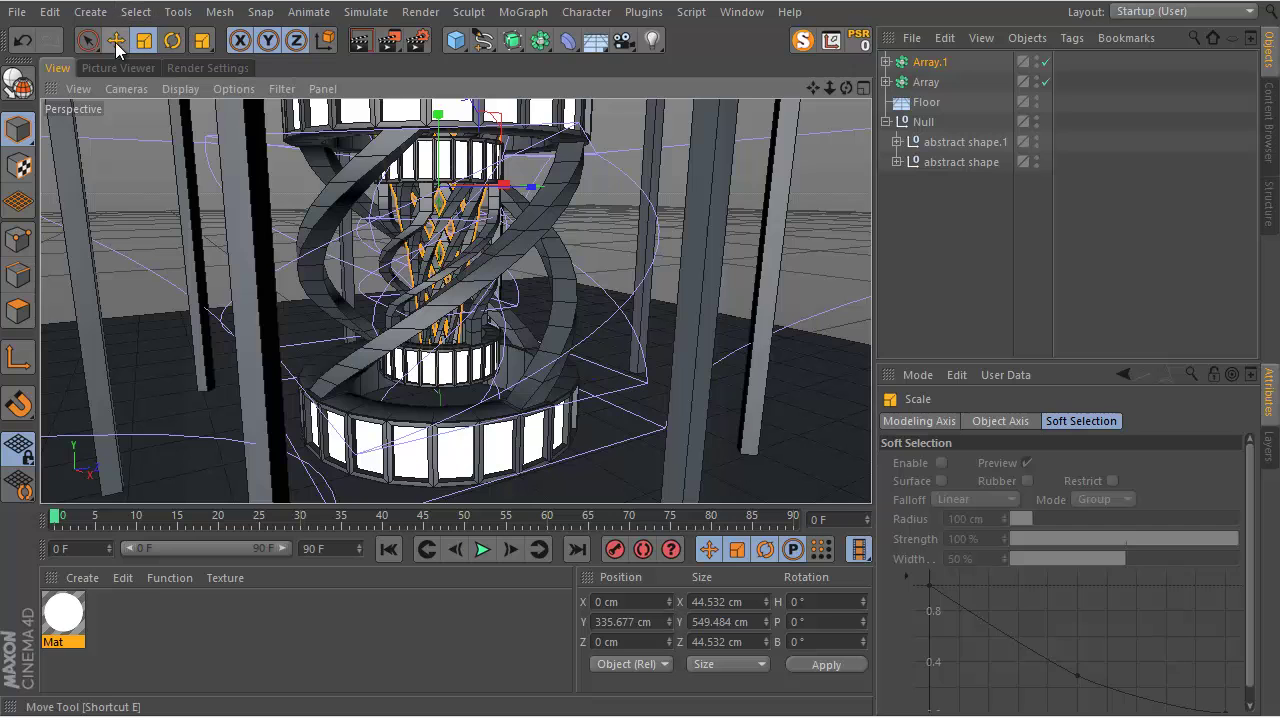
# Move the central column array straight down along Y to about 238 cm, keeping it centred in the rings.
pyautogui.click(116, 41)
pyautogui.moveTo(439, 166); pyautogui.dragTo(437, 238)
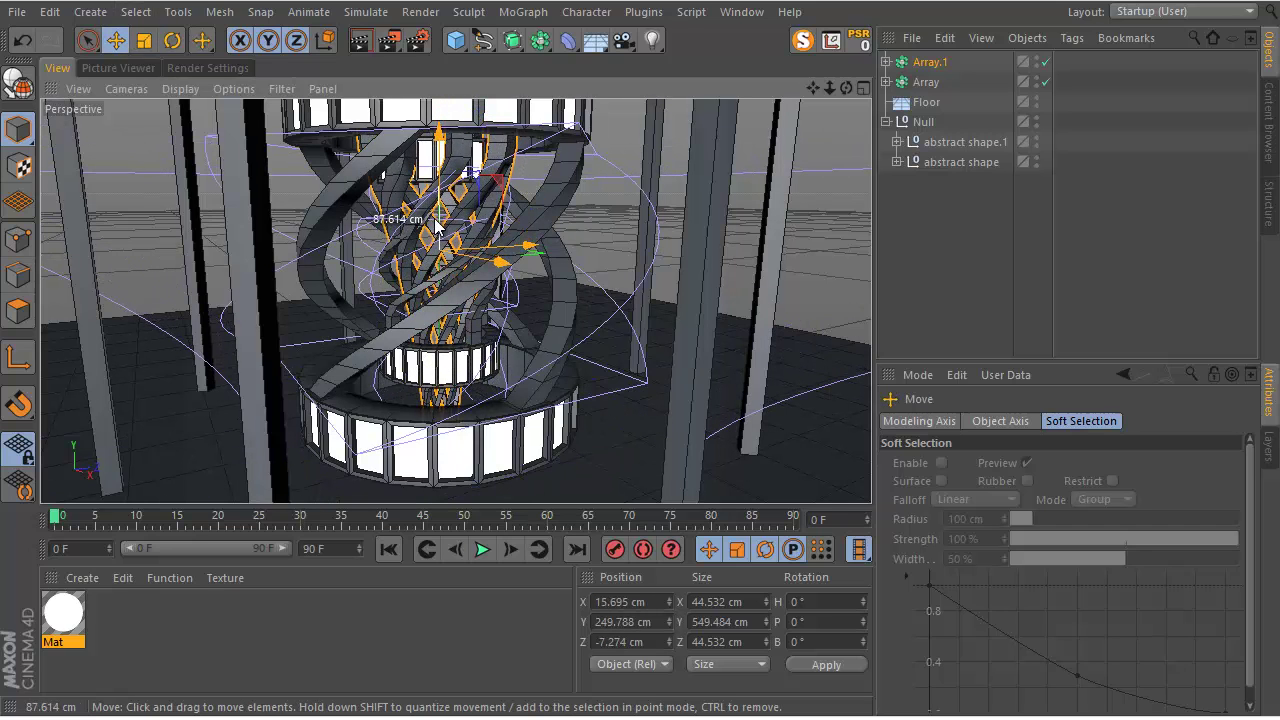
pyautogui.click(22, 40)
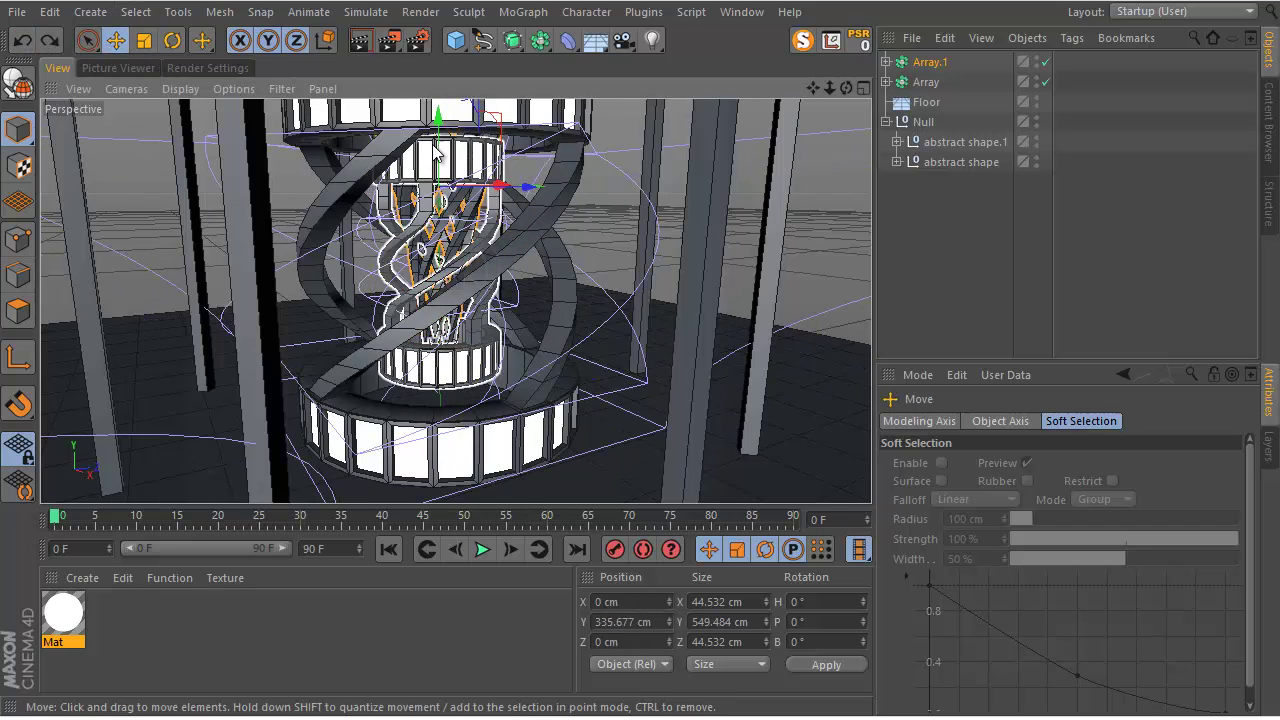
pyautogui.moveTo(440, 150); pyautogui.dragTo(443, 218)
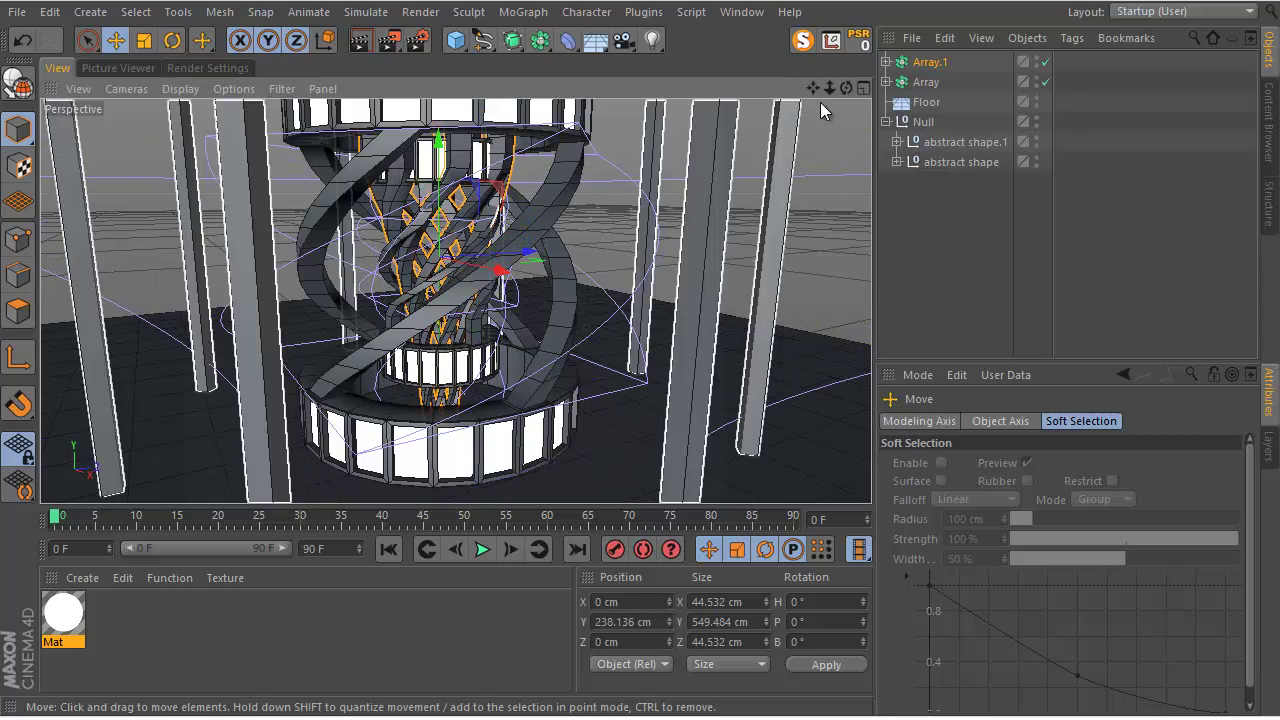
pyautogui.scroll(-5, 641, 350)
pyautogui.scroll(3, 642, 353)
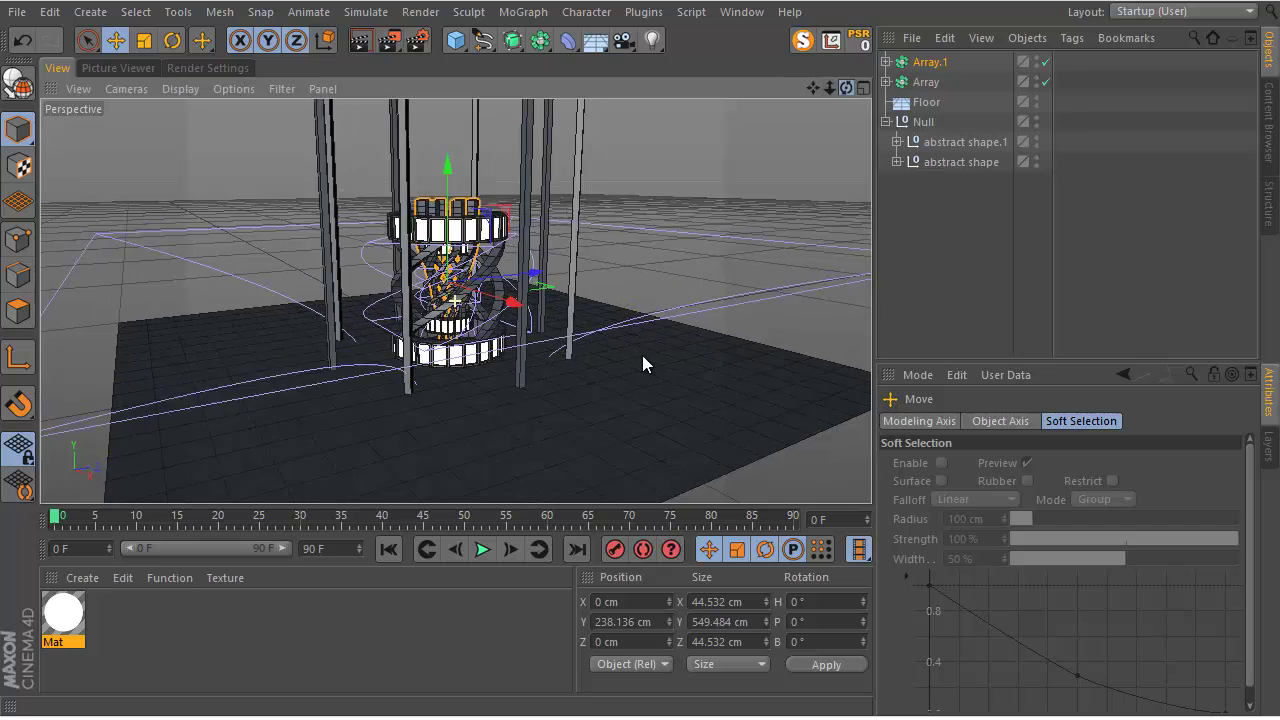
pyautogui.keyDown('alt'); pyautogui.moveTo(641, 353); pyautogui.dragTo(670, 230); pyautogui.keyUp('alt')
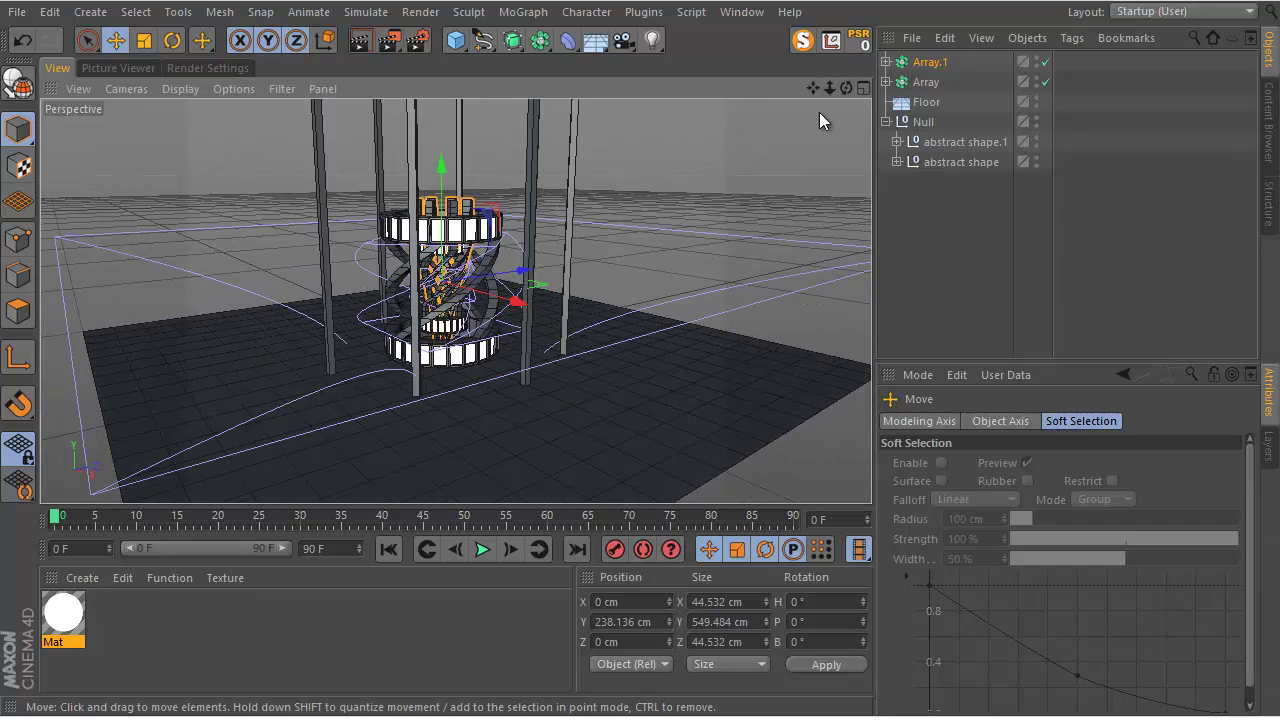
# Open the render settings and undock them into a separate floating window.
pyautogui.click(418, 40)
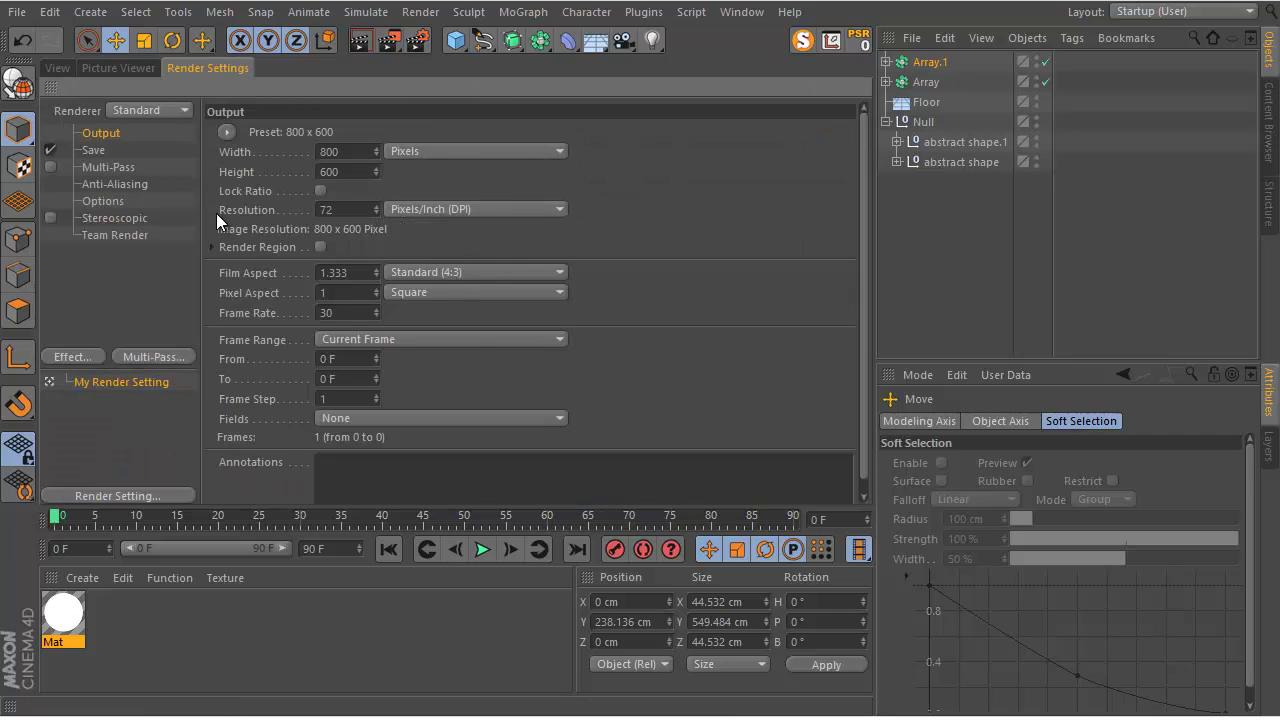
pyautogui.click(51, 87)
pyautogui.click(99, 108)
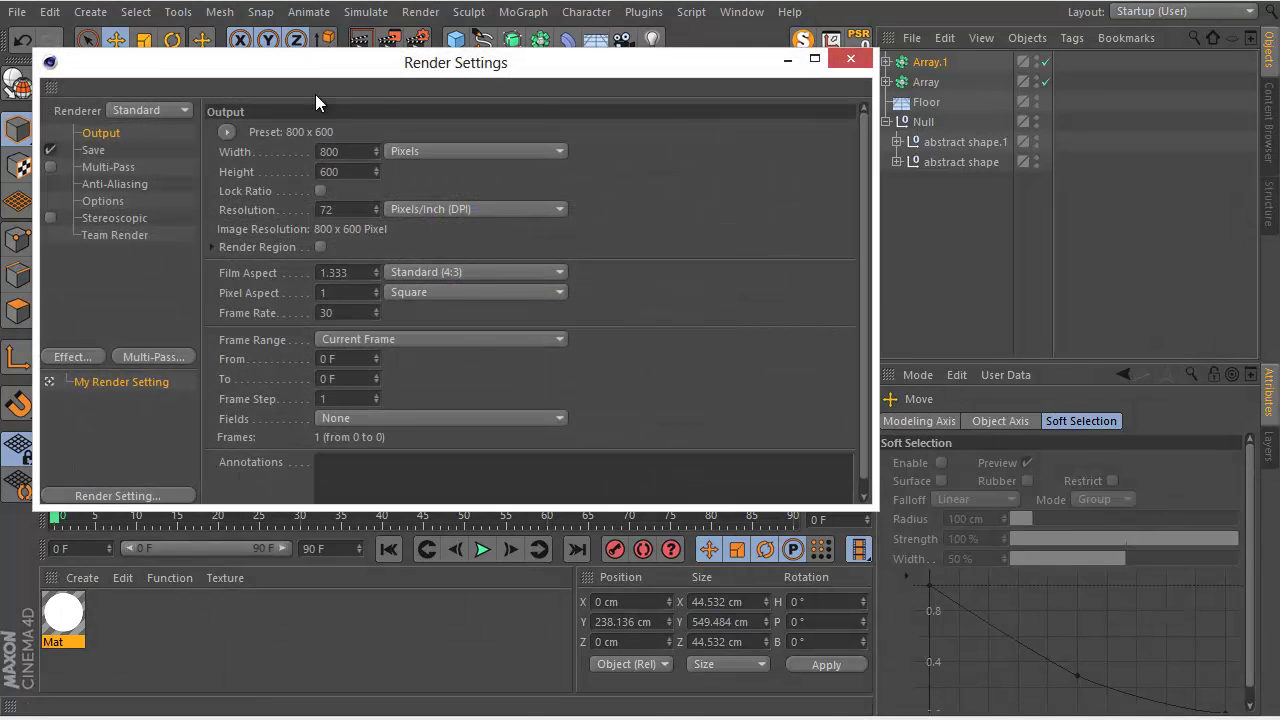
pyautogui.moveTo(425, 70); pyautogui.dragTo(518, 80)
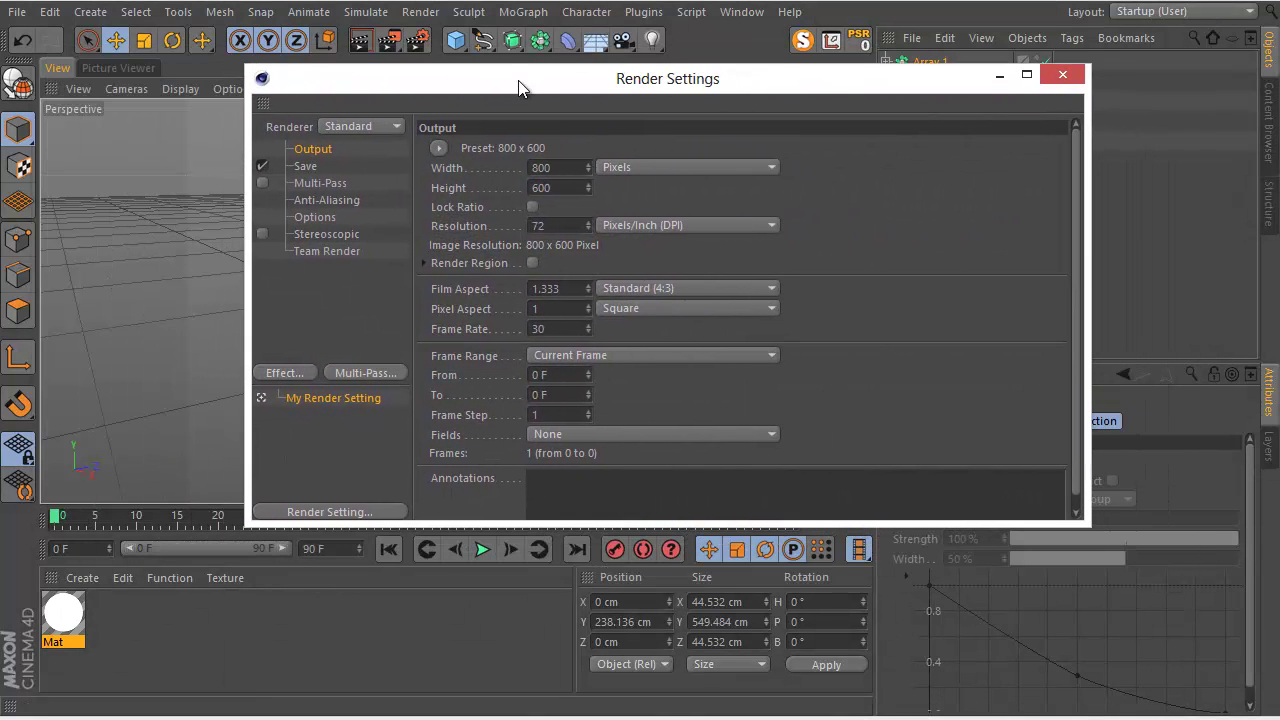
# Set the render output size to 1280 × 720 pixels.
pyautogui.doubleClick(572, 166)
pyautogui.write('12')
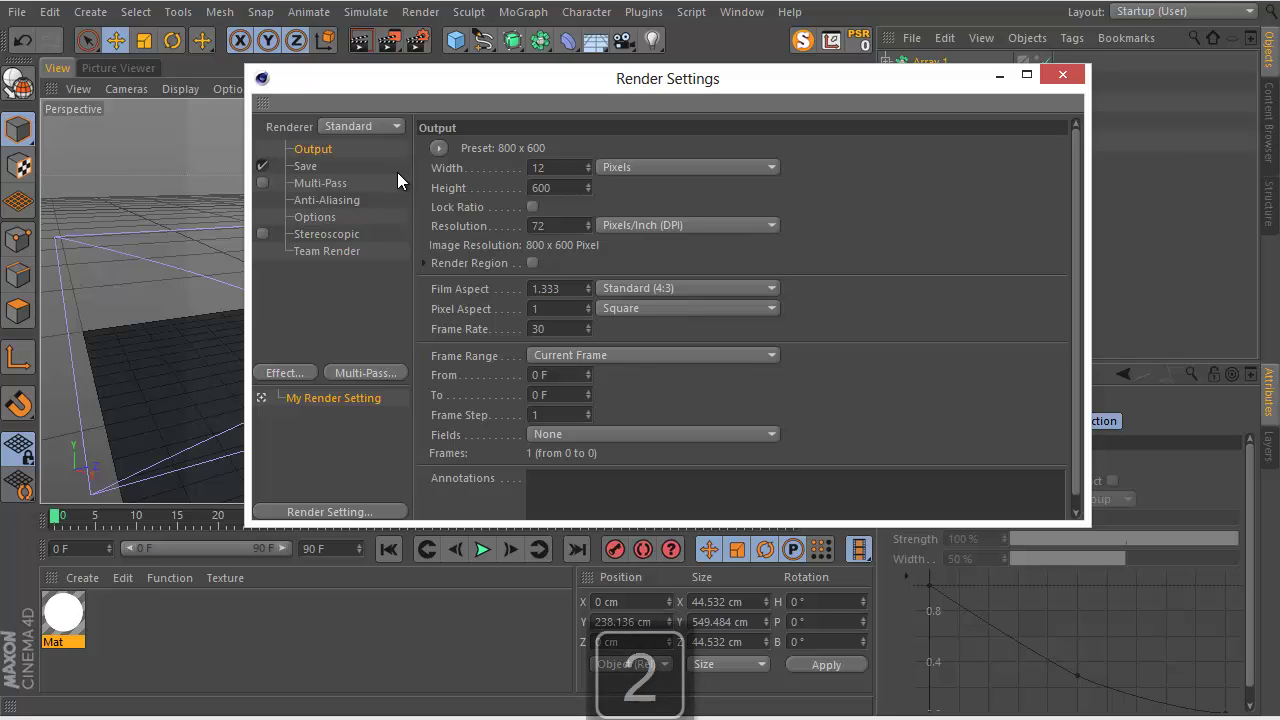
pyautogui.write('80')
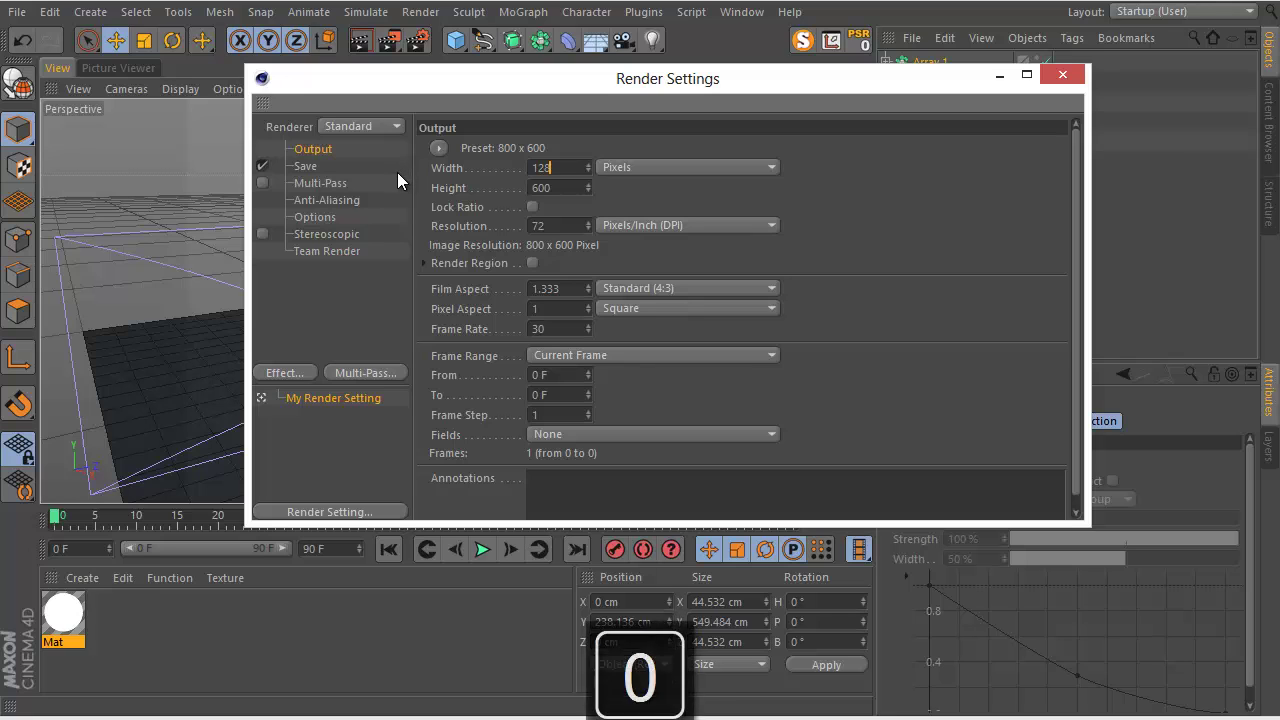
pyautogui.press('Tab')
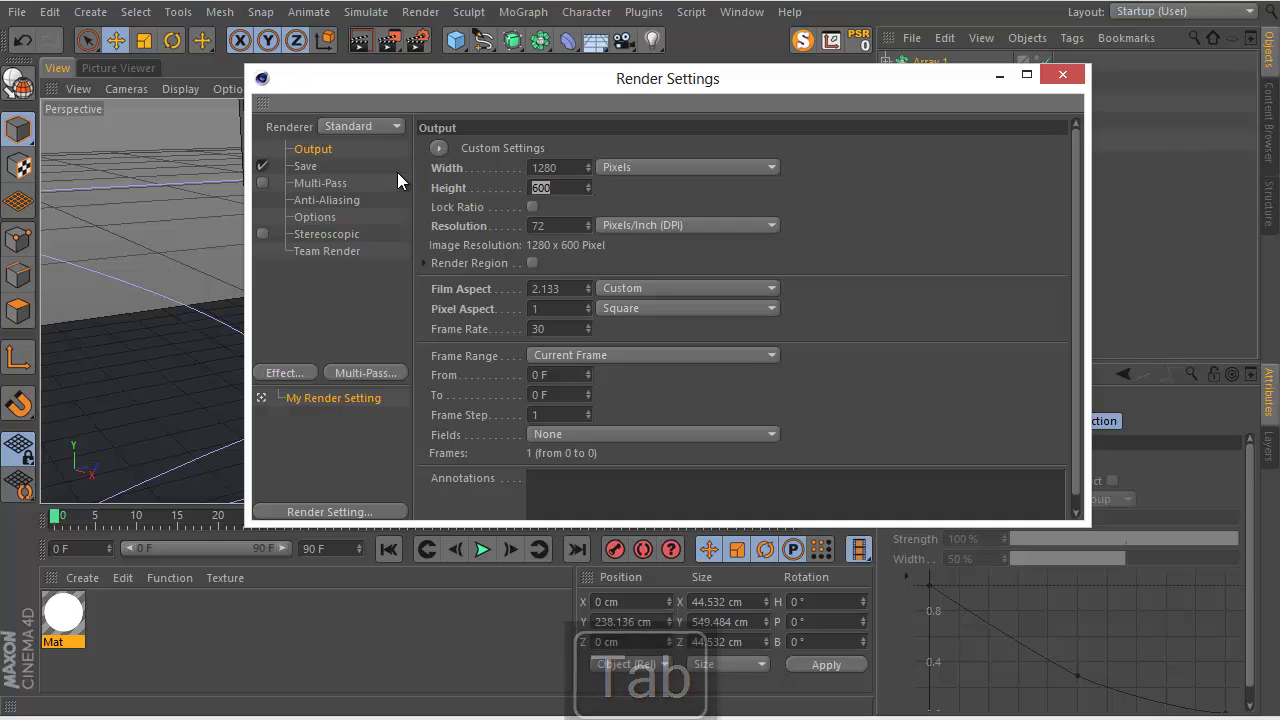
pyautogui.write('720')
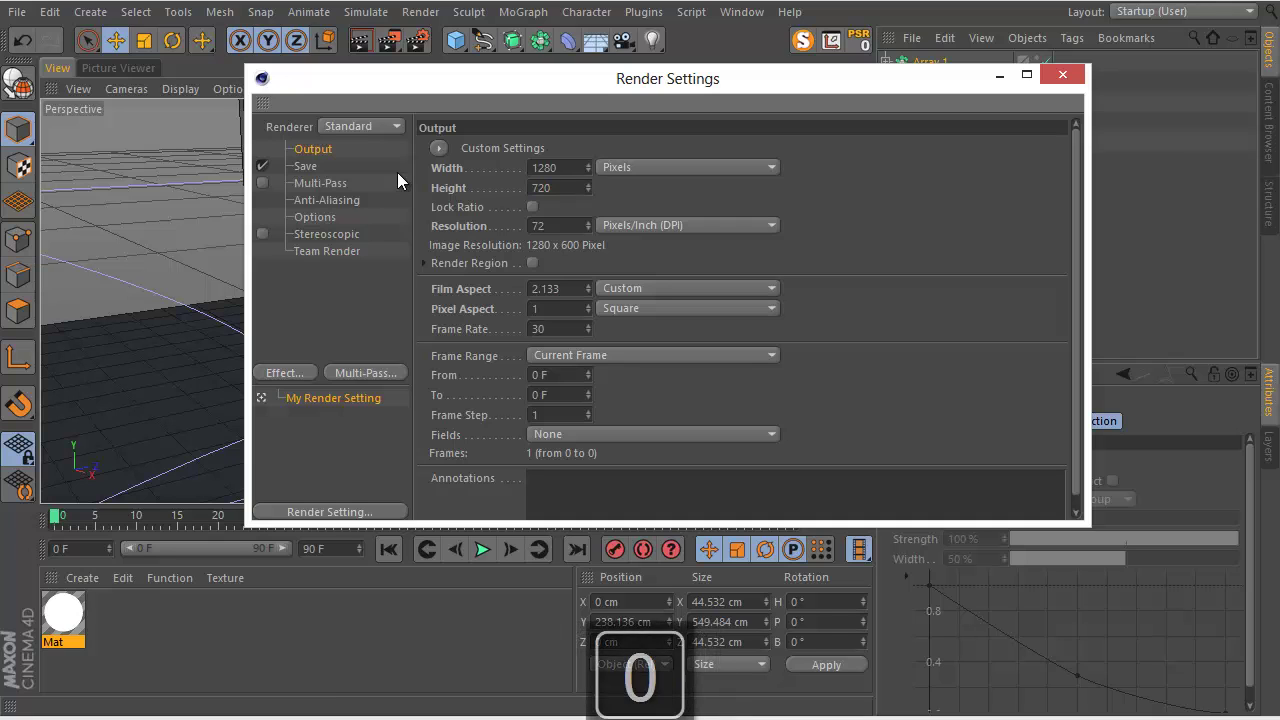
# Set the render to save in the cinema 4d\abstract folder, using the author's first name as the file name.
pyautogui.click(305, 167)
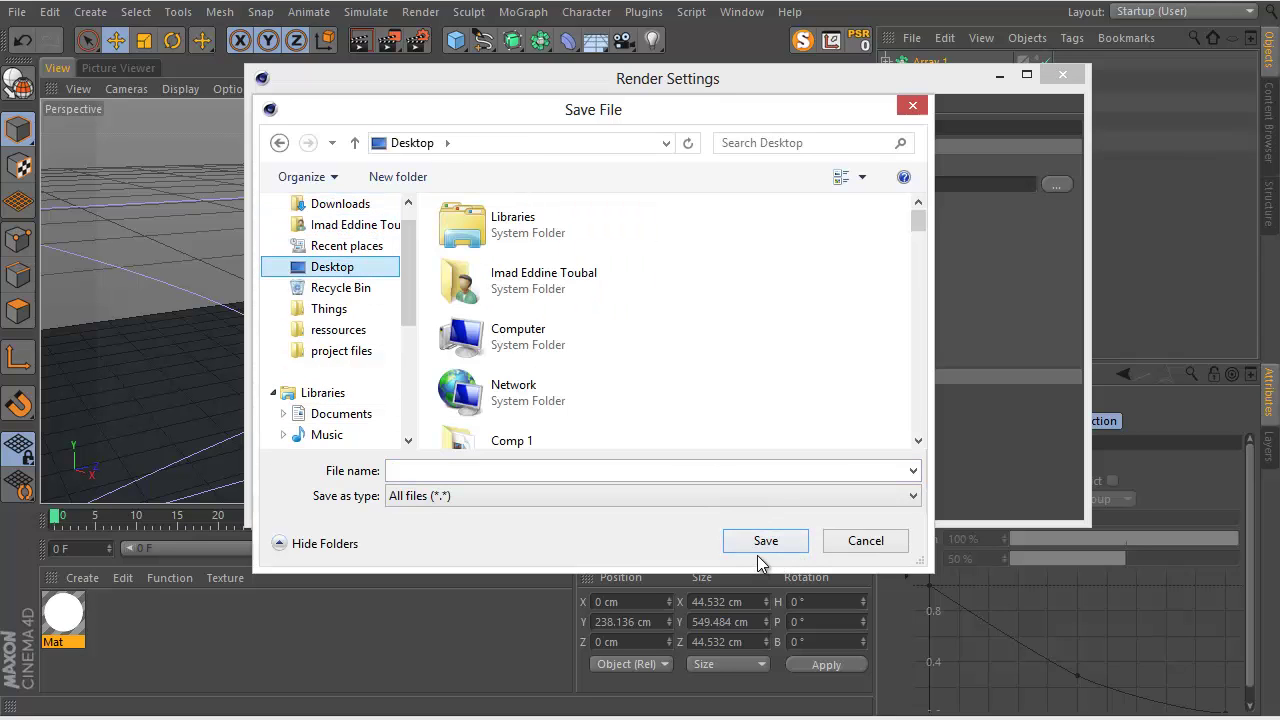
pyautogui.click(280, 143)
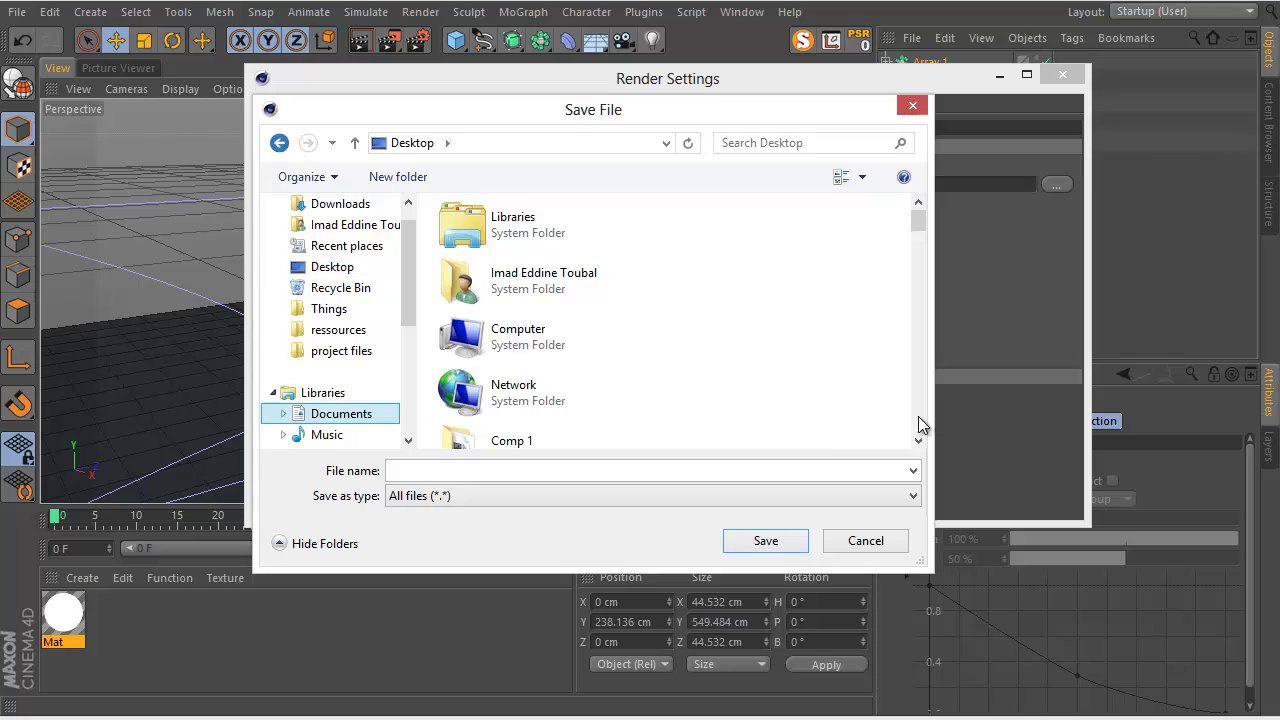
pyautogui.click(740, 546)
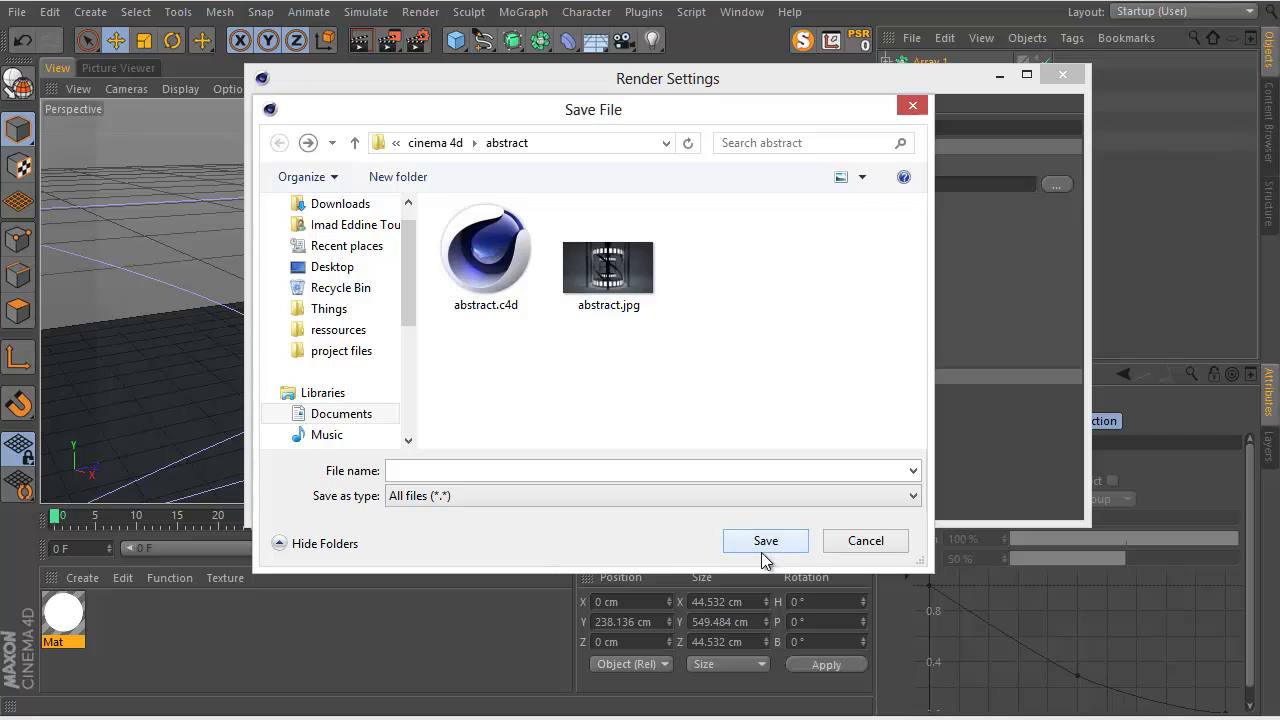
pyautogui.click(548, 471)
pyautogui.write('im')
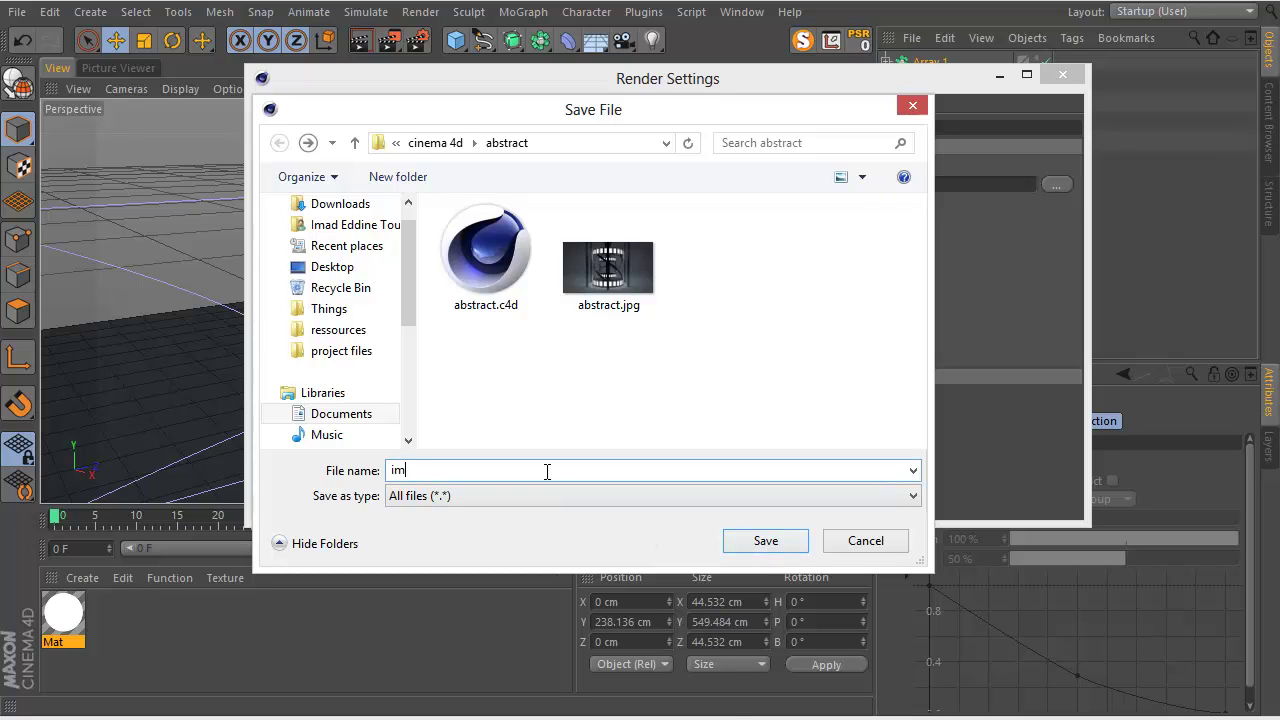
pyautogui.write('ad')
pyautogui.press('Return')
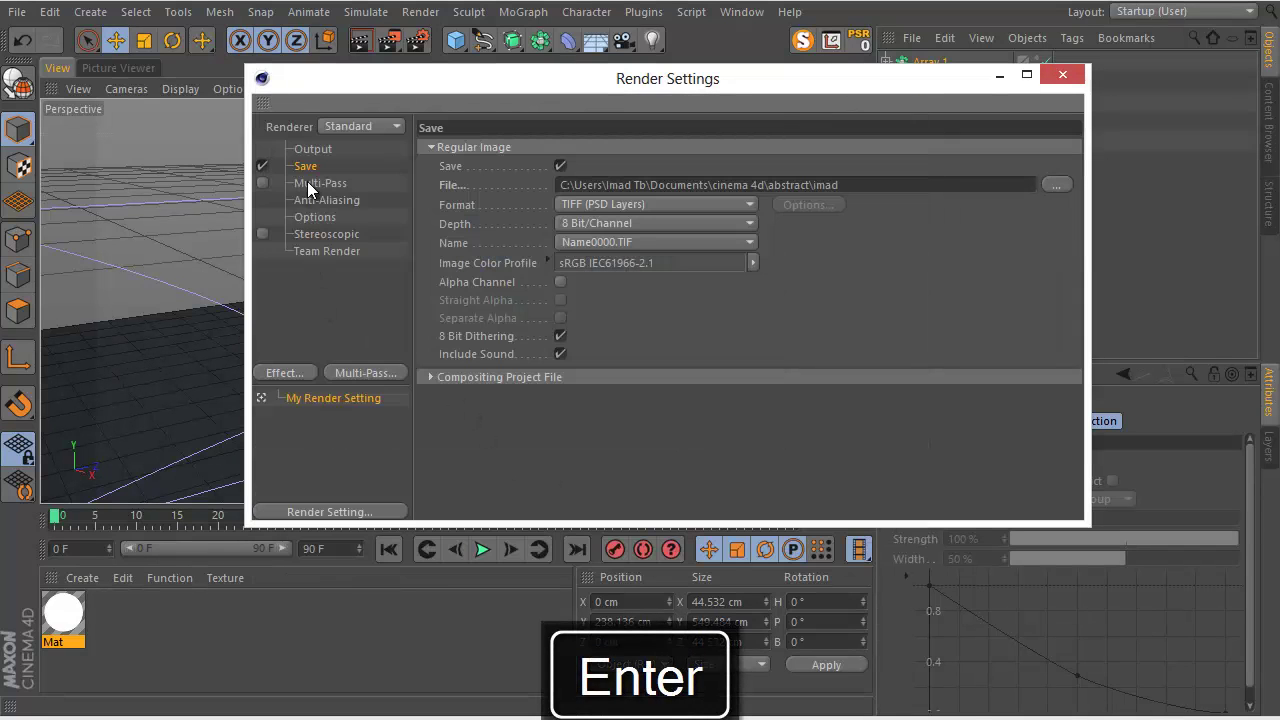
# Set the render's anti-aliasing to Best with a maximum level of 2x2.
pyautogui.click(317, 152)
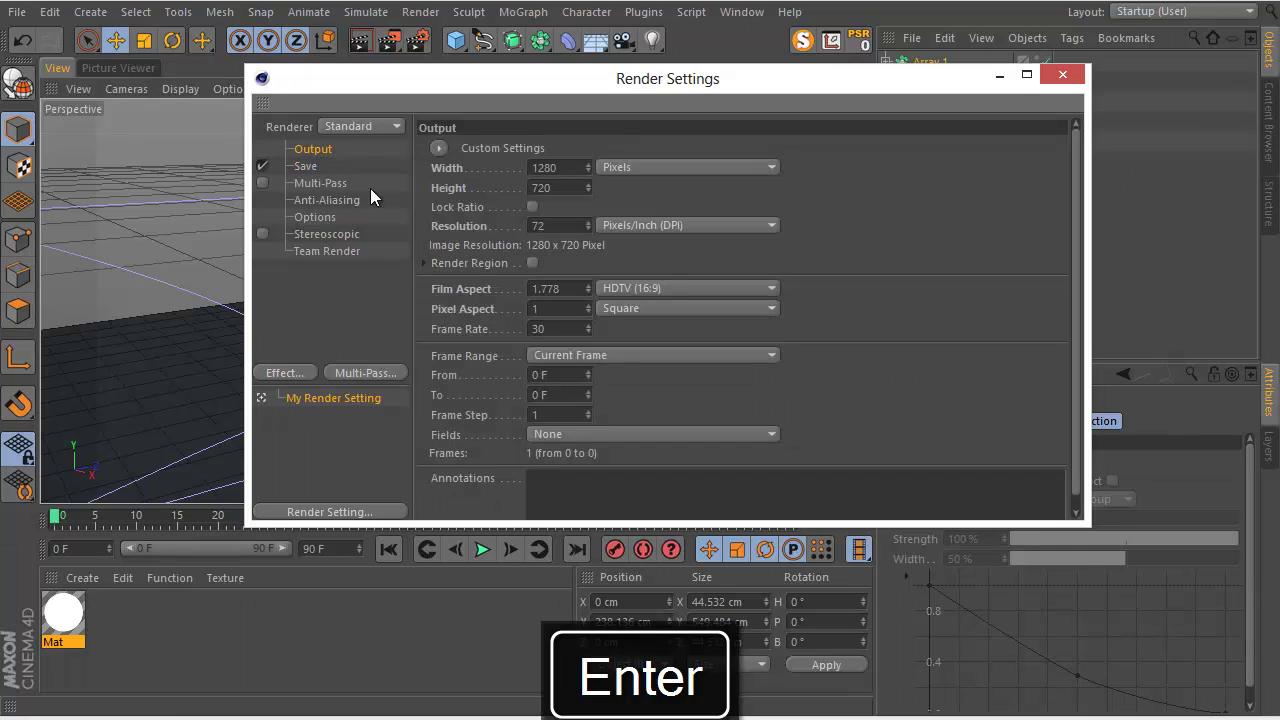
pyautogui.doubleClick(545, 226)
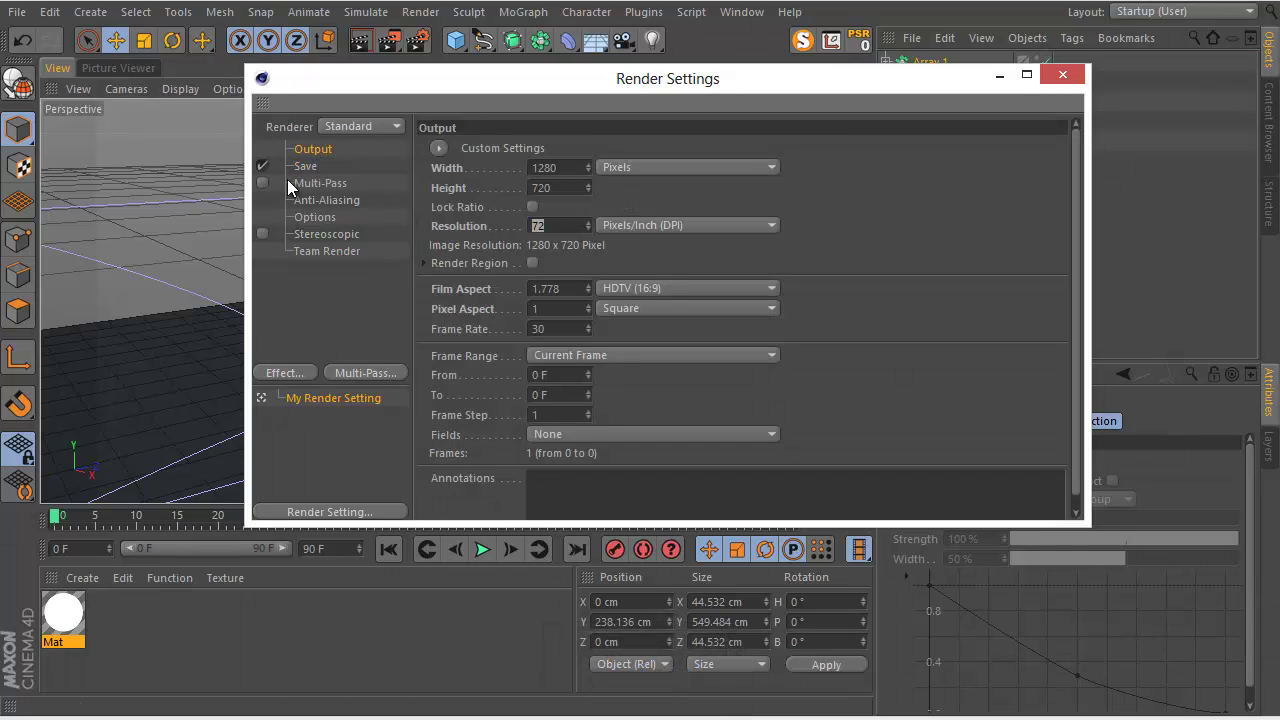
pyautogui.click(320, 185)
pyautogui.click(322, 202)
pyautogui.click(608, 149)
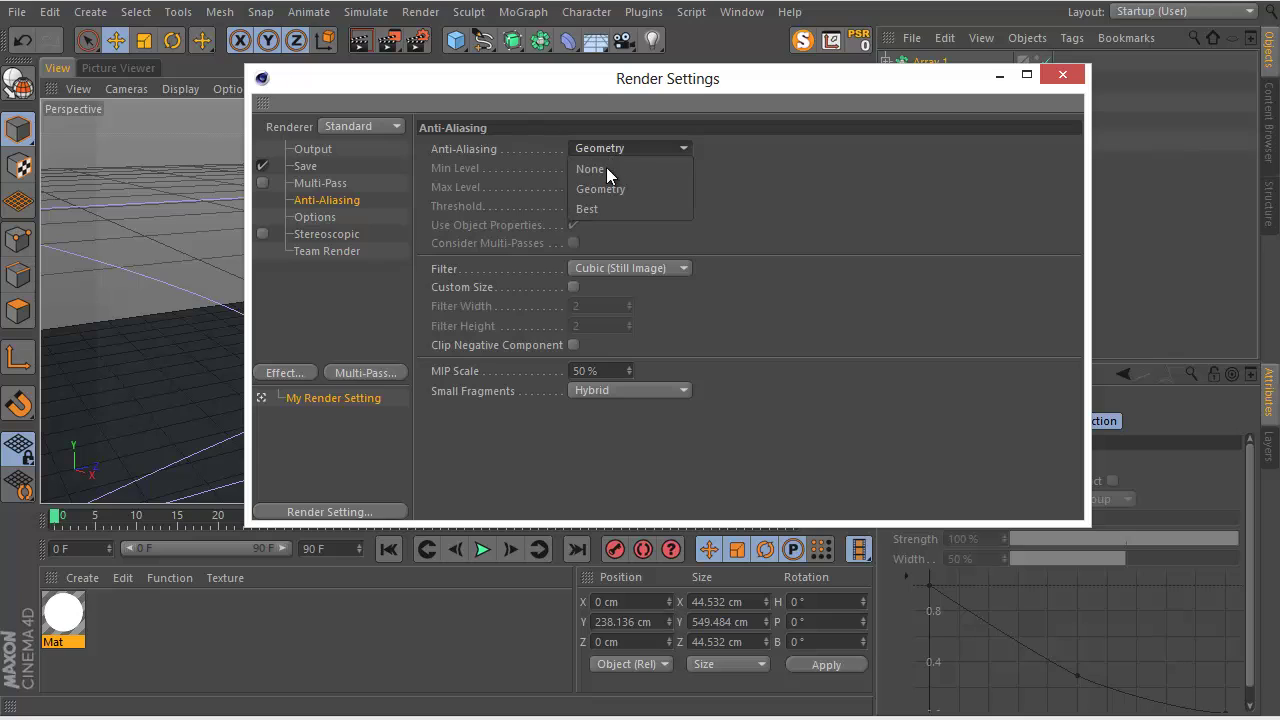
pyautogui.click(602, 207)
pyautogui.click(606, 188)
pyautogui.click(607, 227)
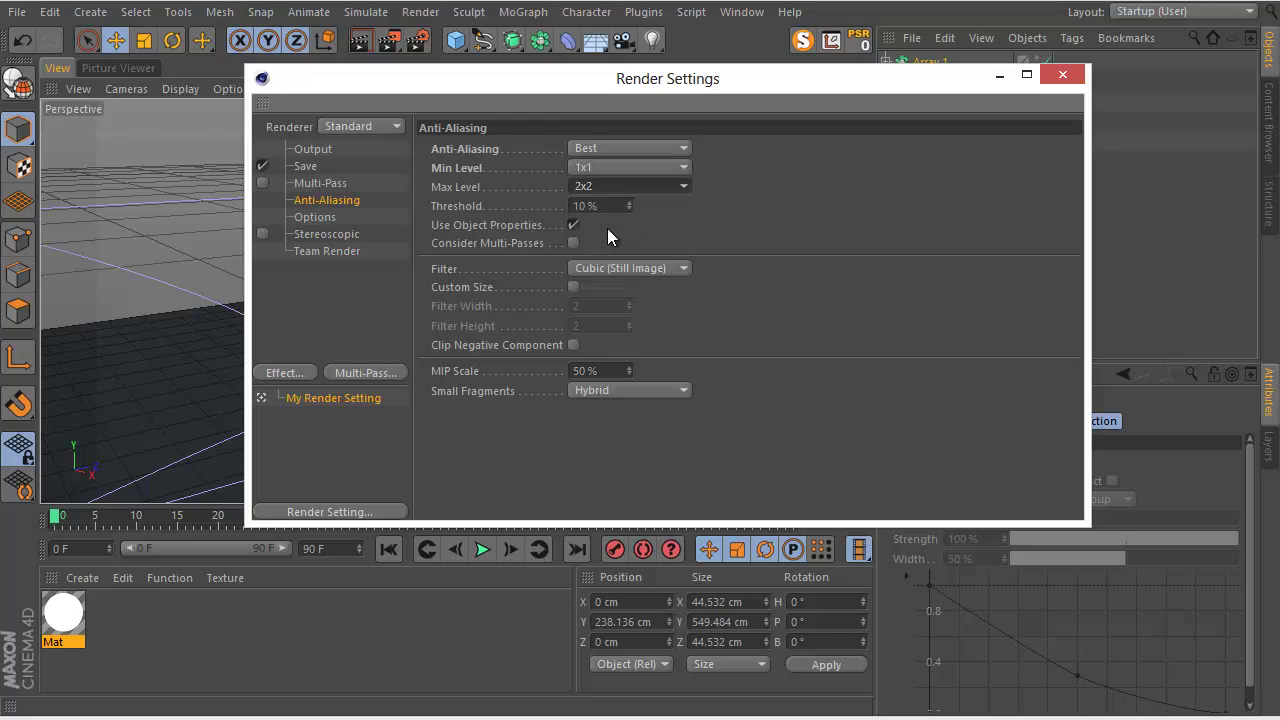
pyautogui.click(649, 188)
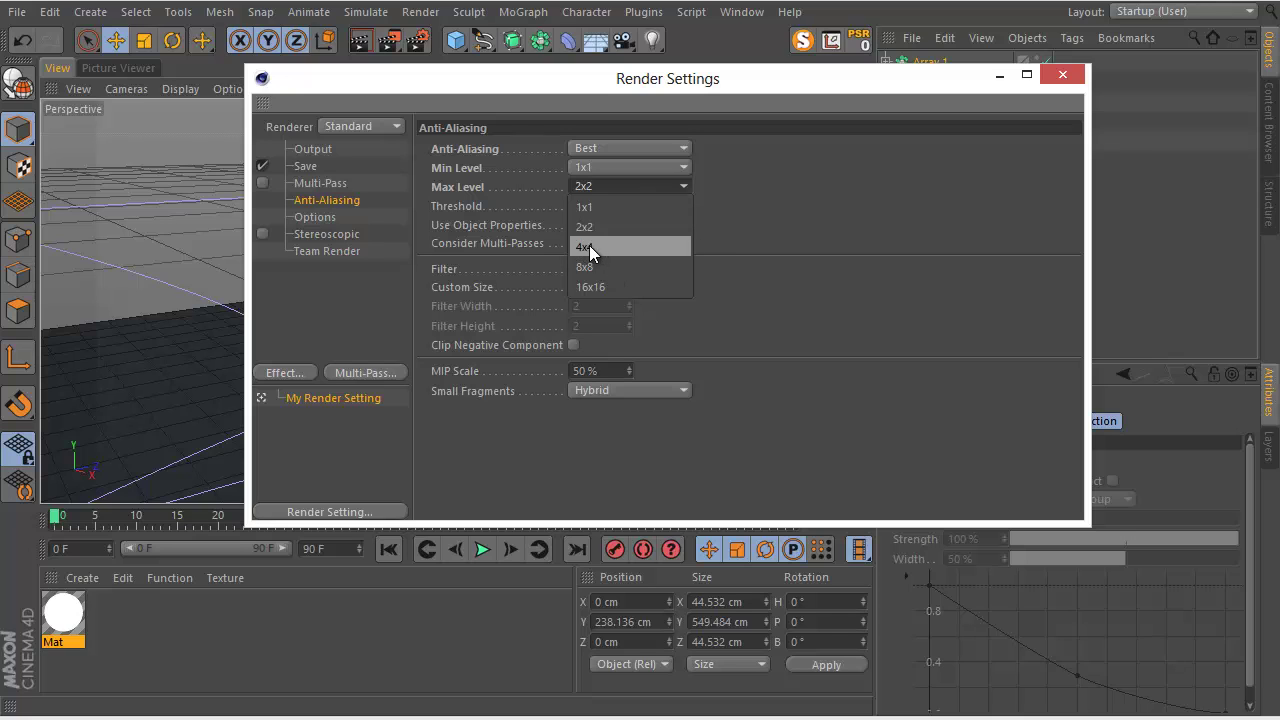
pyautogui.click(744, 247)
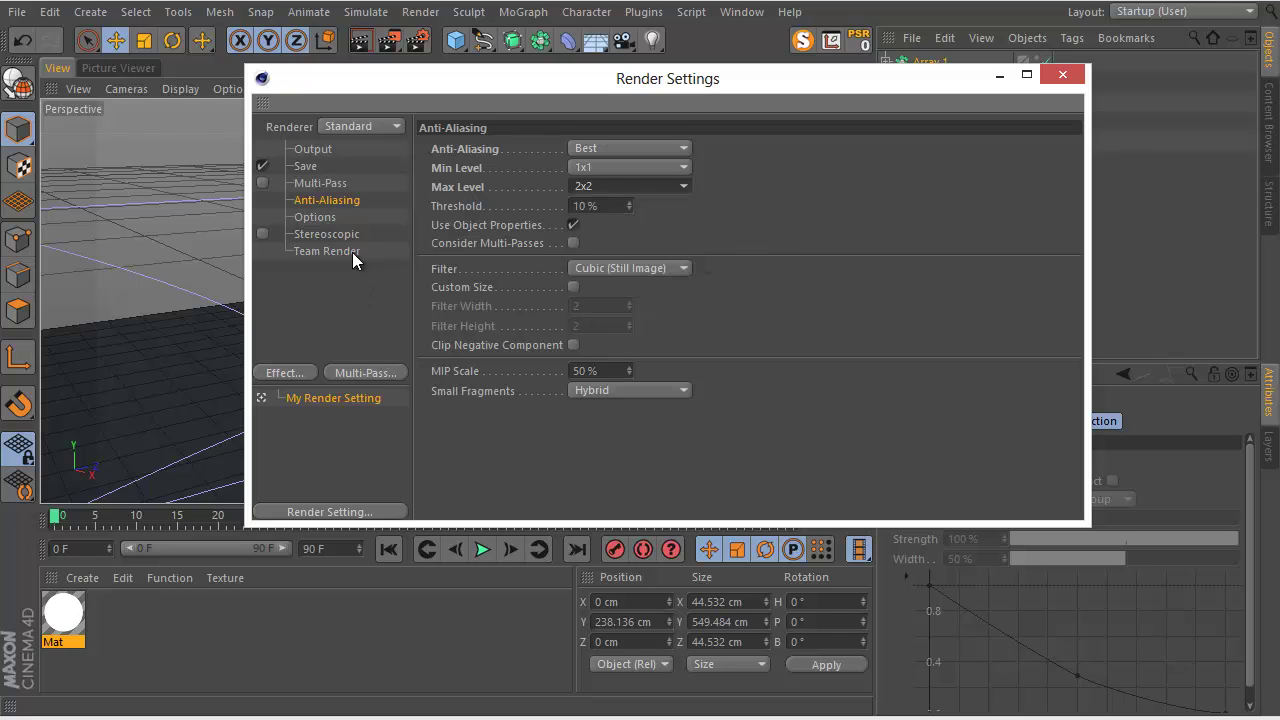
# Add the Ambient Occlusion and Global Illumination effects to the render settings.
pyautogui.click(316, 251)
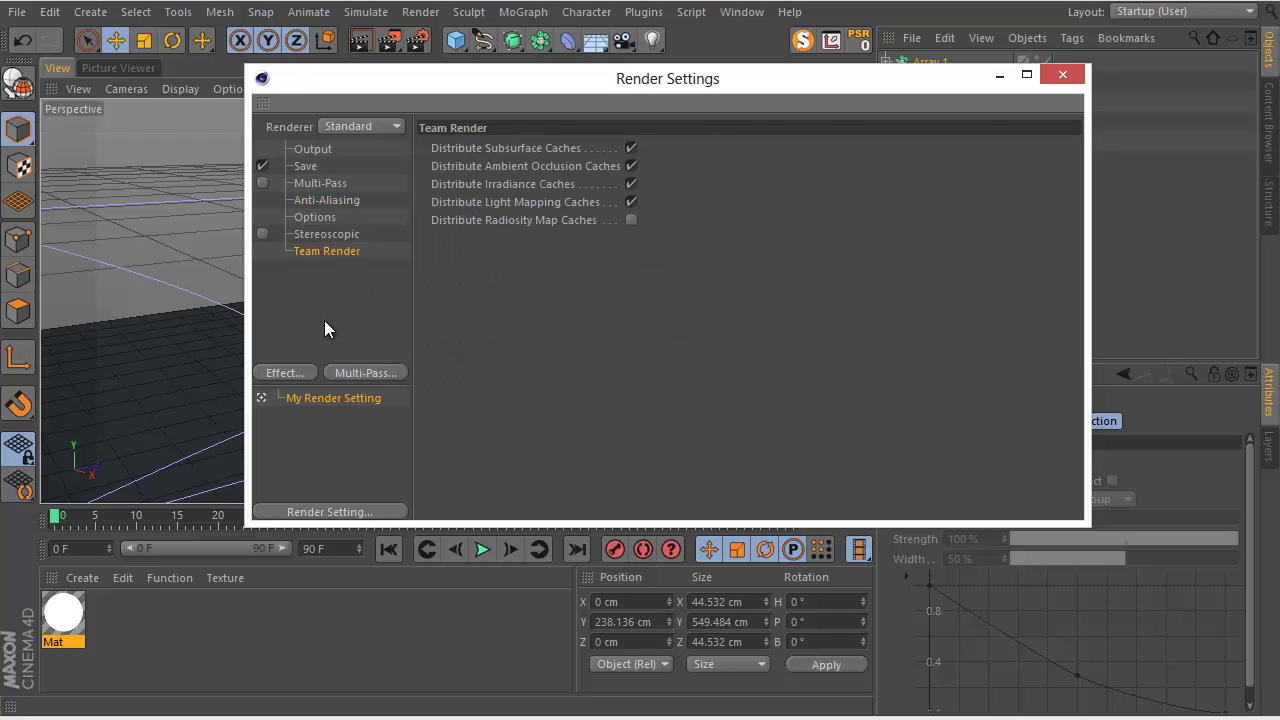
pyautogui.click(284, 374)
pyautogui.click(360, 264)
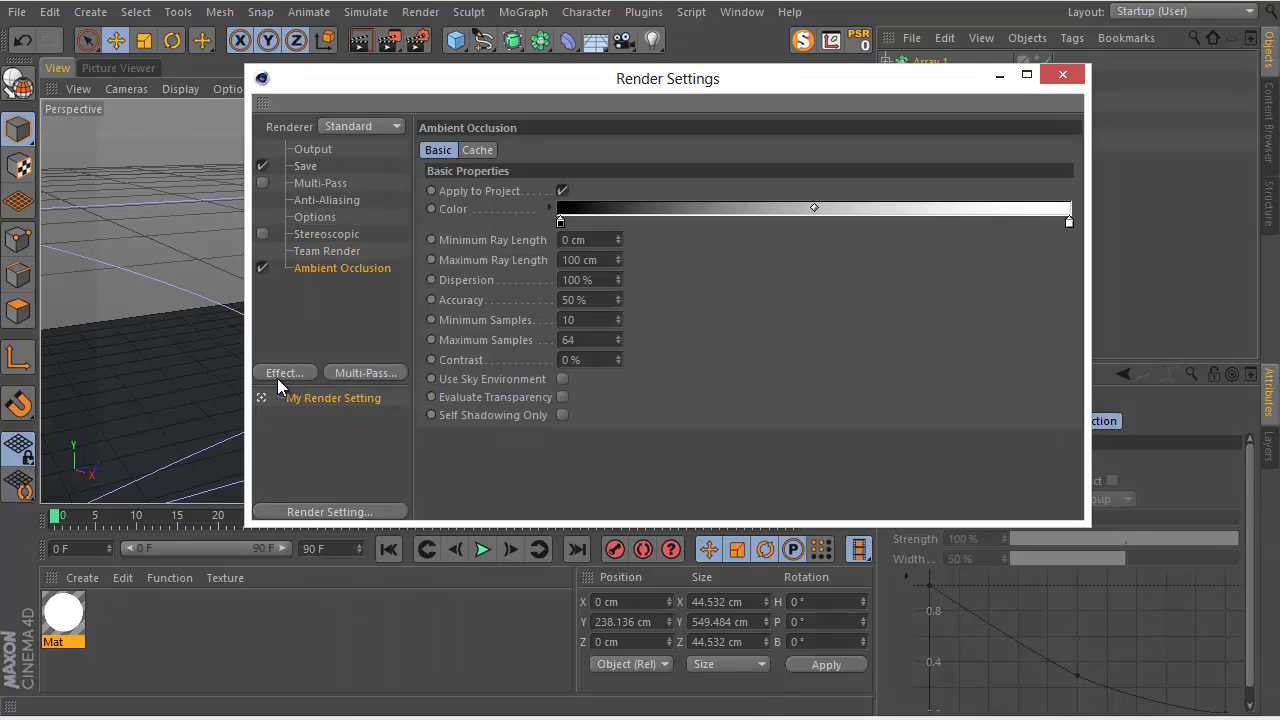
pyautogui.click(279, 374)
pyautogui.click(359, 409)
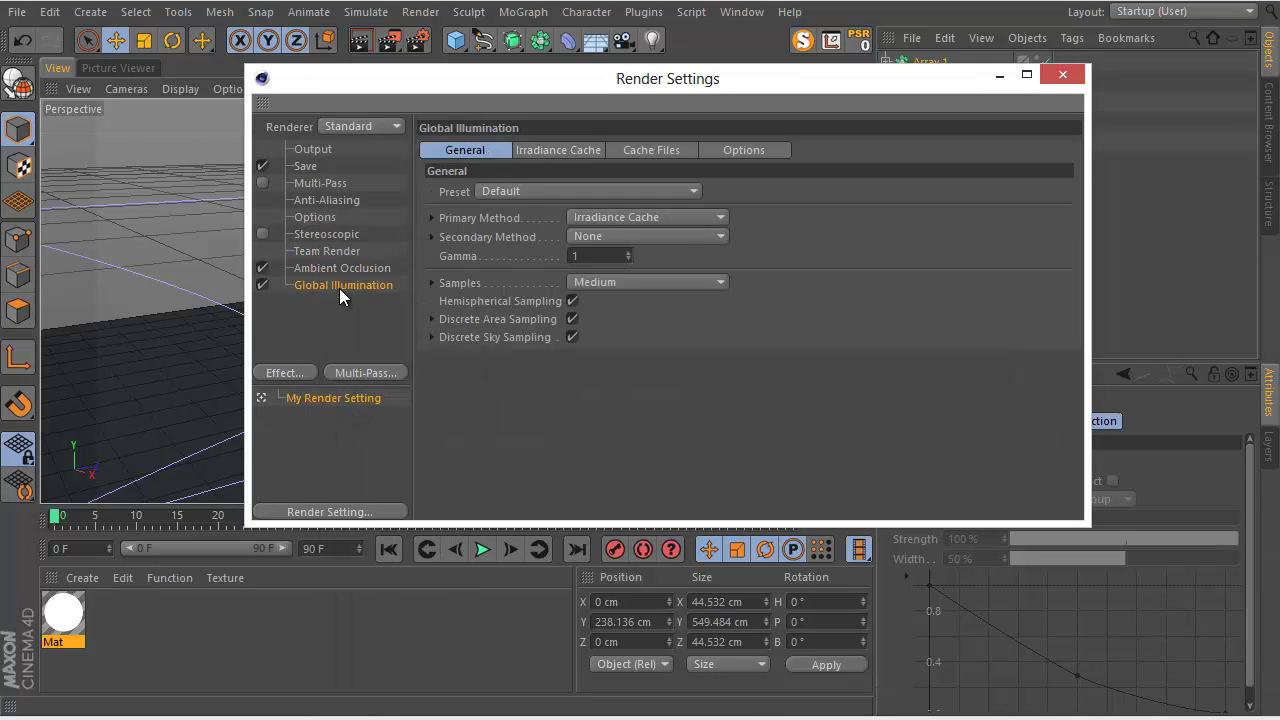
# Apply the Interior - Preview preset to Global Illumination, set its gamma to 1.8 and close the render settings.
pyautogui.click(525, 191)
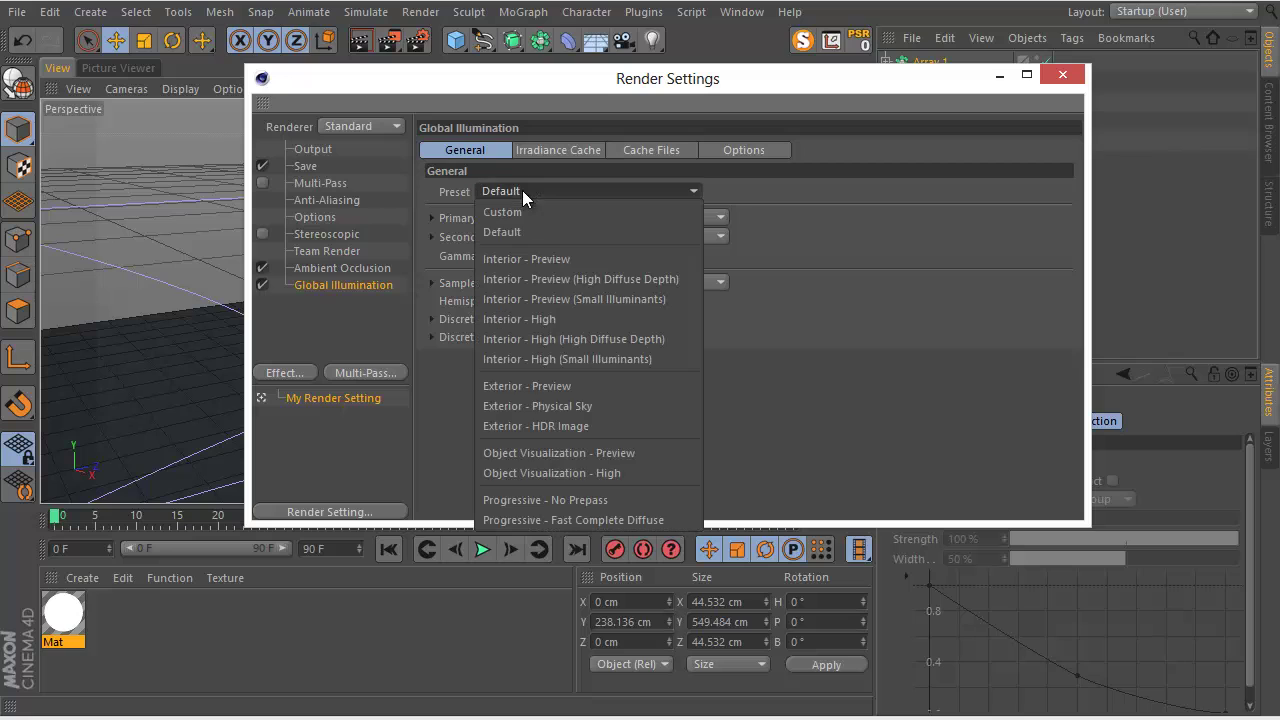
pyautogui.click(559, 259)
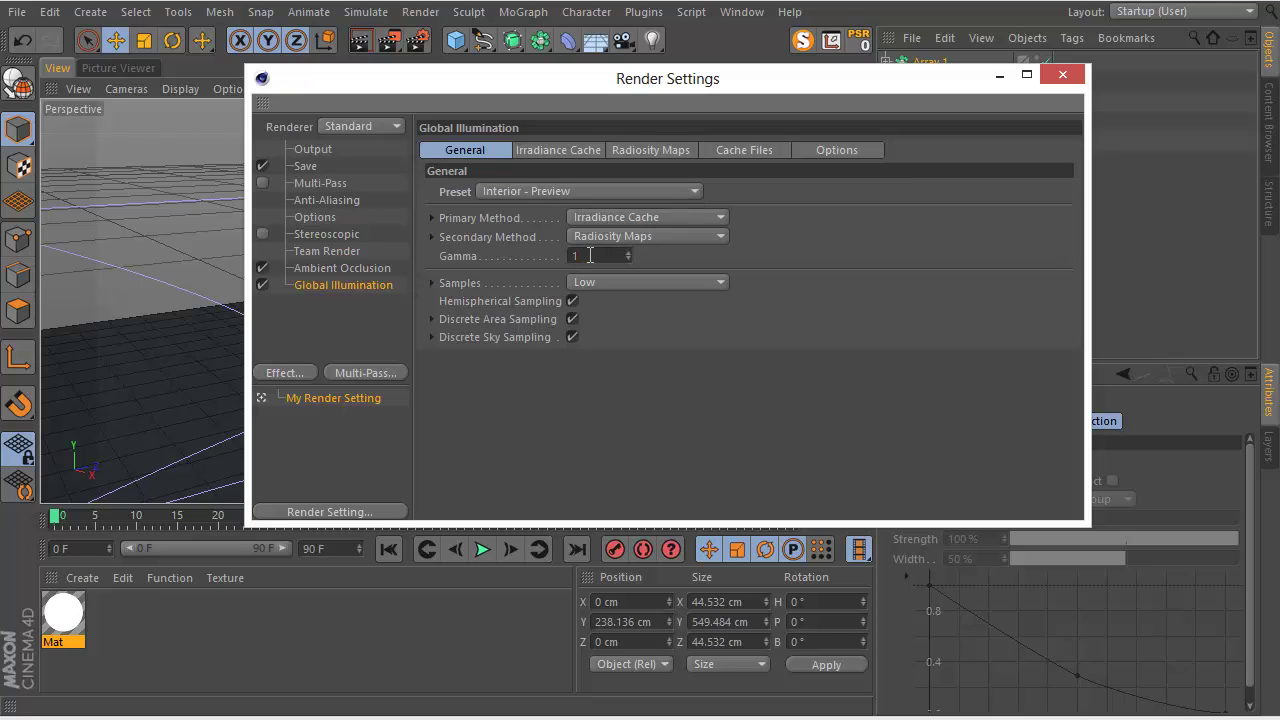
pyautogui.write('.8')
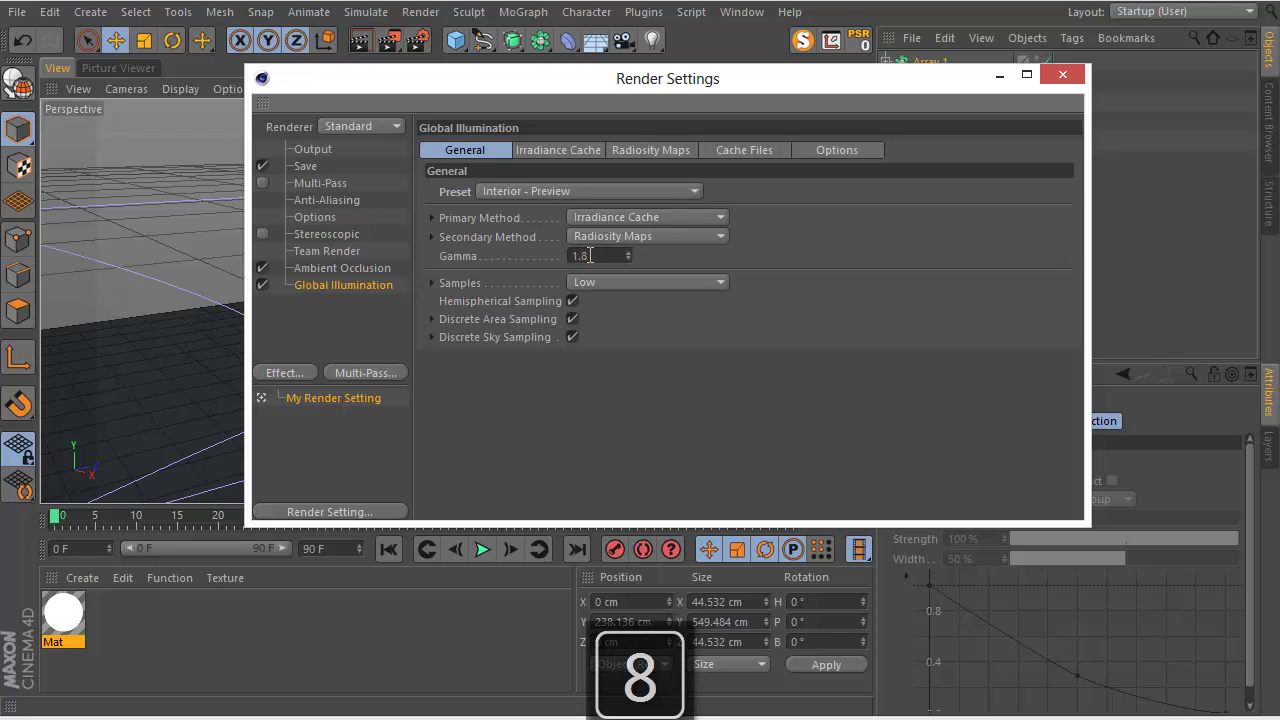
pyautogui.click(972, 304)
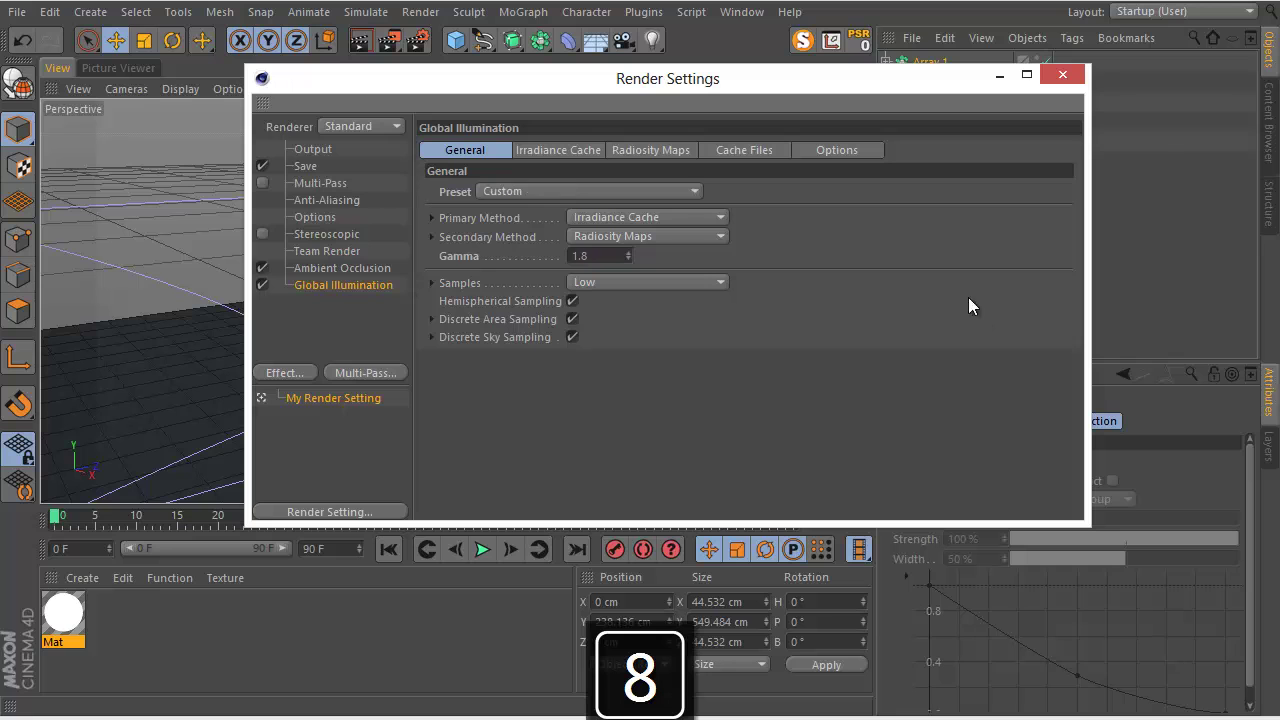
pyautogui.click(1062, 74)
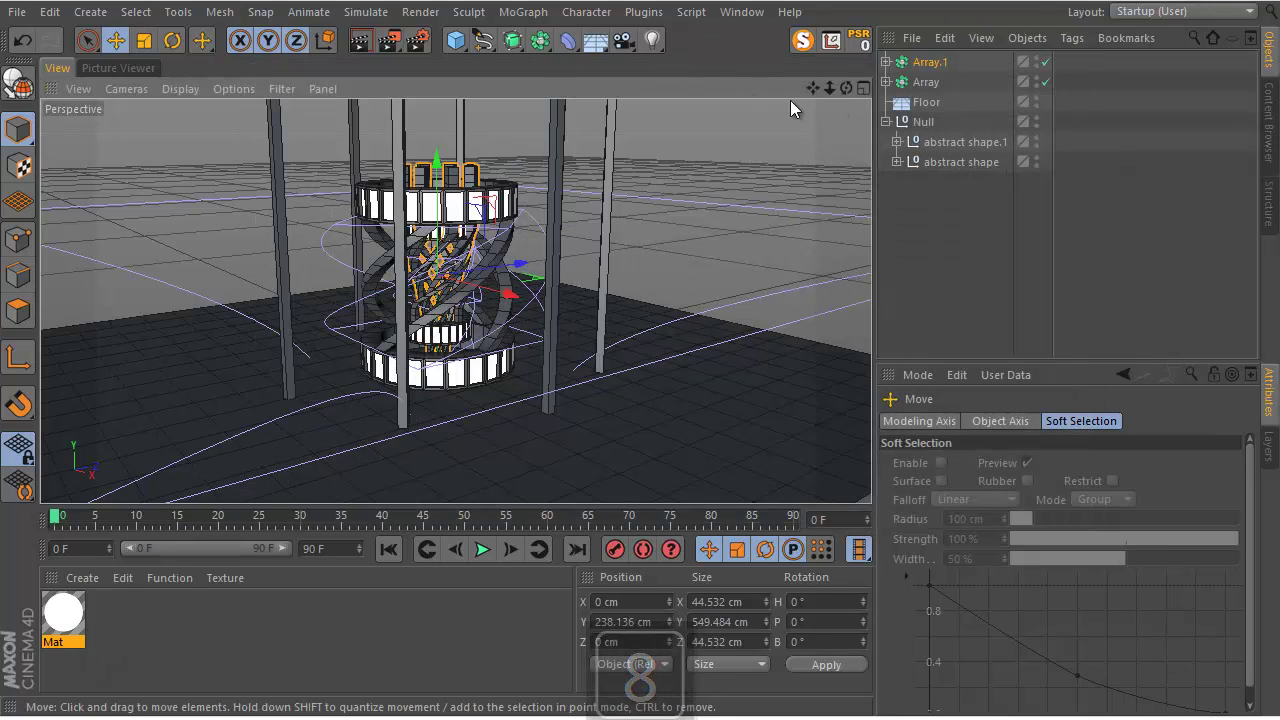
# Switch the viewport to an isometric camera with the ring structure framed in it, and render the view.
pyautogui.click(112, 90)
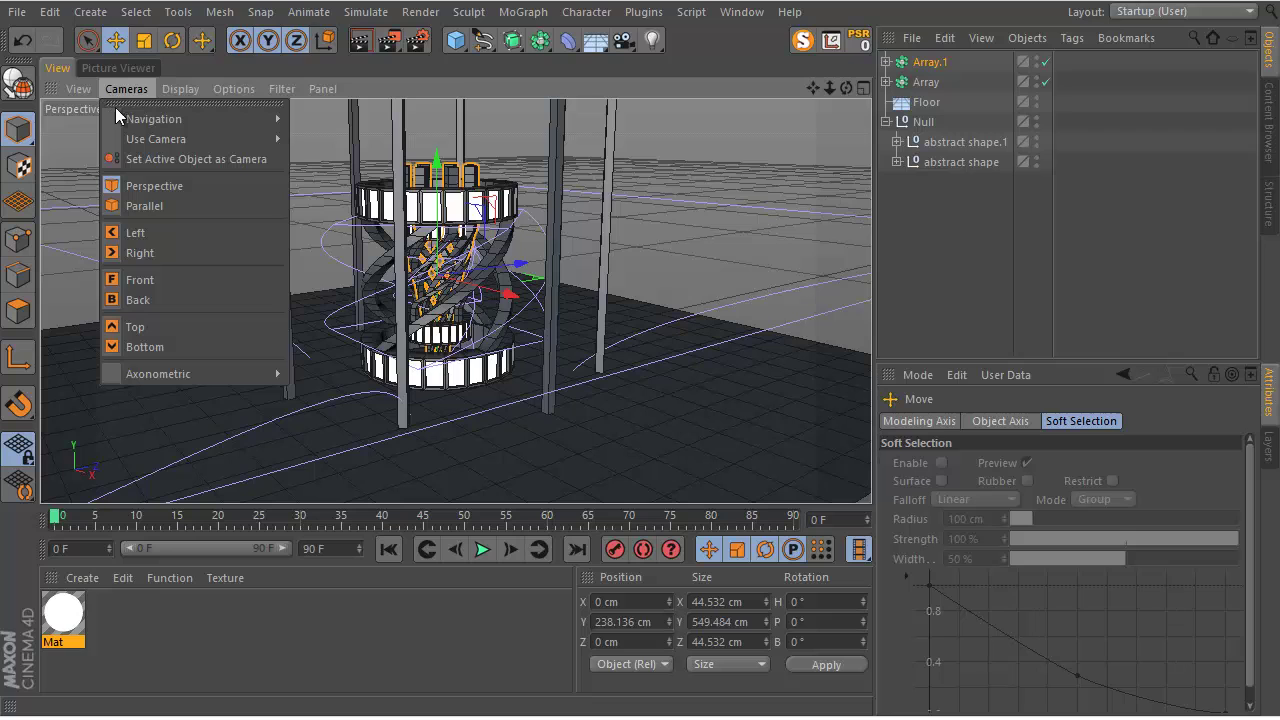
pyautogui.moveTo(225, 373)
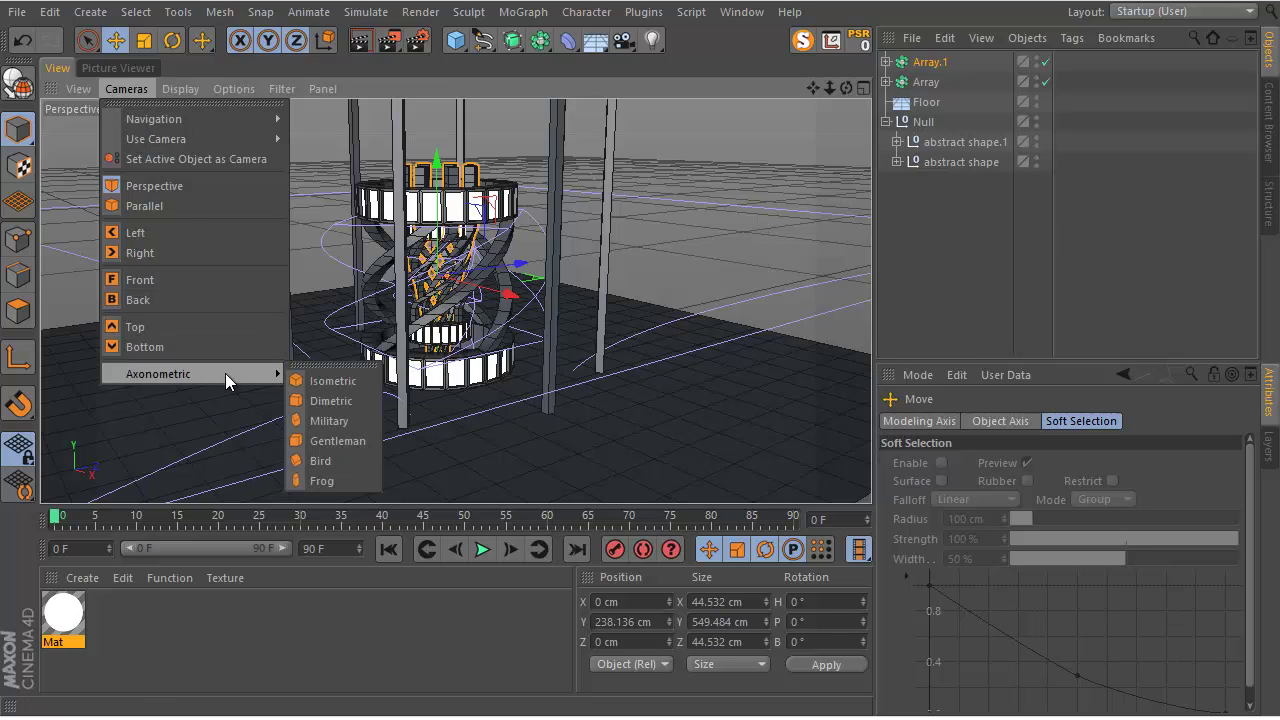
pyautogui.click(351, 384)
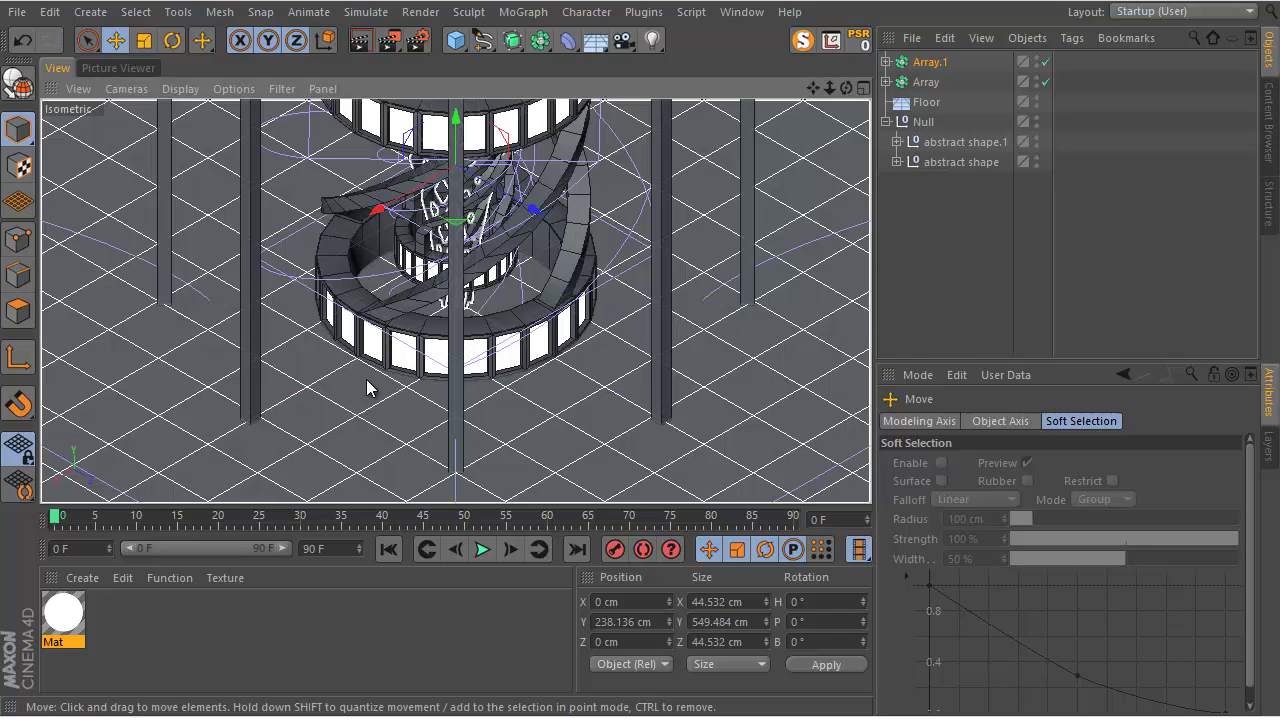
pyautogui.scroll(-3, 641, 359)
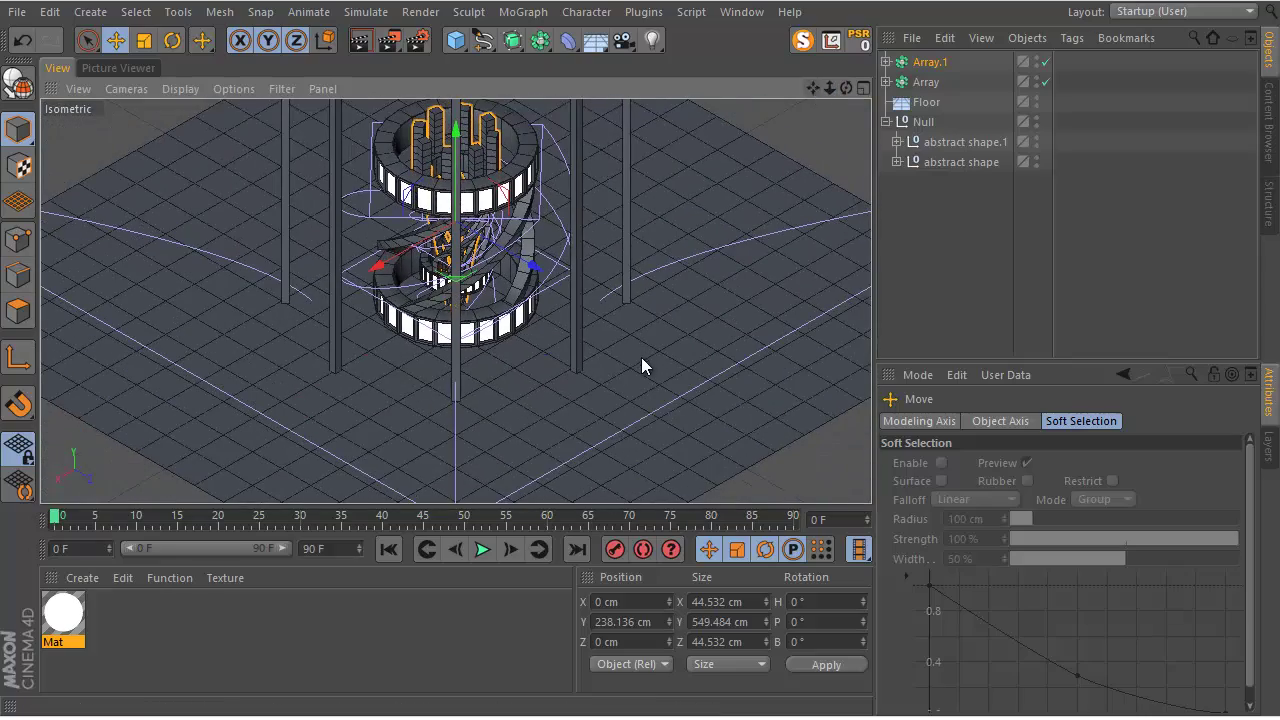
pyautogui.moveTo(819, 89); pyautogui.dragTo(641, 355)
pyautogui.moveTo(833, 89); pyautogui.dragTo(641, 352)
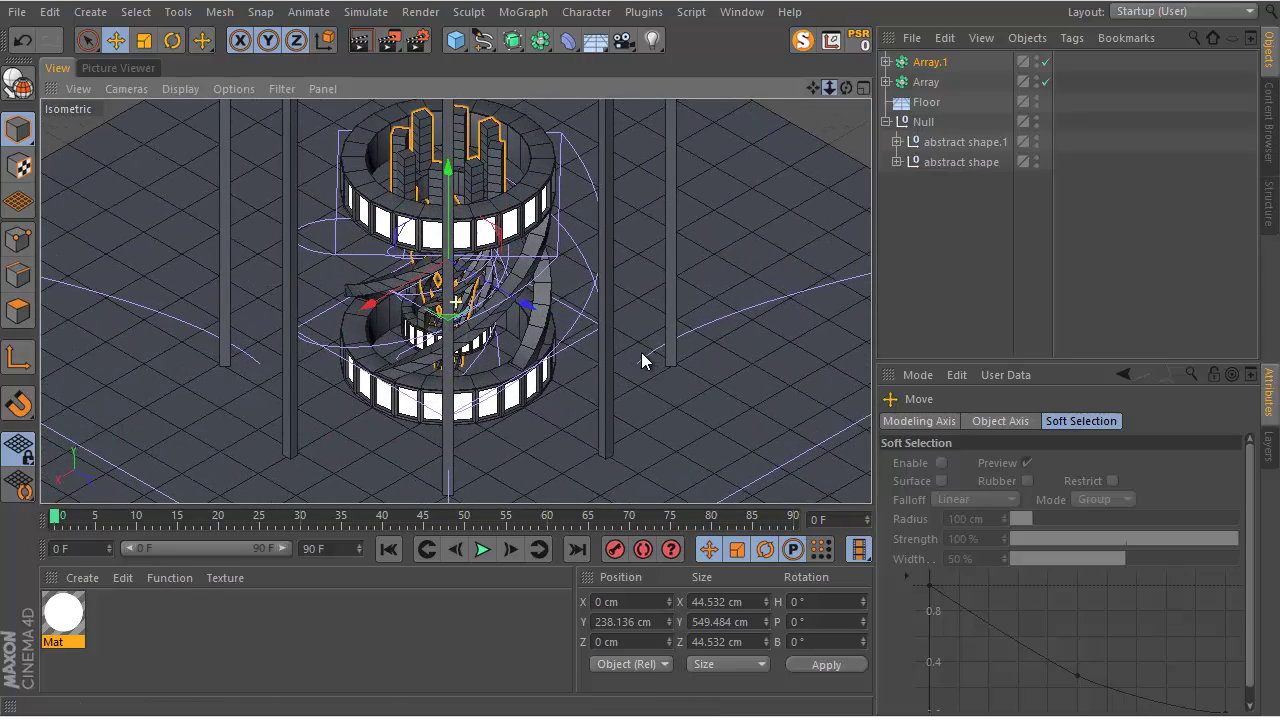
pyautogui.moveTo(816, 91); pyautogui.dragTo(641, 355)
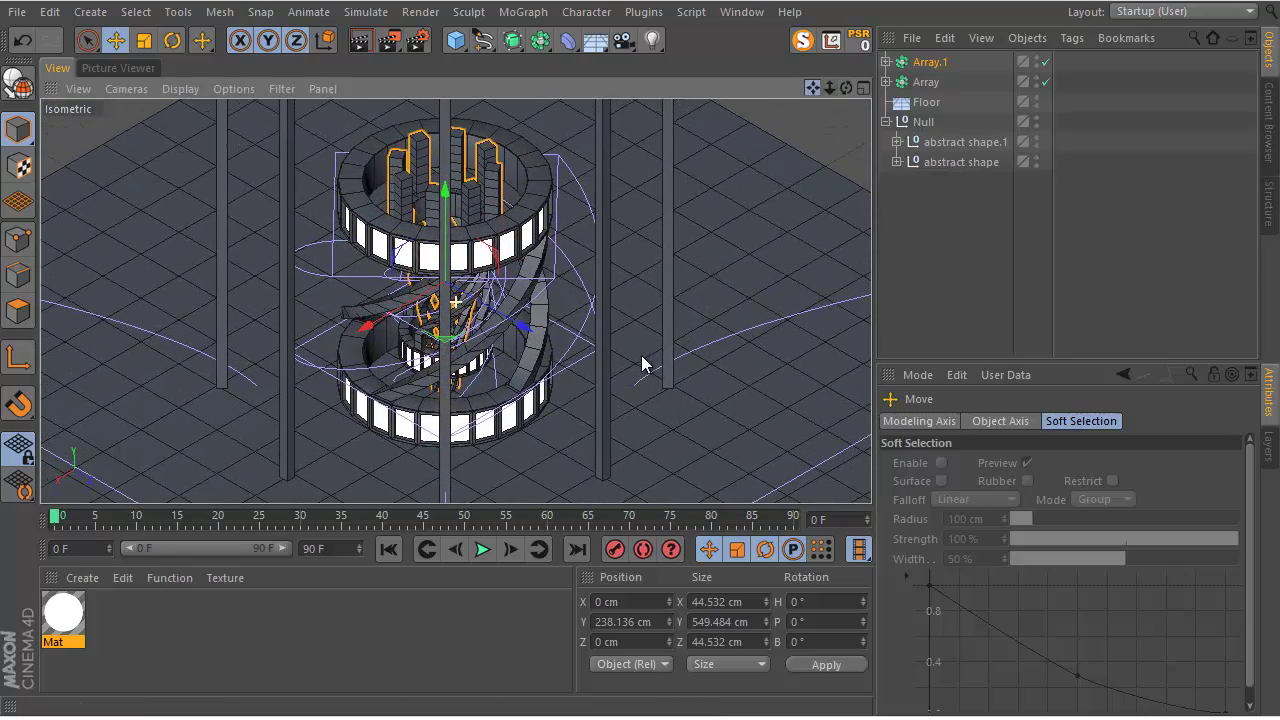
pyautogui.click(365, 40)
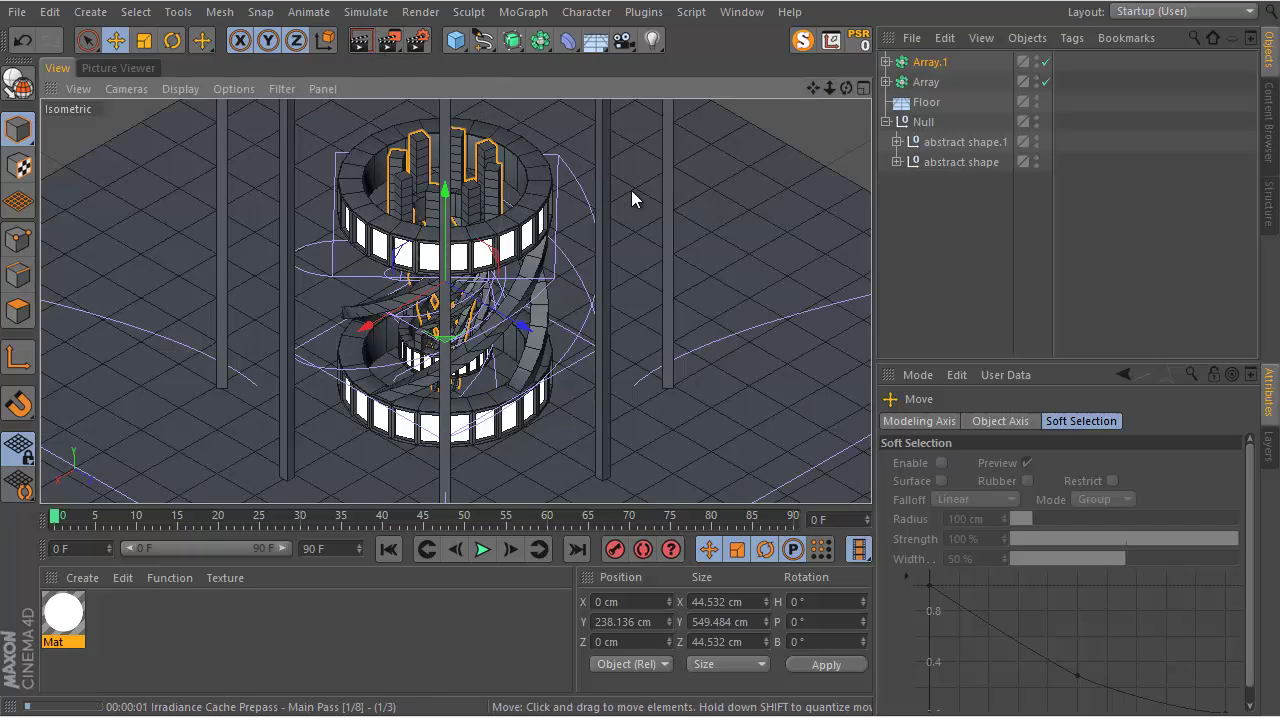
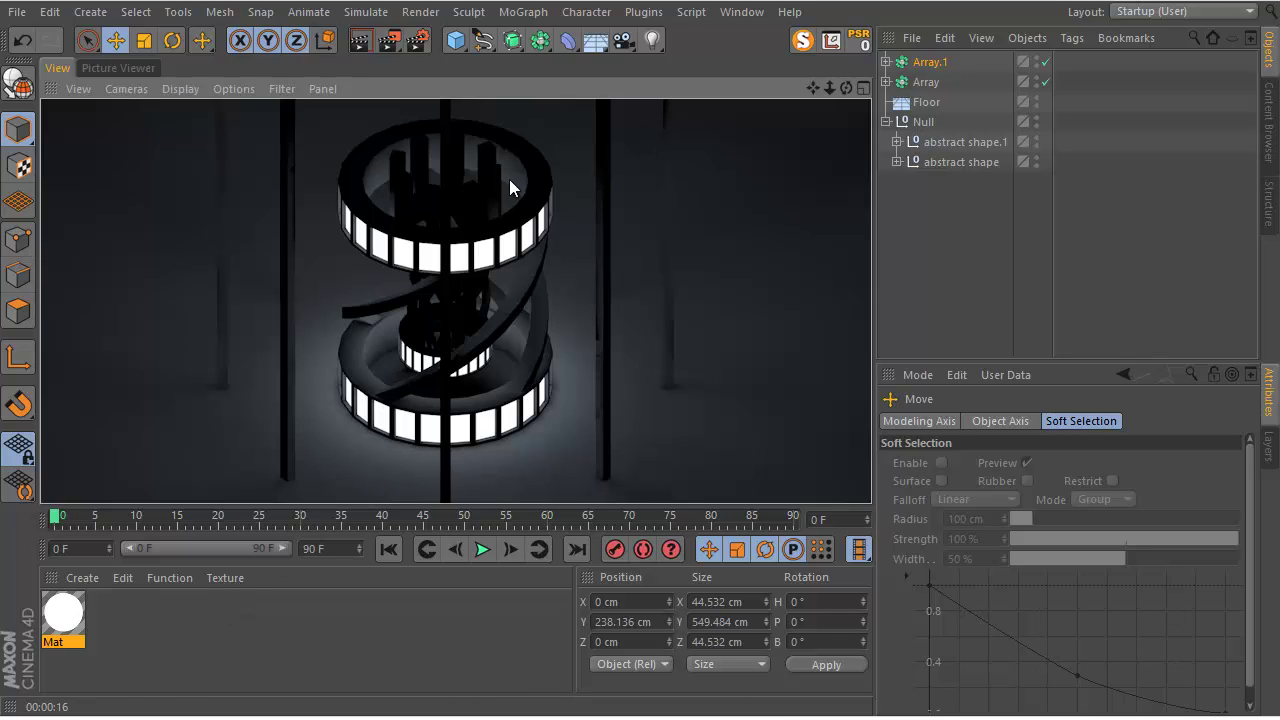
# Create a new material and set its colour to dark grey, RGB 33, 33, 33.
pyautogui.doubleClick(123, 629)
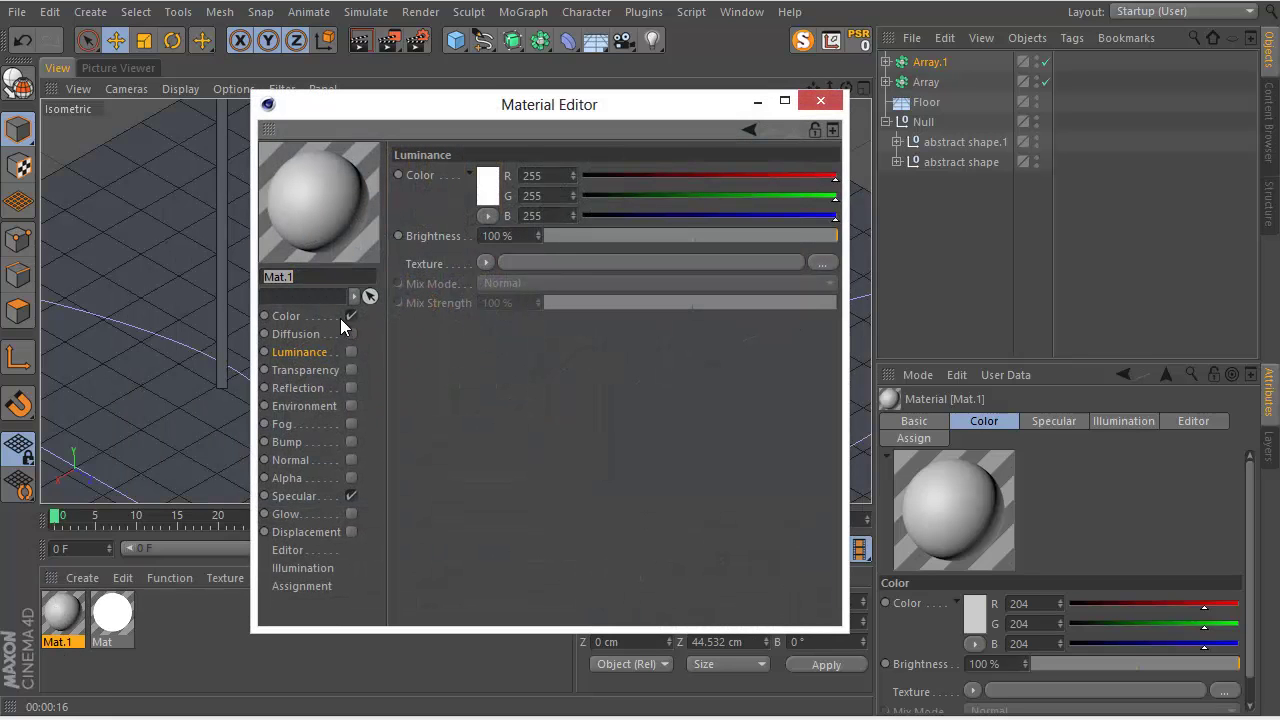
pyautogui.click(310, 316)
pyautogui.click(480, 187)
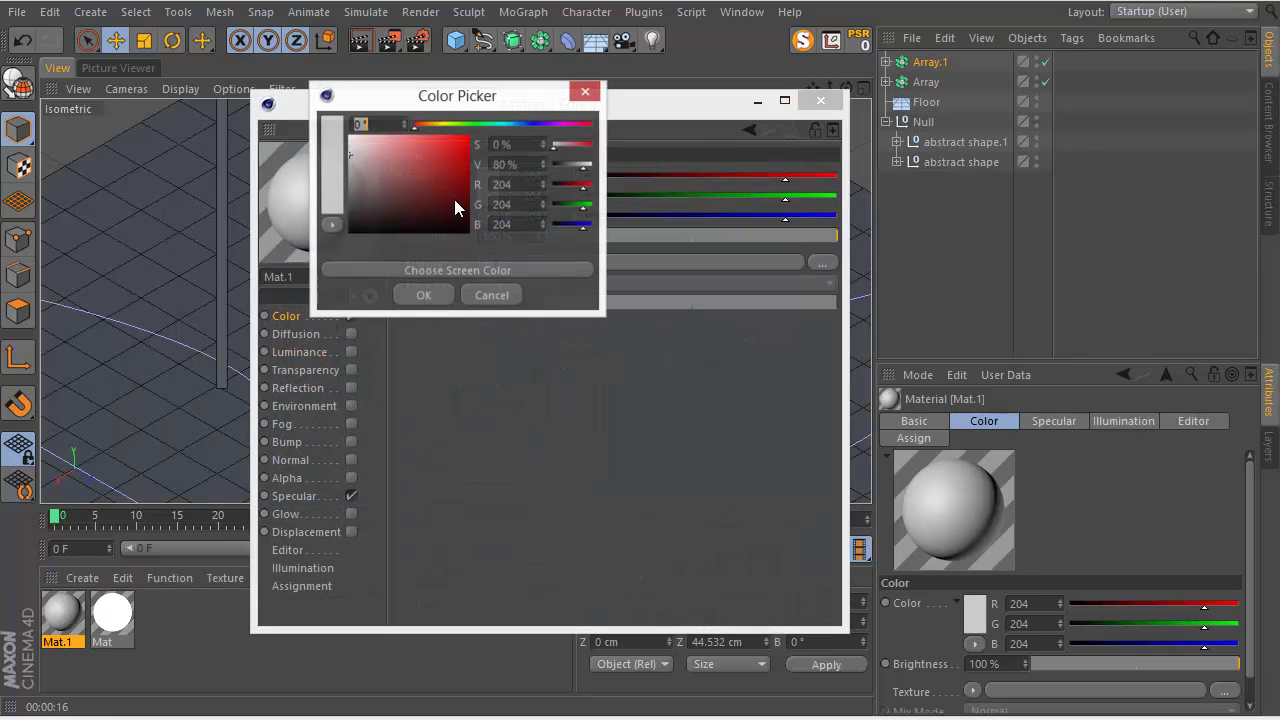
pyautogui.moveTo(454, 199); pyautogui.dragTo(341, 244)
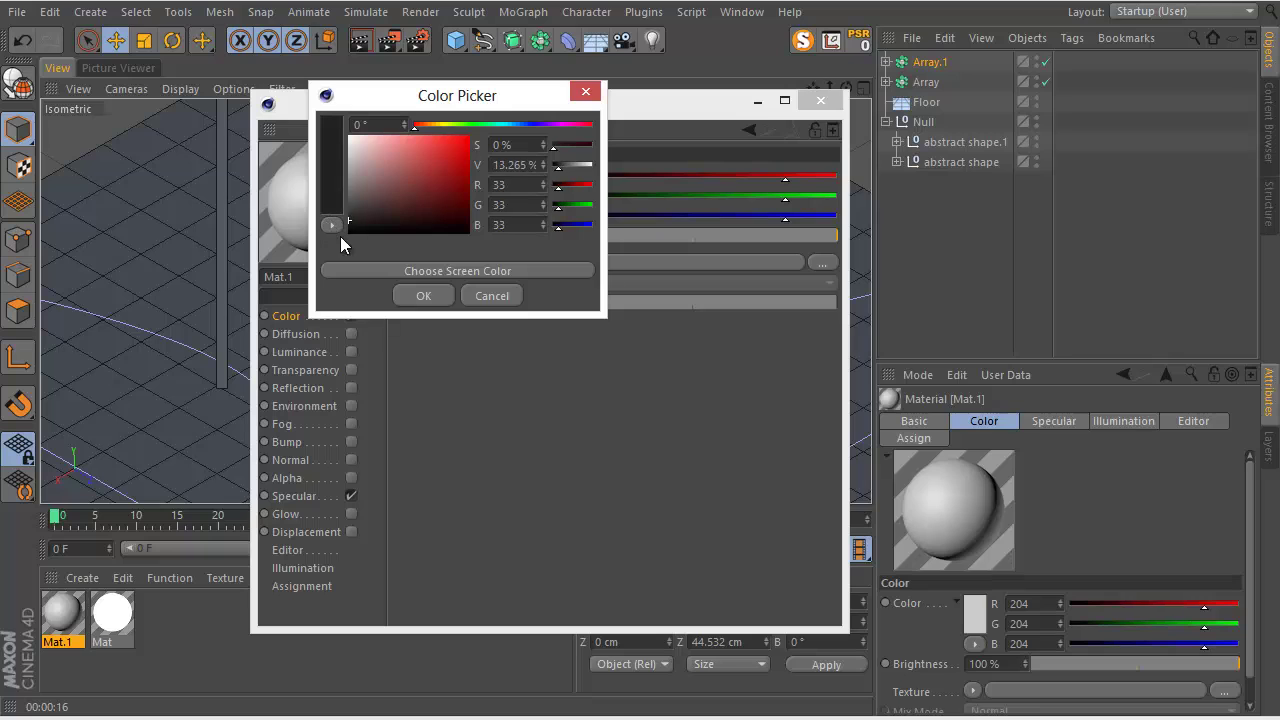
pyautogui.click(442, 296)
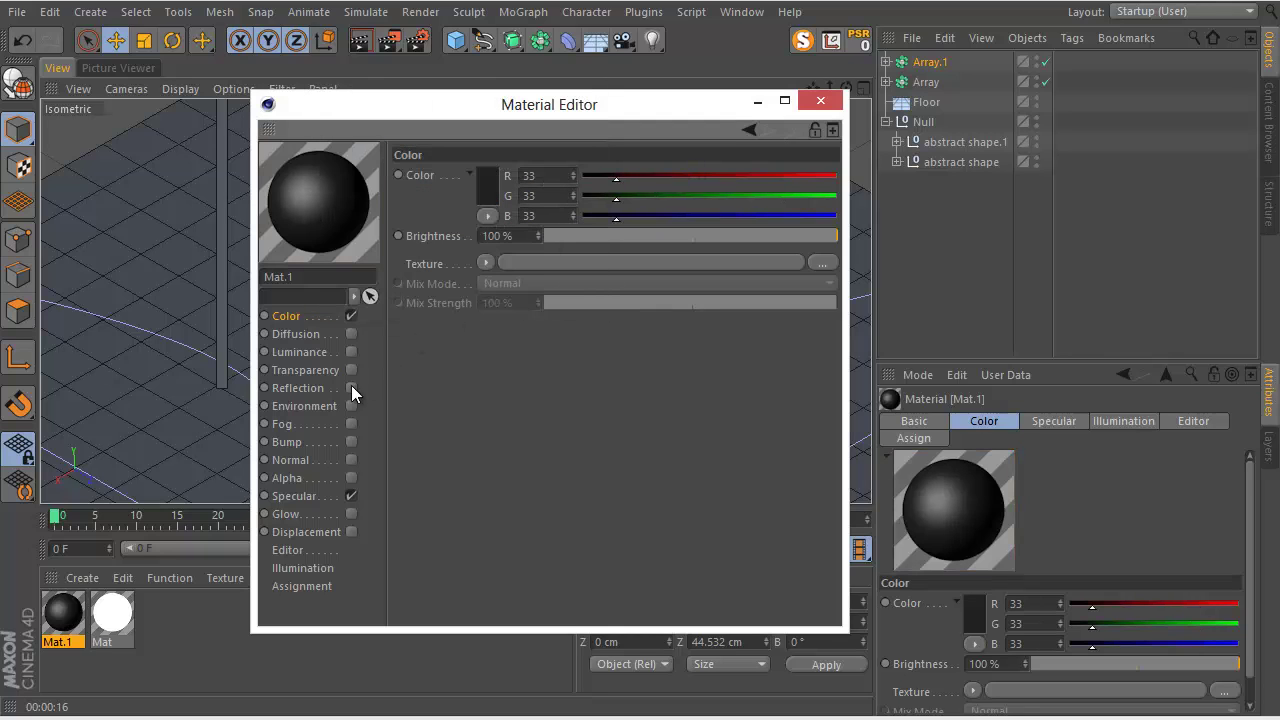
# Set the dark material's specular height to 99% and its specular width to 27%.
pyautogui.click(300, 496)
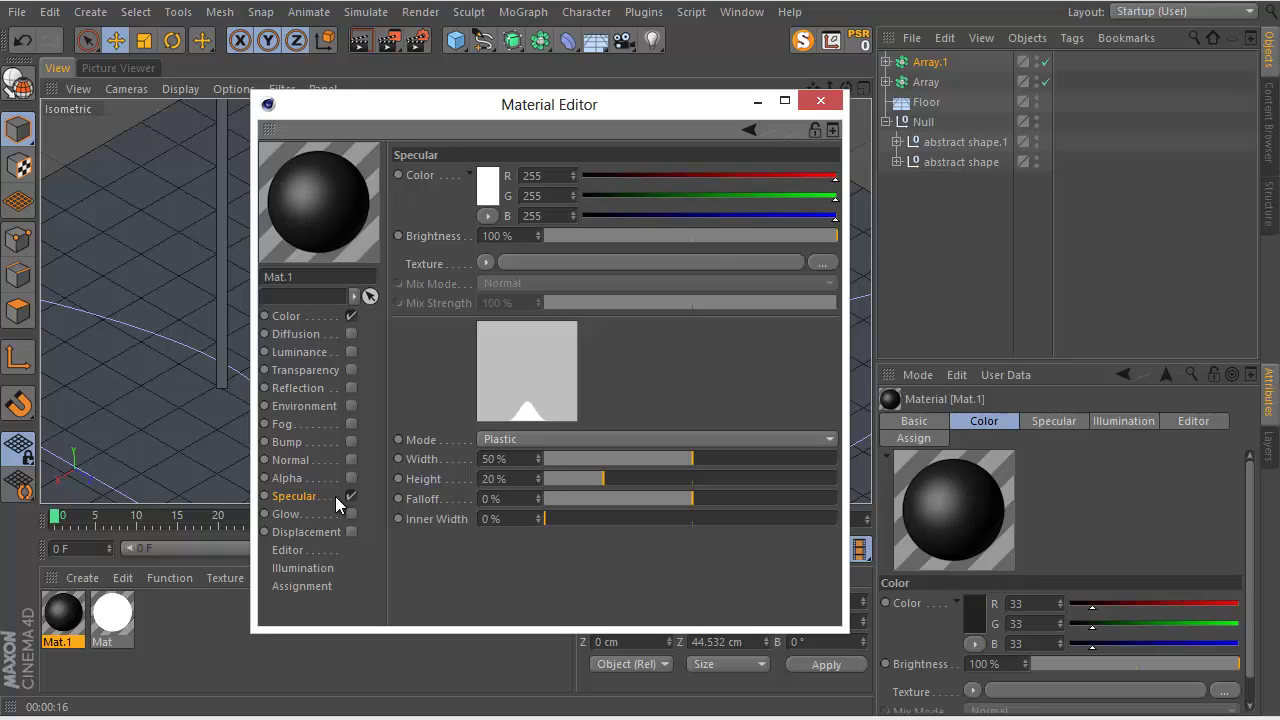
pyautogui.moveTo(688, 480); pyautogui.dragTo(836, 479)
pyautogui.moveTo(693, 460); pyautogui.dragTo(624, 458)
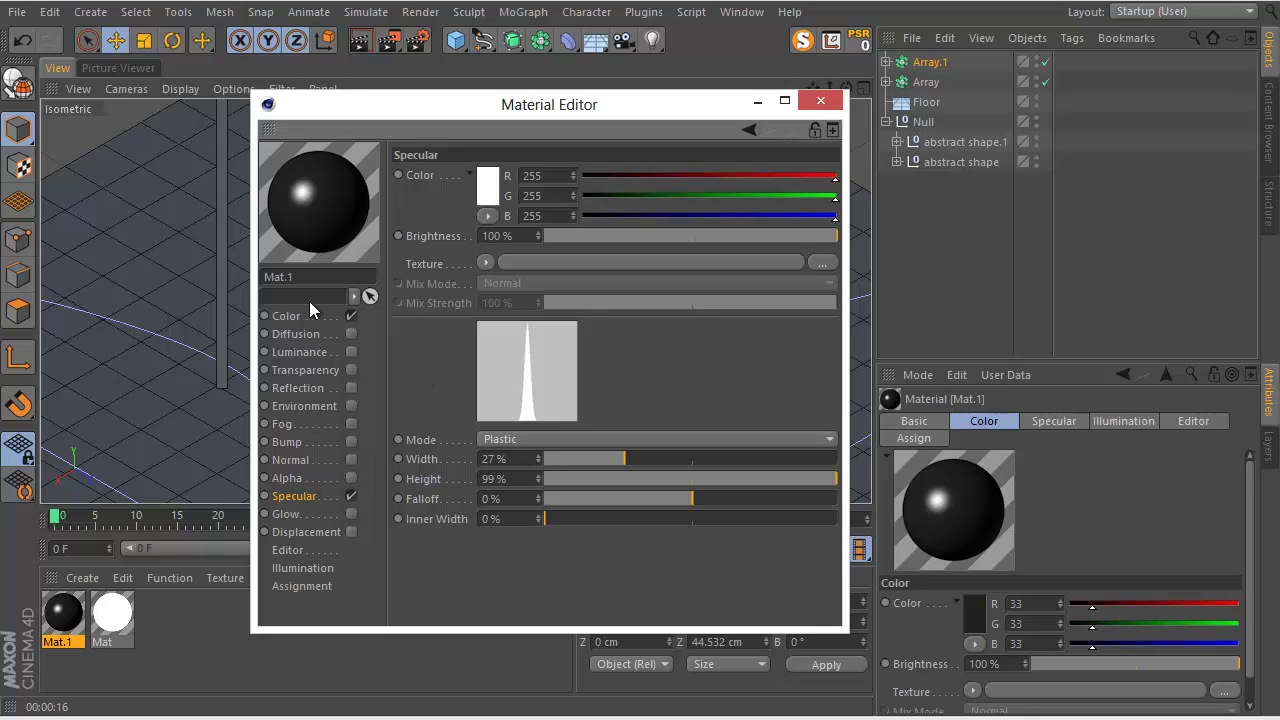
pyautogui.click(333, 352)
pyautogui.click(350, 353)
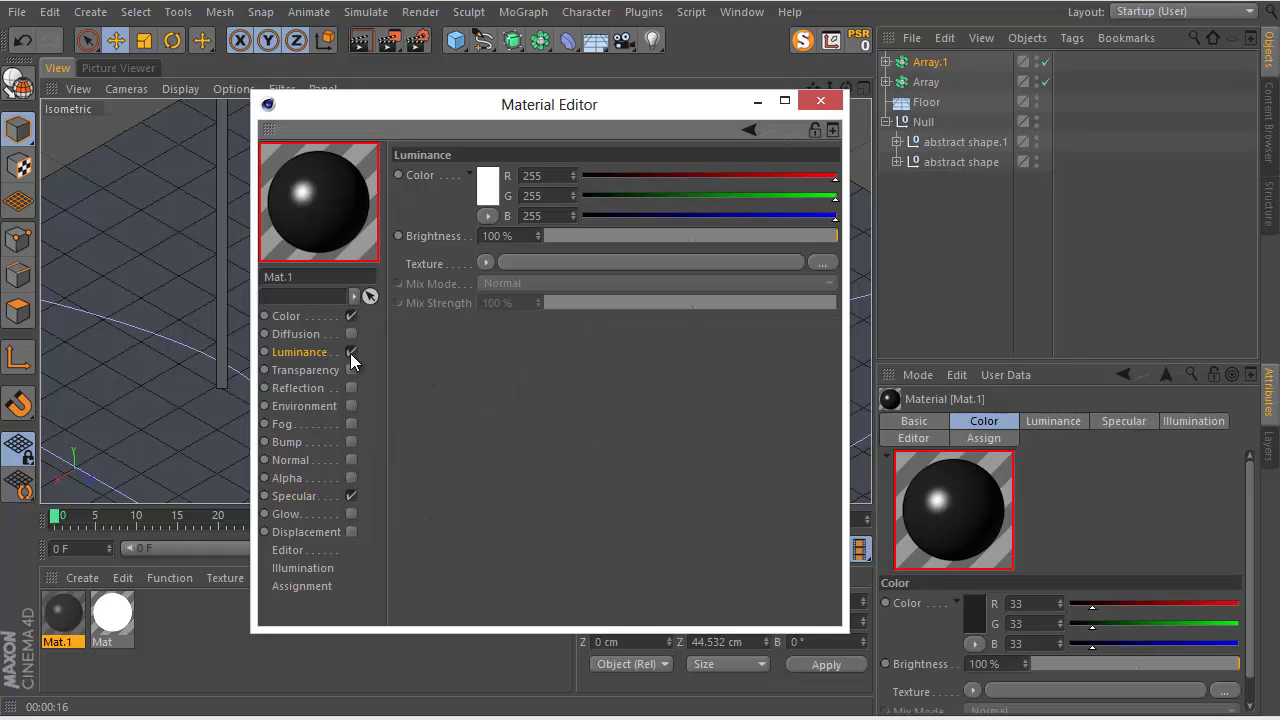
pyautogui.click(350, 352)
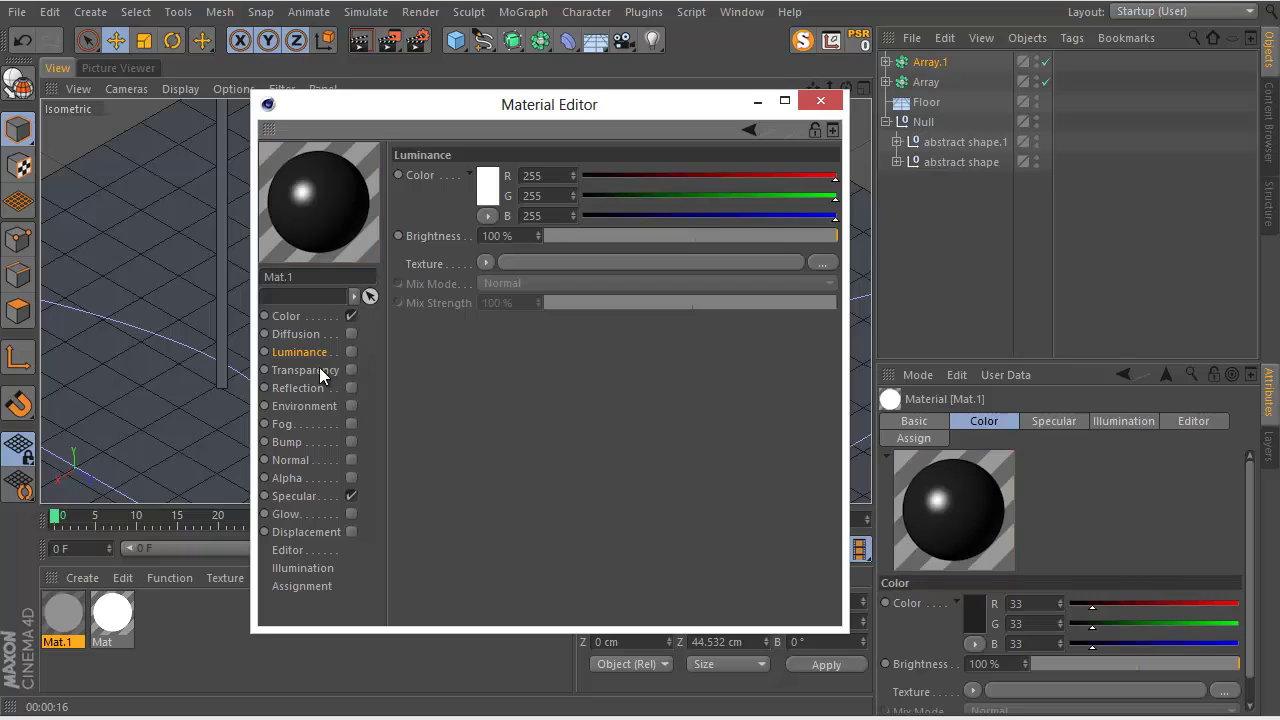
# Enable reflection on the dark material and use Fresnel as the reflection texture.
pyautogui.click(293, 388)
pyautogui.click(351, 388)
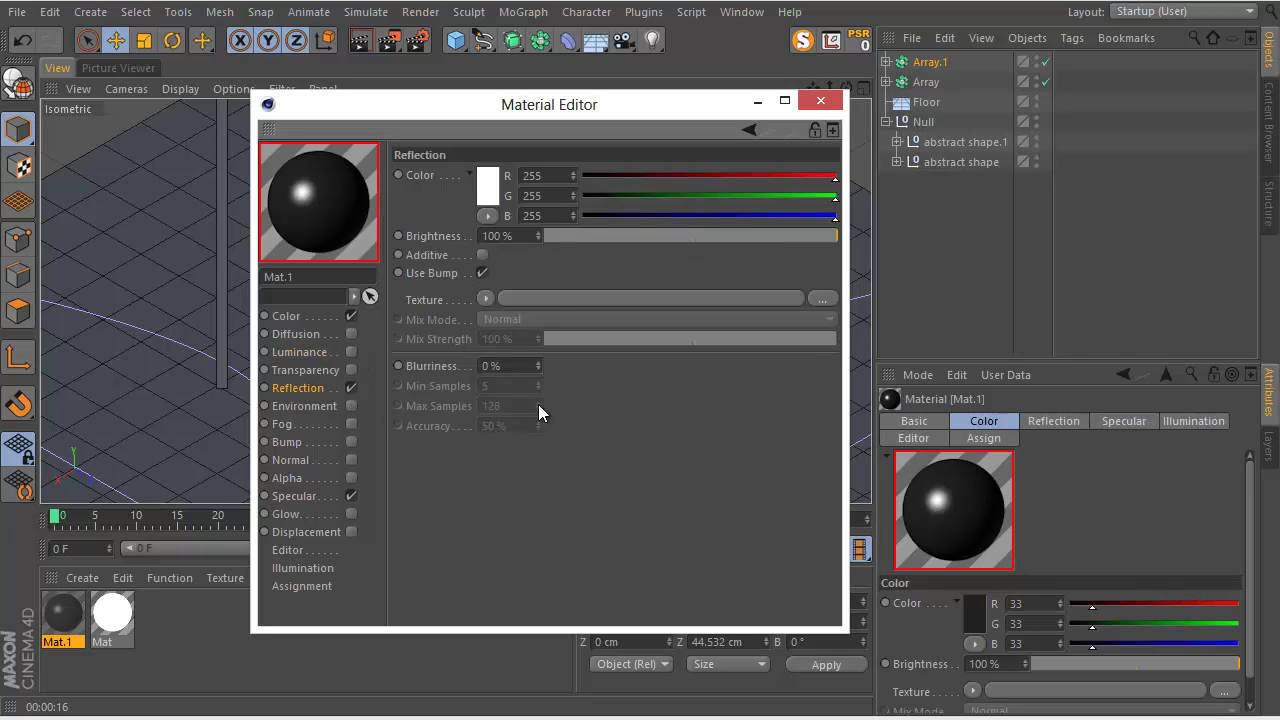
pyautogui.click(485, 300)
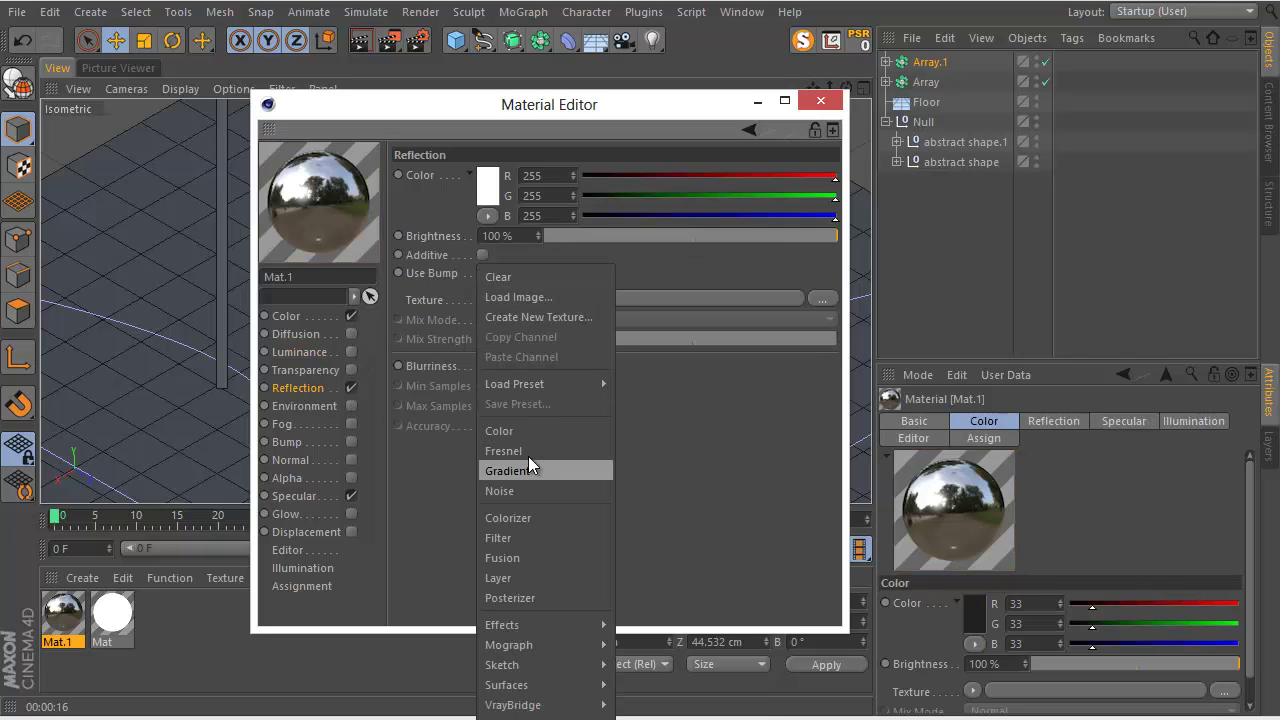
pyautogui.click(528, 456)
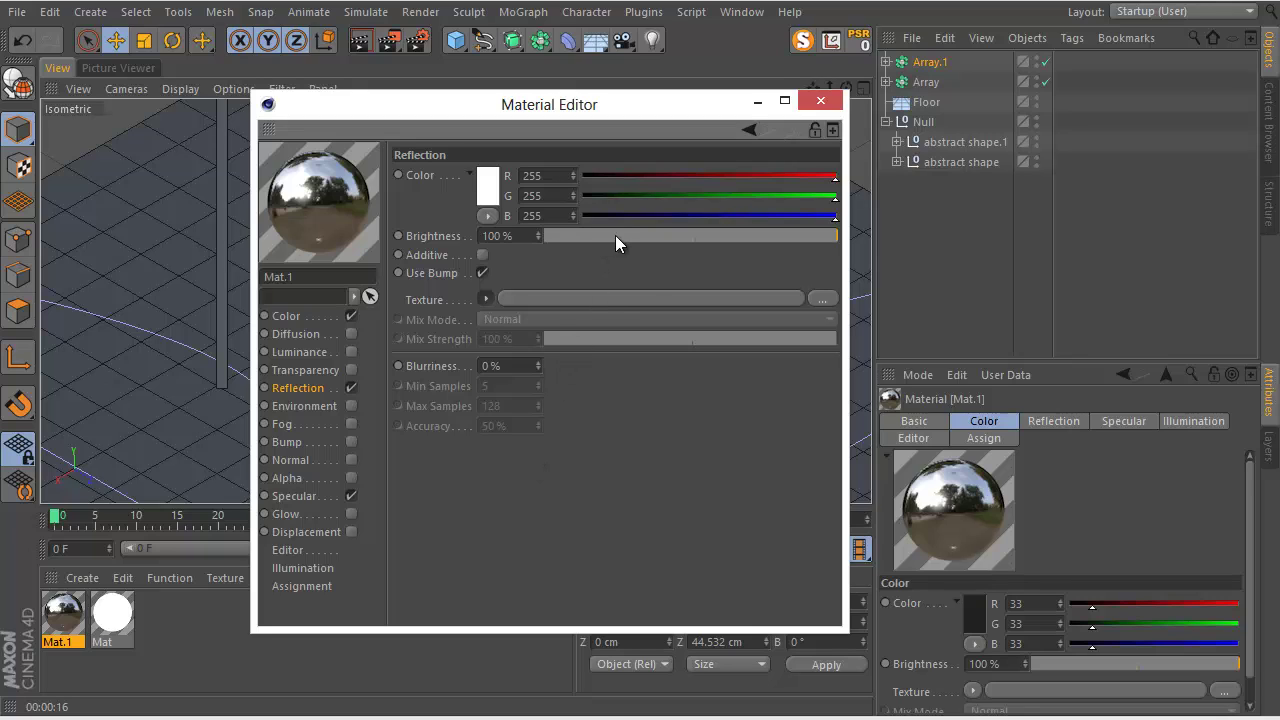
# Set the reflection brightness to 39% and its texture mix strength to 48%, and close the material editor.
pyautogui.moveTo(603, 240); pyautogui.dragTo(687, 235)
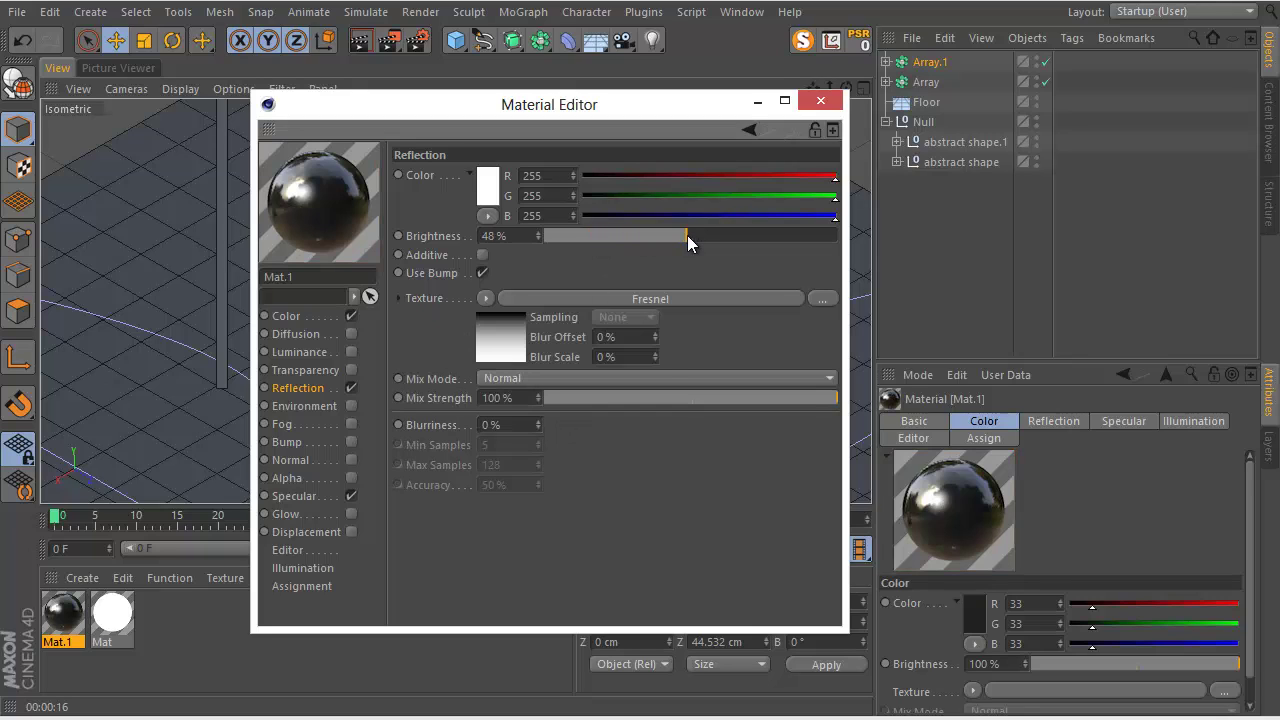
pyautogui.moveTo(639, 394); pyautogui.dragTo(615, 399)
pyautogui.moveTo(673, 235); pyautogui.dragTo(659, 236)
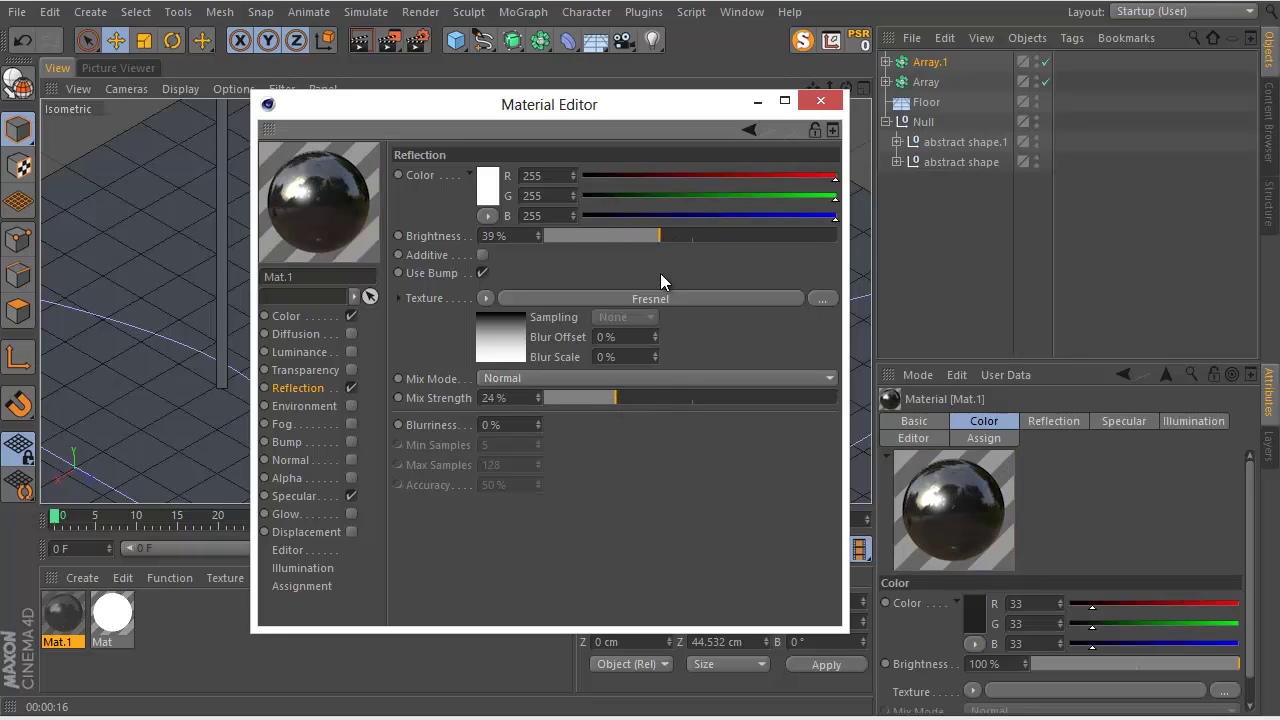
pyautogui.moveTo(670, 397); pyautogui.dragTo(686, 397)
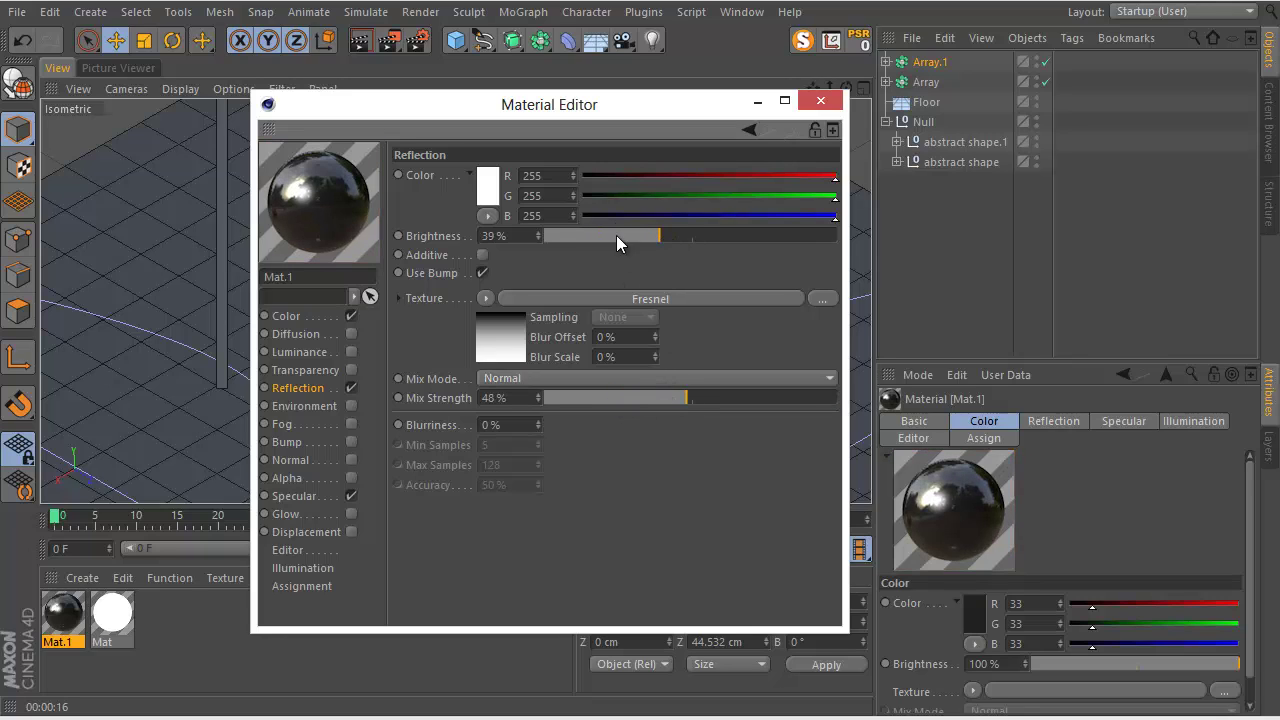
pyautogui.click(819, 101)
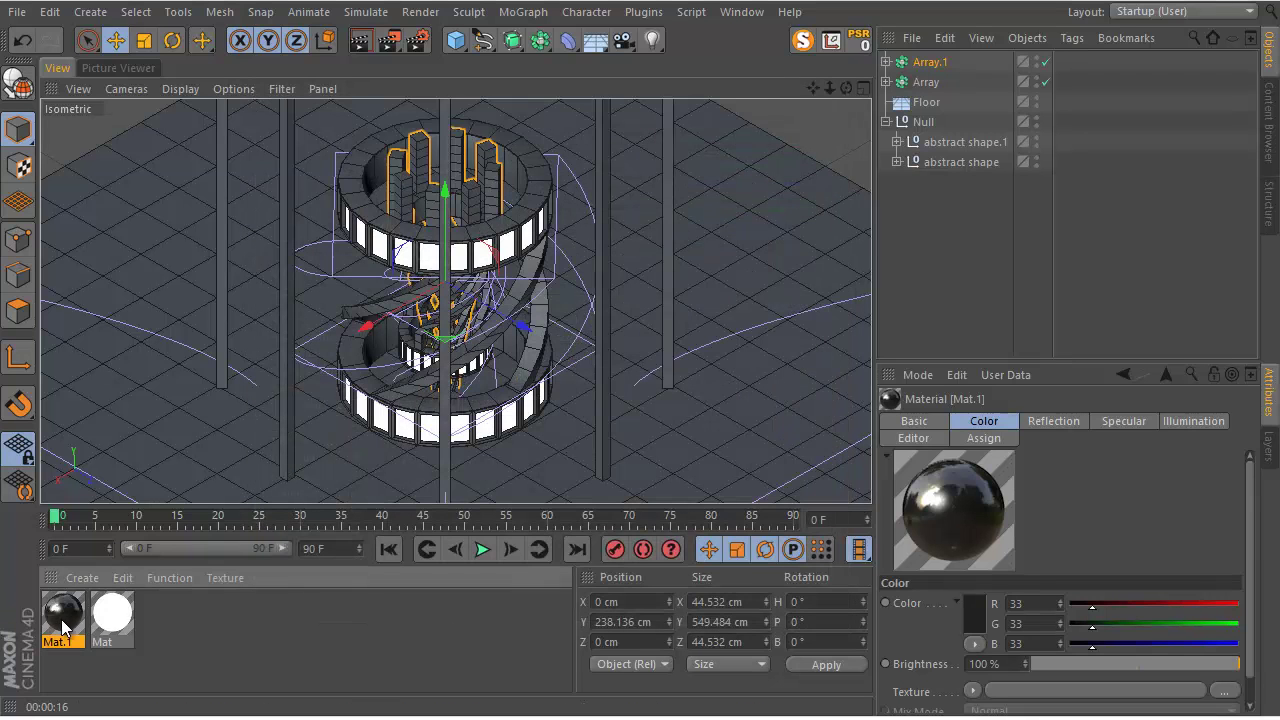
# Apply the dark material to both arrays and both abstract shape tubes, ordering it before the white material on each tube.
pyautogui.moveTo(95, 606); pyautogui.dragTo(399, 184)
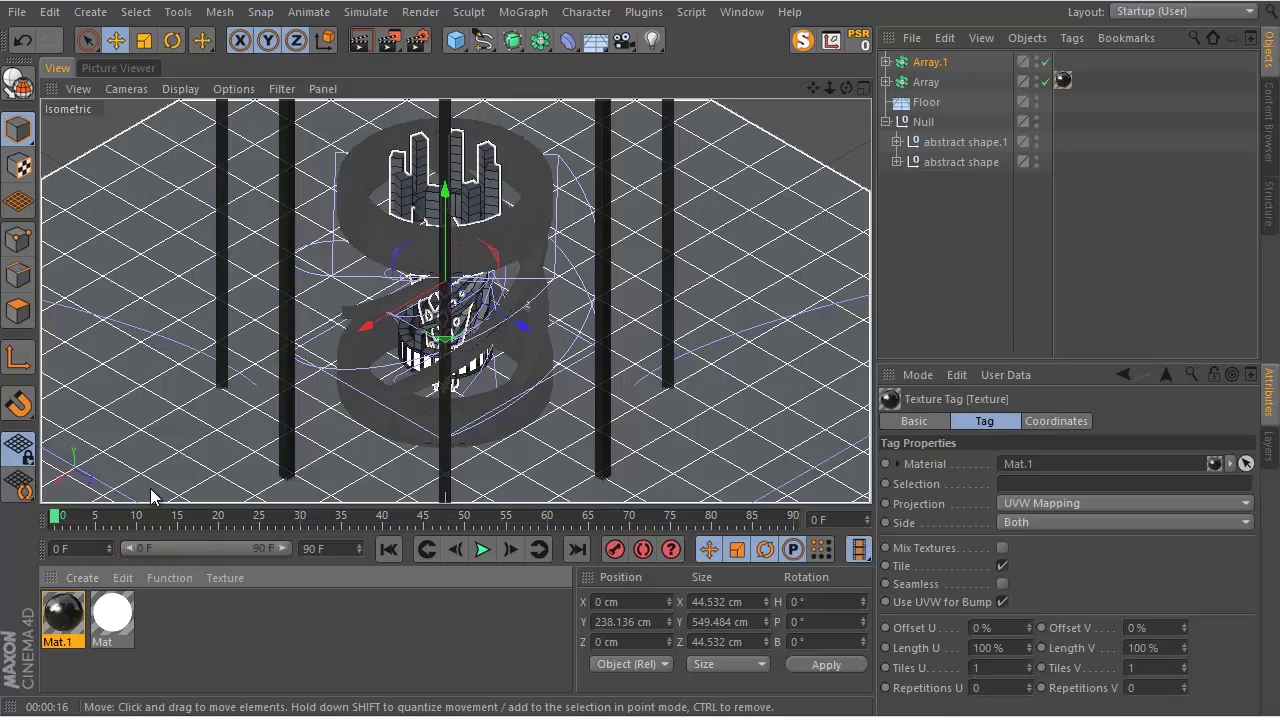
pyautogui.moveTo(66, 620); pyautogui.dragTo(359, 283)
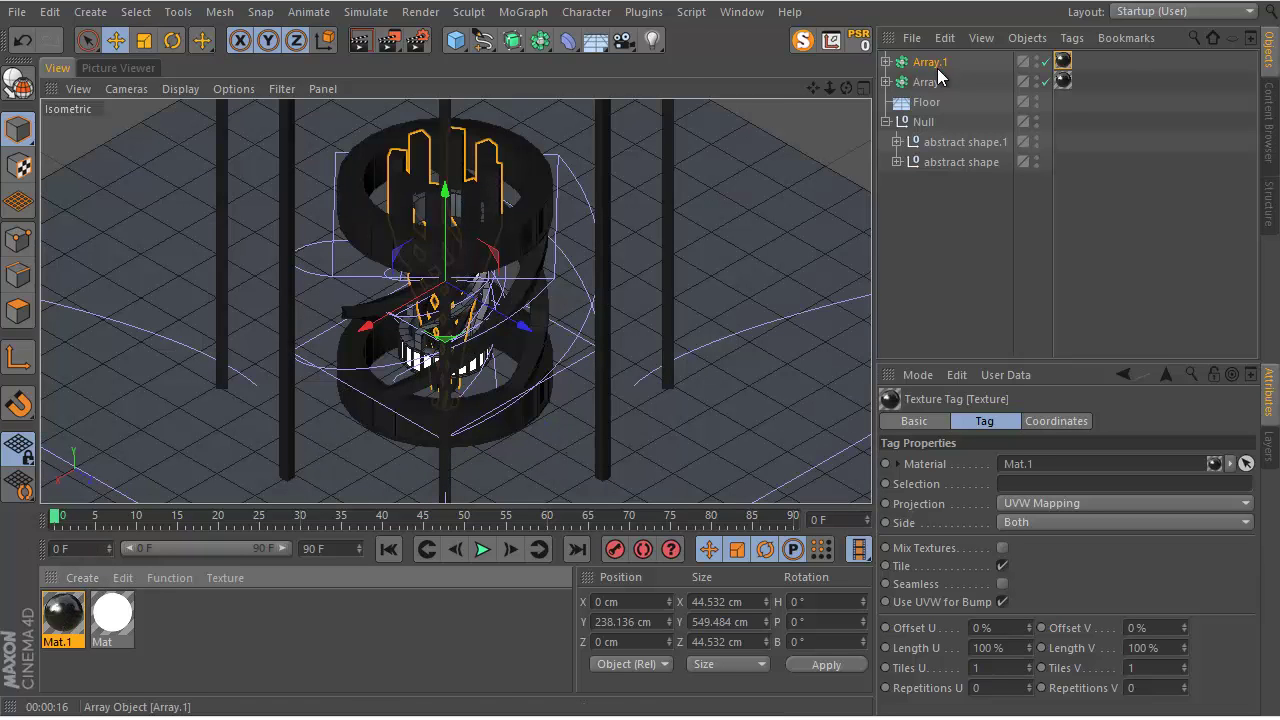
pyautogui.click(897, 141)
pyautogui.click(896, 182)
pyautogui.click(908, 162)
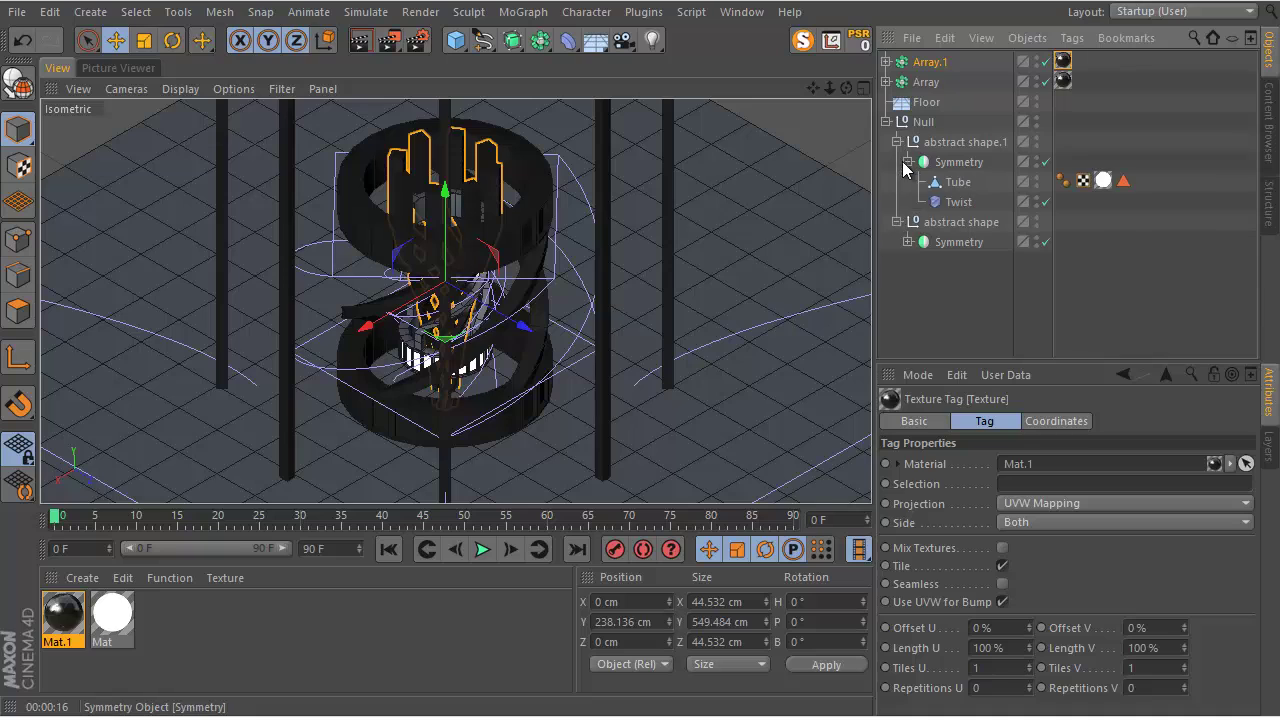
pyautogui.click(907, 242)
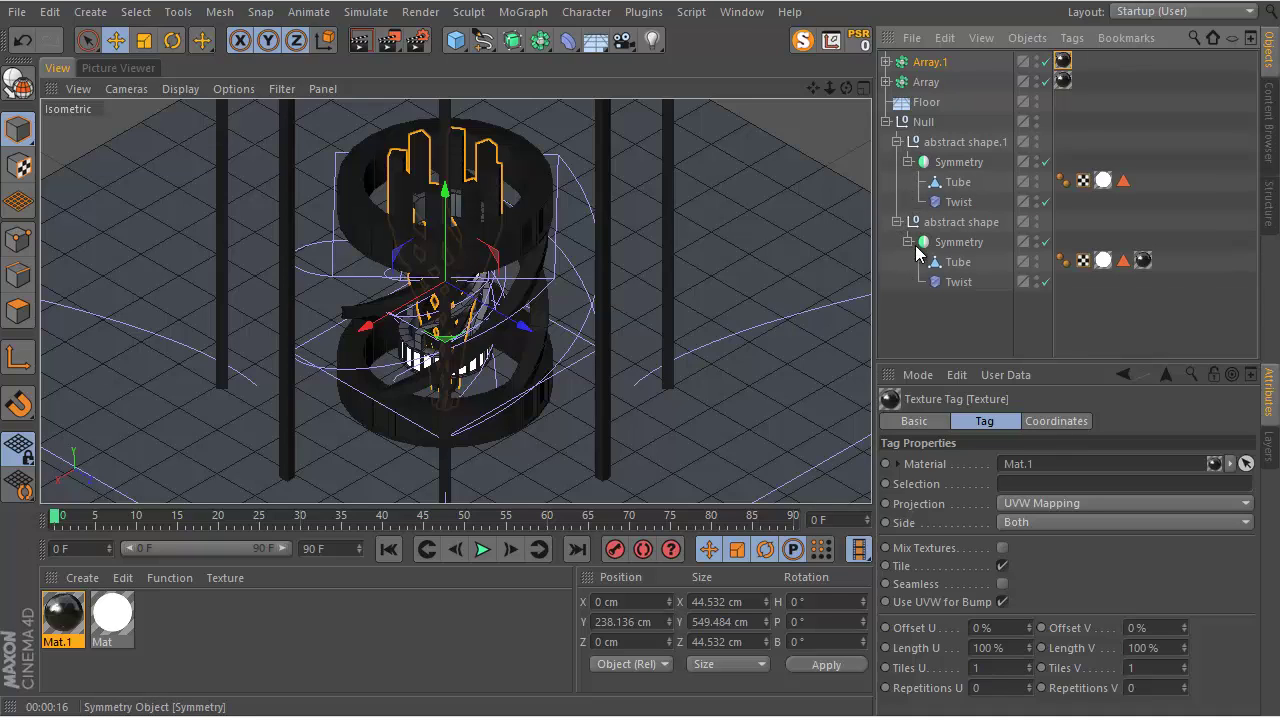
pyautogui.click(1143, 261)
pyautogui.moveTo(1144, 263); pyautogui.dragTo(1063, 181)
pyautogui.click(1123, 180)
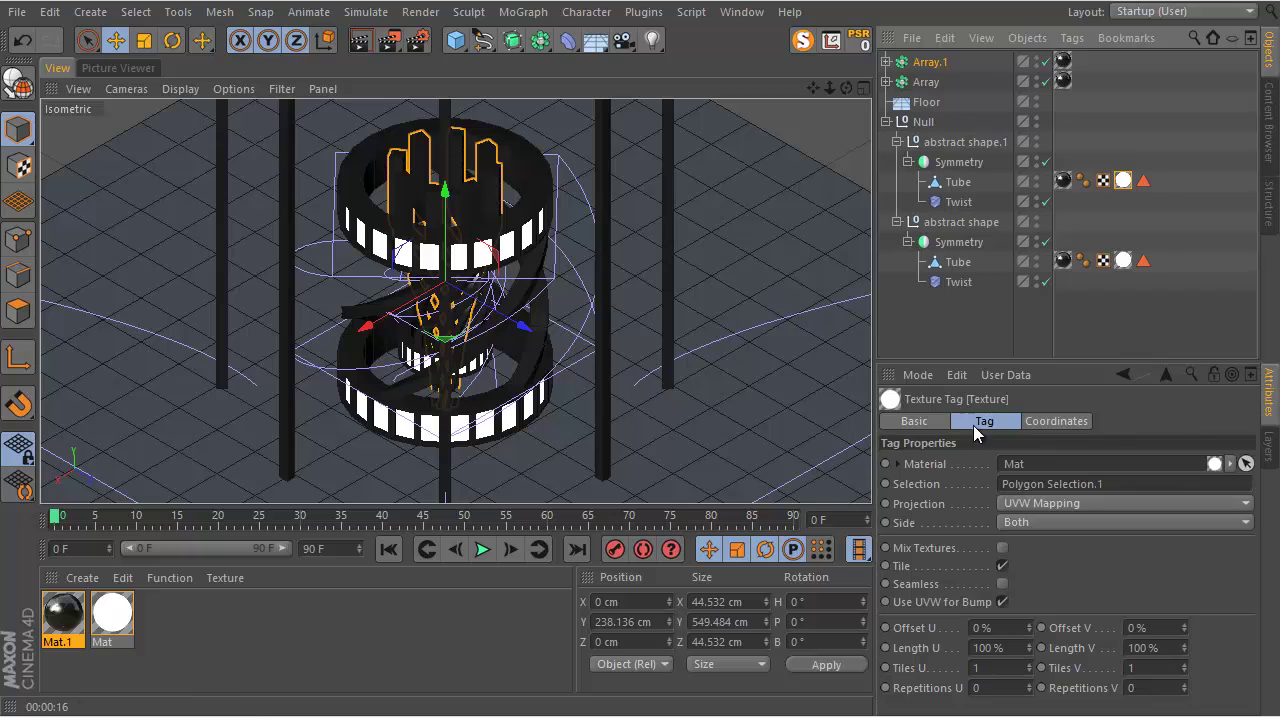
pyautogui.moveTo(1118, 139); pyautogui.dragTo(1118, 307)
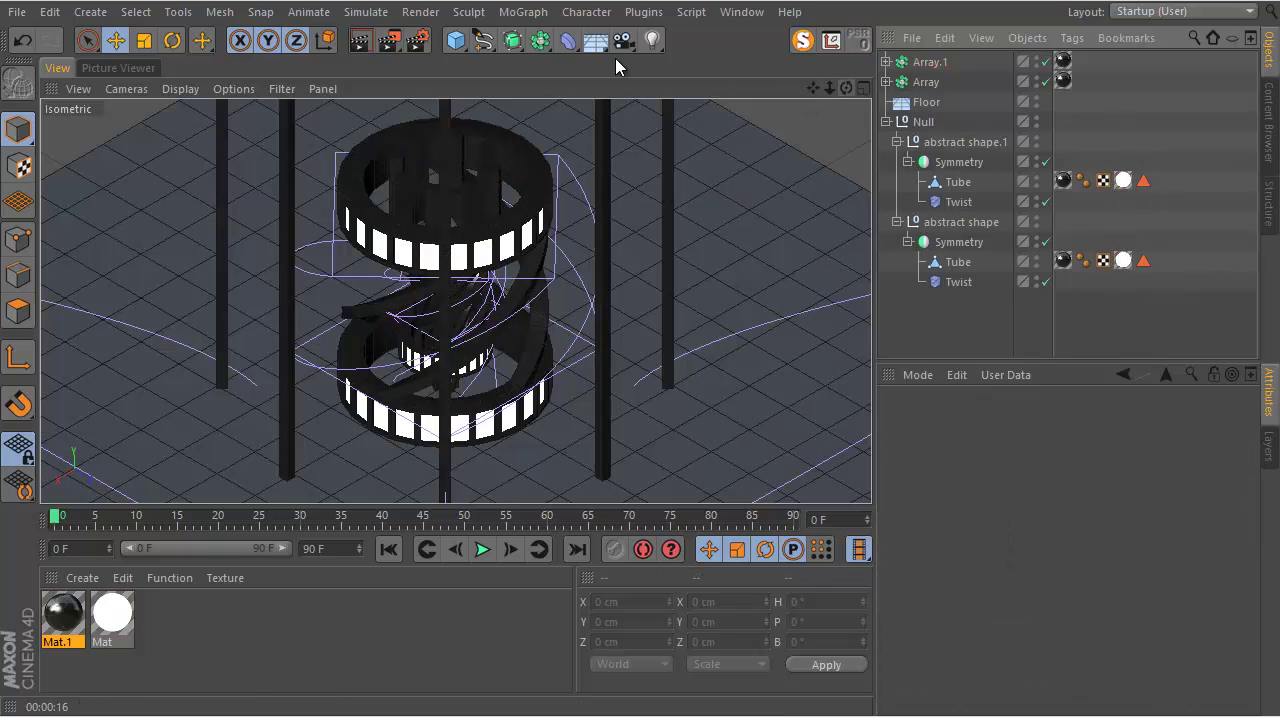
# Add a disc at the base of the ring structure and enlarge its outer radius to about 360 cm.
pyautogui.moveTo(455, 40); pyautogui.dragTo(627, 148)
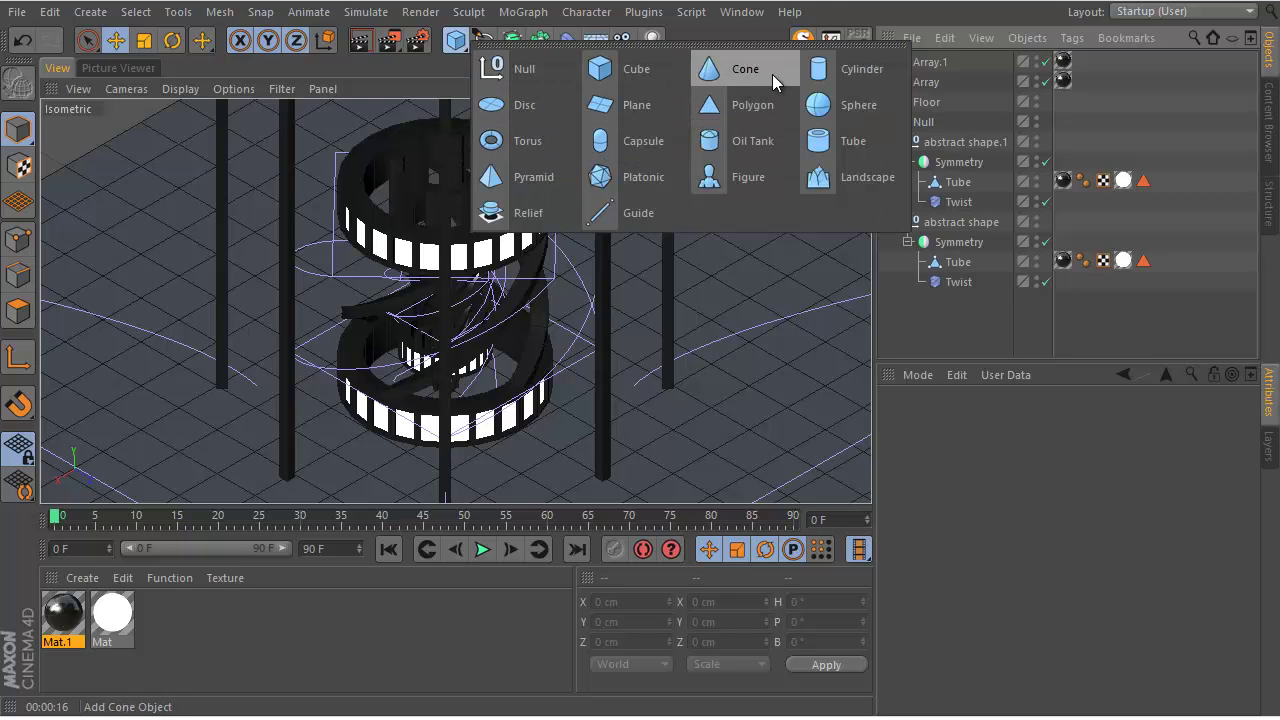
pyautogui.click(532, 105)
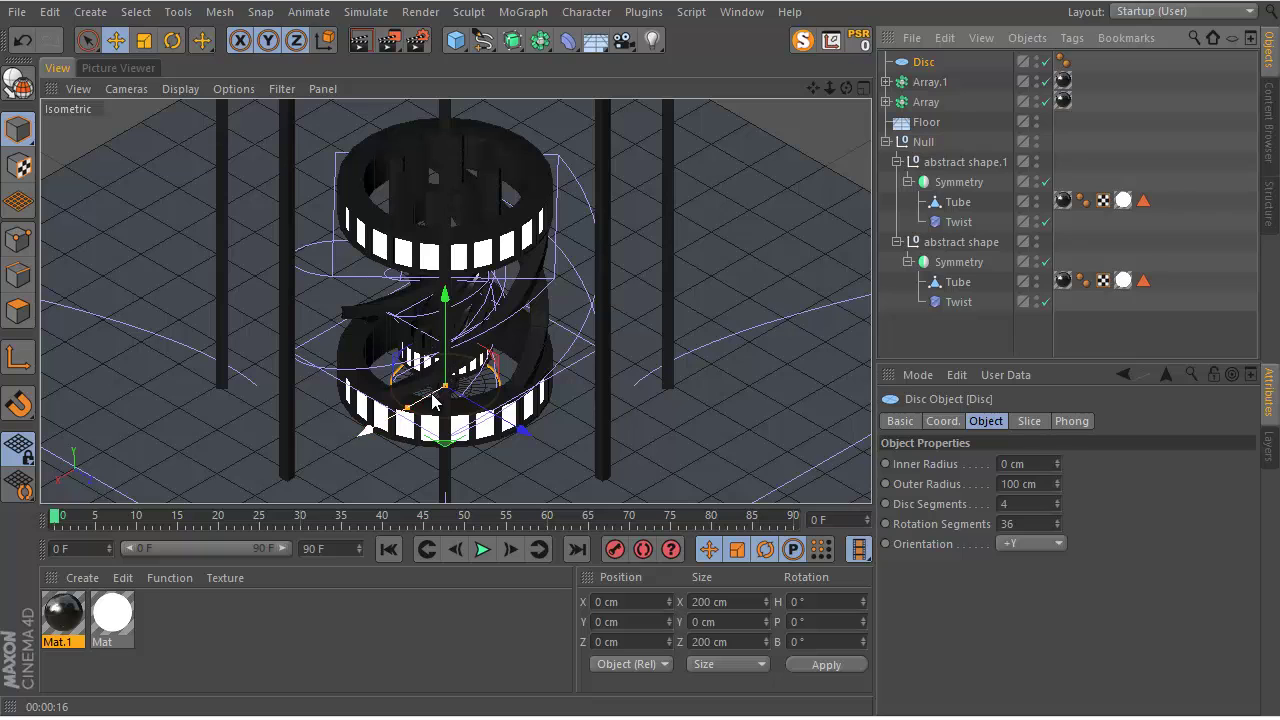
pyautogui.moveTo(407, 407); pyautogui.dragTo(323, 425)
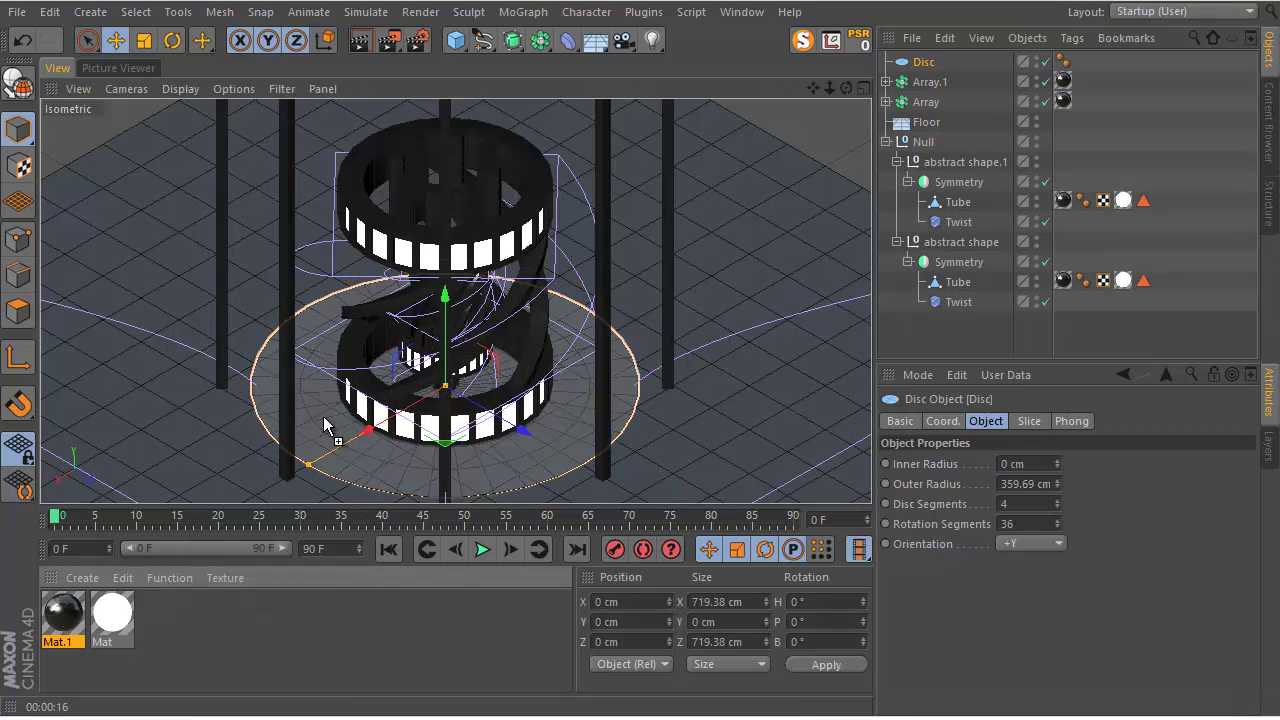
# Apply the white material to the disc and raise it above the structure to about Y 1679 cm.
pyautogui.moveTo(112, 612); pyautogui.dragTo(330, 440)
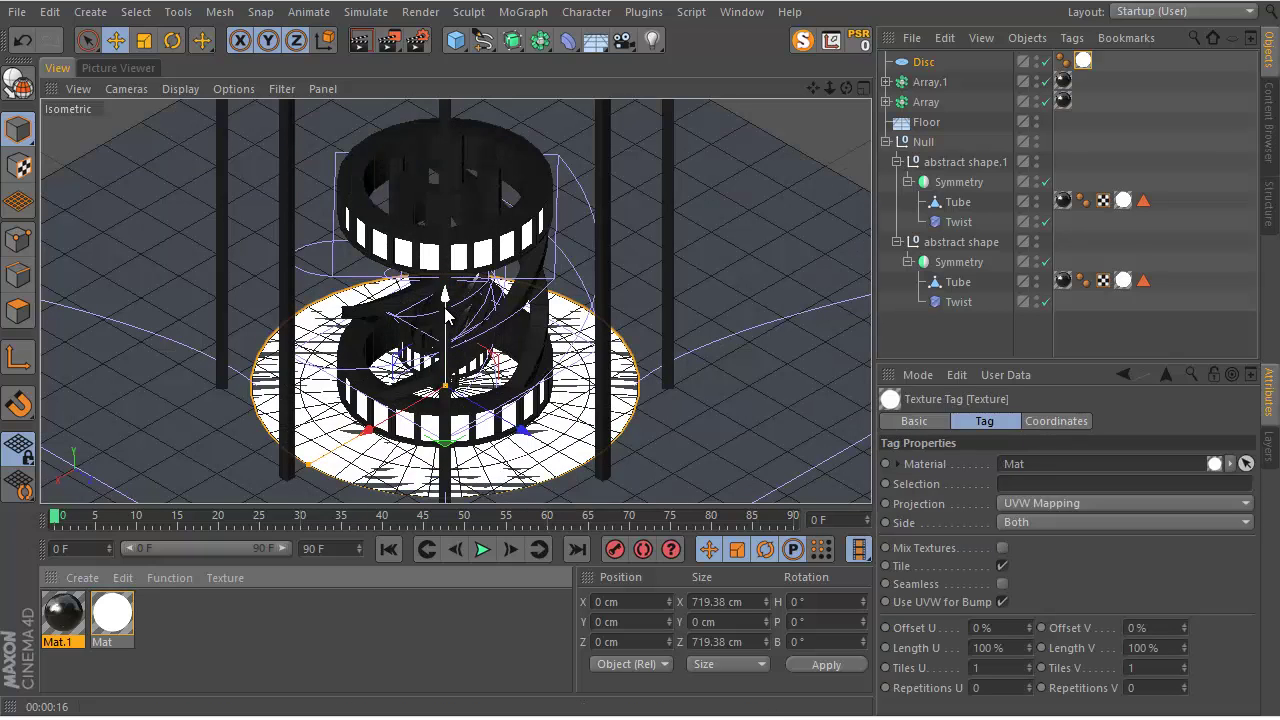
pyautogui.moveTo(445, 292); pyautogui.dragTo(686, 236)
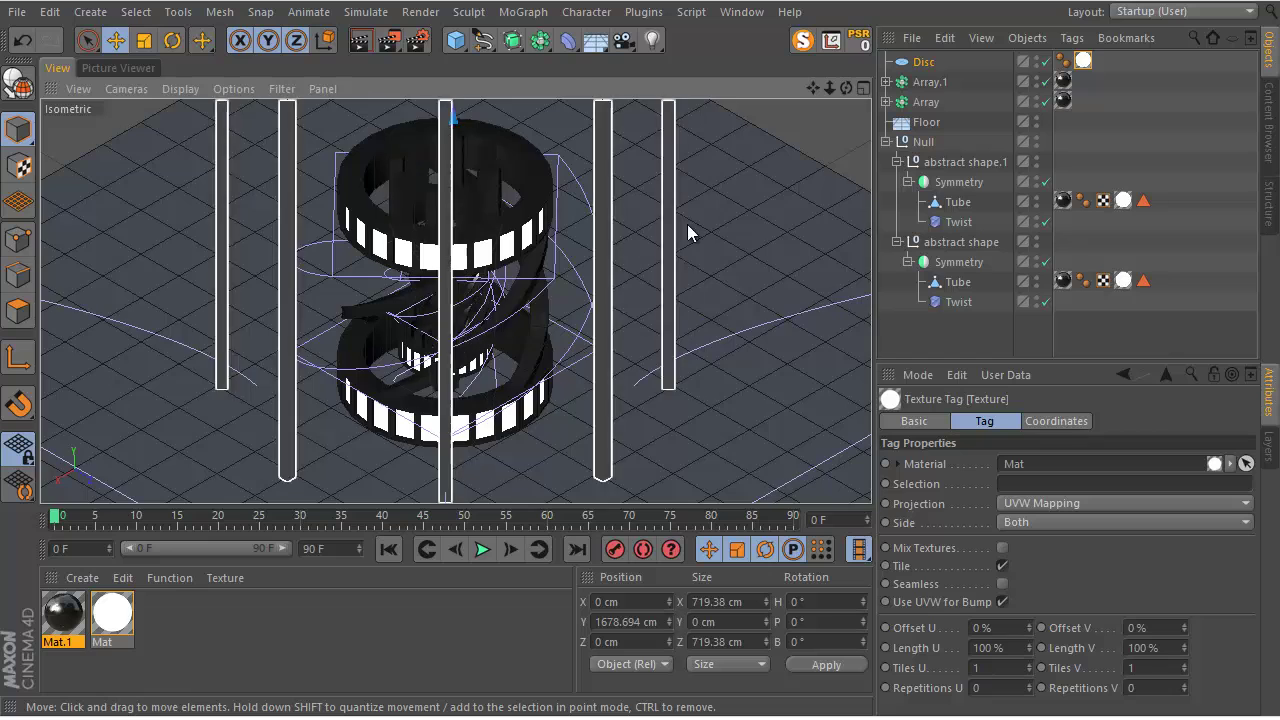
pyautogui.click(389, 40)
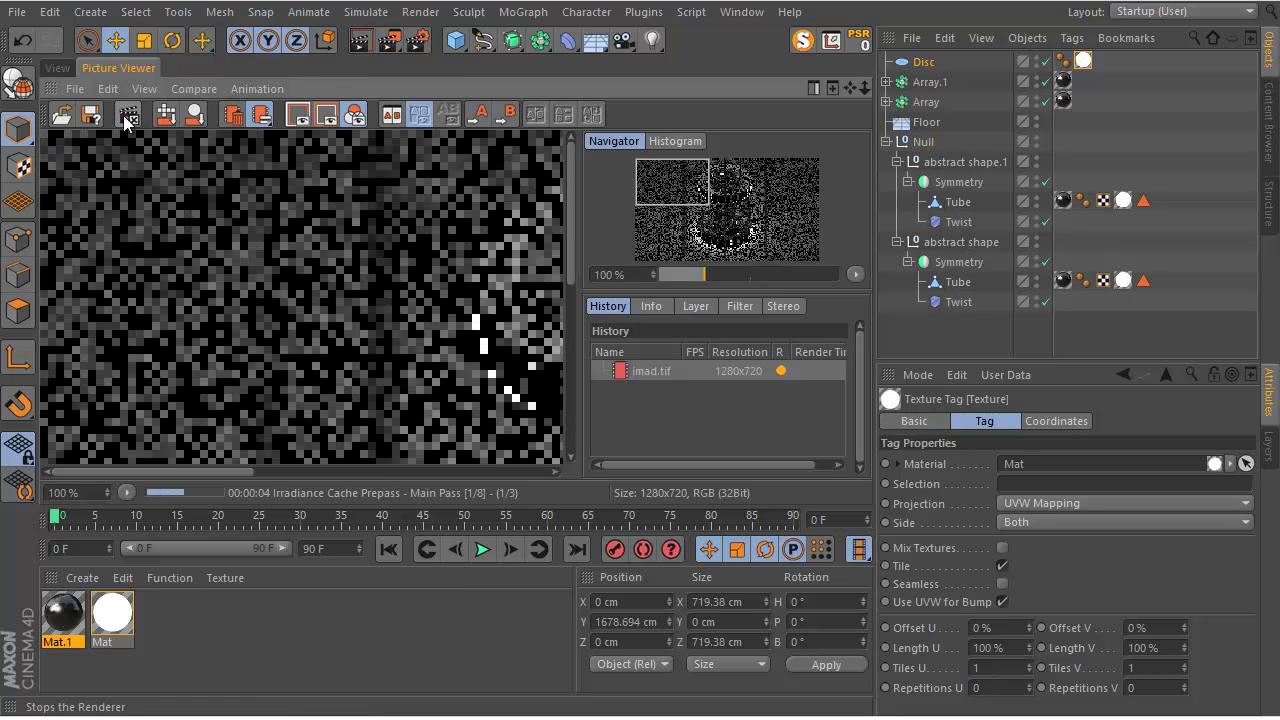
pyautogui.click(128, 113)
pyautogui.click(690, 440)
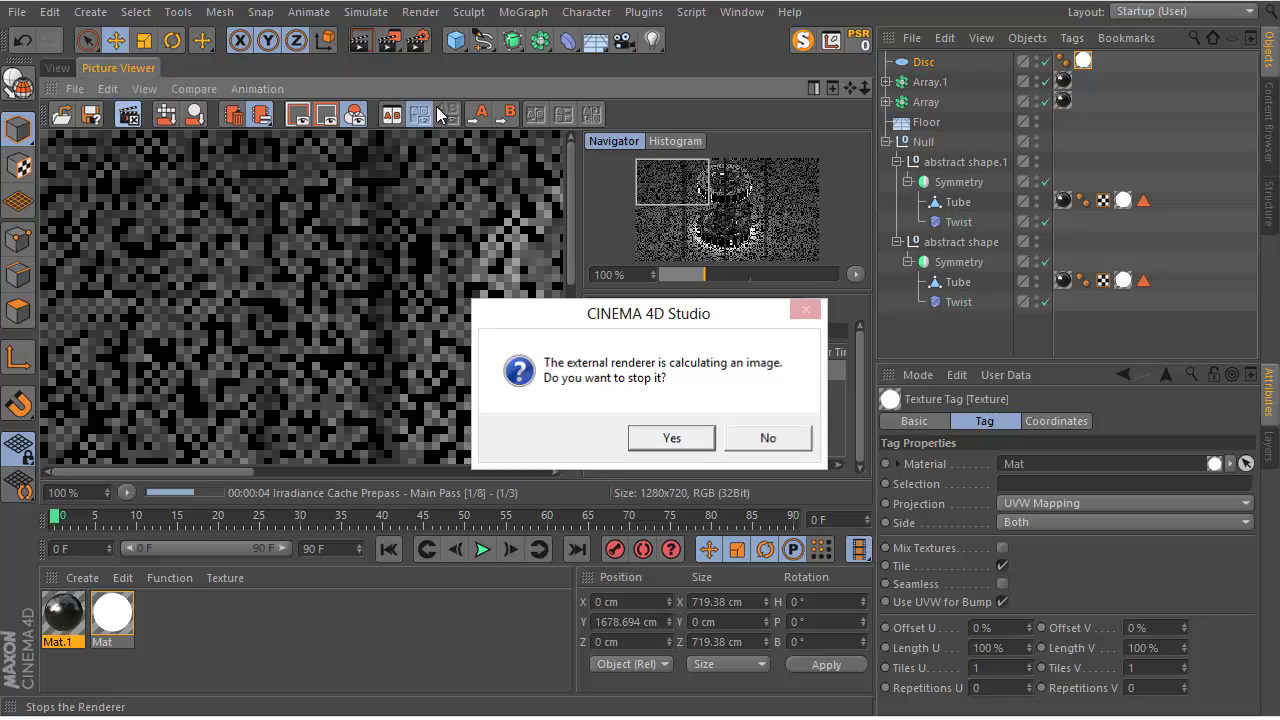
# Return to the isometric viewport and render the scene directly in it.
pyautogui.click(58, 68)
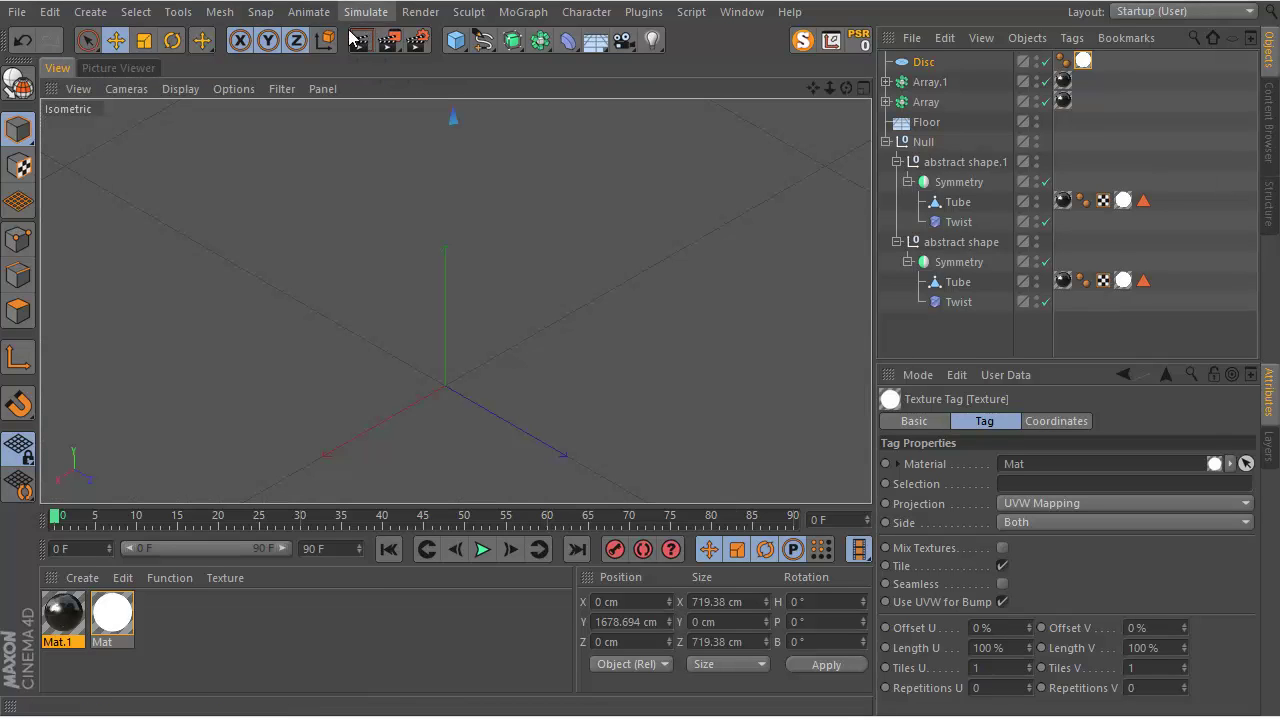
pyautogui.hotkey('ctrl', 'r')
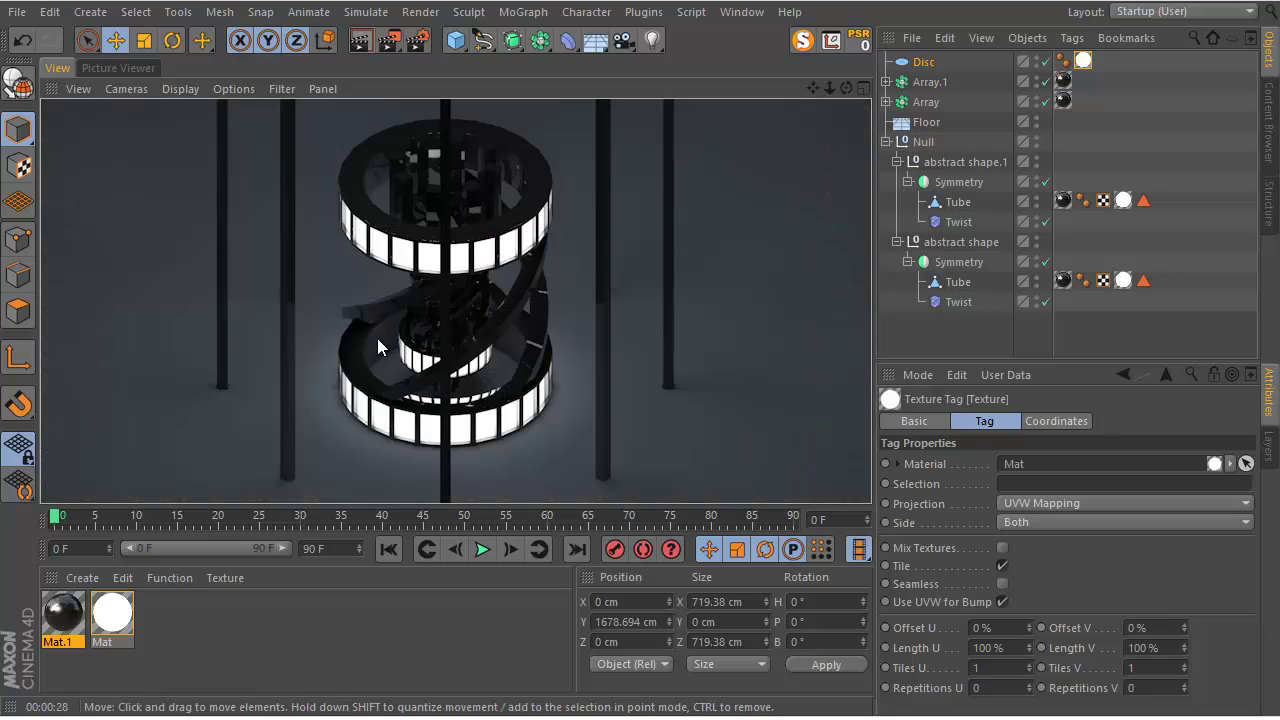
# Change the dark material's colour to blue-grey, RGB 59, 65, 72, and close the material editor.
pyautogui.click(64, 614)
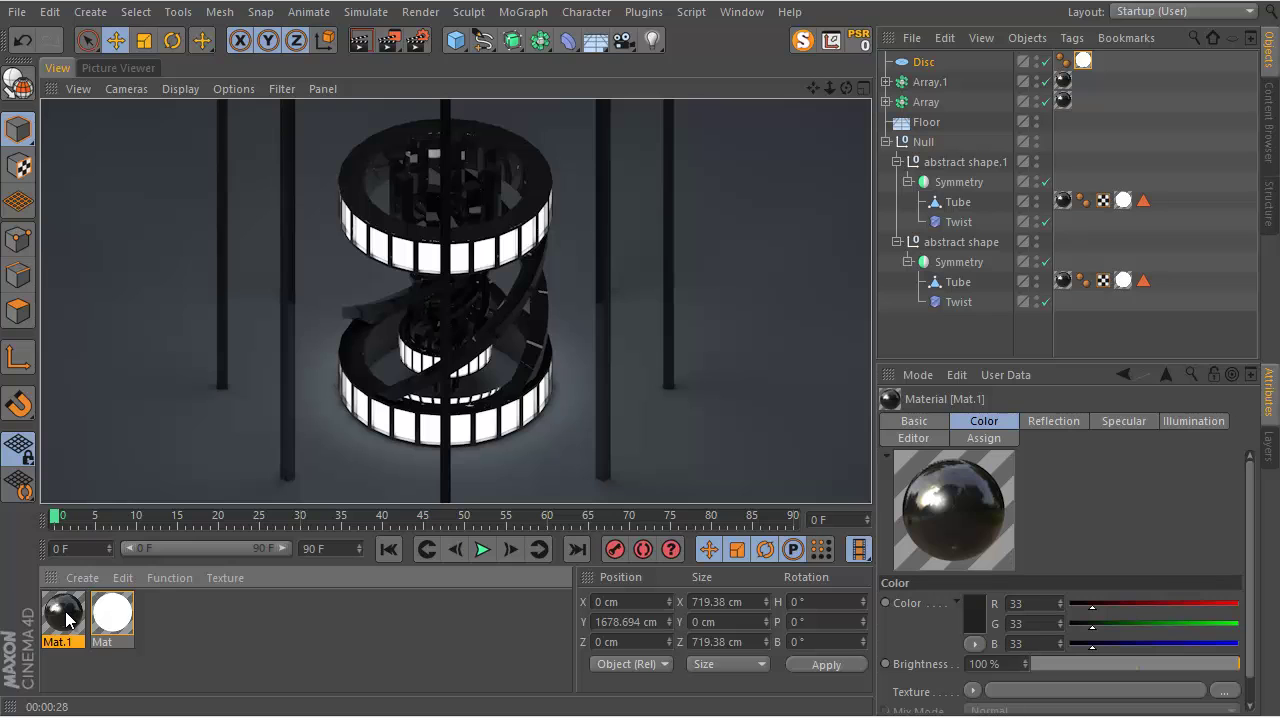
pyautogui.doubleClick(66, 618)
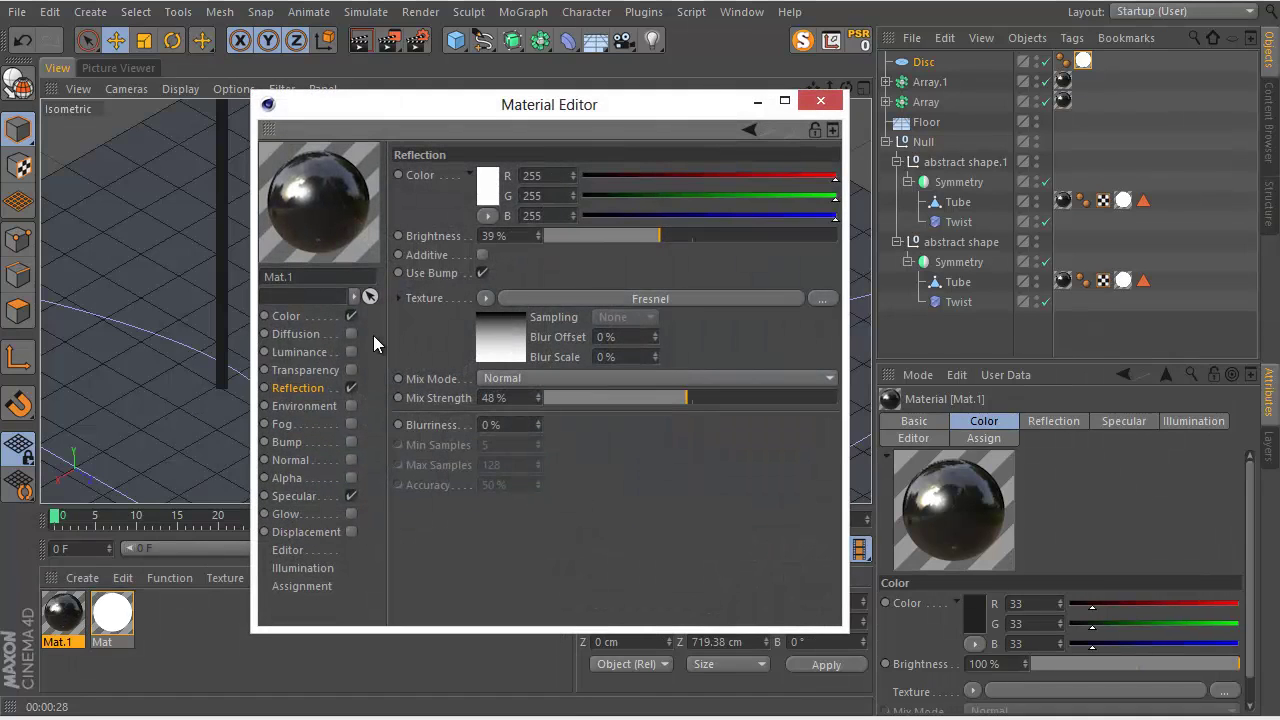
pyautogui.click(492, 192)
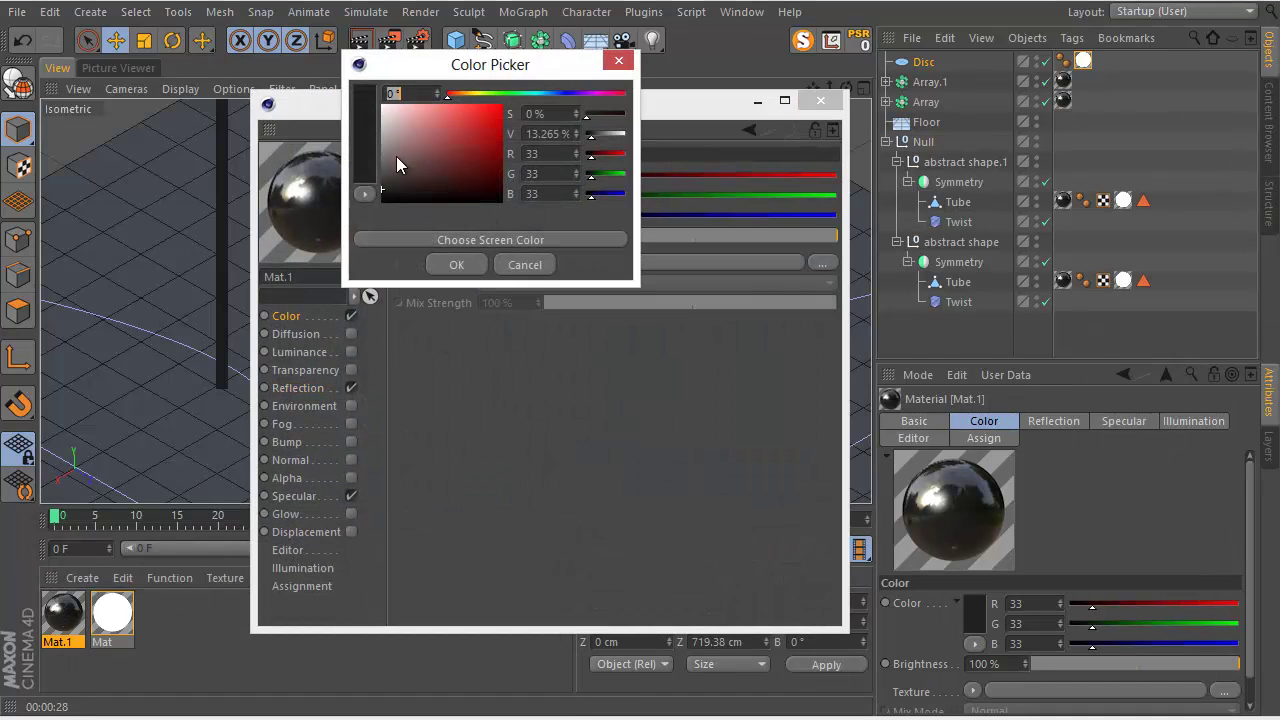
pyautogui.click(401, 174)
pyautogui.moveTo(519, 97); pyautogui.dragTo(553, 100)
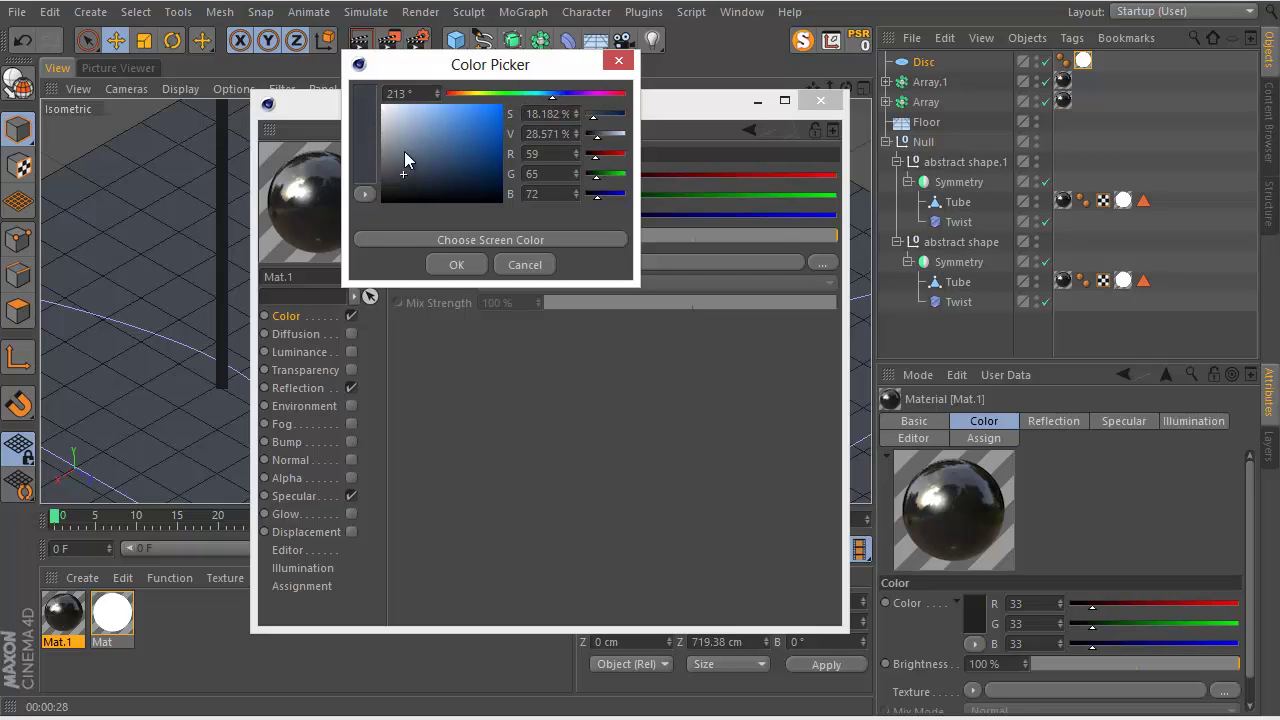
pyautogui.click(455, 266)
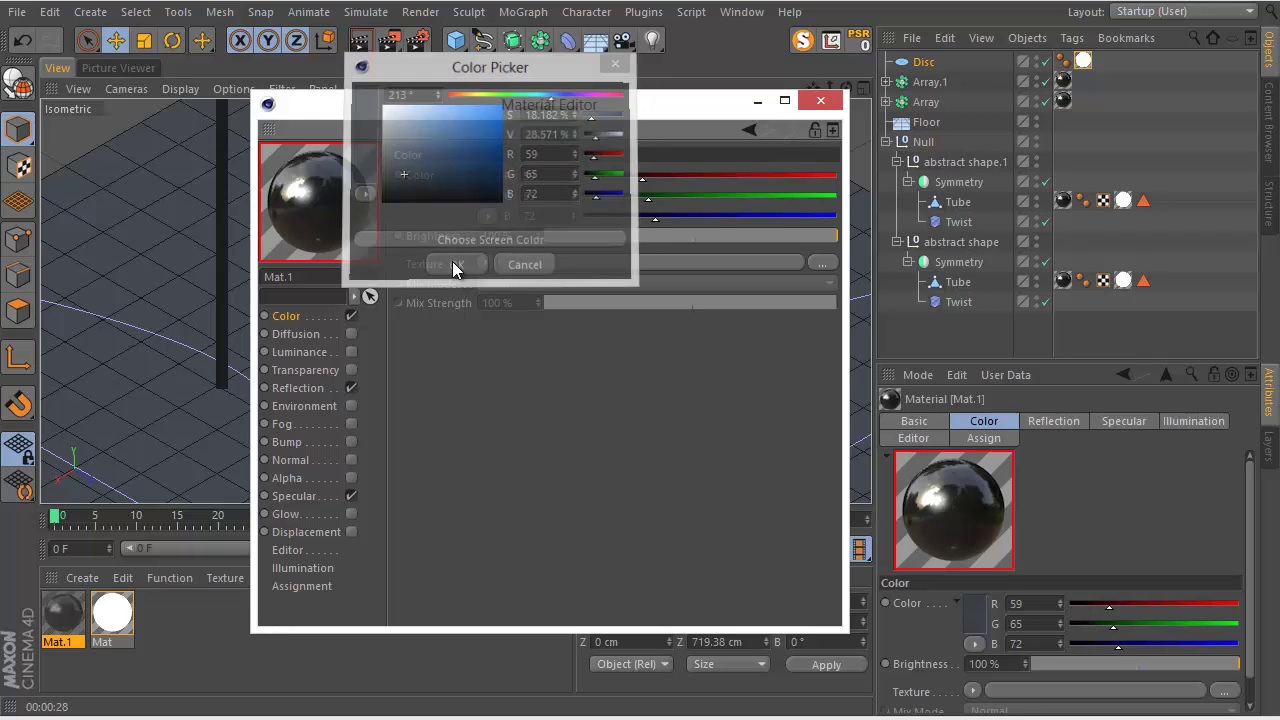
pyautogui.click(819, 102)
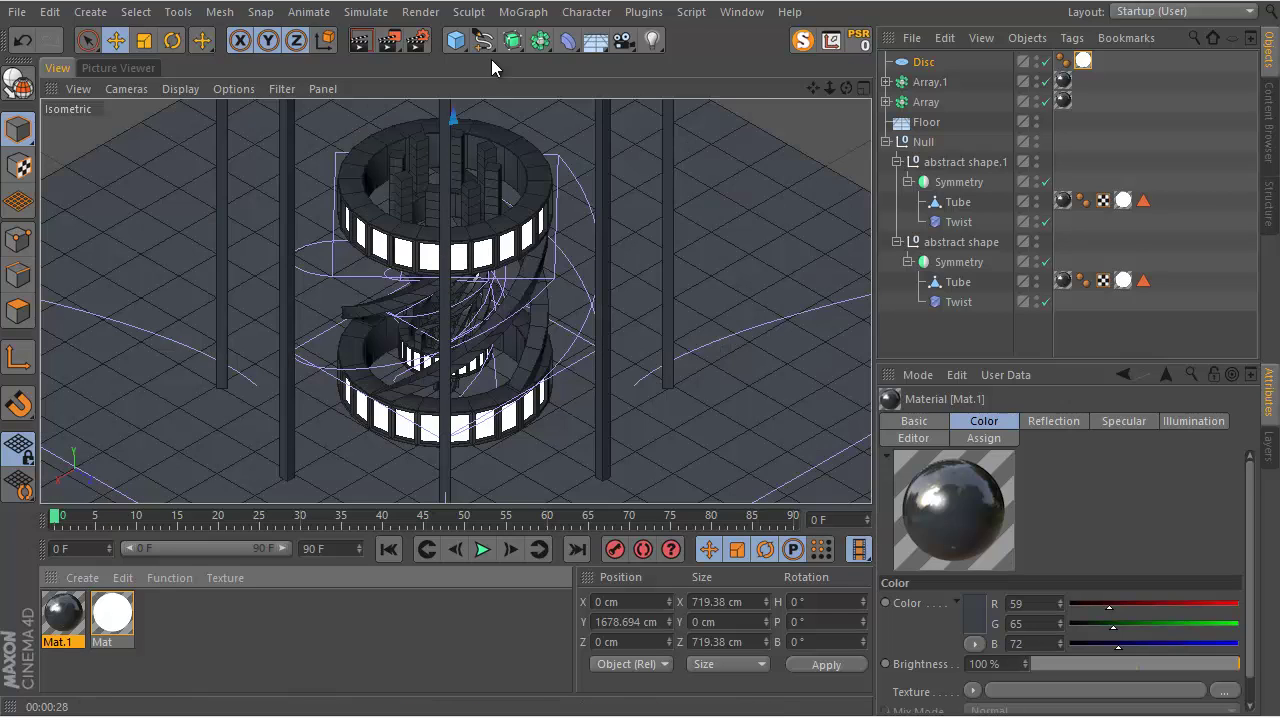
# Add a tube ring around the structure at about Y 212 cm, with radii of about 251 and 284 cm and a height of about 53 cm.
pyautogui.moveTo(456, 40); pyautogui.dragTo(837, 141)
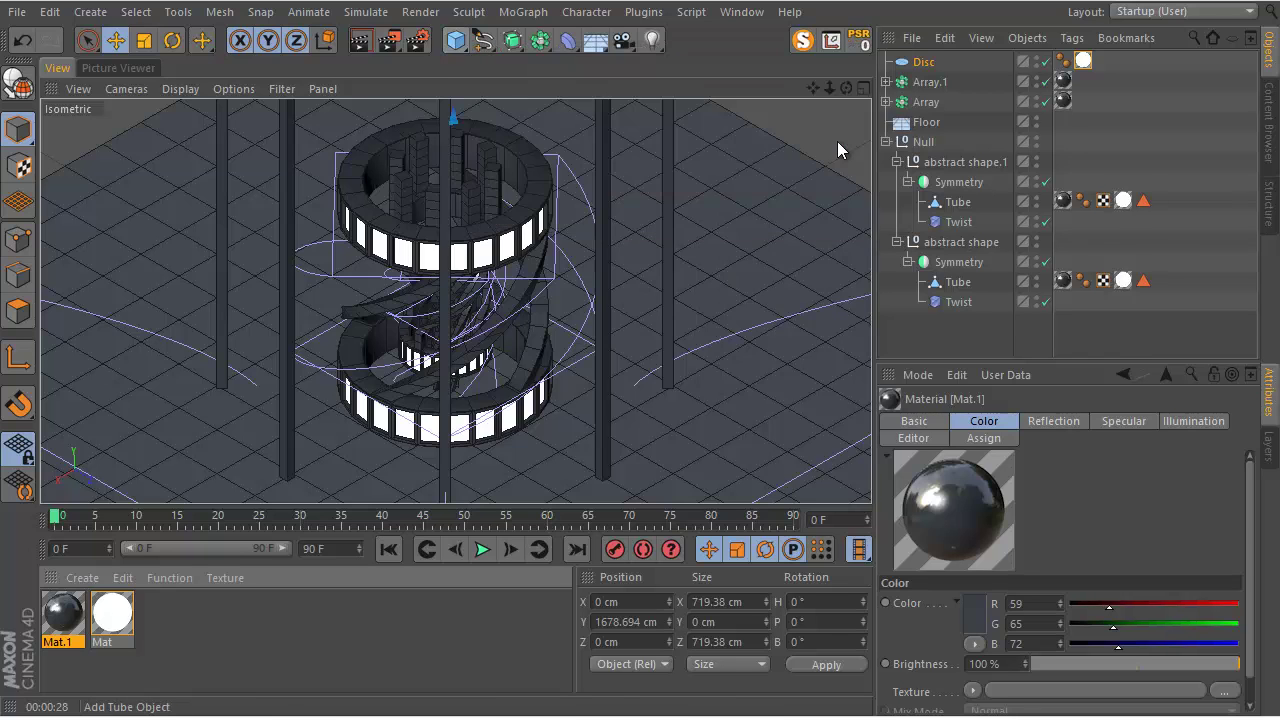
pyautogui.moveTo(444, 330); pyautogui.dragTo(438, 185)
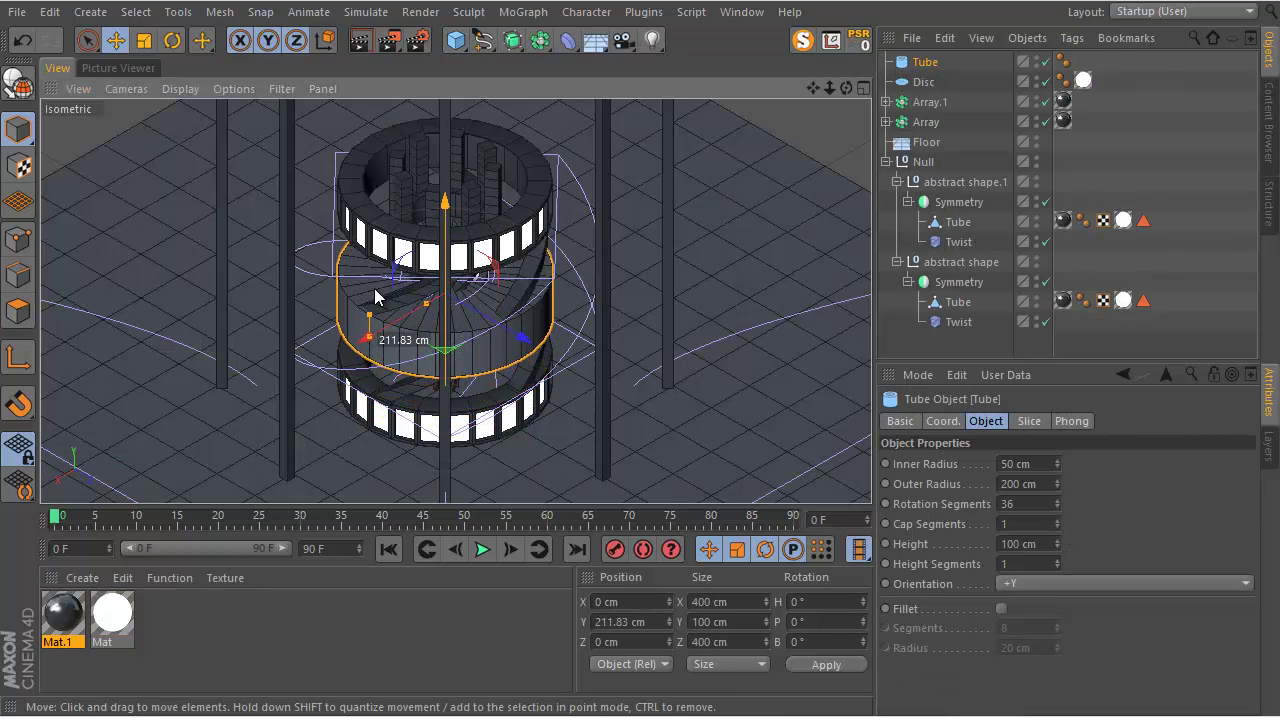
pyautogui.moveTo(369, 325); pyautogui.dragTo(348, 346)
pyautogui.click(22, 40)
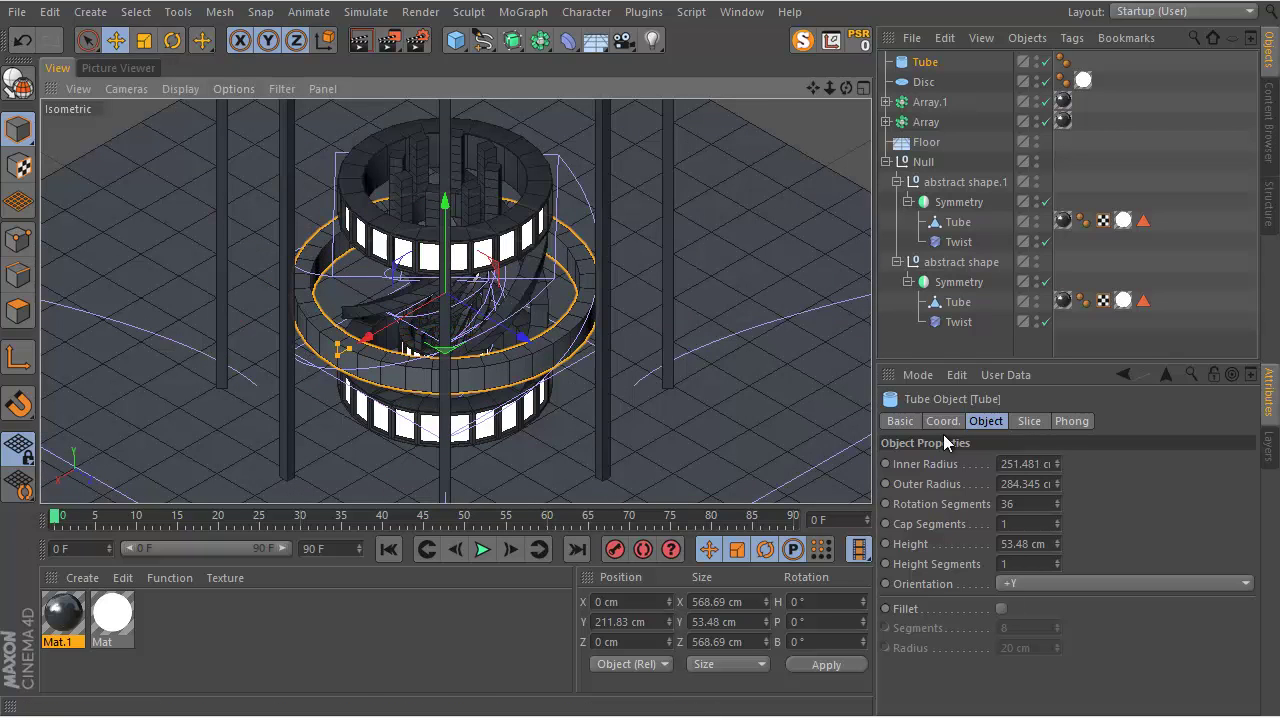
# Set the new tube's rotation segments to 16.
pyautogui.moveTo(1058, 504); pyautogui.dragTo(1060, 513)
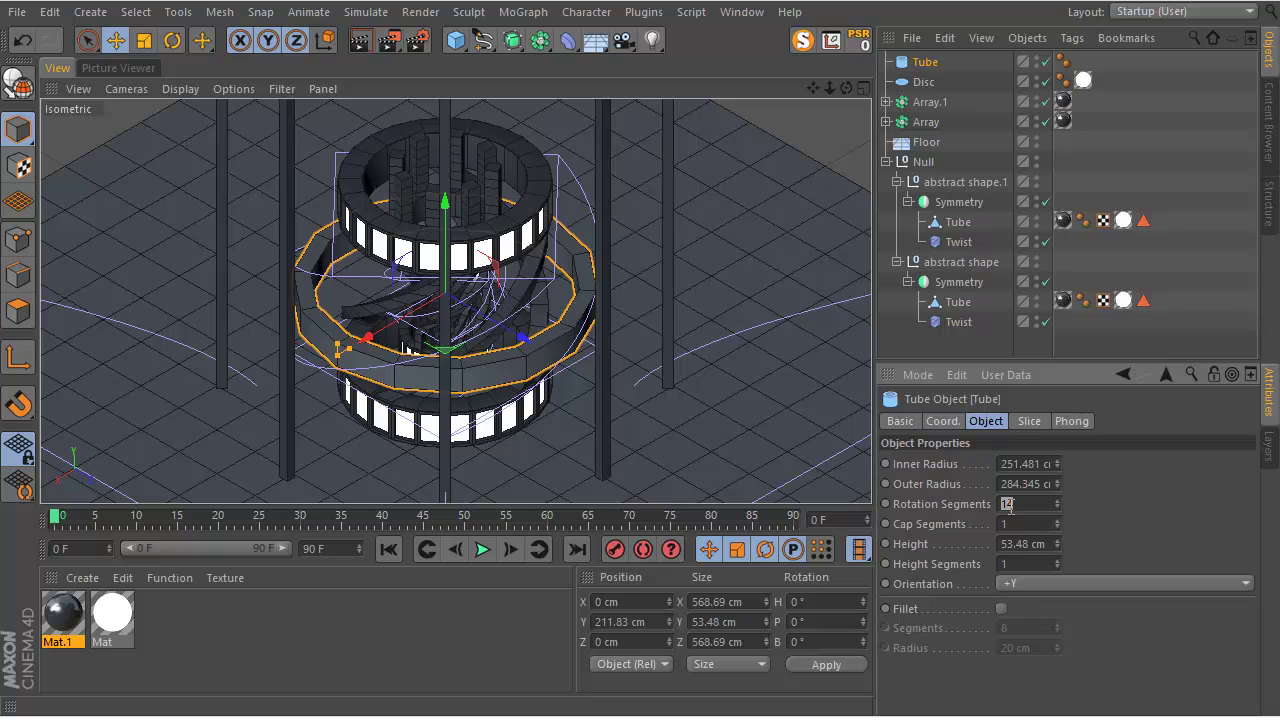
pyautogui.write('16')
pyautogui.press('Return')
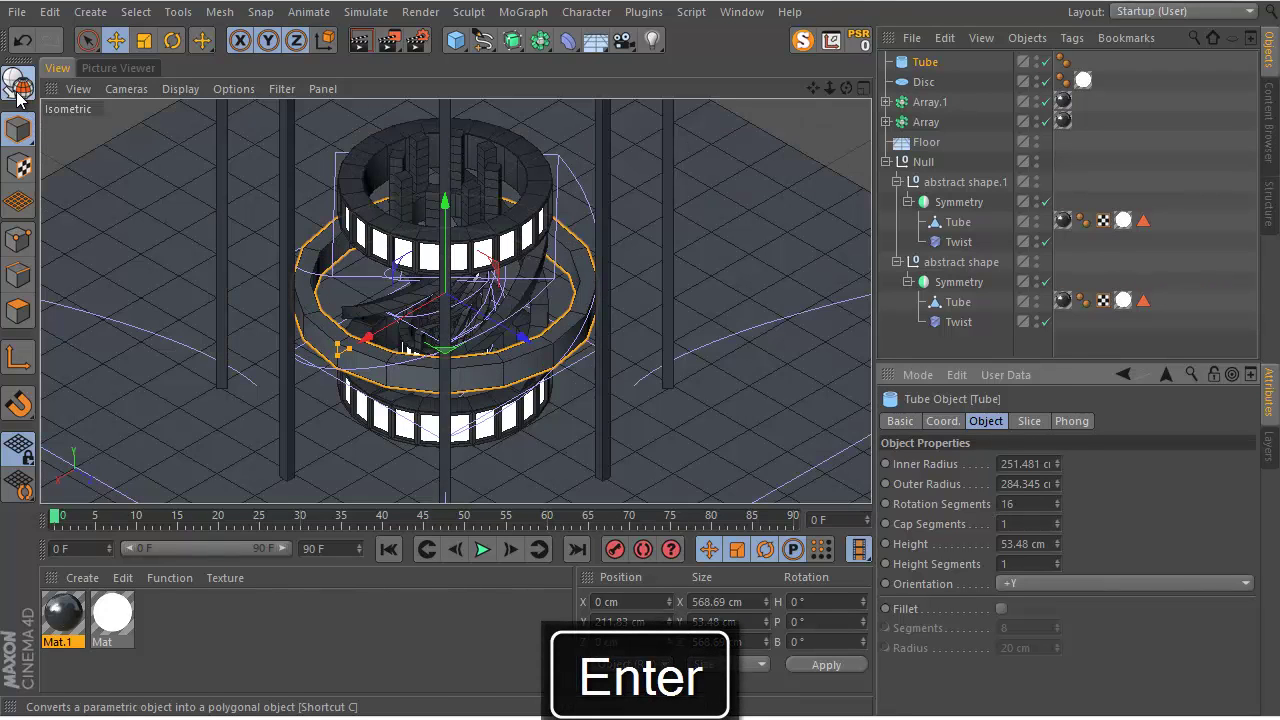
# Convert the new tube ring into an editable polygon object and loop-select its outer faces.
pyautogui.click(18, 84)
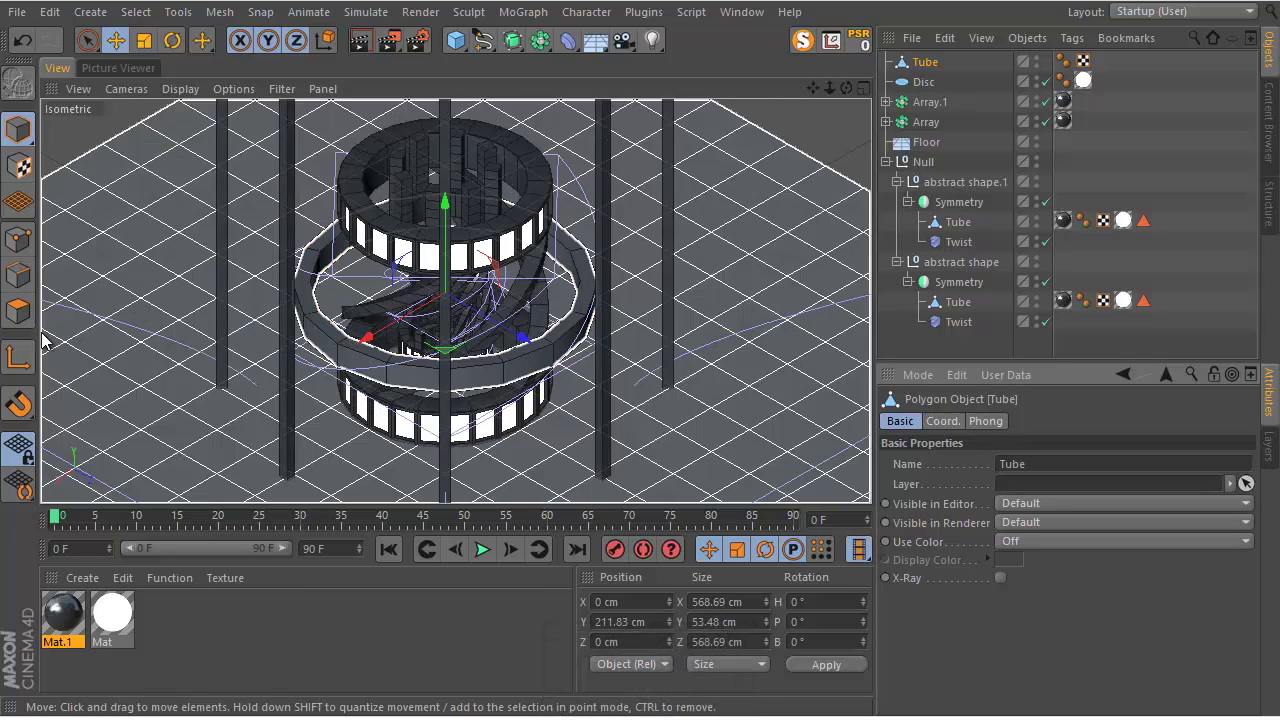
pyautogui.click(18, 314)
pyautogui.press('u')
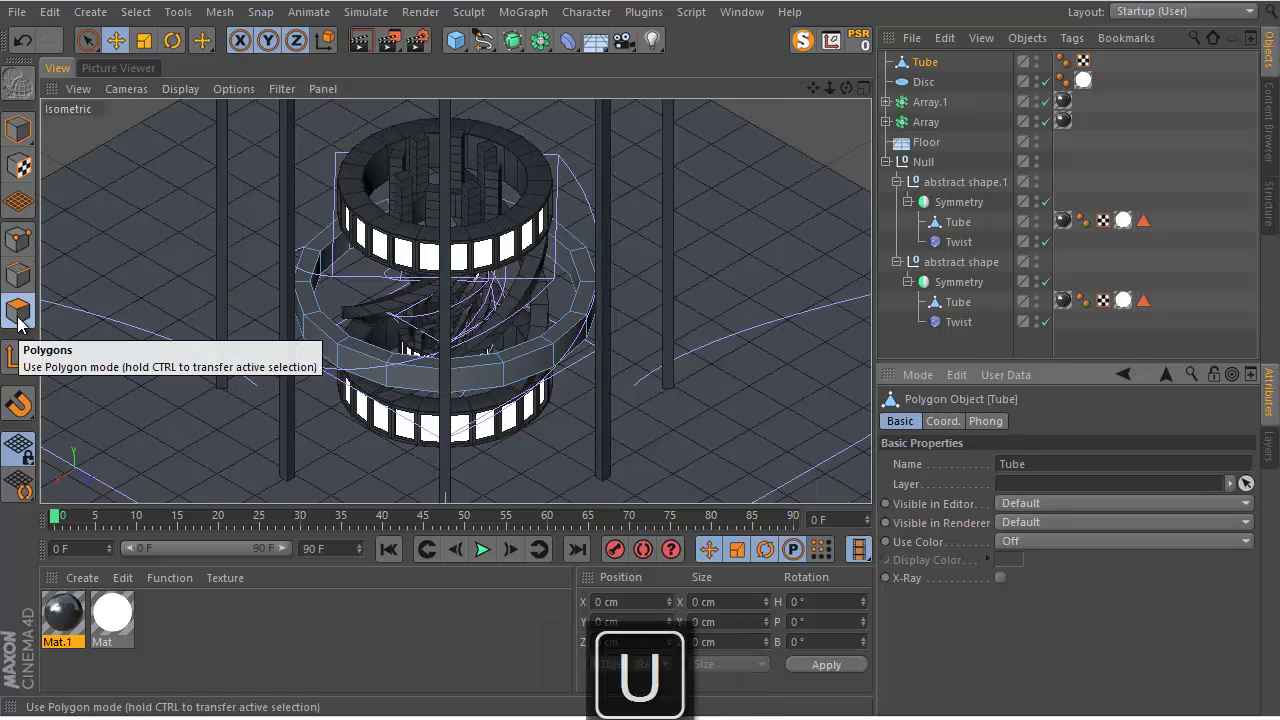
pyautogui.press('l')
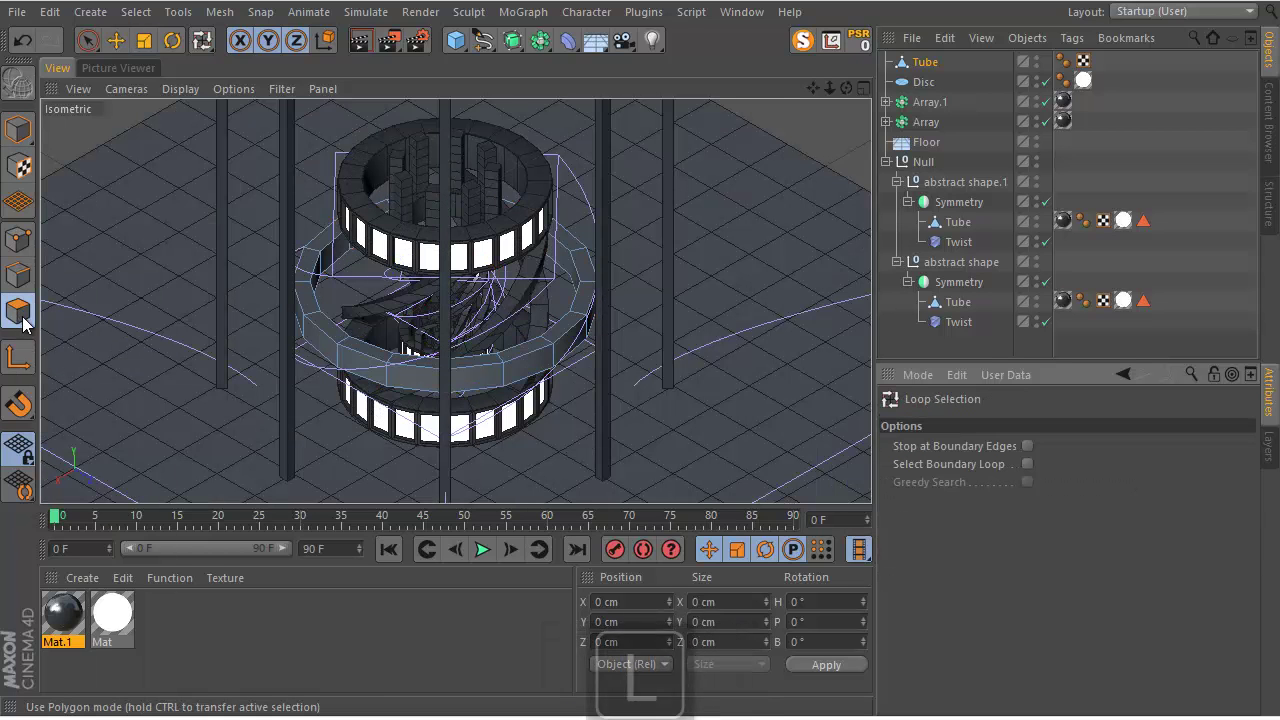
pyautogui.click(402, 382)
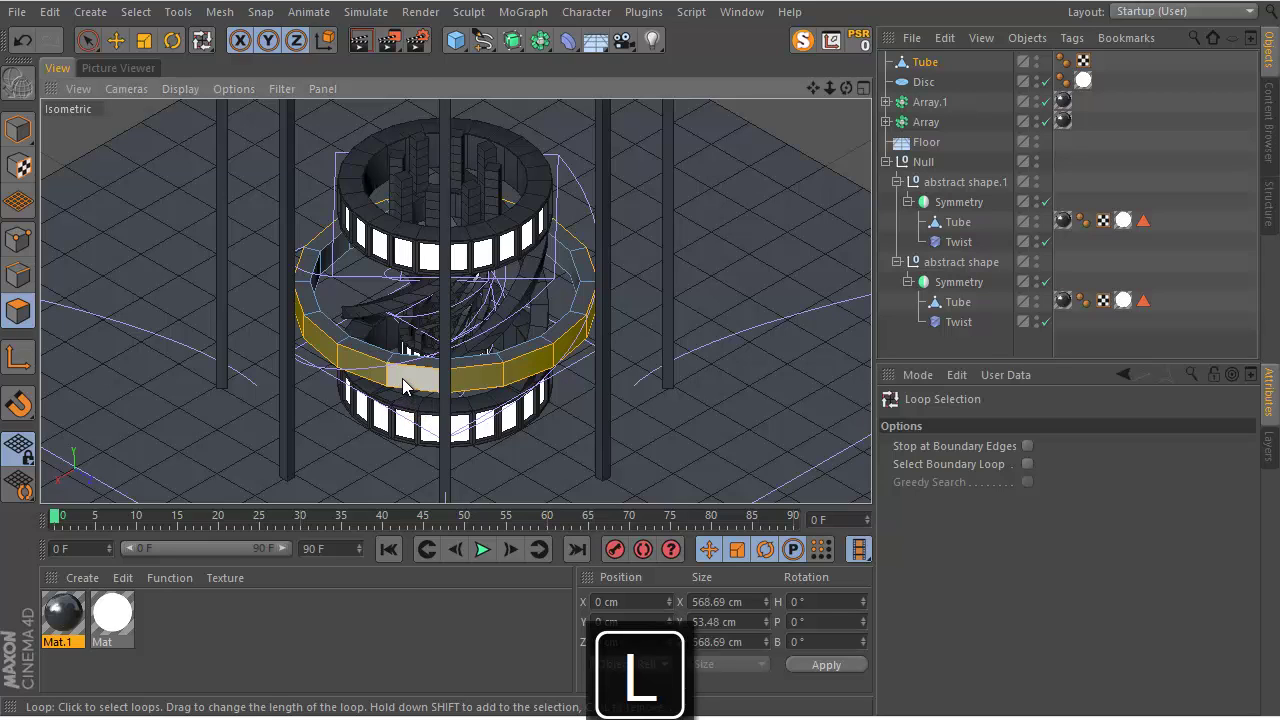
# Matrix Extrude the selected outer faces in 8 steps with move 0, 0, 25.05 cm, scale 80, 80, 97% and rotation 10°, 5°, 17°.
pyautogui.rightClick(400, 390)
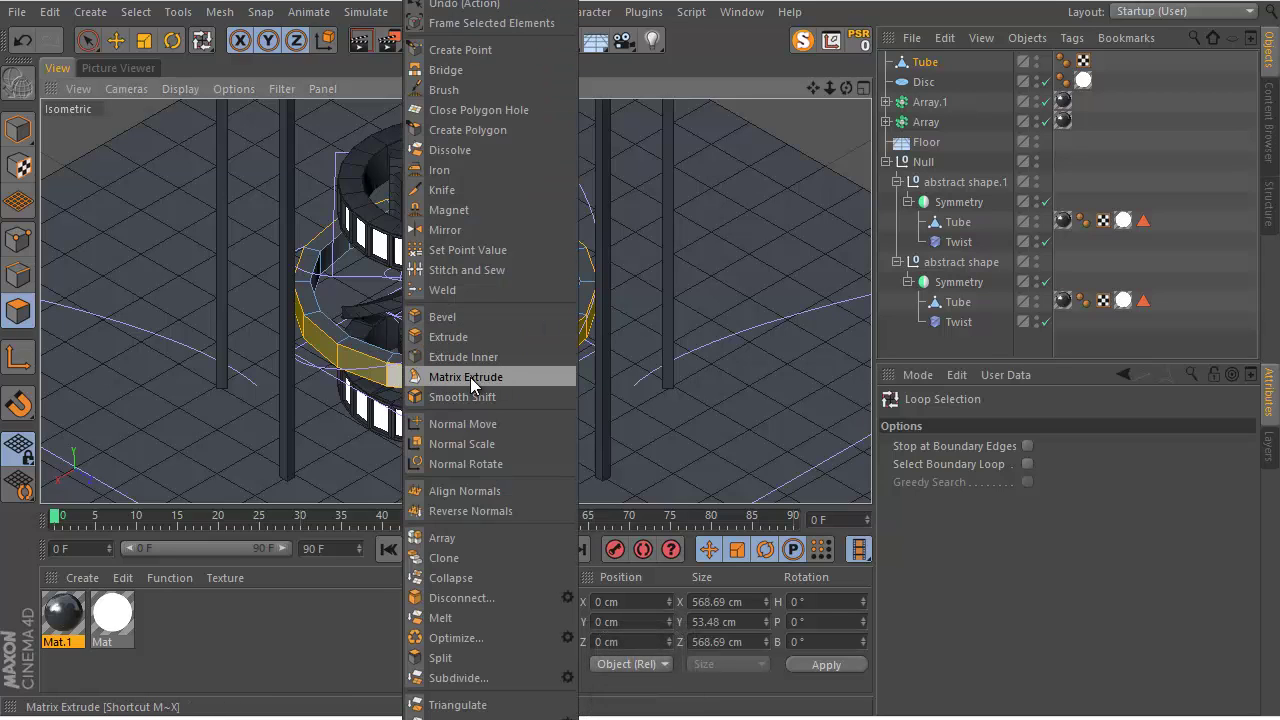
pyautogui.click(506, 380)
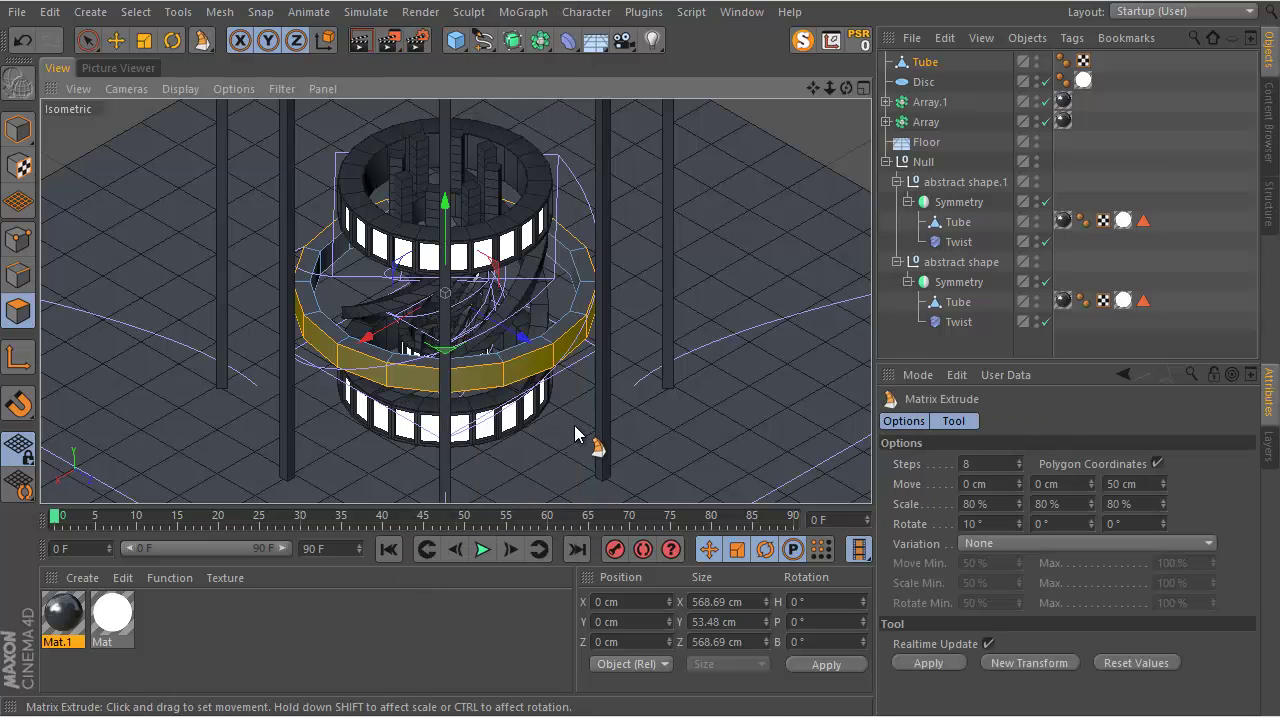
pyautogui.moveTo(620, 390); pyautogui.dragTo(643, 362)
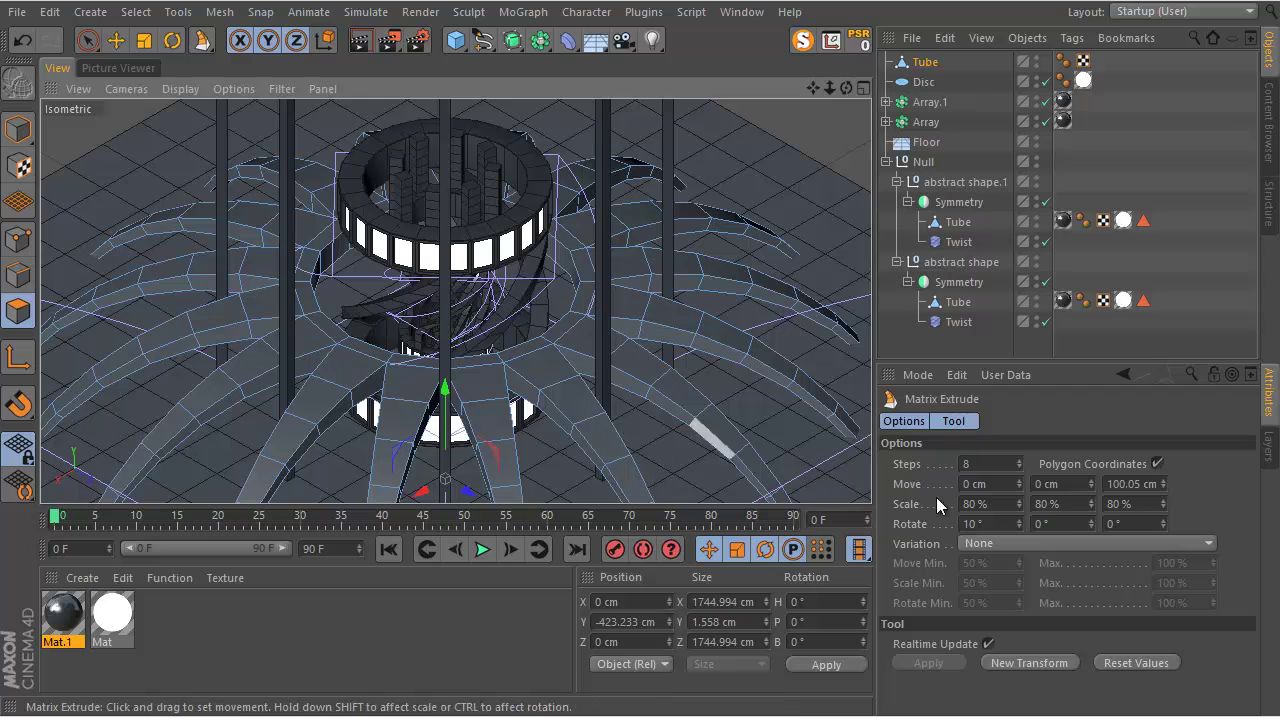
pyautogui.moveTo(1168, 483); pyautogui.dragTo(1169, 481)
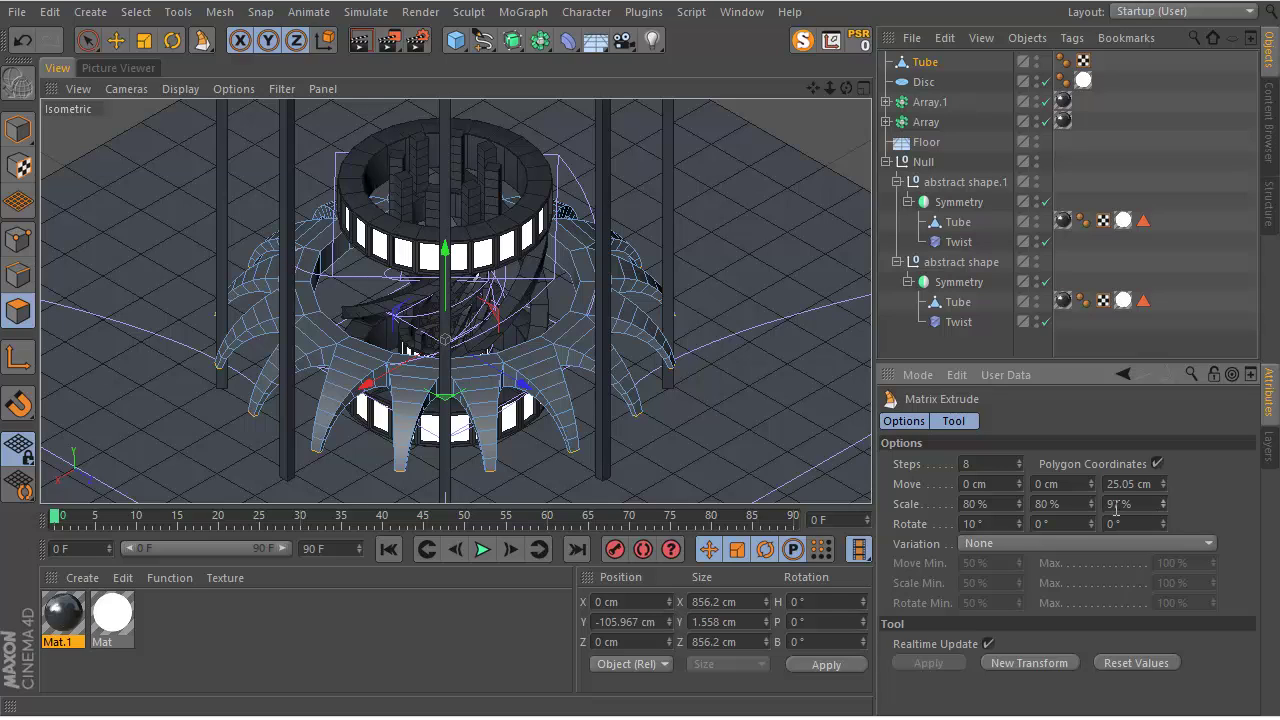
pyautogui.click(1016, 544)
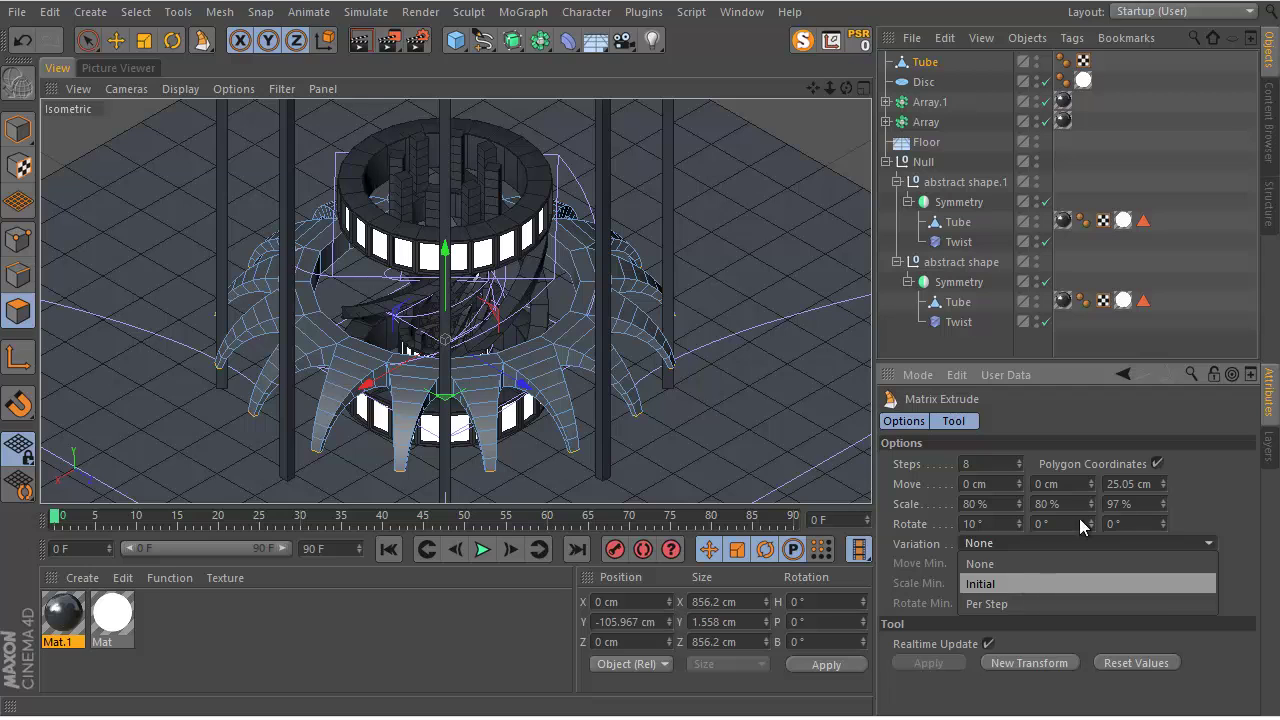
pyautogui.click(1208, 456)
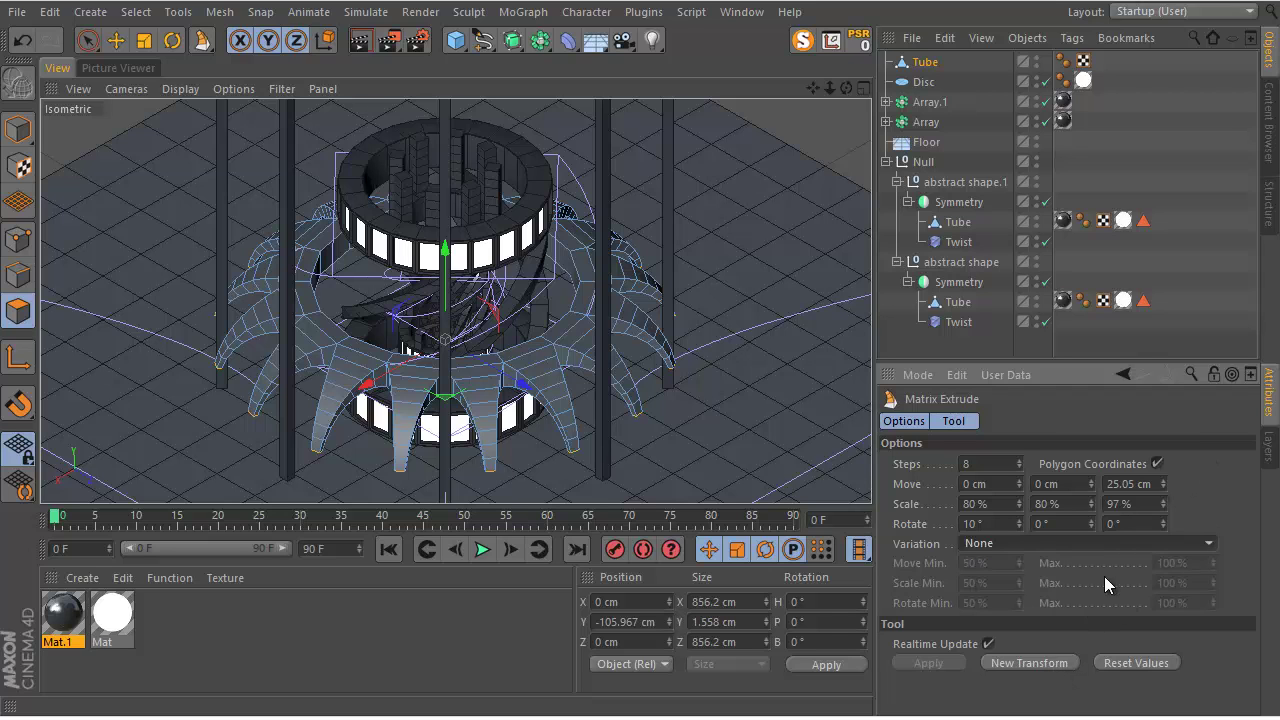
pyautogui.moveTo(1162, 523); pyautogui.dragTo(1087, 522)
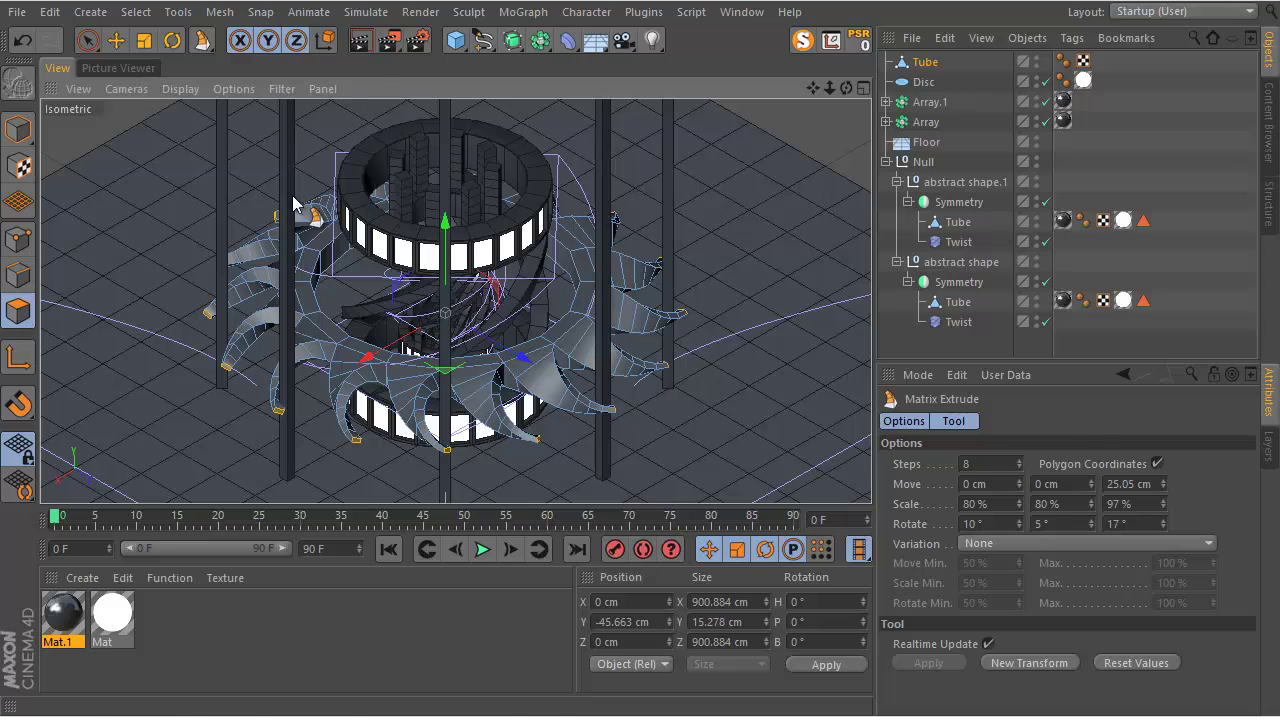
# Apply the dark Mat.1 material to the extruded spike polygons and to the whole tube object.
pyautogui.moveTo(62, 615); pyautogui.dragTo(392, 350)
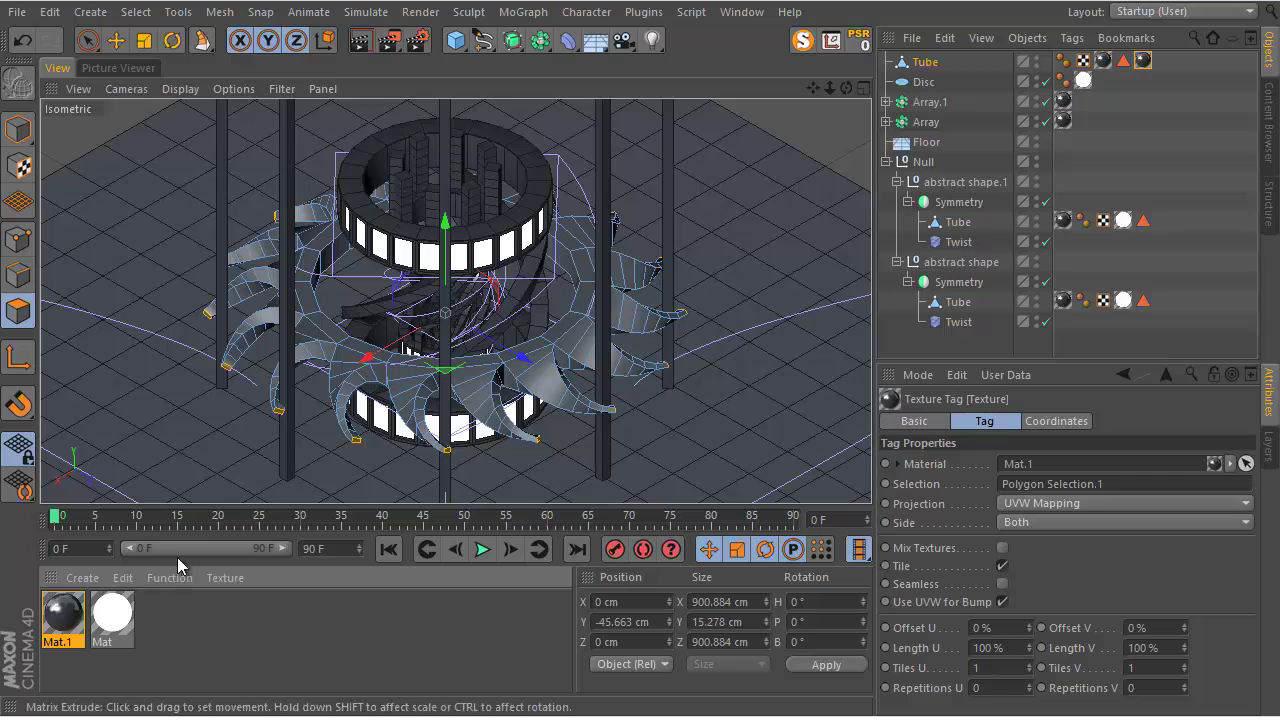
pyautogui.click(18, 128)
pyautogui.moveTo(110, 612); pyautogui.dragTo(371, 196)
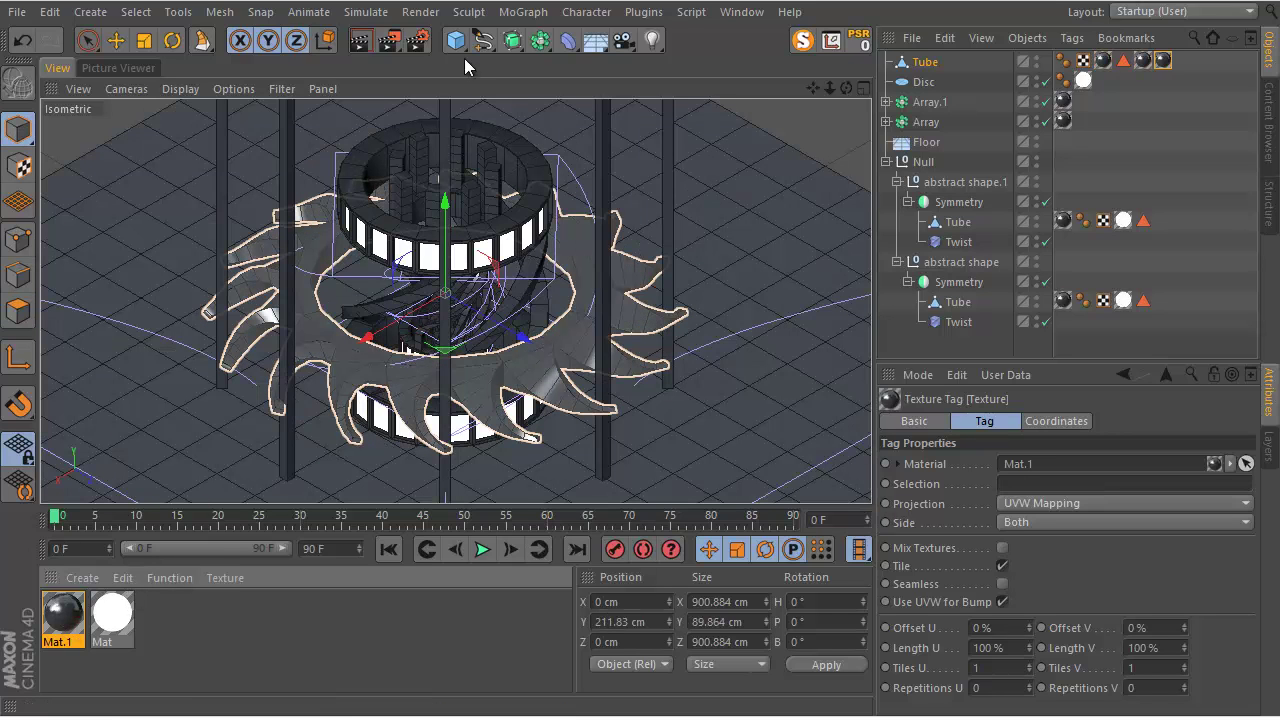
# Render the spiked ring in the viewport, and delete that tube from the scene.
pyautogui.click(361, 41)
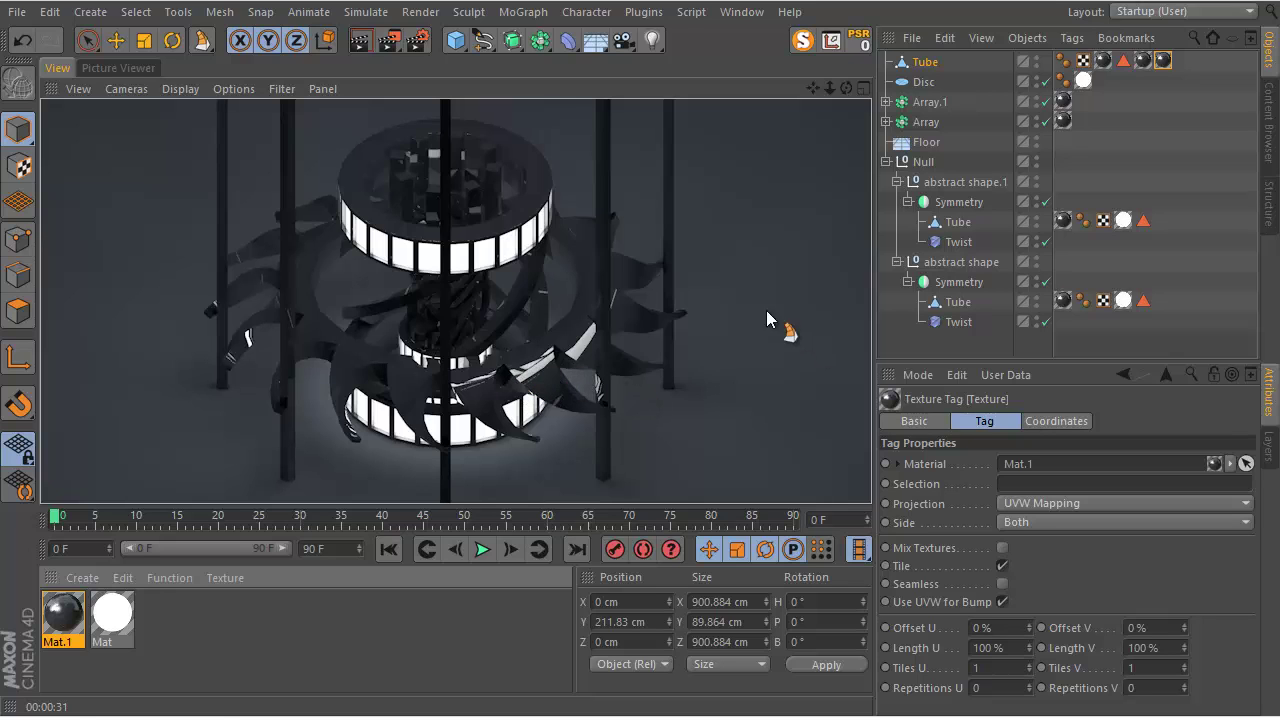
pyautogui.press('Delete')
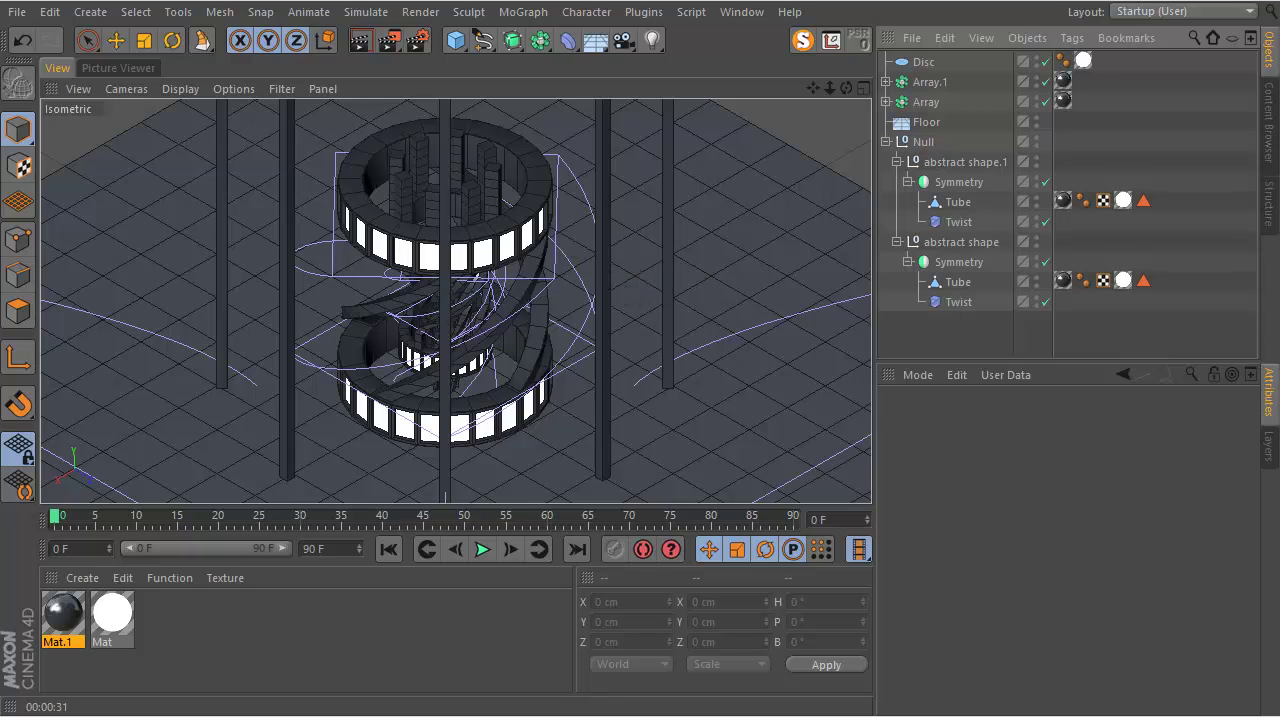
# Switch to File Explorer and open the image Untitled 1.jpg from the tutorial folder.
pyautogui.hotkey('alt', 'Tab')
pyautogui.doubleClick(460, 208)
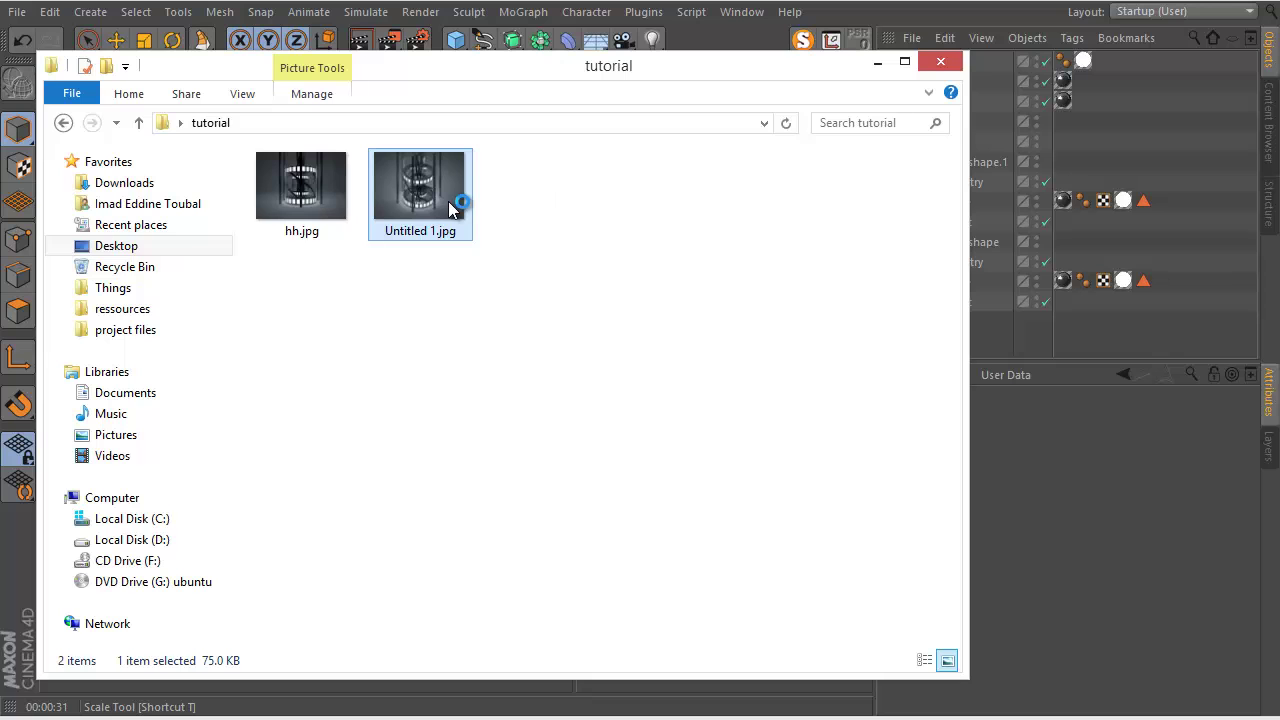